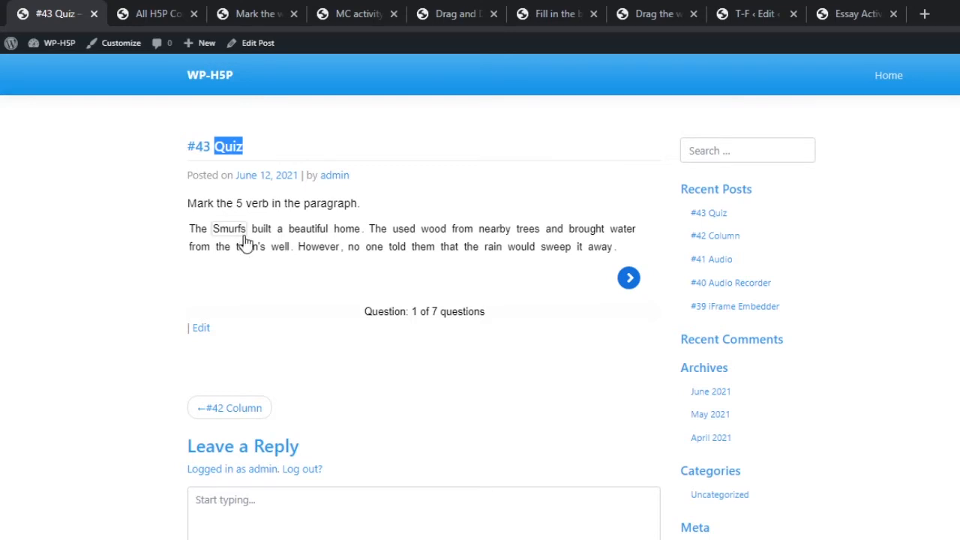
left_click(242, 232)
left_click(230, 231)
left_click(140, 206)
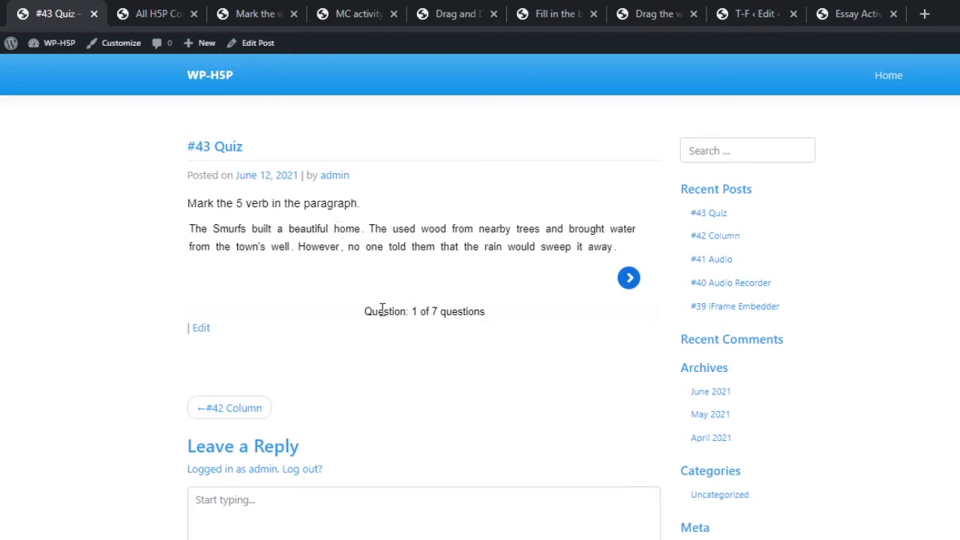
left_click_drag(362, 312, 510, 315)
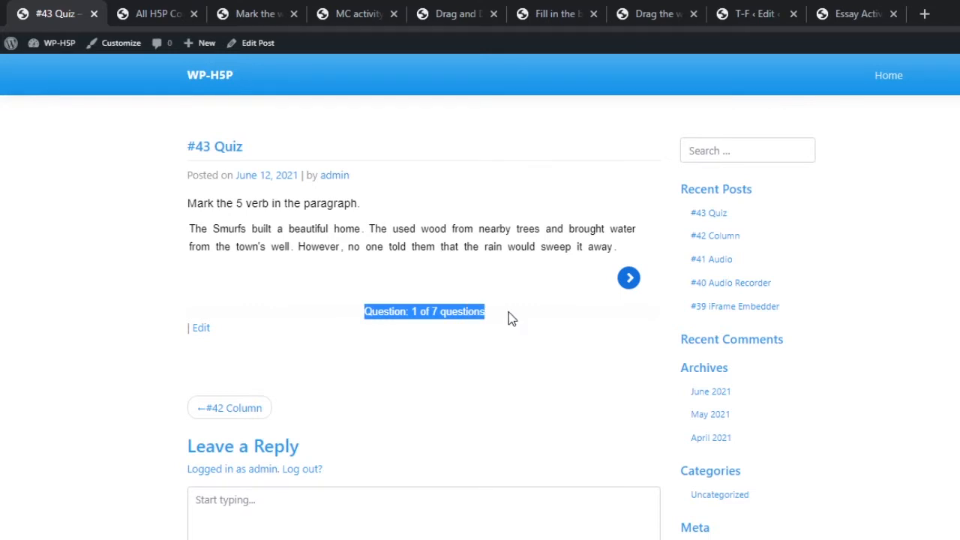
left_click(486, 319)
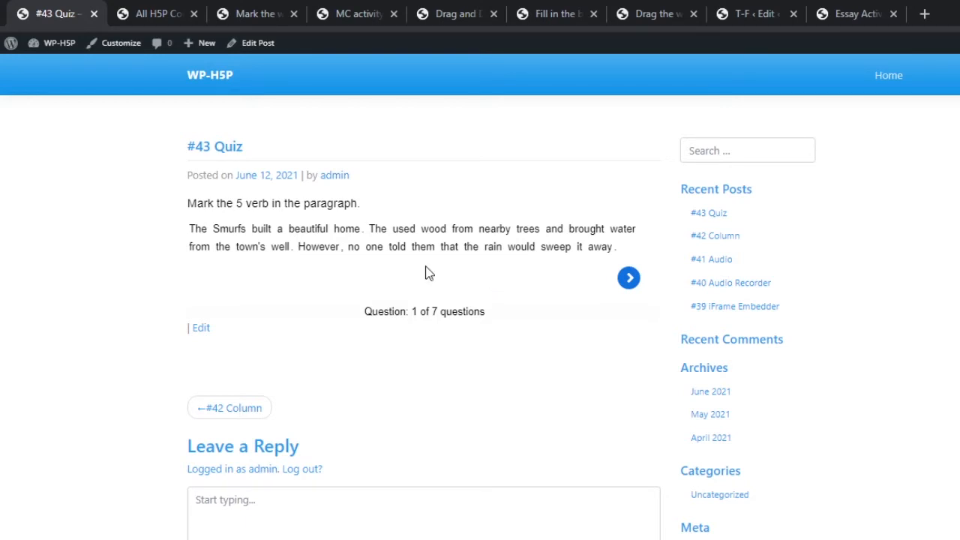
Mark the verbs "built", "used", "brought", "told" and "sweep" in the Smurfs paragraph and advance to the next question.
left_click_drag(194, 206, 330, 201)
left_click(328, 200)
left_click(261, 228)
left_click(404, 233)
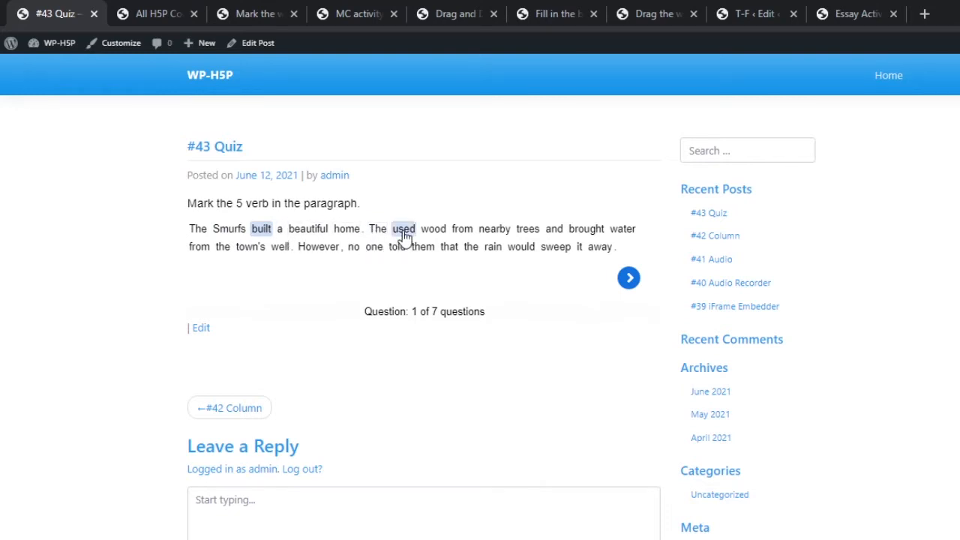
left_click(588, 234)
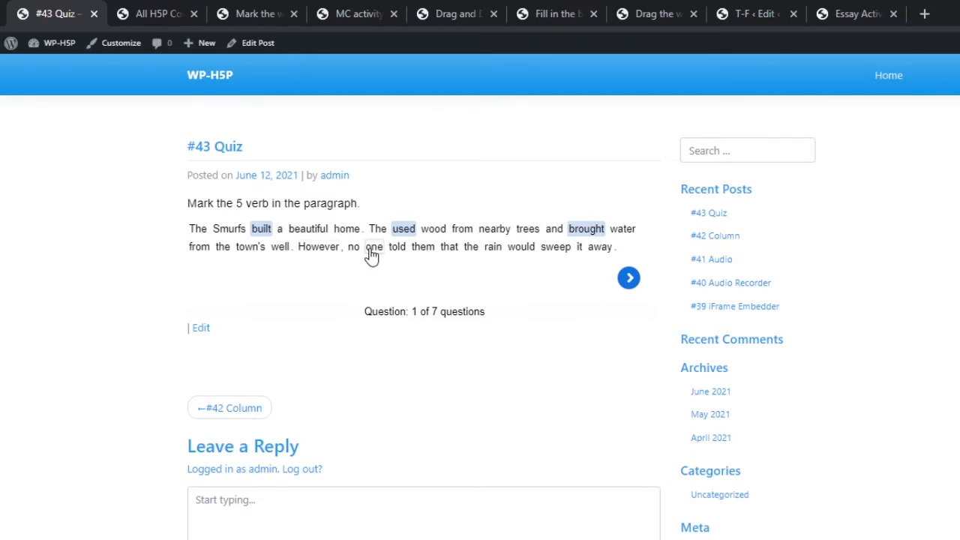
left_click(398, 248)
left_click(554, 249)
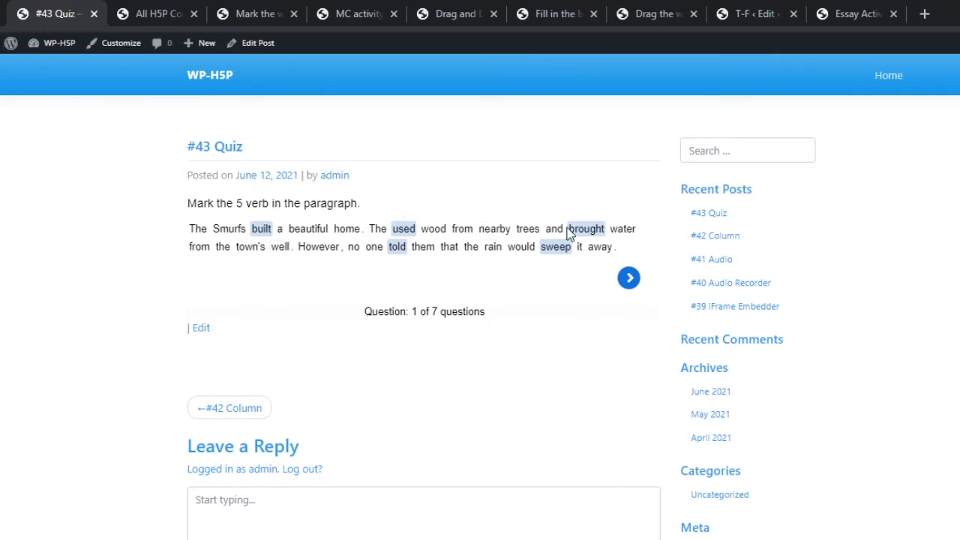
left_click(631, 278)
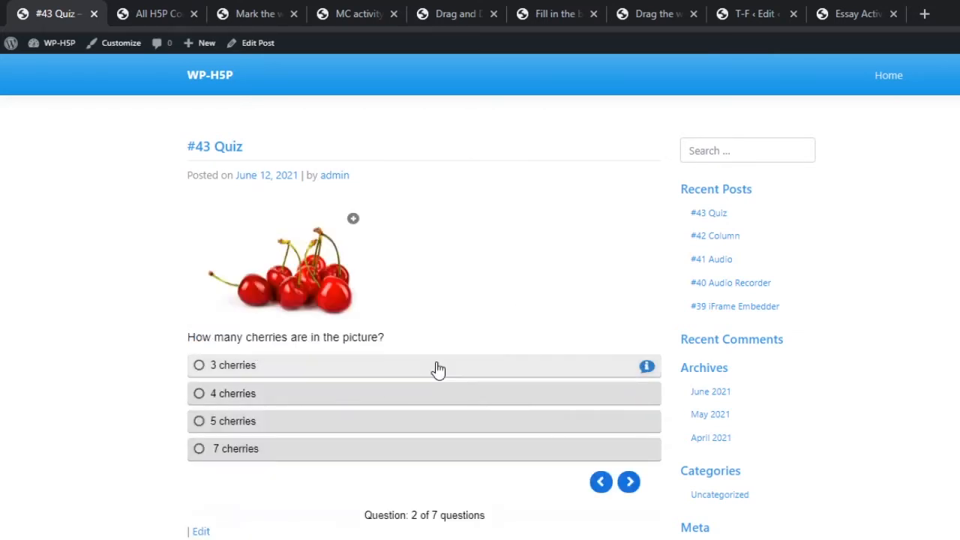
Answer the cherry-counting question with "7 cherries" and advance to the next question.
left_click(270, 453)
scroll(367, 417, "down", 1)
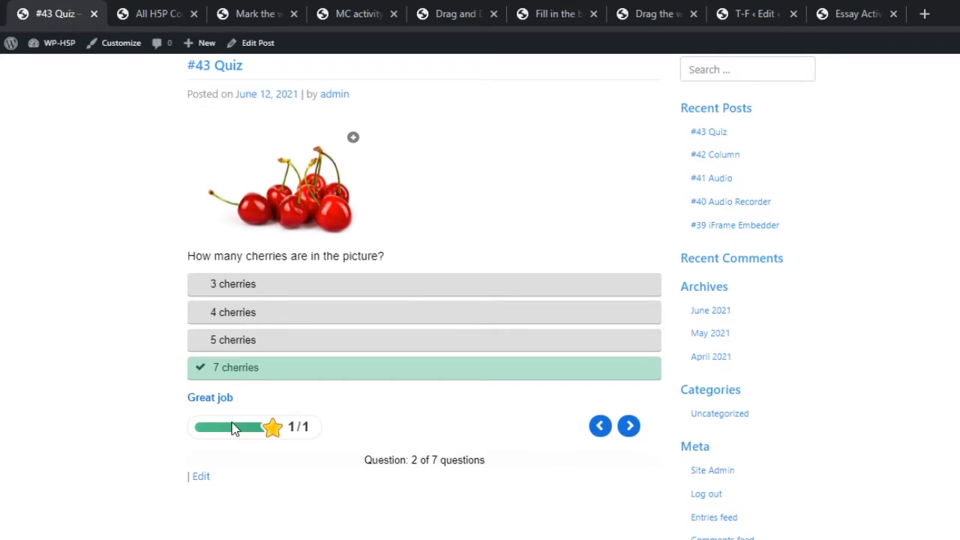
scroll(402, 424, "up", 1)
scroll(402, 422, "down", 1)
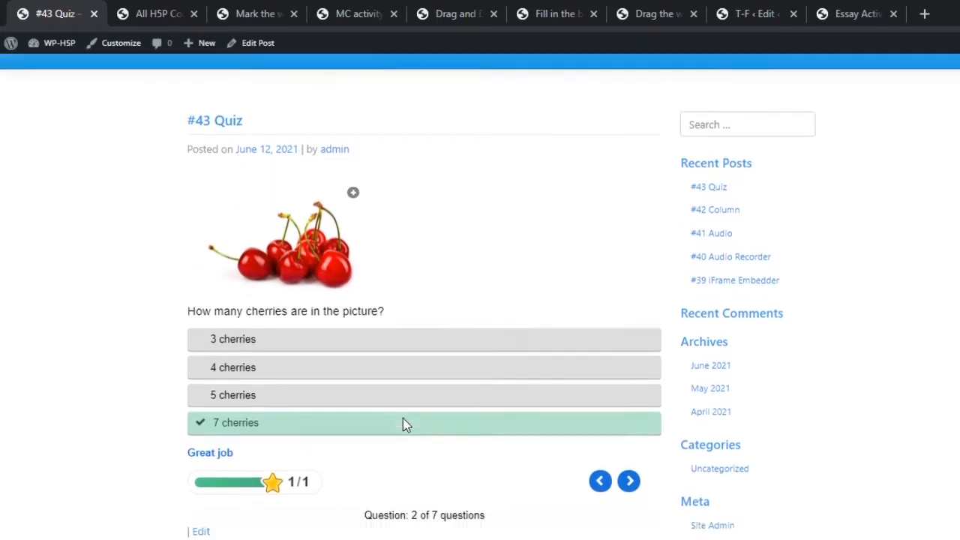
left_click(630, 424)
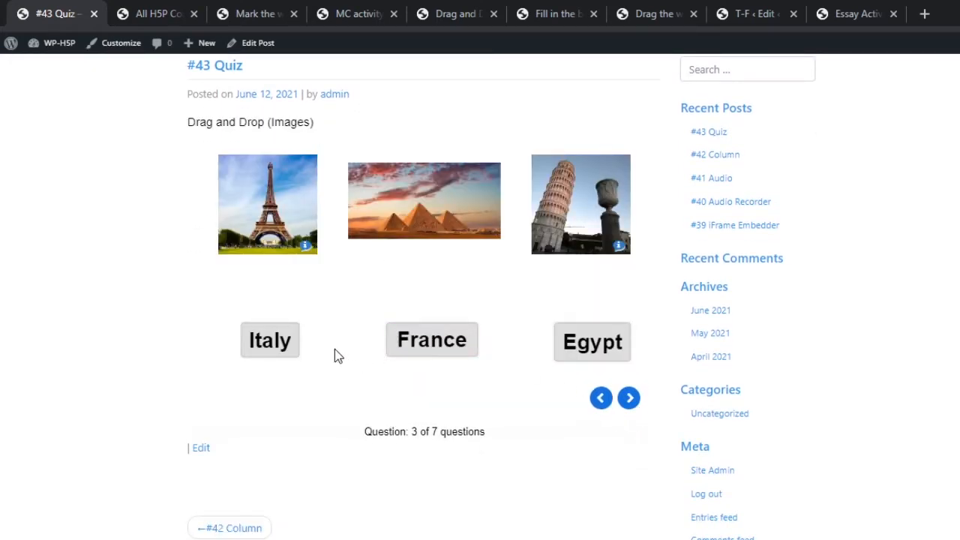
Match Italy to the leaning tower, Egypt to the pyramids and France to the Eiffel Tower, and advance to the next question.
left_click_drag(293, 364, 604, 245)
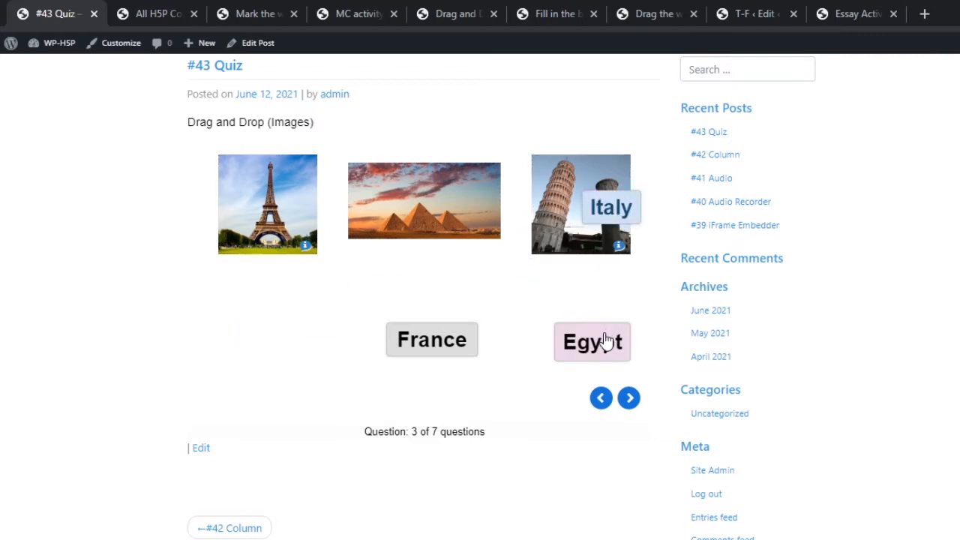
left_click_drag(606, 343, 440, 250)
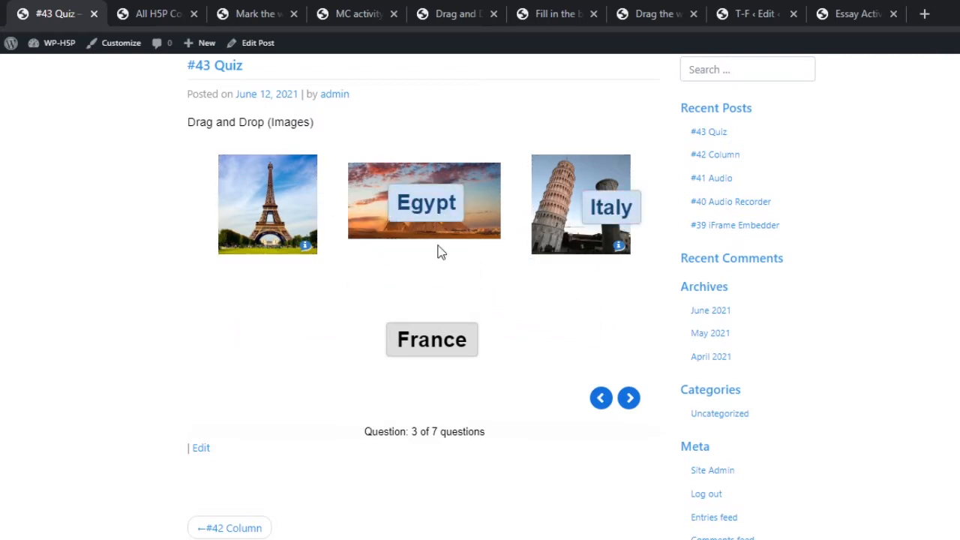
left_click_drag(439, 336, 339, 253)
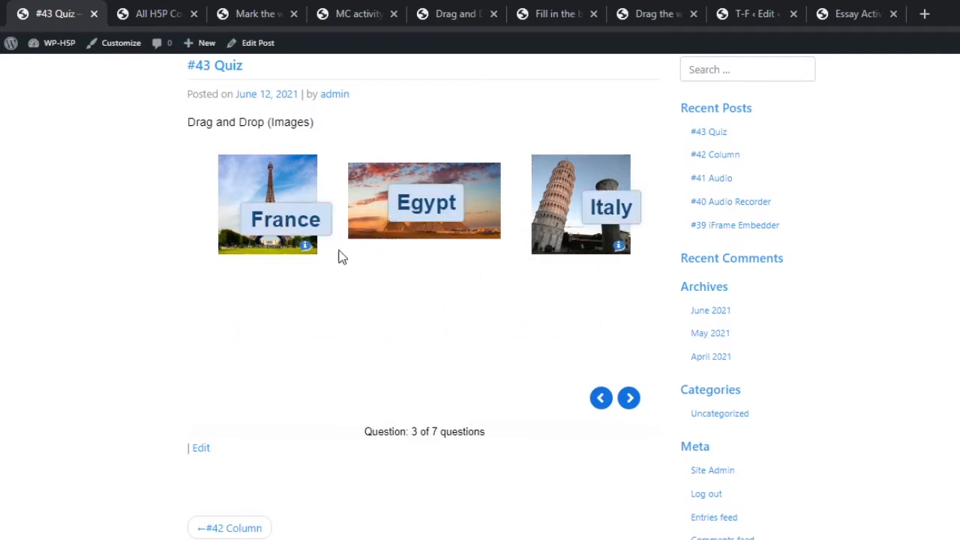
left_click(629, 398)
Fill the moon sentence's blank with "night" and the sun sentence's with "morning", and advance to the next question.
scroll(600, 387, "up", 2)
left_click_drag(222, 207, 332, 197)
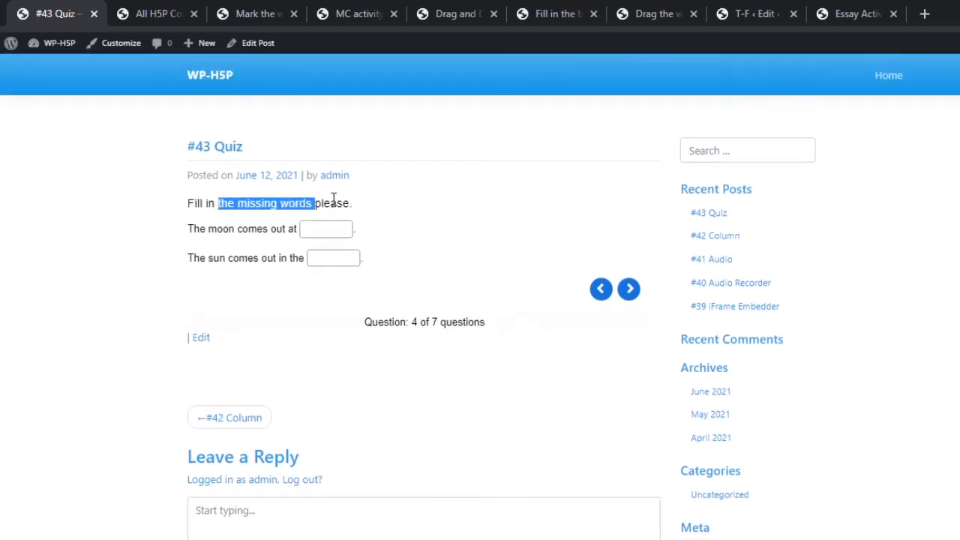
left_click(346, 236)
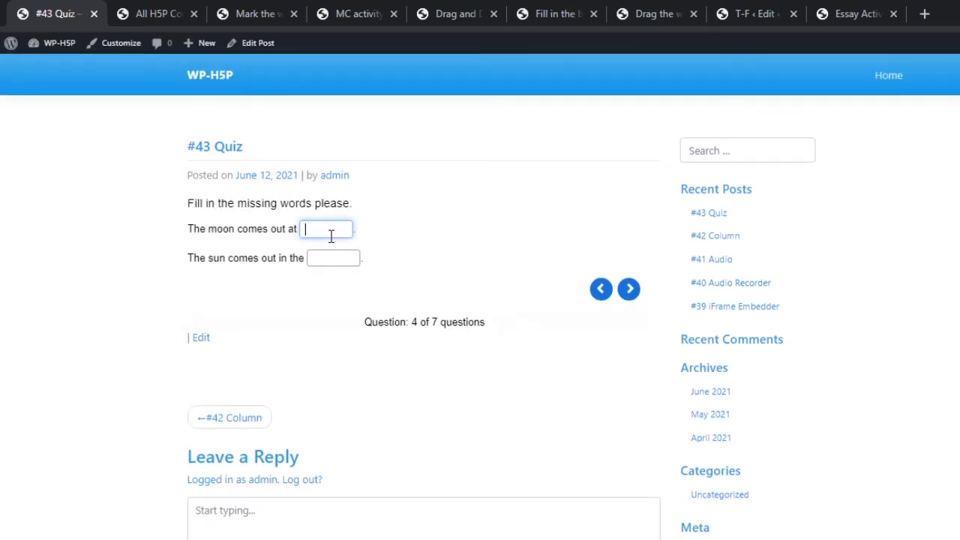
type("night")
key("Tab")
type("morning")
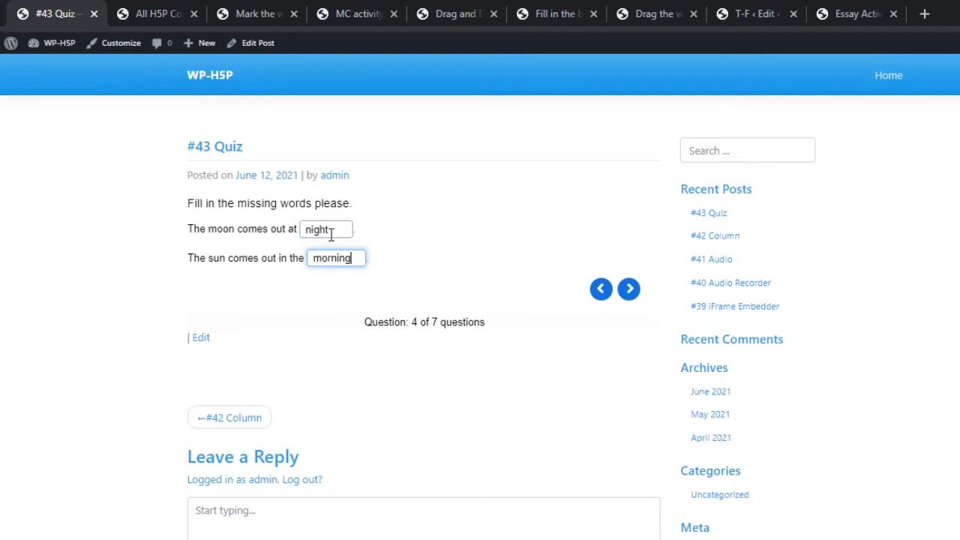
left_click(629, 289)
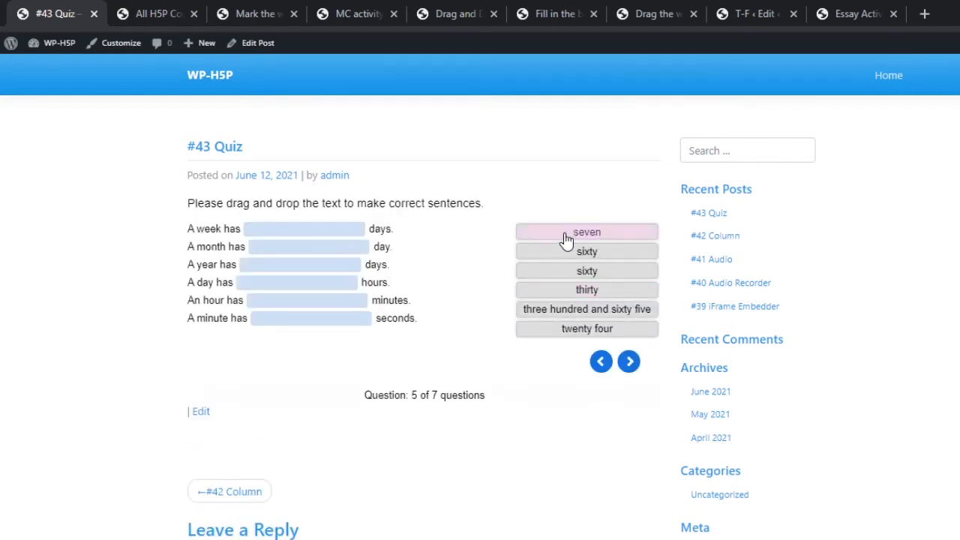
Place "seven" in the month sentence, "thirty" in the year sentence and the remaining number words in other blanks, and advance to the next question.
left_click_drag(566, 239, 353, 248)
left_click_drag(606, 274, 341, 274)
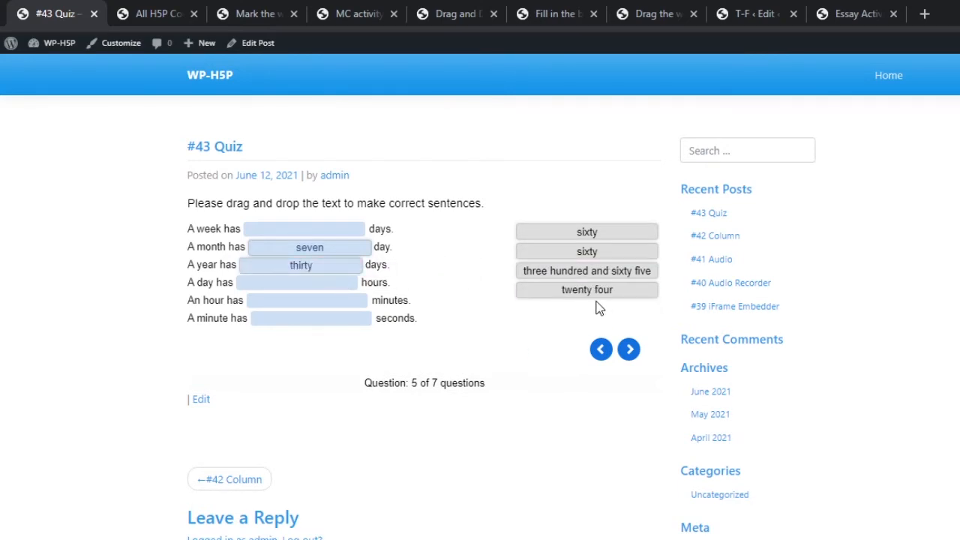
left_click_drag(596, 293, 360, 296)
left_click_drag(582, 270, 297, 287)
left_click_drag(555, 254, 375, 315)
left_click_drag(605, 240, 327, 324)
left_click(629, 349)
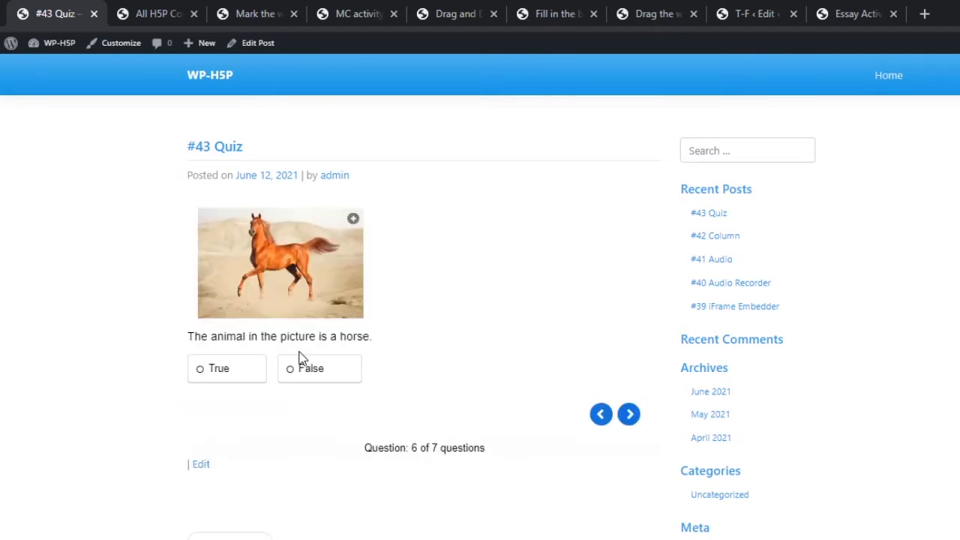
Answer the horse picture statement with True and advance to the essay question.
left_click(240, 367)
left_click(628, 413)
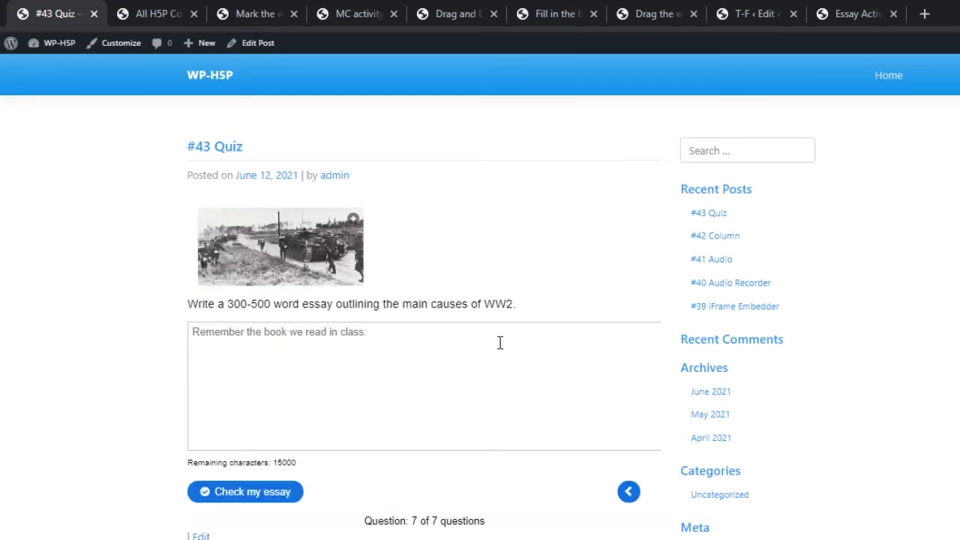
Fill the essay answer with many repeated copies of the prompt "Write a 300-500 word essay outlining the main causes of WW2.".
triple_click(271, 303)
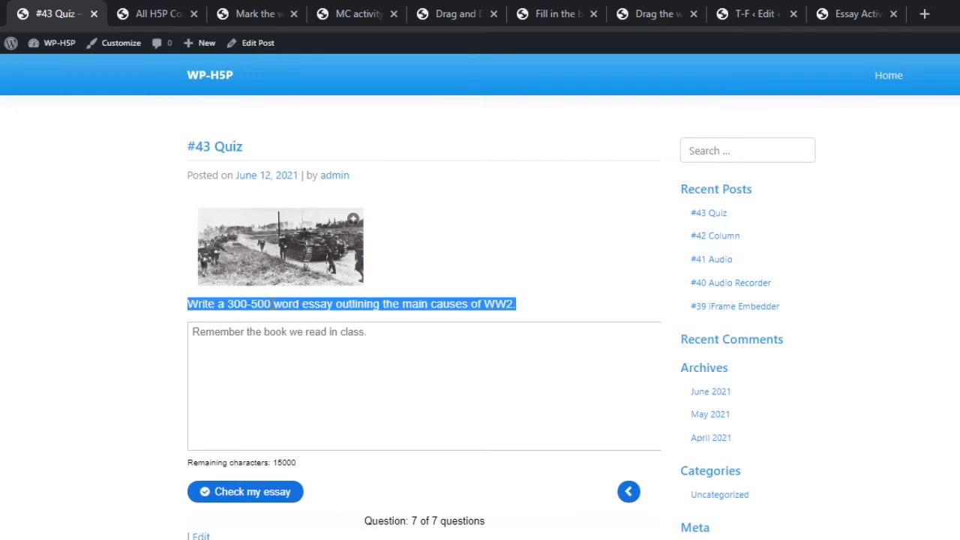
key("ctrl+c")
left_click(328, 377)
key("ctrl+v")
key("ctrl+v")
key("ctrl+v")
key("ctrl+v")
key("ctrl+v")
key("ctrl+v")
key("ctrl+v")
key("ctrl+v")
key("ctrl+v")
key("ctrl+v")
key("ctrl+v")
key("ctrl+v")
key("ctrl+v")
key("ctrl+v")
key("ctrl+v")
key("ctrl+v")
key("ctrl+v")
key("ctrl+v")
key("ctrl+v")
key("ctrl+v")
key("ctrl+v")
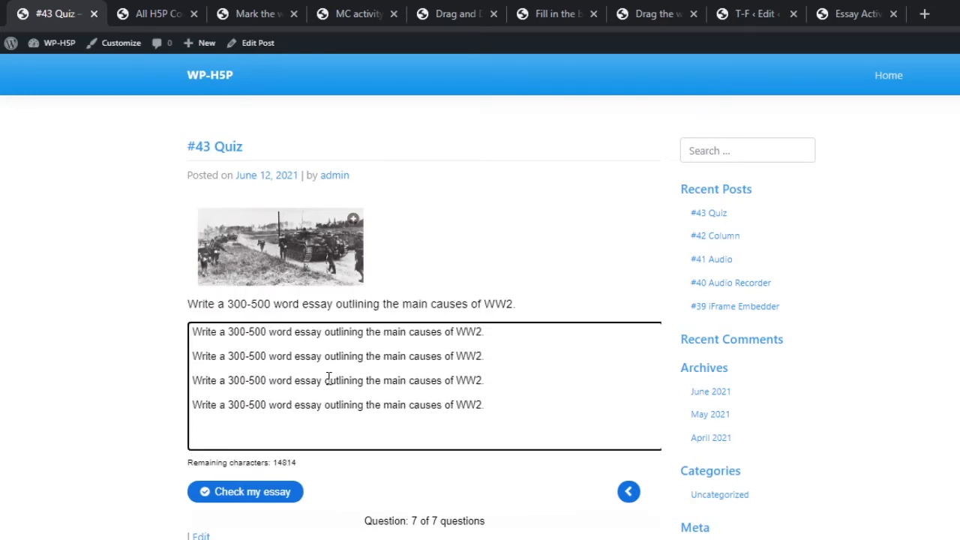
key("ctrl+v")
key("ctrl+v")
key("ctrl+v")
key("ctrl+v")
key("ctrl+v")
key("ctrl+v")
key("ctrl+v")
key("ctrl+v")
key("ctrl+v")
key("ctrl+v")
key("ctrl+v")
key("ctrl+v")
key("ctrl+v")
key("ctrl+v")
key("ctrl+v")
key("ctrl+v")
key("ctrl+v")
key("ctrl+v")
key("ctrl+v")
key("ctrl+v")
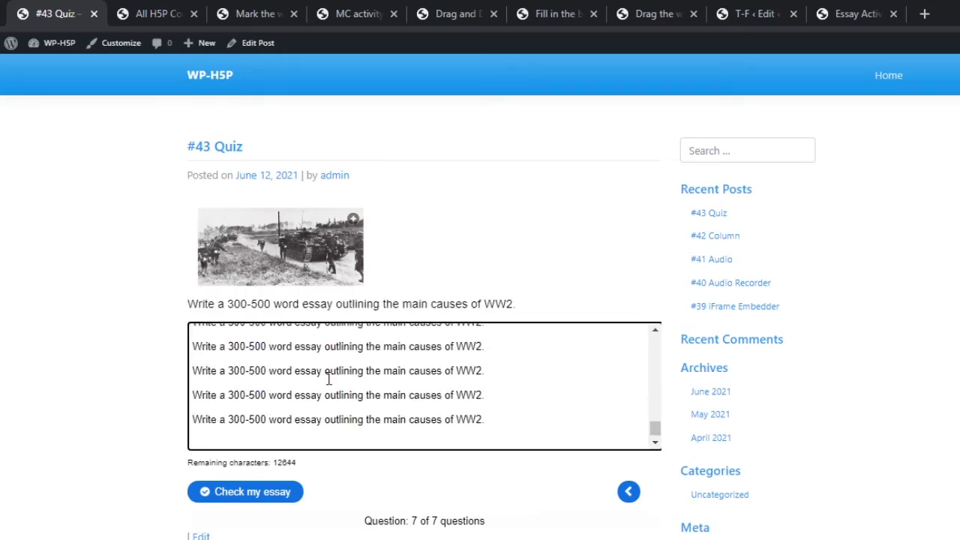
key("ctrl+v")
key("ctrl+v")
key("ctrl+v")
Have the essay answer checked and review its feedback and score.
scroll(233, 288, "down", 2)
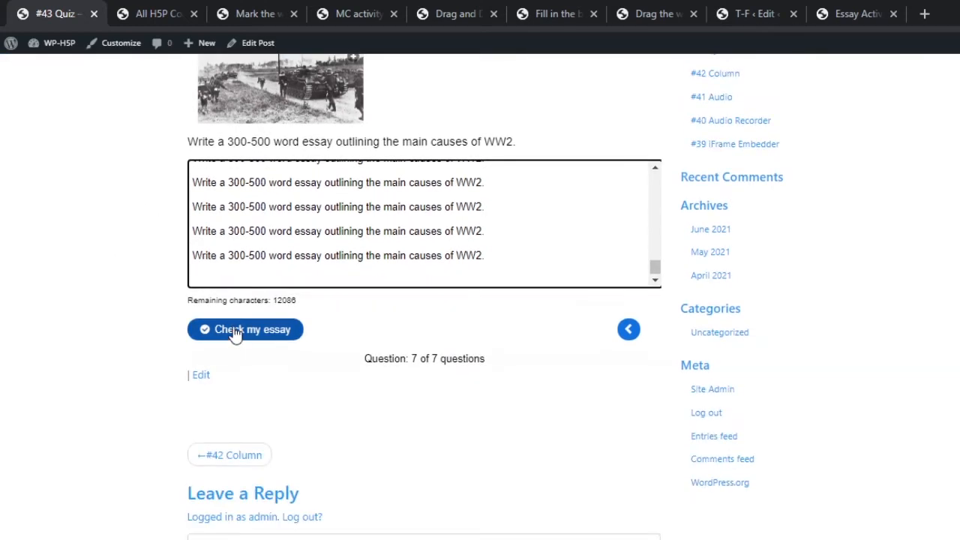
left_click(222, 332)
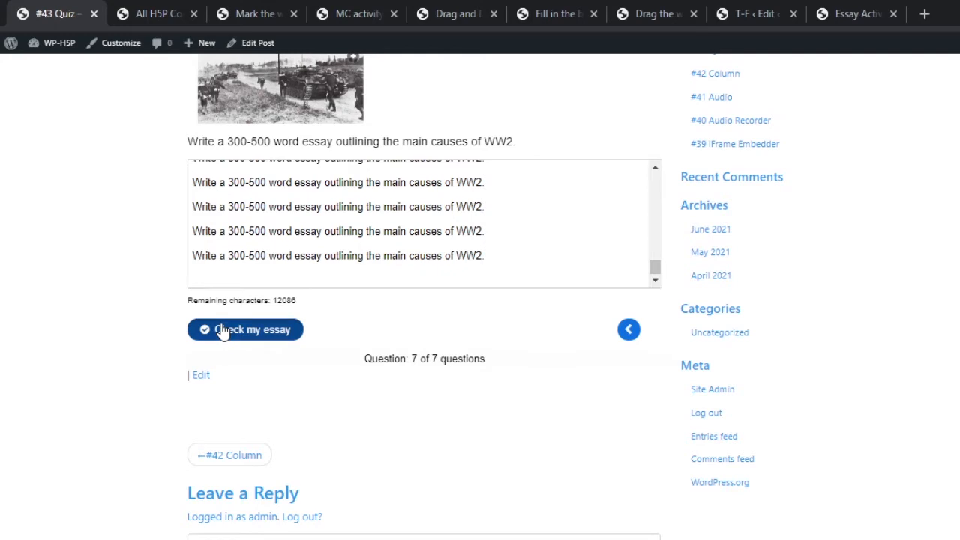
scroll(264, 391, "down", 1)
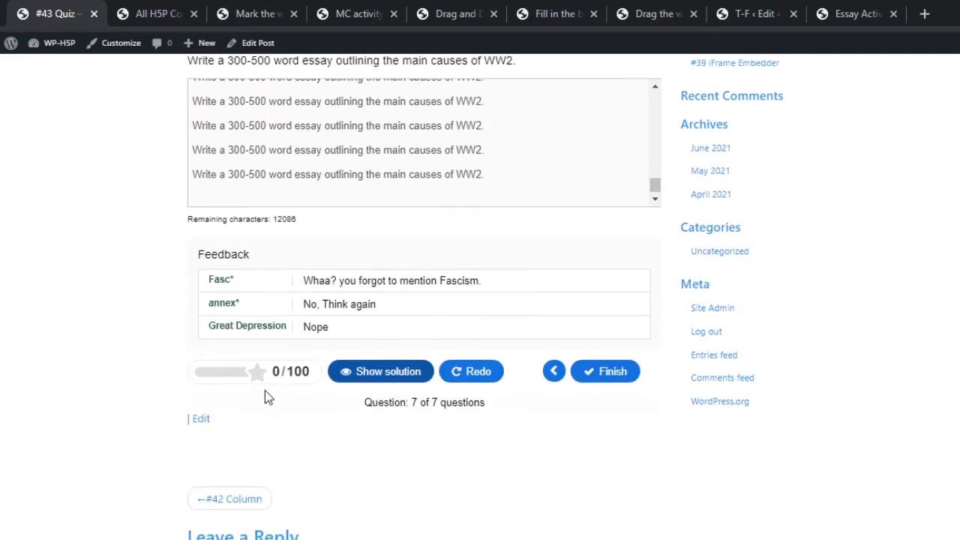
left_click_drag(273, 371, 294, 371)
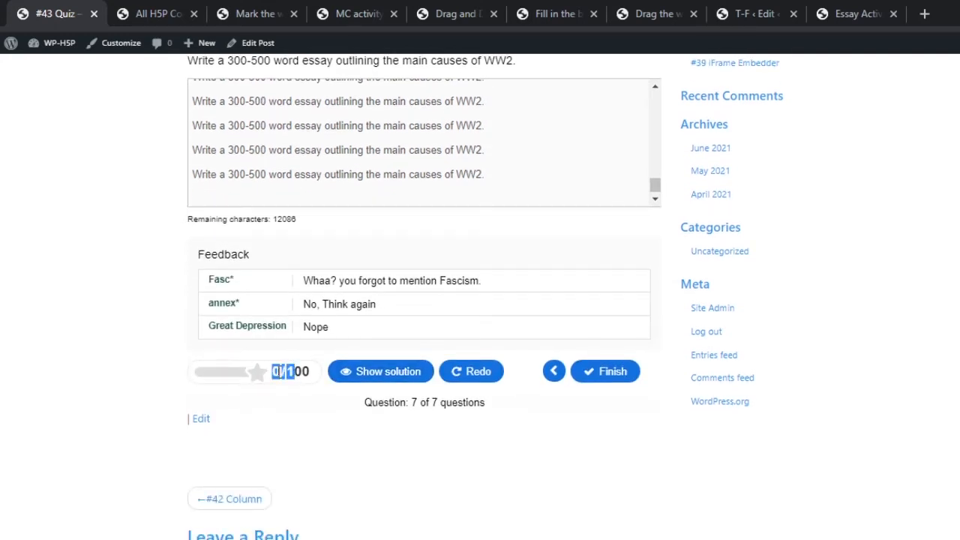
scroll(185, 242, "up", 3)
scroll(185, 242, "down", 2)
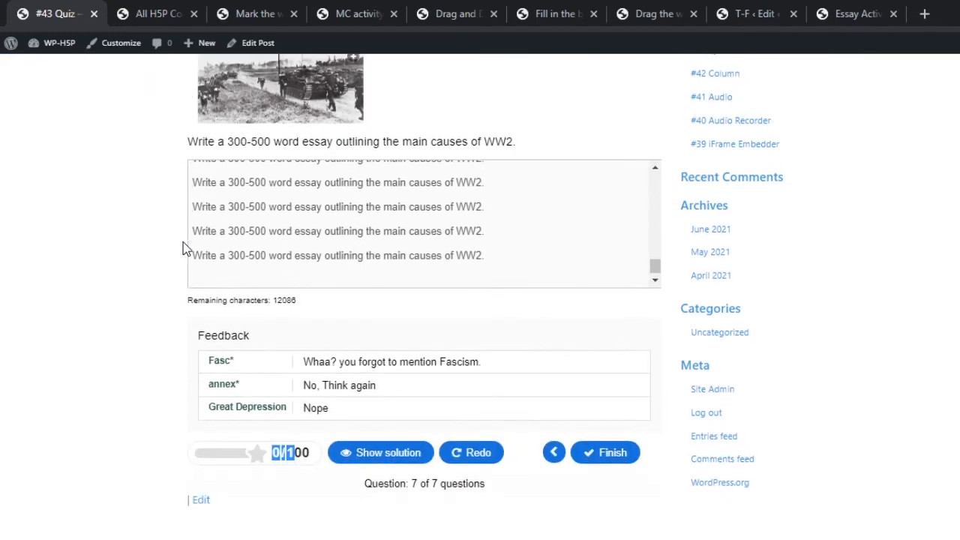
left_click(108, 298)
scroll(111, 348, "up", 1)
scroll(120, 337, "down", 3)
scroll(225, 277, "up", 2)
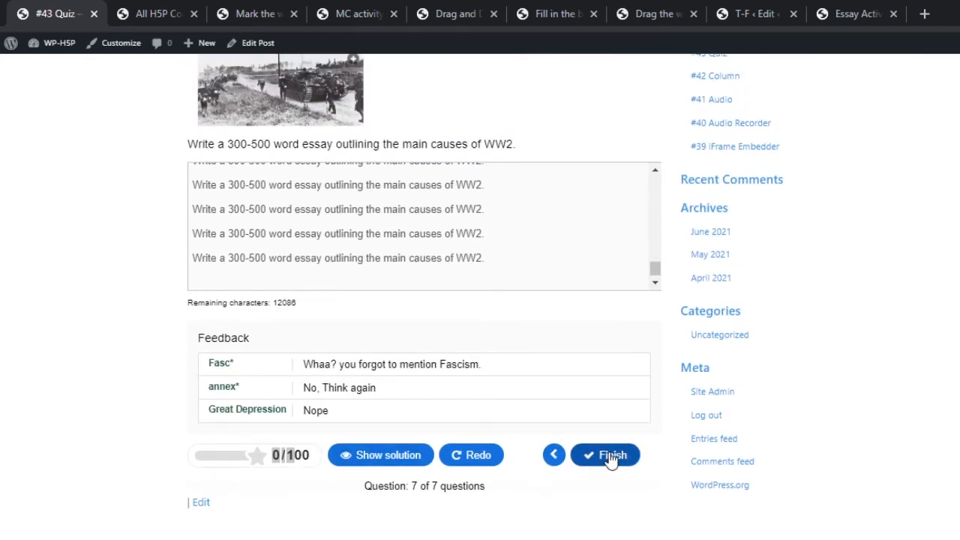
Finish the quiz and review the overall score and grade on the result page.
left_click(611, 455)
scroll(584, 419, "up", 3)
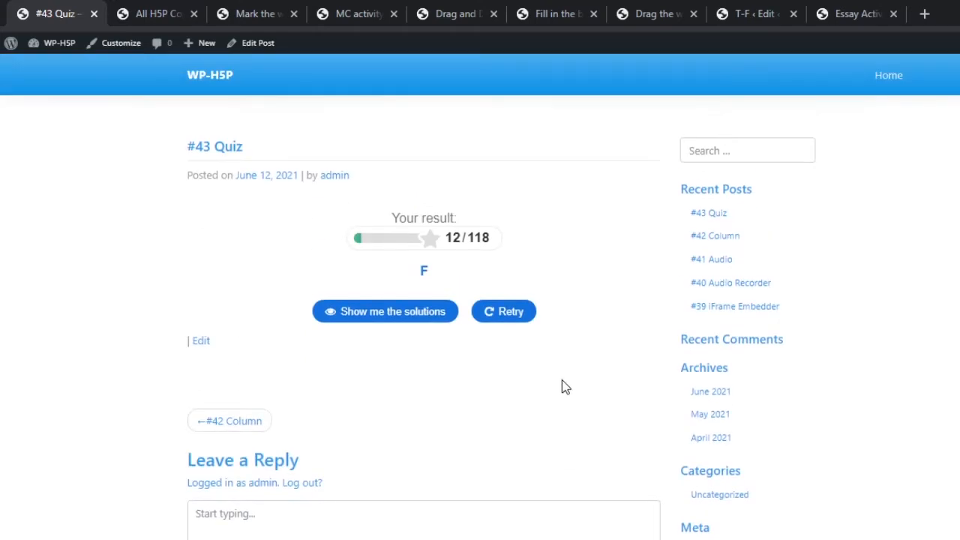
double_click(469, 237)
left_click(477, 259)
left_click_drag(468, 238, 492, 240)
left_click(489, 246)
left_click_drag(473, 237, 488, 238)
left_click(462, 270)
left_click_drag(438, 279, 421, 275)
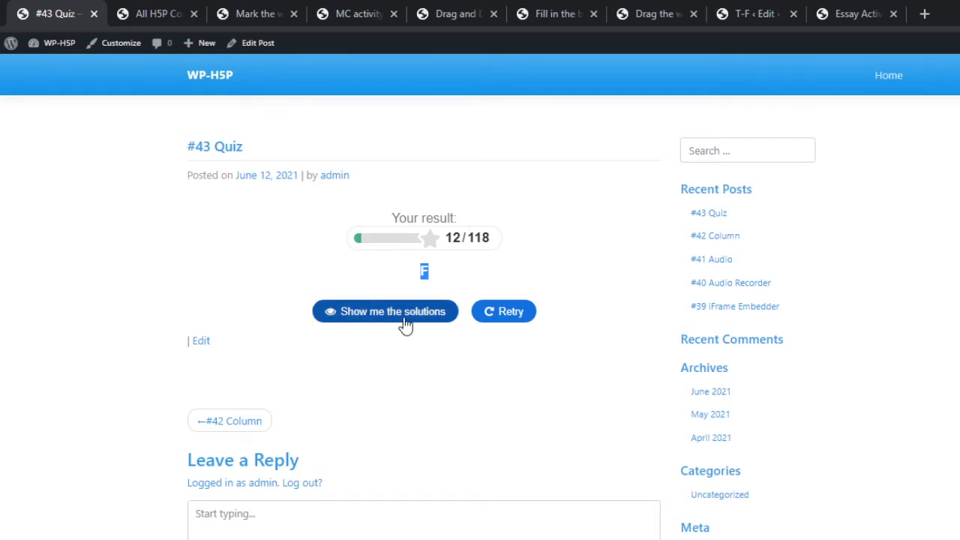
left_click(550, 271)
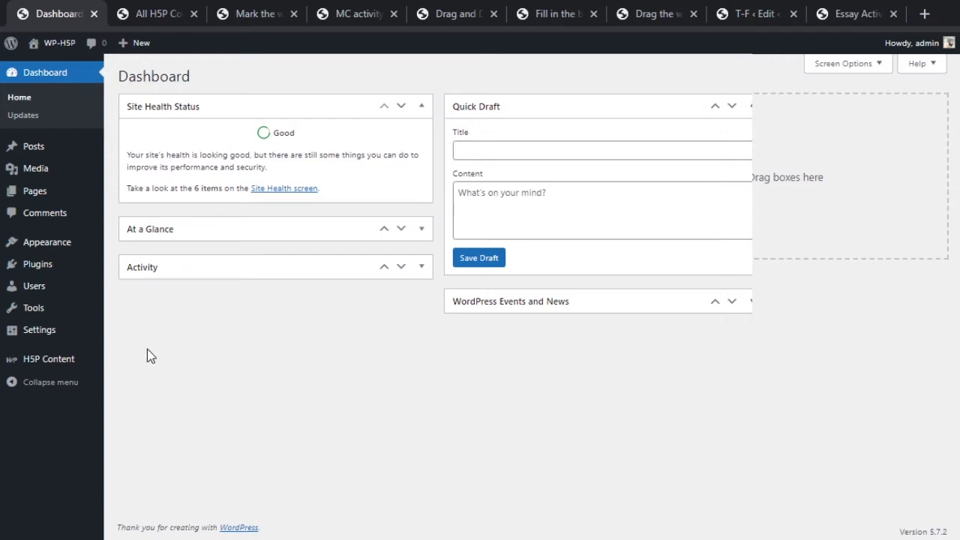
Start a new H5P content item of the type Quiz (Question Set).
mouse_move(72, 362)
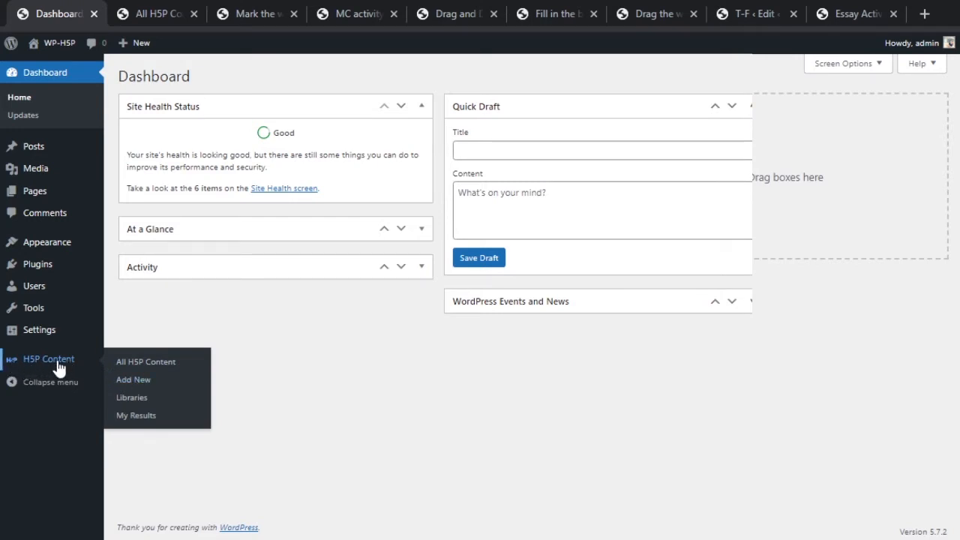
left_click(136, 380)
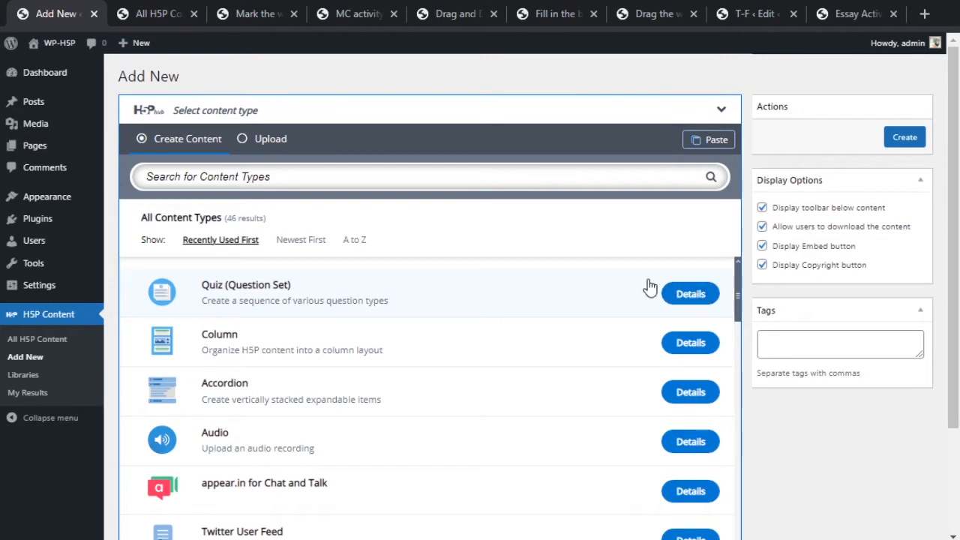
left_click(390, 289)
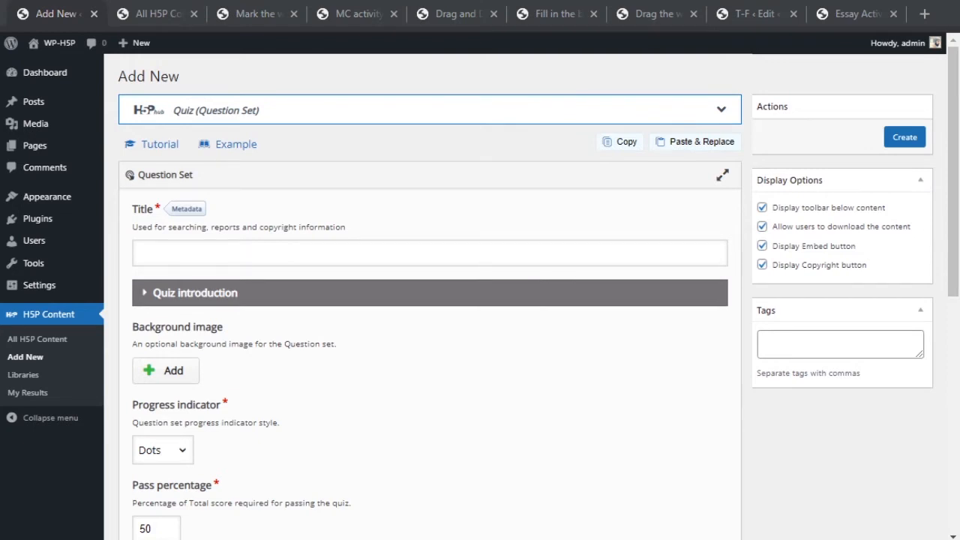
Title the new question set "Quiz".
left_click(370, 250)
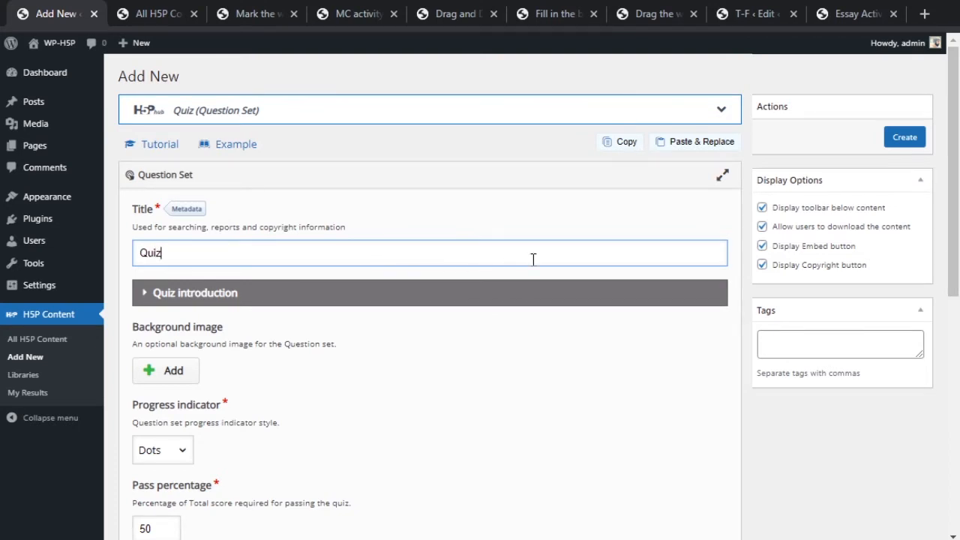
scroll(700, 281, "down", 1)
left_click(728, 293)
Upload the statue photo as the question set's background image.
scroll(466, 88, "down", 1)
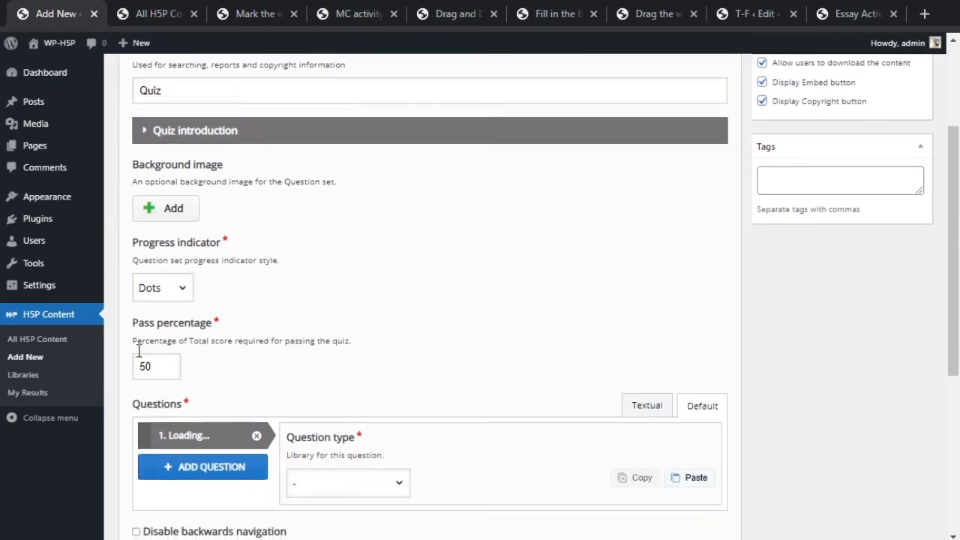
left_click(171, 213)
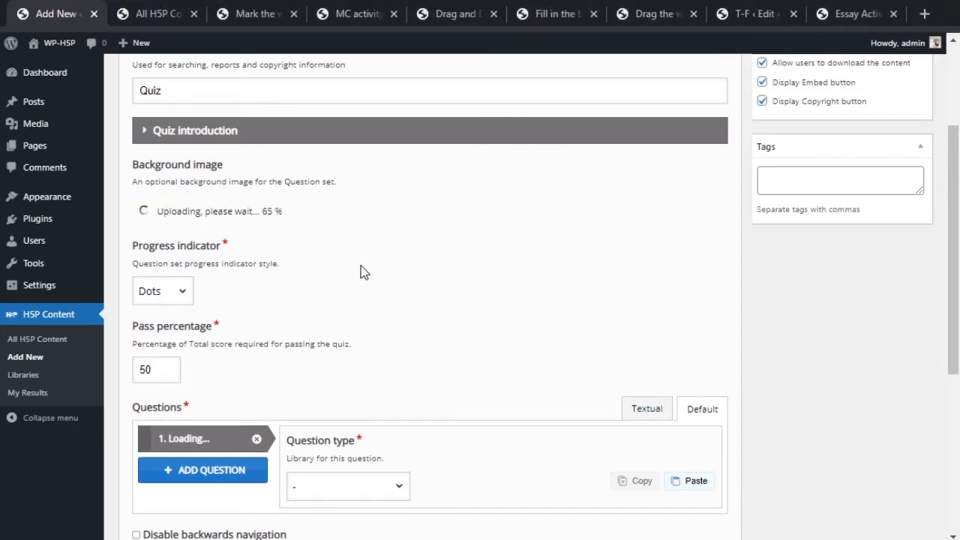
scroll(358, 270, "down", 2)
scroll(358, 270, "up", 2)
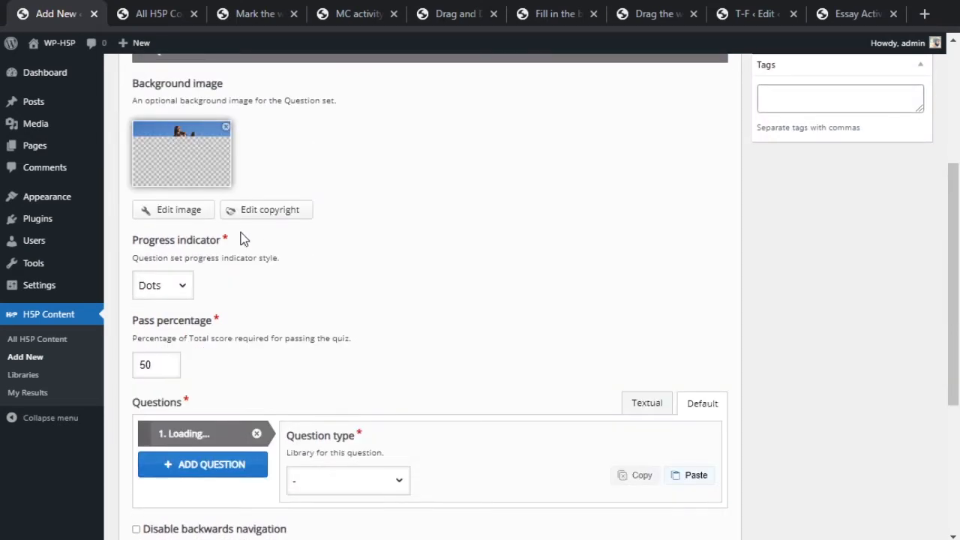
Examine the progress indicator choices and the pass percentage setting of the question set.
left_click(185, 288)
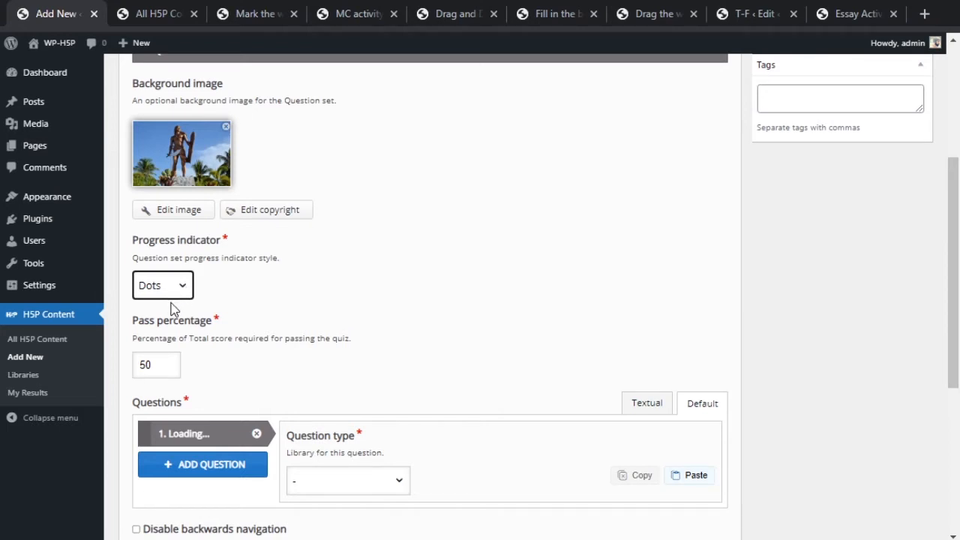
left_click(319, 289)
scroll(382, 300, "down", 1)
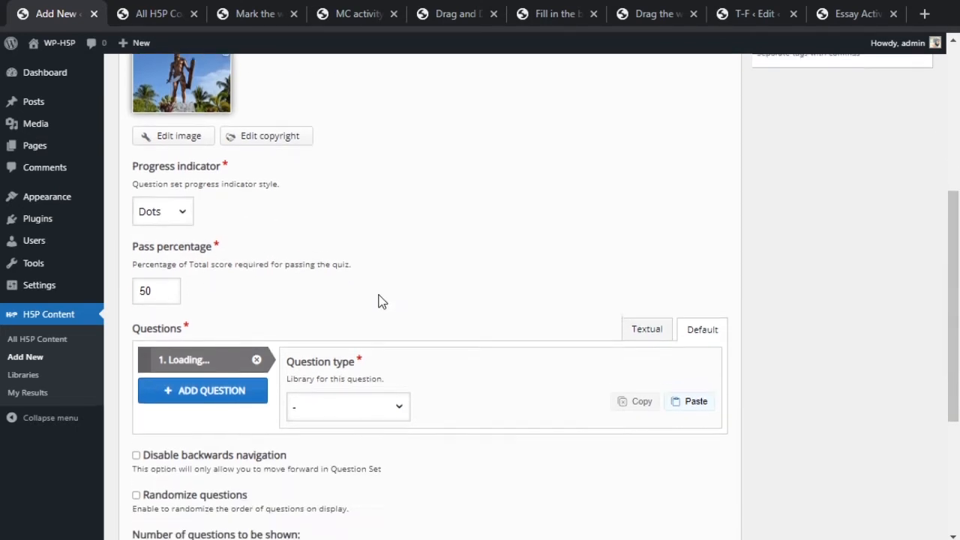
left_click_drag(159, 281, 141, 275)
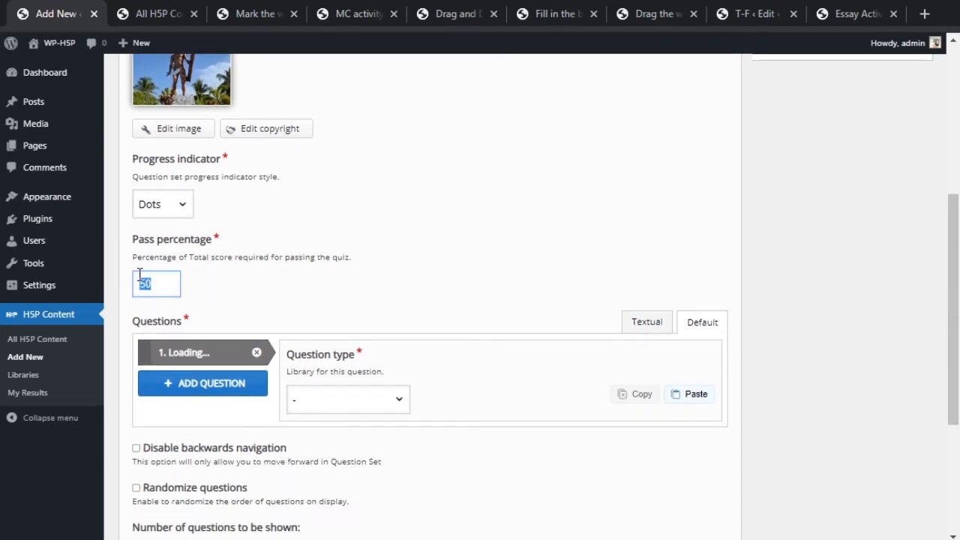
left_click(159, 280)
left_click_drag(165, 285, 134, 285)
left_click(179, 286)
left_click(325, 281)
scroll(337, 287, "down", 1)
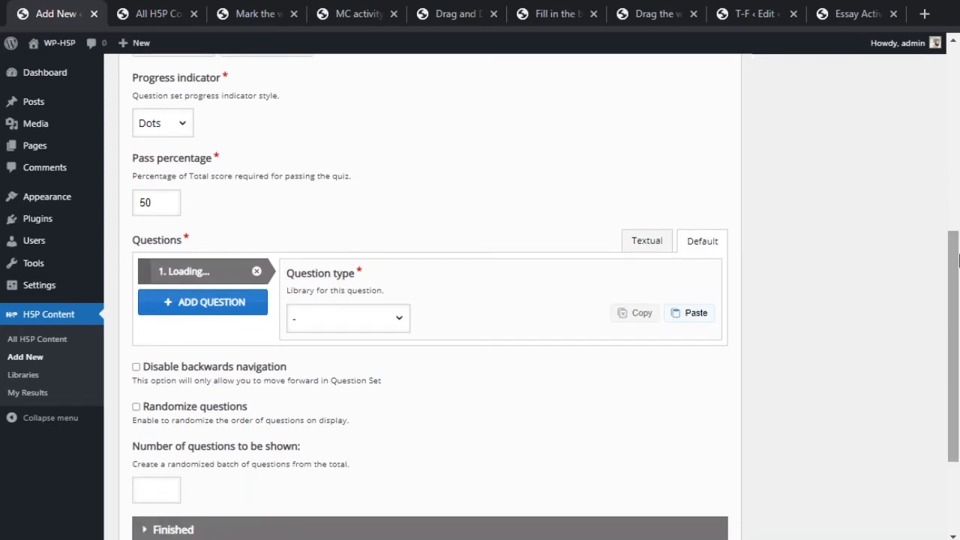
scroll(958, 259, "down", 1)
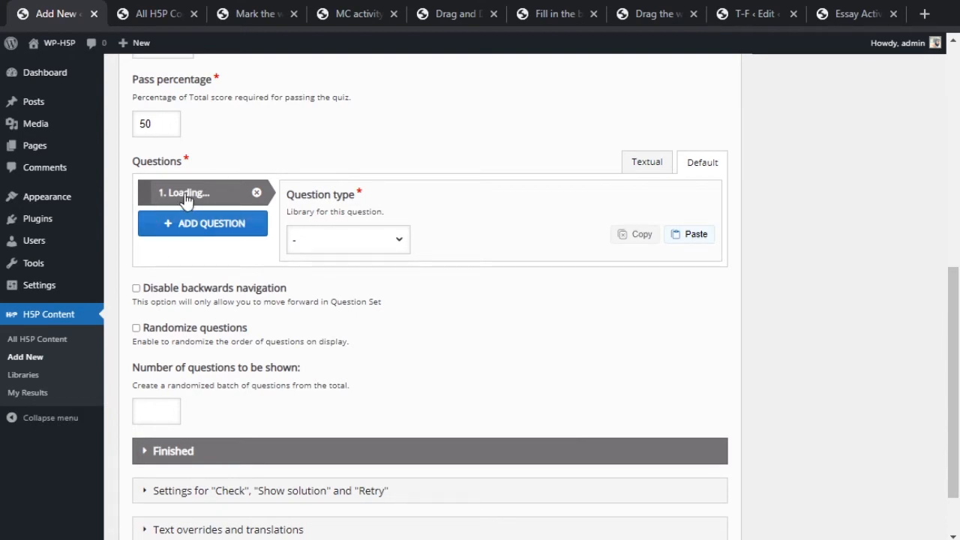
Remove the initial question from the question list and add a new empty question in its place.
left_click(256, 193)
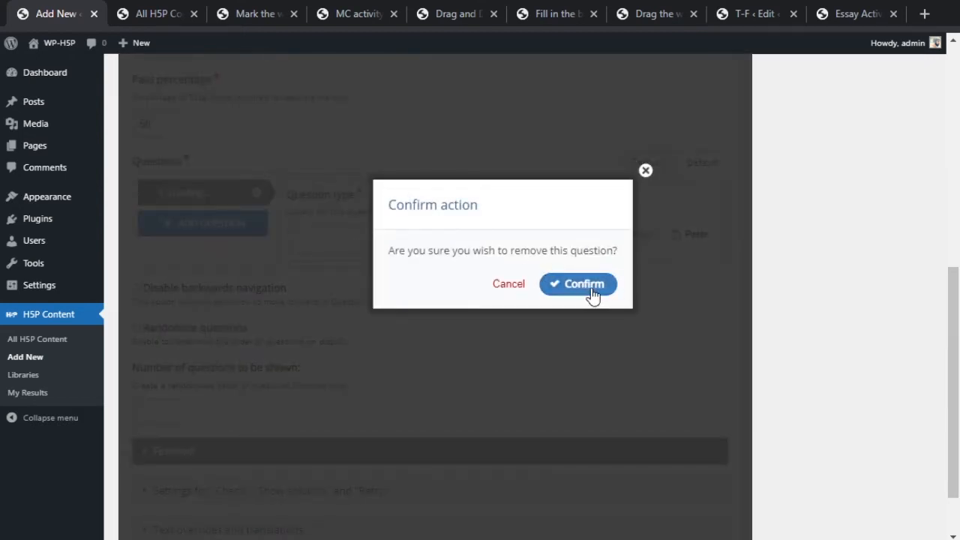
left_click(595, 293)
left_click(229, 196)
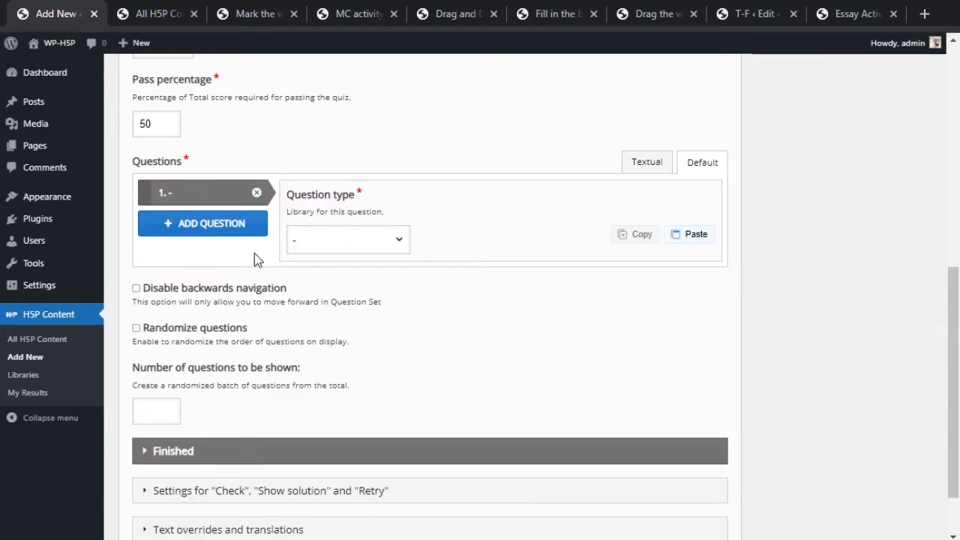
Add three more empty questions to the question list.
left_click(222, 230)
left_click(217, 262)
left_click(196, 283)
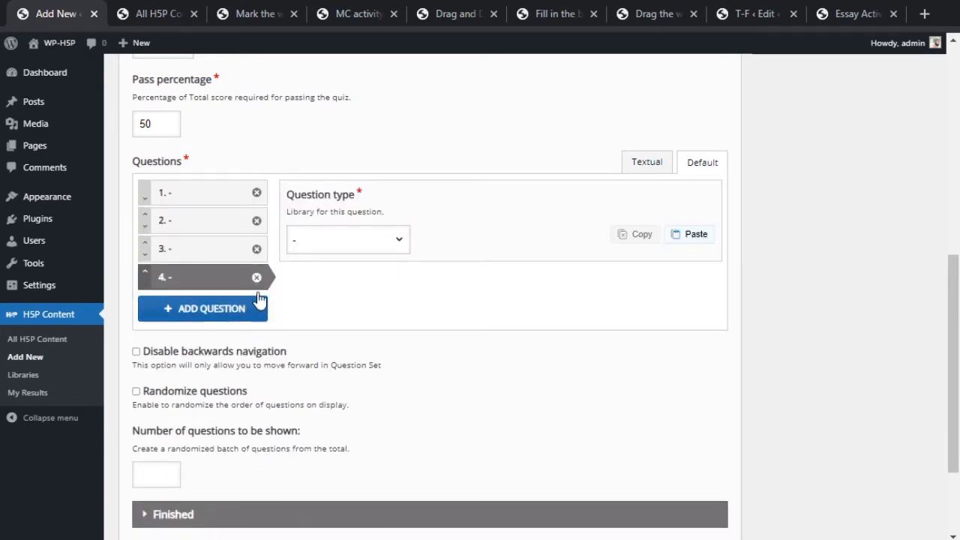
Remove questions 4, 3 and 2 so that only one empty question is left in the list.
left_click(256, 277)
left_click(579, 375)
left_click(256, 274)
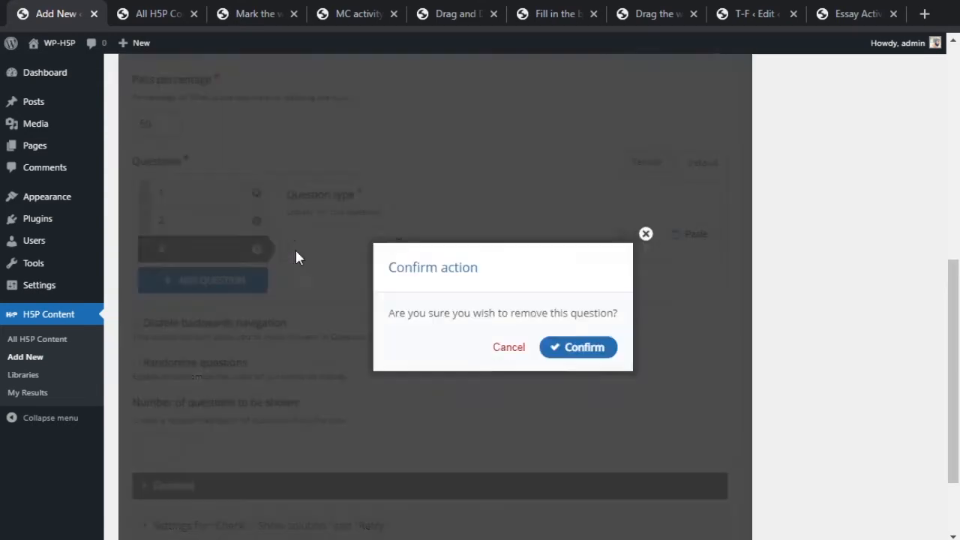
left_click(593, 347)
left_click(257, 220)
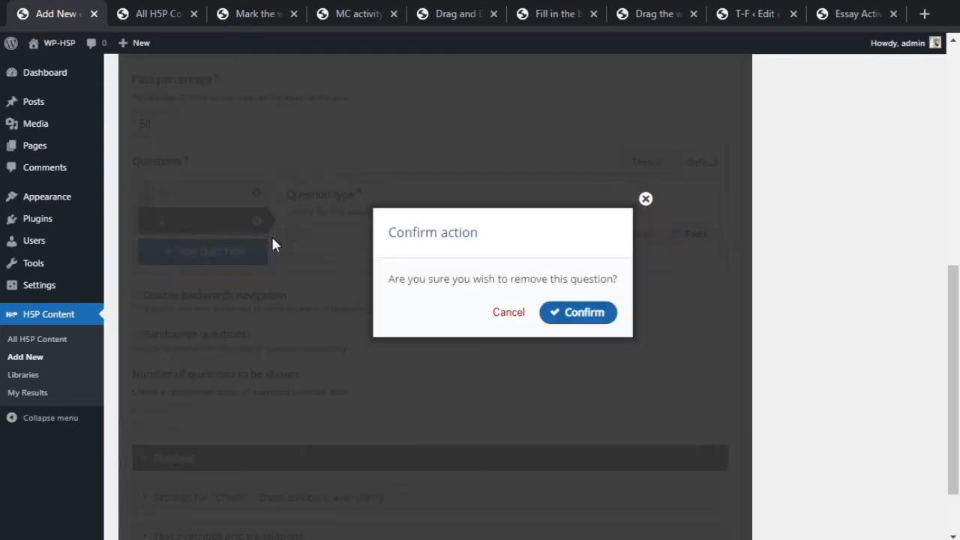
left_click(570, 315)
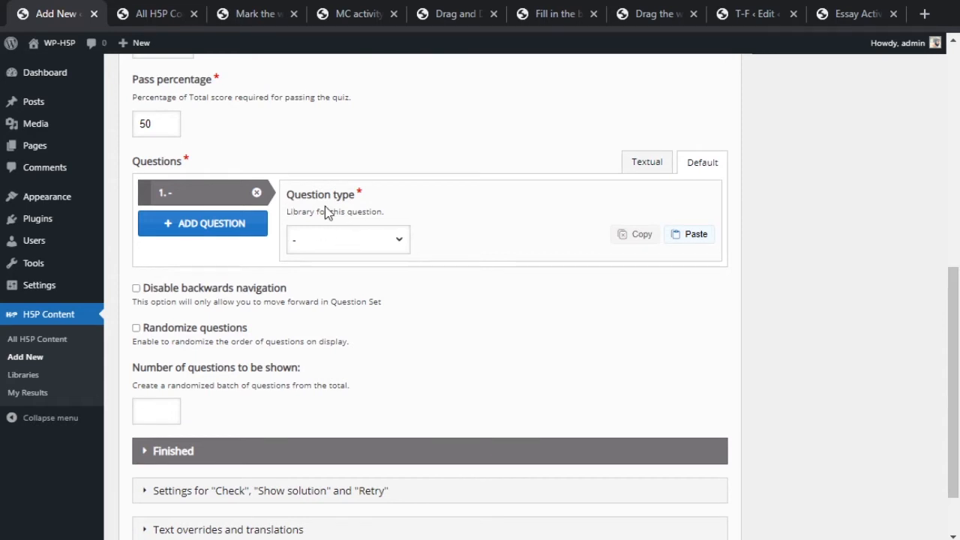
Look through the question types available for the first question.
left_click_drag(302, 196, 349, 200)
left_click(349, 199)
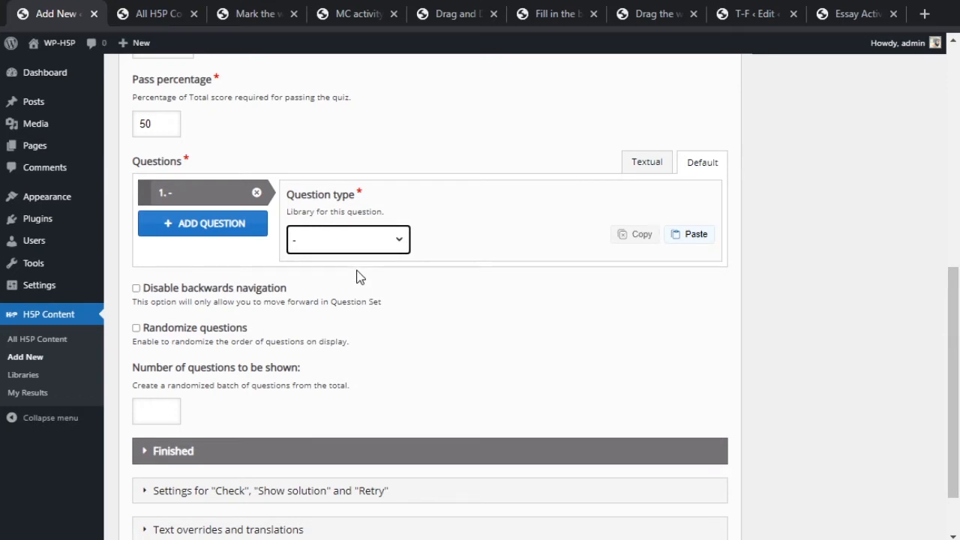
left_click(435, 197)
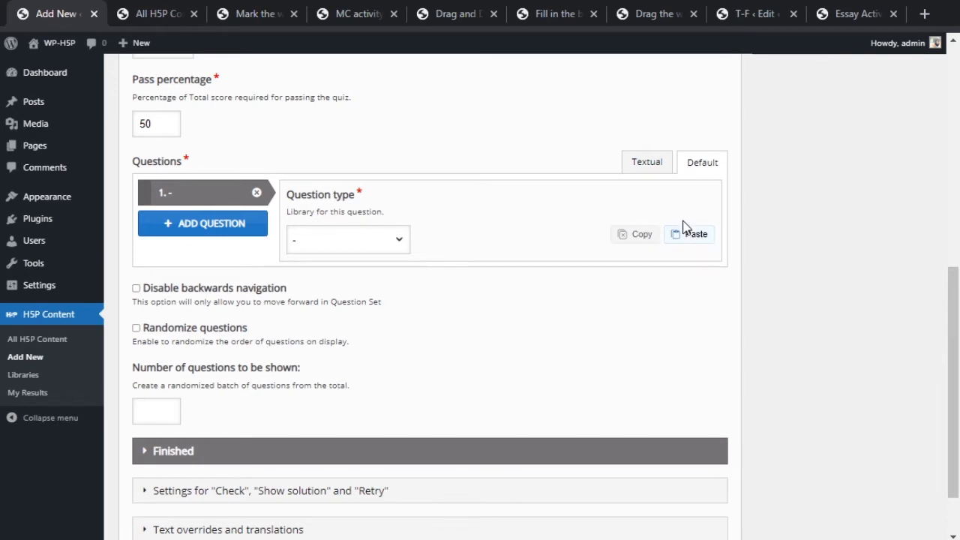
left_click(406, 252)
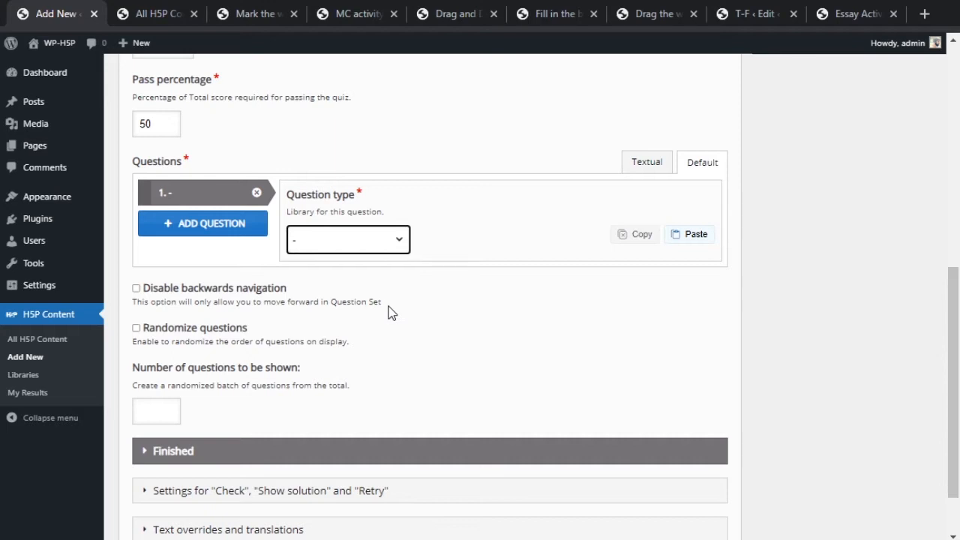
left_click(545, 218)
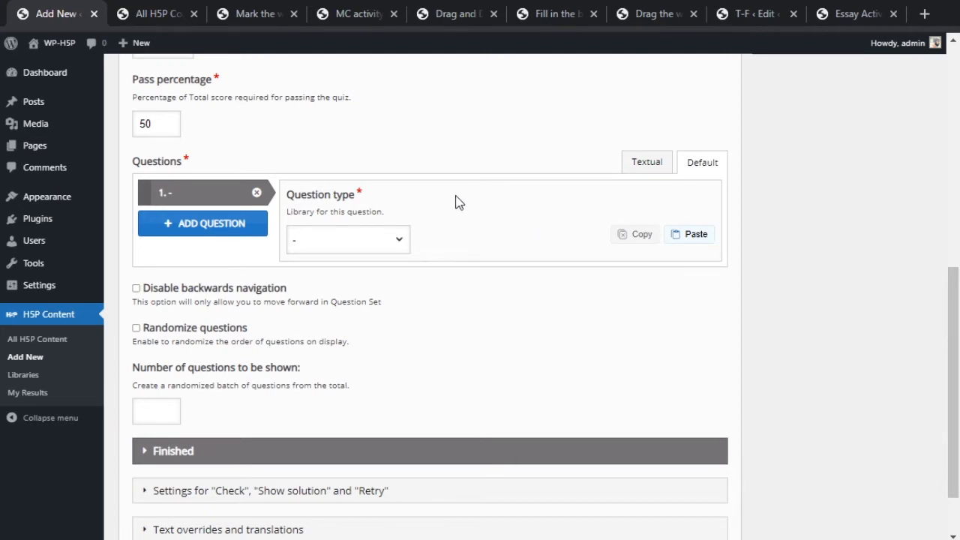
Switch the Questions section to textual entry.
left_click(665, 171)
left_click(283, 248)
left_click(703, 167)
left_click(640, 164)
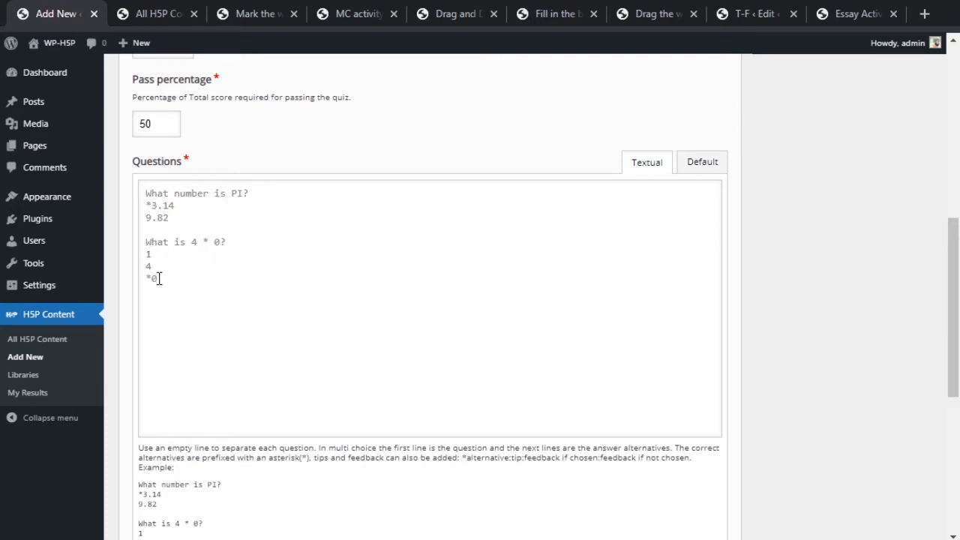
Examine the textual format for multiple-choice questions in the placeholder text and the example below it.
left_click(154, 204)
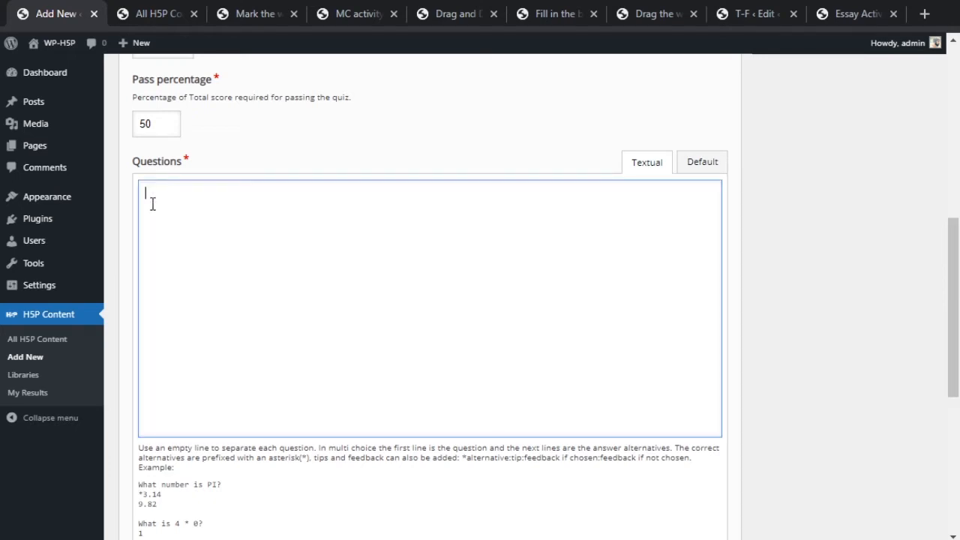
left_click(456, 131)
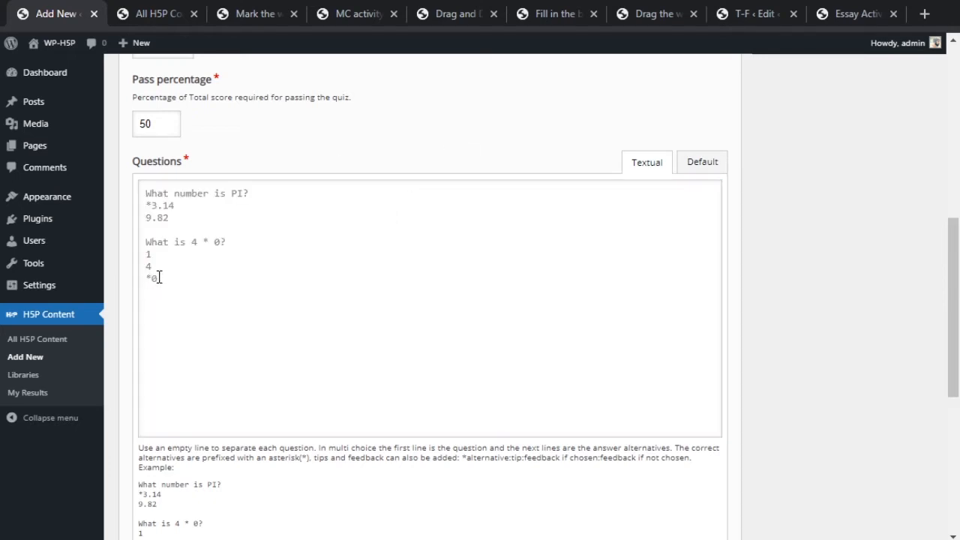
scroll(159, 276, "down", 2)
left_click_drag(175, 352, 128, 332)
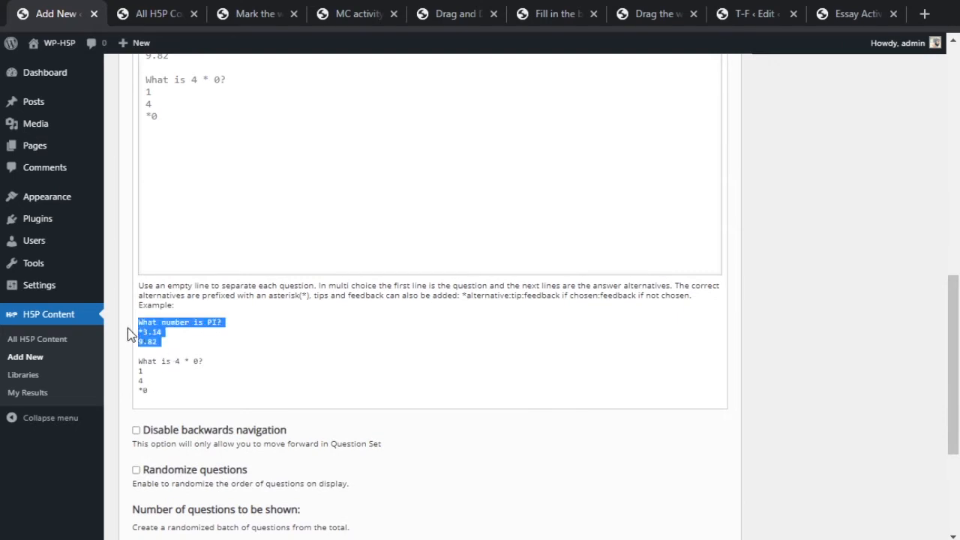
scroll(337, 306, "up", 4)
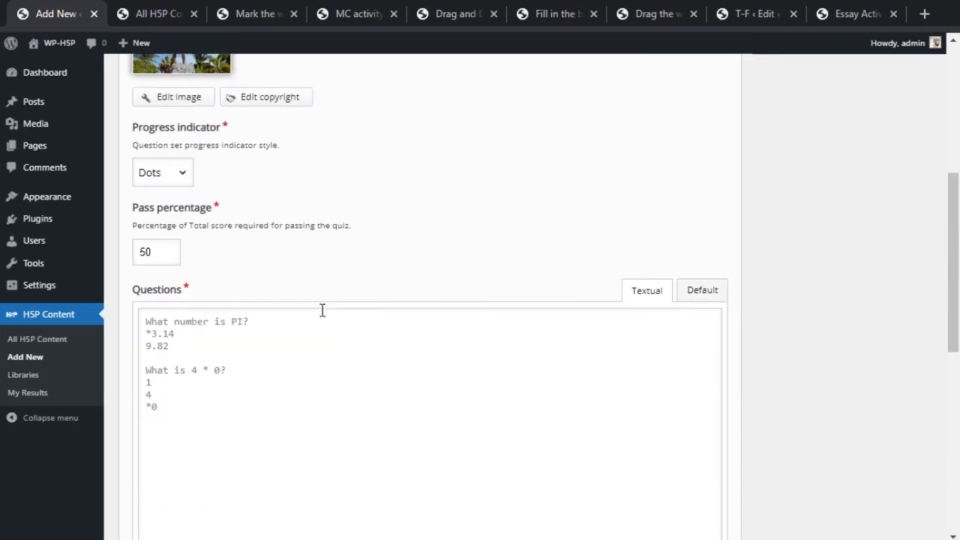
Copy the example question "What number is PI?" with the answers *3.14 and 9.82 into the textual question field.
left_click(243, 358)
scroll(248, 397, "down", 3)
type("What number is PI? *3.14 9.82  What is 4 * 0? 1 4 *0")
left_click_drag(174, 427, 135, 407)
key("ctrl+c")
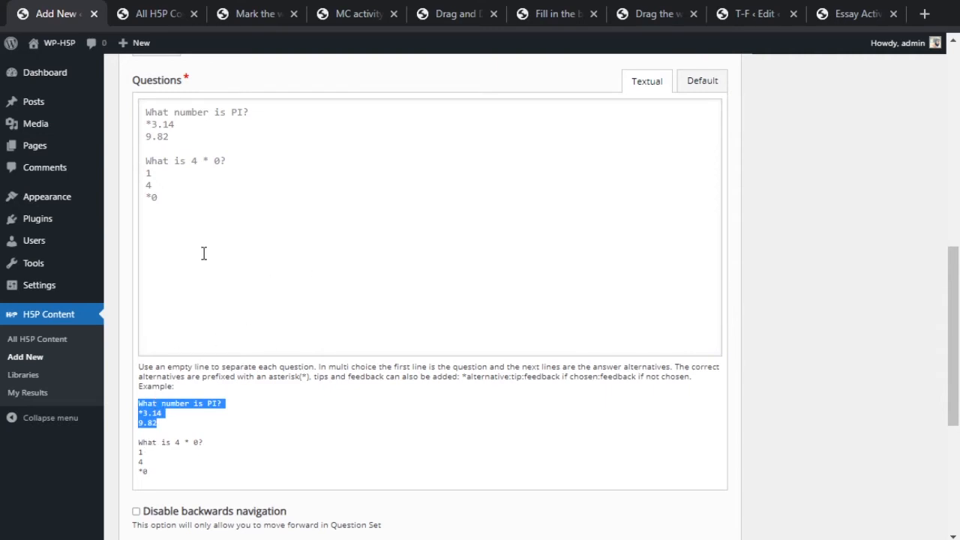
left_click(203, 253)
key("ctrl+a")
key("BackSpace")
key("ctrl+v")
scroll(599, 213, "up", 1)
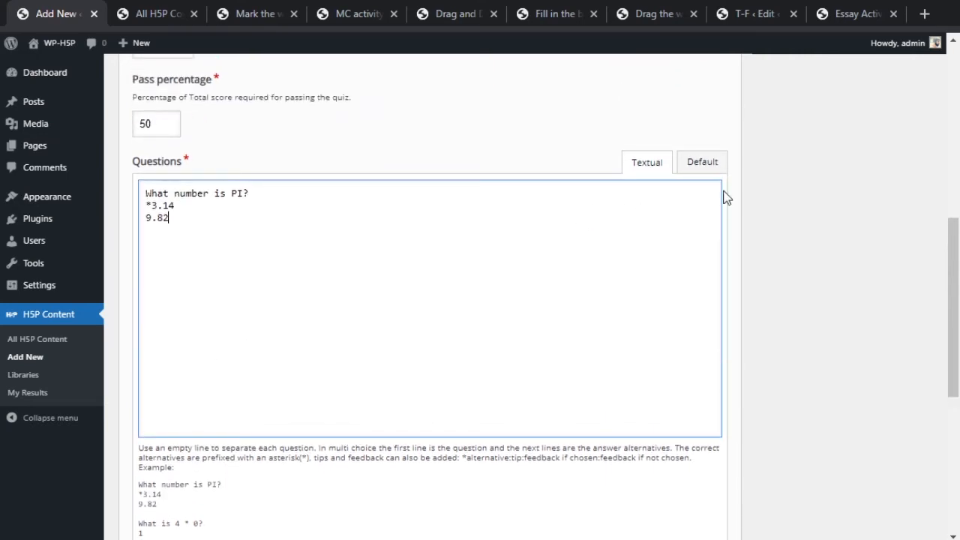
Compare the PI question in the default and textual views, finishing in the default view.
left_click(705, 165)
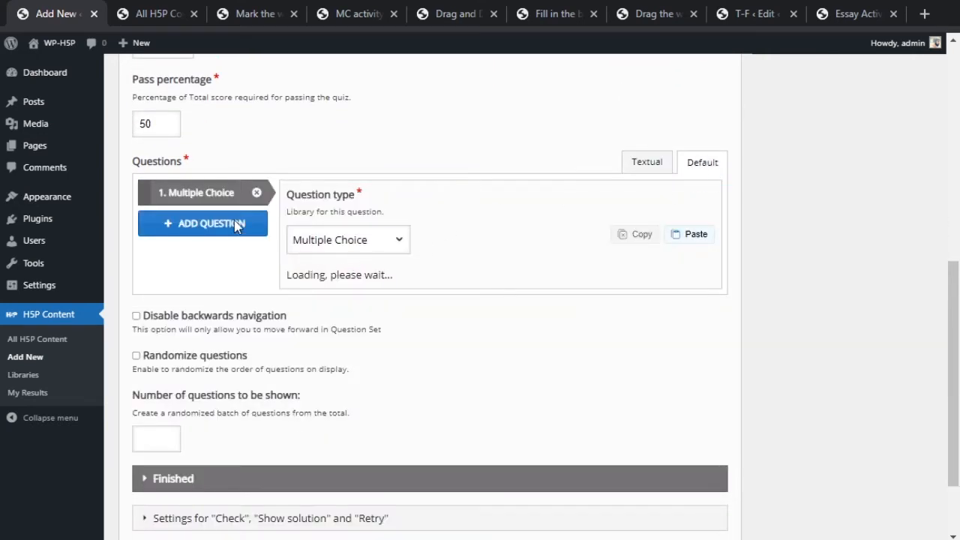
left_click(653, 160)
left_click(696, 102)
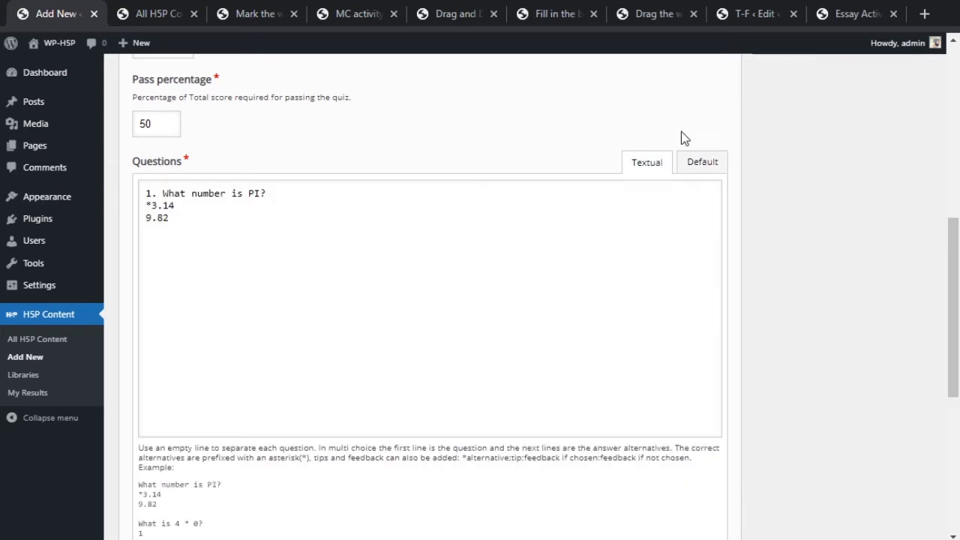
left_click(179, 216)
left_click_drag(239, 199, 268, 198)
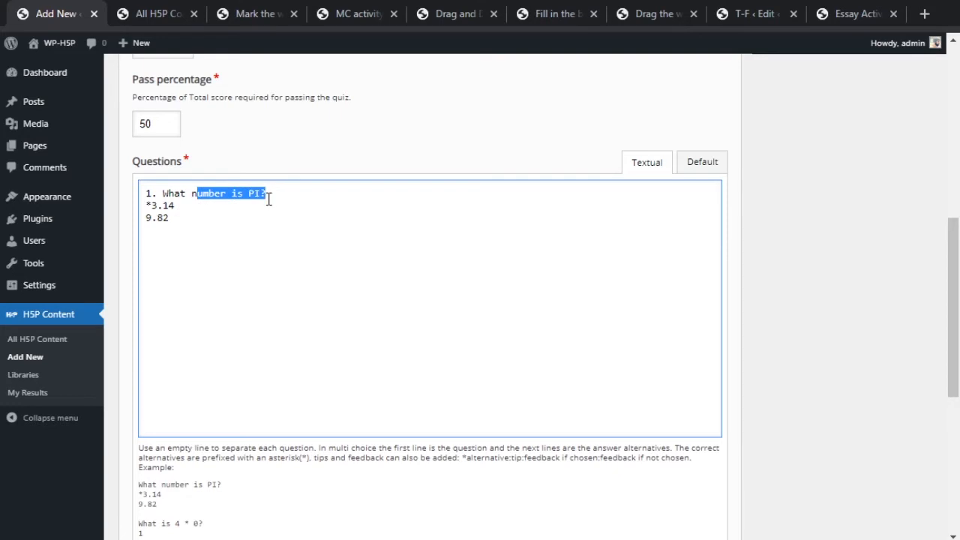
left_click(218, 224)
left_click(699, 166)
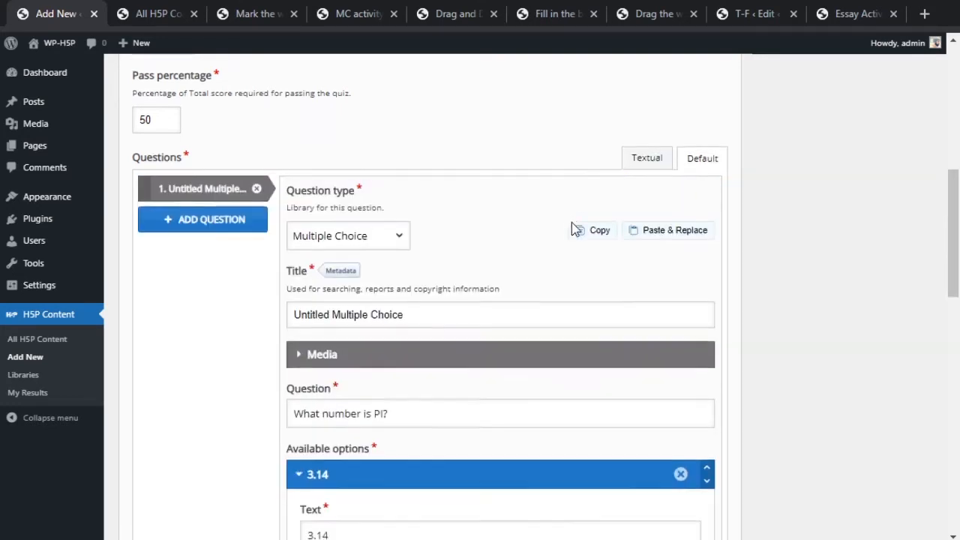
Review the multiple-choice question's text and its answer options 3.14 and 9.82.
scroll(571, 225, "down", 2)
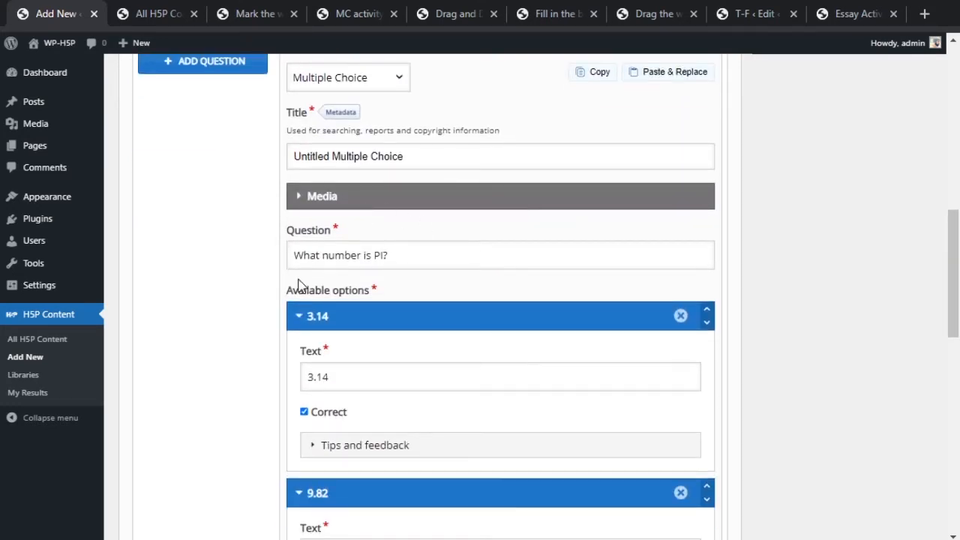
left_click(297, 256)
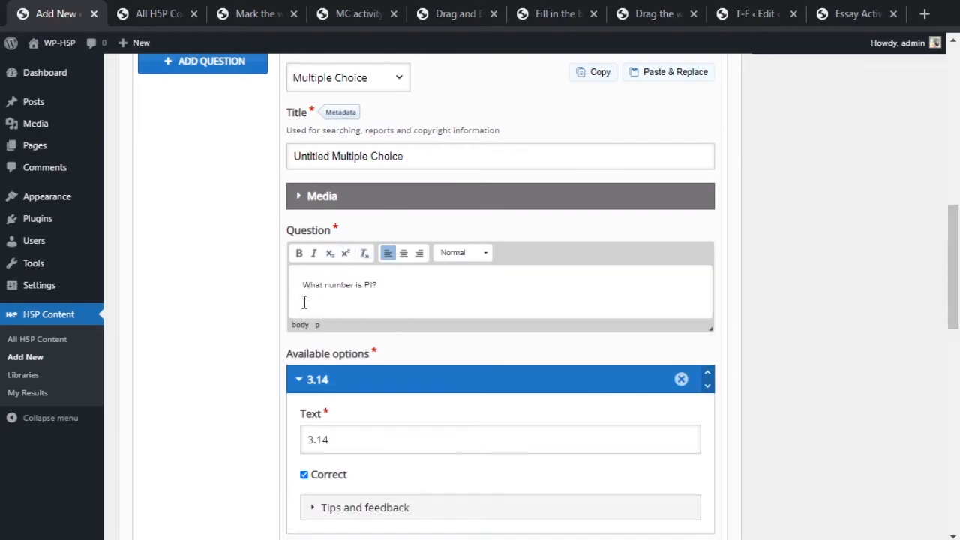
left_click_drag(302, 285, 425, 288)
scroll(427, 289, "down", 4)
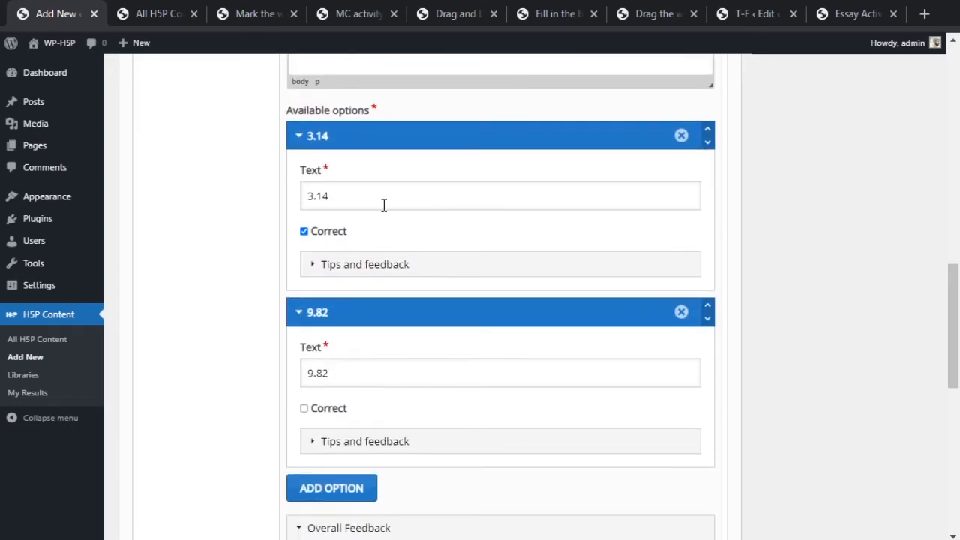
left_click(383, 205)
left_click(407, 392)
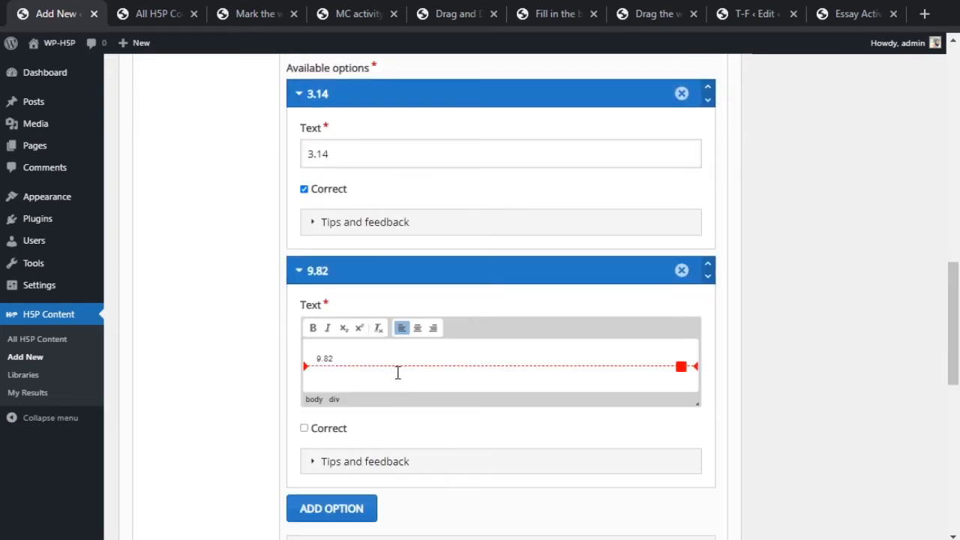
scroll(296, 240, "up", 1)
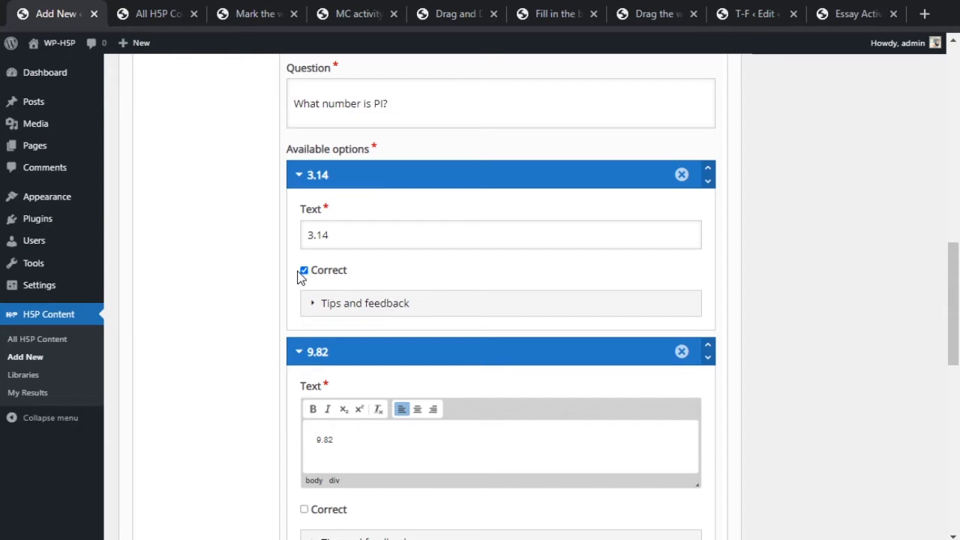
Examine the PI question's answer options in the default view and its formatting against the example in the textual view.
scroll(307, 293, "down", 1)
scroll(304, 286, "down", 1)
scroll(302, 278, "up", 7)
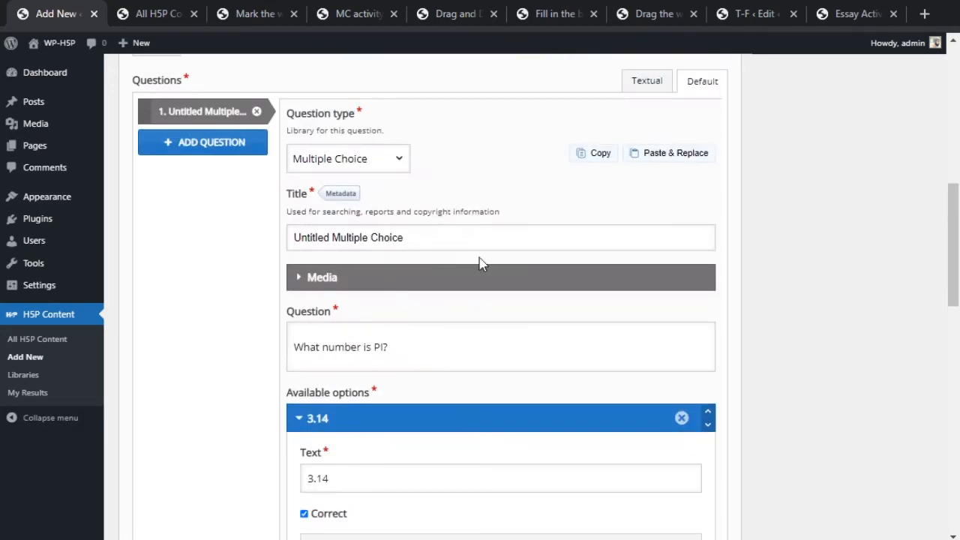
left_click(641, 244)
left_click_drag(250, 341, 143, 264)
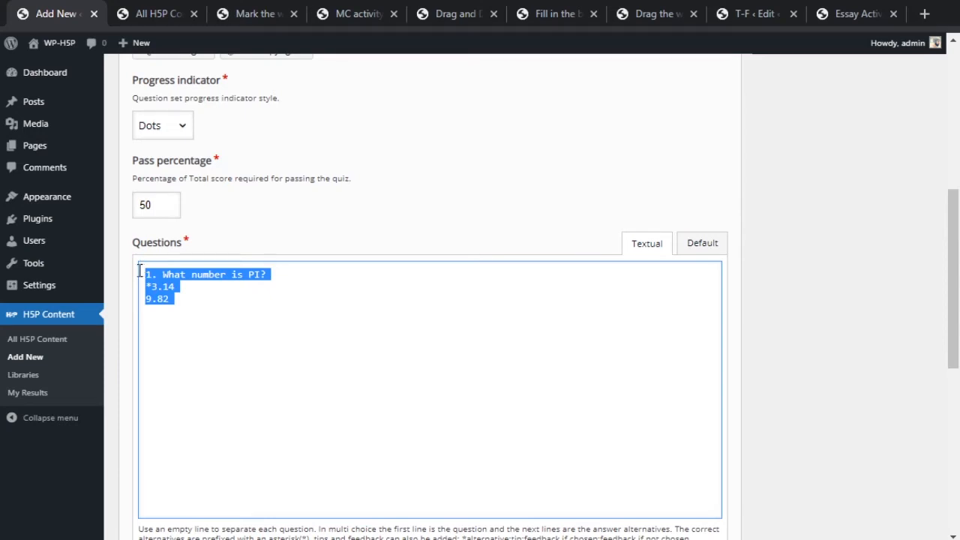
scroll(300, 306, "down", 4)
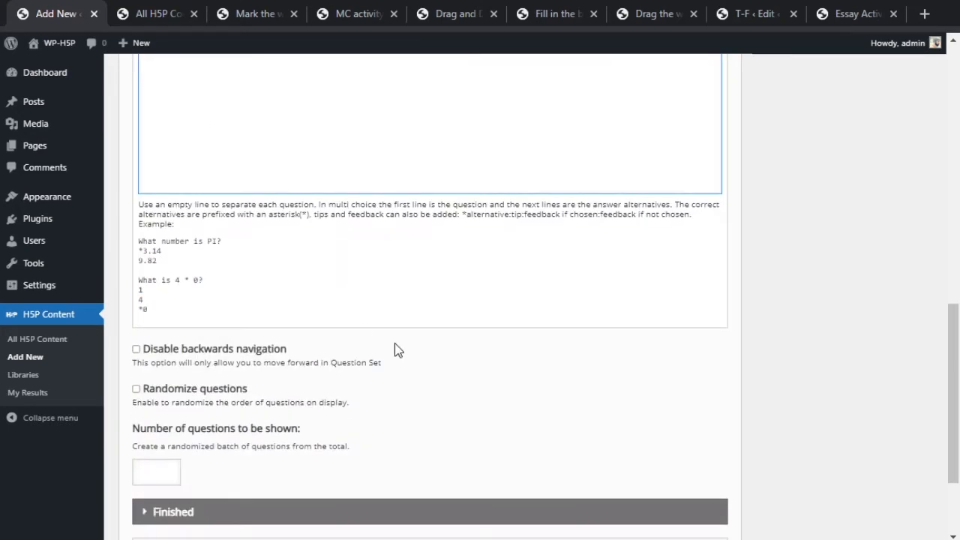
scroll(394, 349, "up", 4)
Duplicate the whole PI question in the textual field, with an empty line separating the two copies.
left_click(295, 306)
key("ctrl+a")
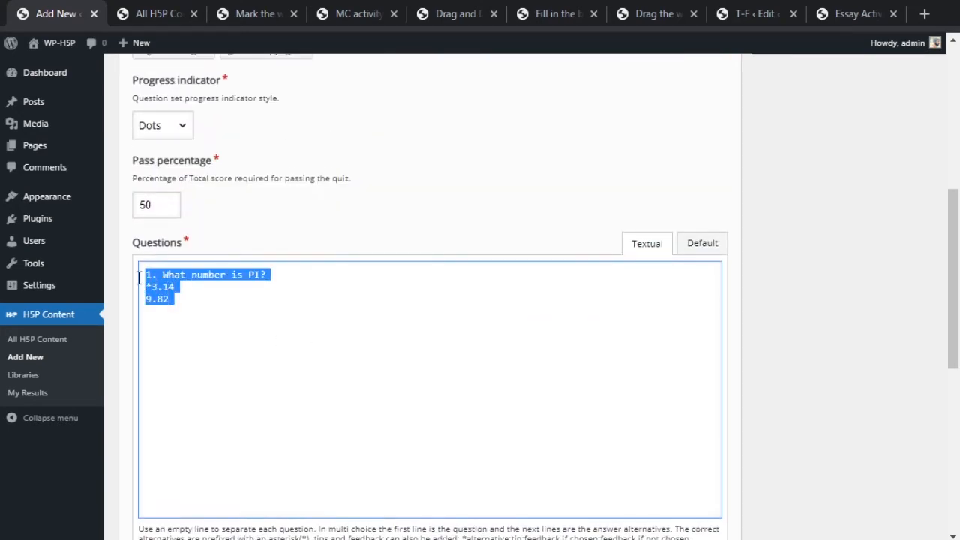
left_click(217, 293)
key("ctrl+a")
key("ctrl+c")
left_click(169, 339)
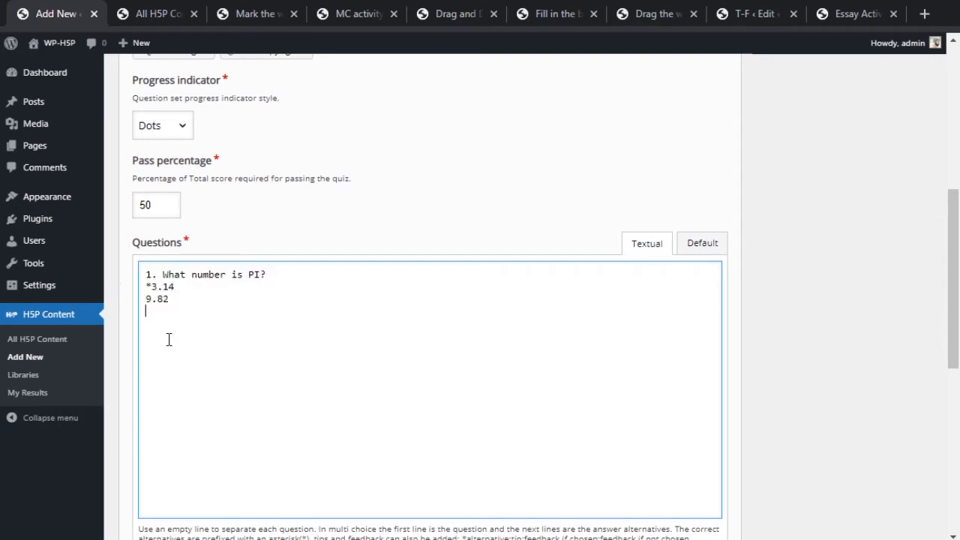
key("Return")
key("ctrl+v")
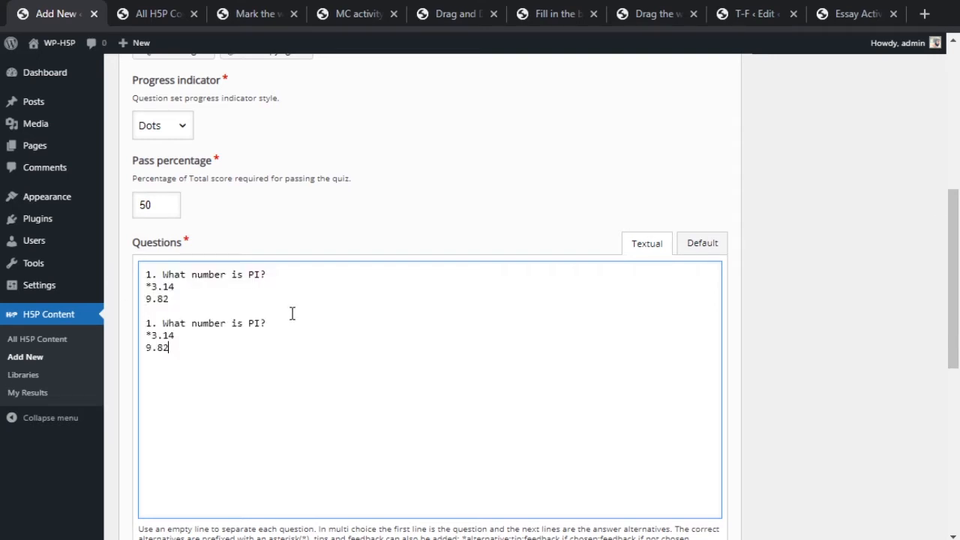
Change the second textual question to "2. What number is PI * 2?" with *6.28 as the correct answer.
double_click(150, 324)
type("2")
type("2? *")
type("6")
left_click_drag(164, 335, 177, 336)
type("28")
Review both multiple-choice questions in the default view, including the question text and answer options of the second one.
left_click(701, 244)
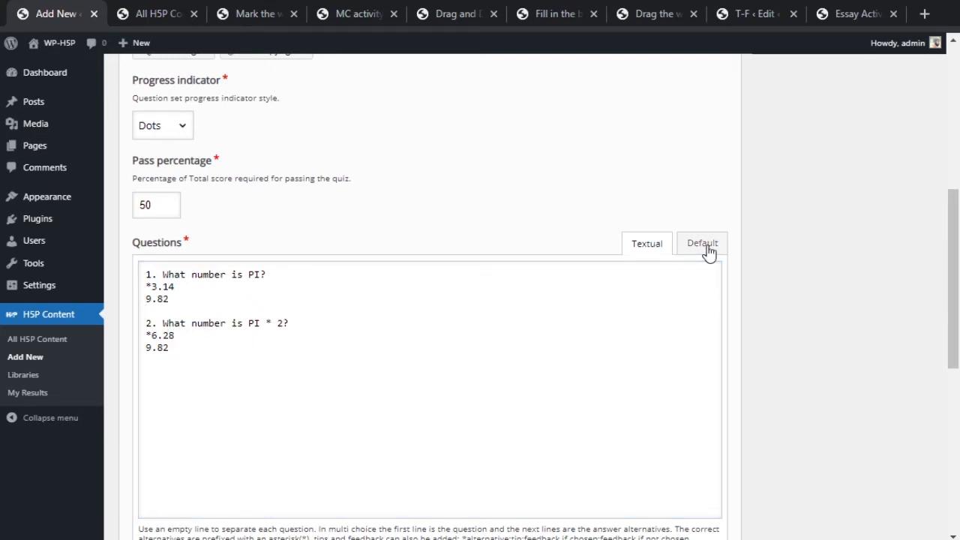
scroll(498, 281, "down", 3)
scroll(497, 281, "up", 2)
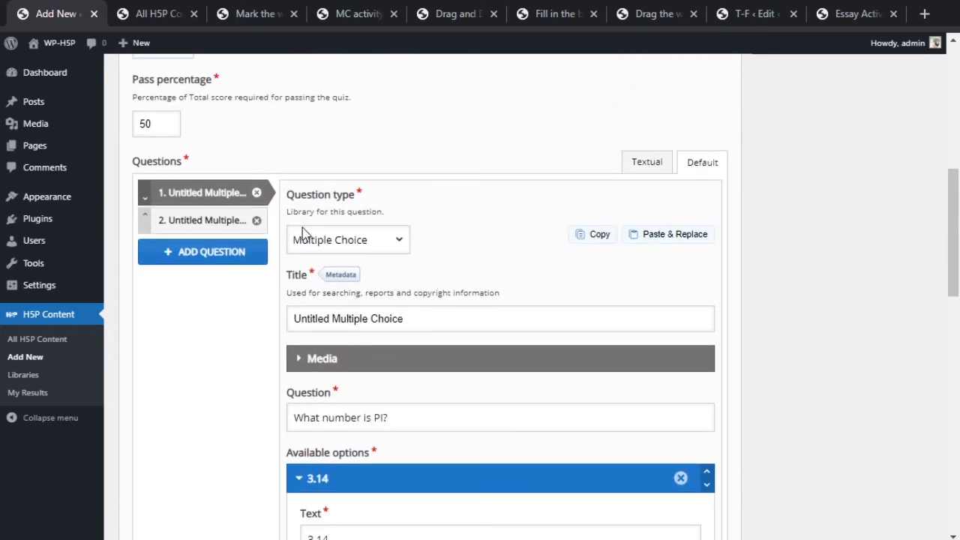
left_click(193, 221)
left_click(198, 195)
left_click(321, 422)
left_click(214, 220)
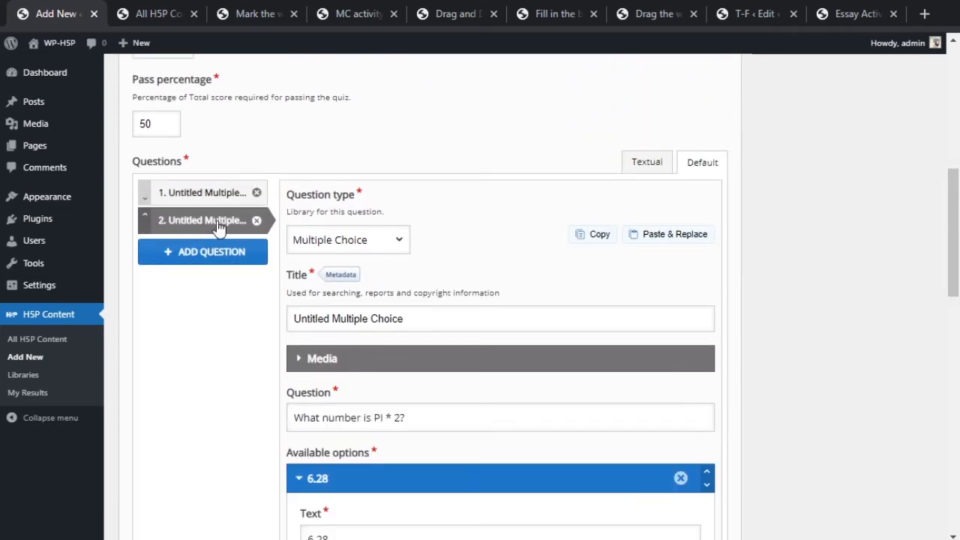
scroll(400, 426, "down", 3)
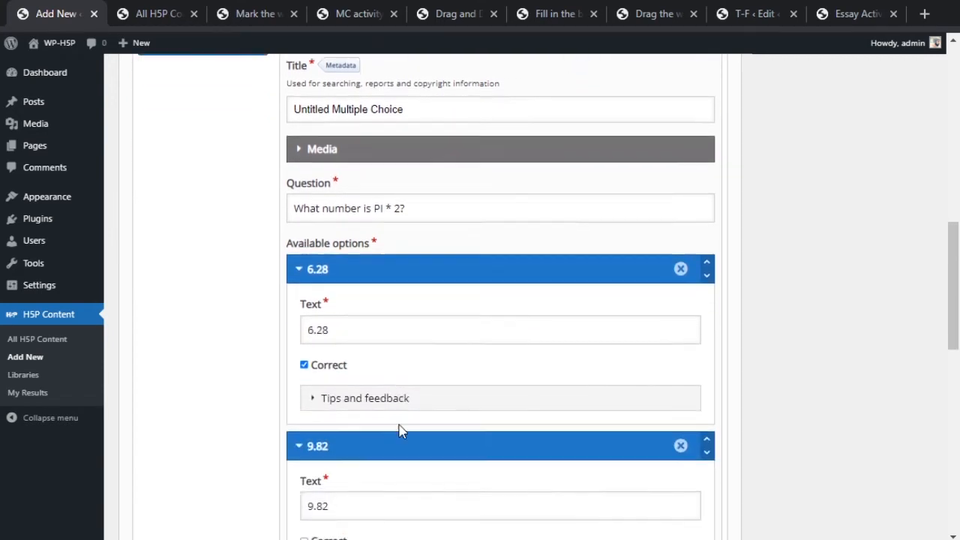
scroll(298, 402, "up", 3)
scroll(298, 402, "up", 2)
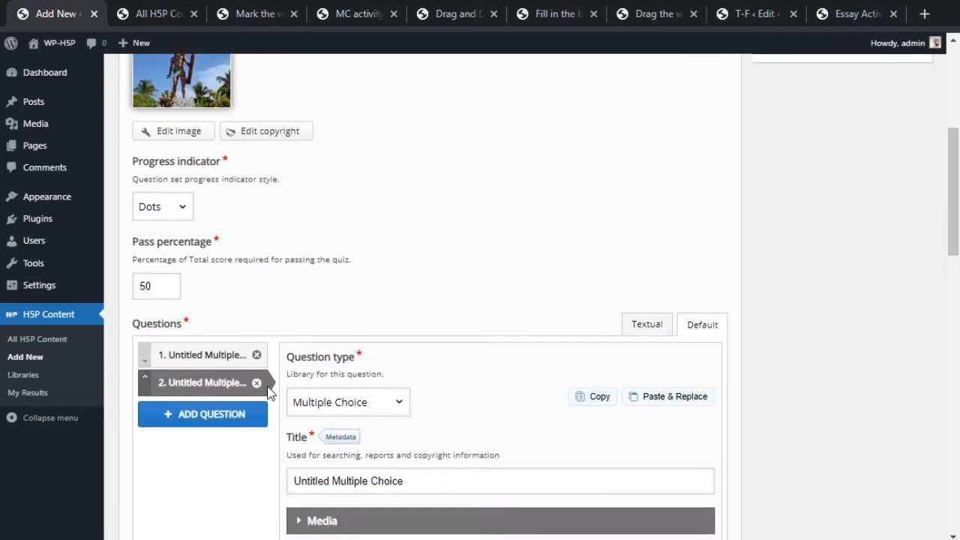
Compare the textual and default views of the two questions, finishing in the default view.
scroll(270, 390, "down", 1)
left_click(645, 244)
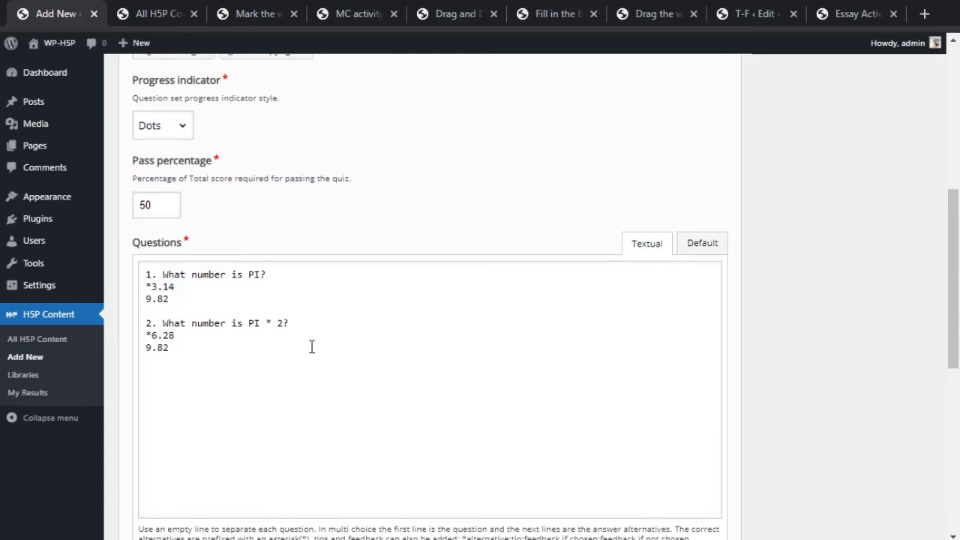
scroll(312, 357, "down", 3)
scroll(308, 352, "up", 2)
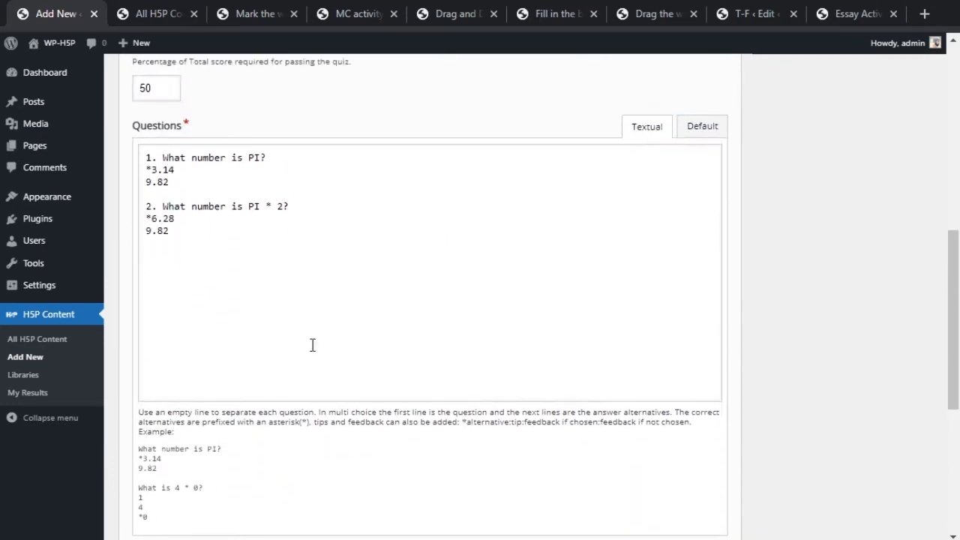
left_click(686, 167)
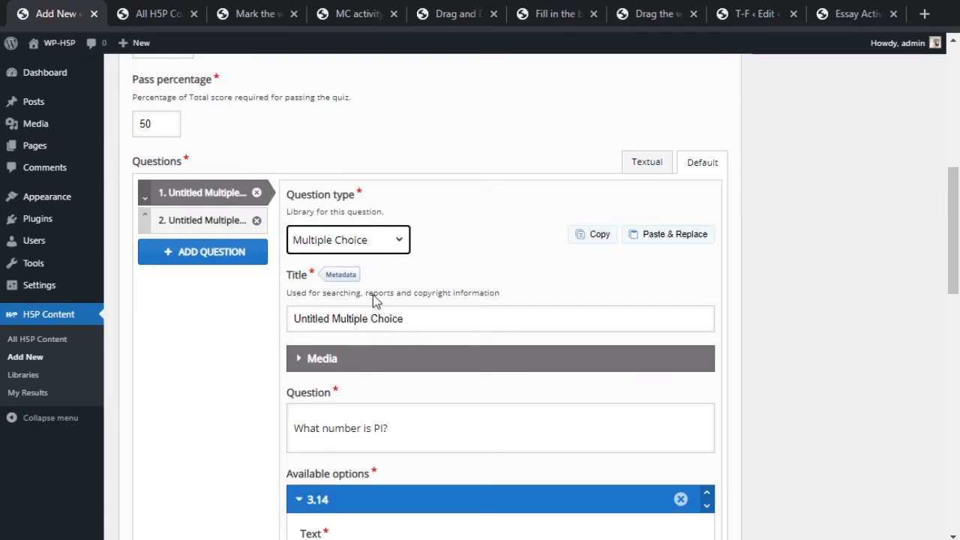
left_click(662, 170)
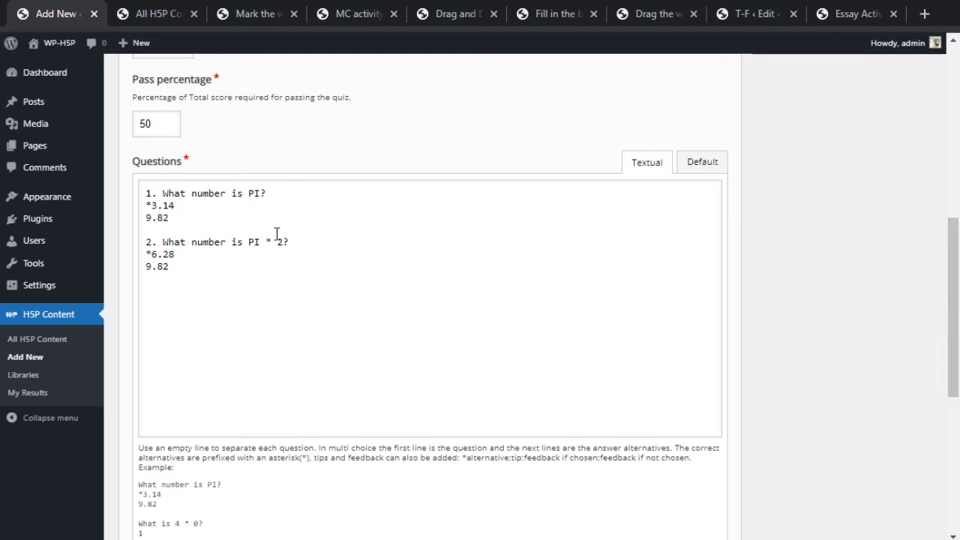
left_click(704, 172)
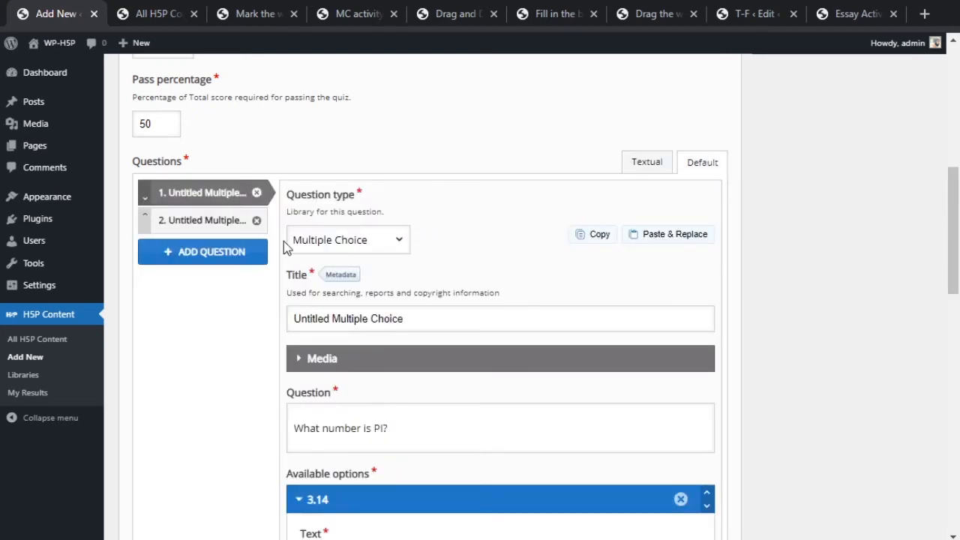
Delete both multiple-choice questions from the quiz, confirming each removal.
left_click(257, 223)
left_click(578, 313)
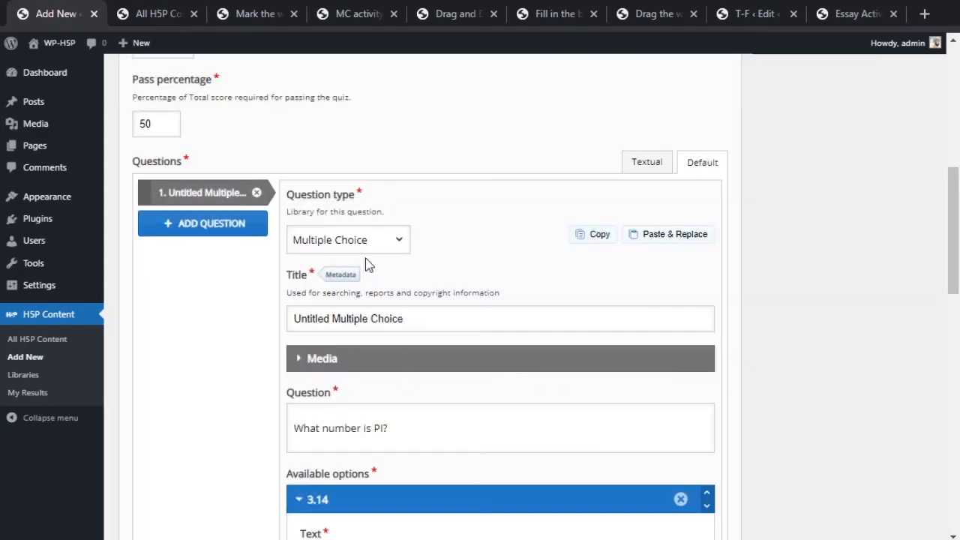
left_click(257, 193)
left_click(562, 284)
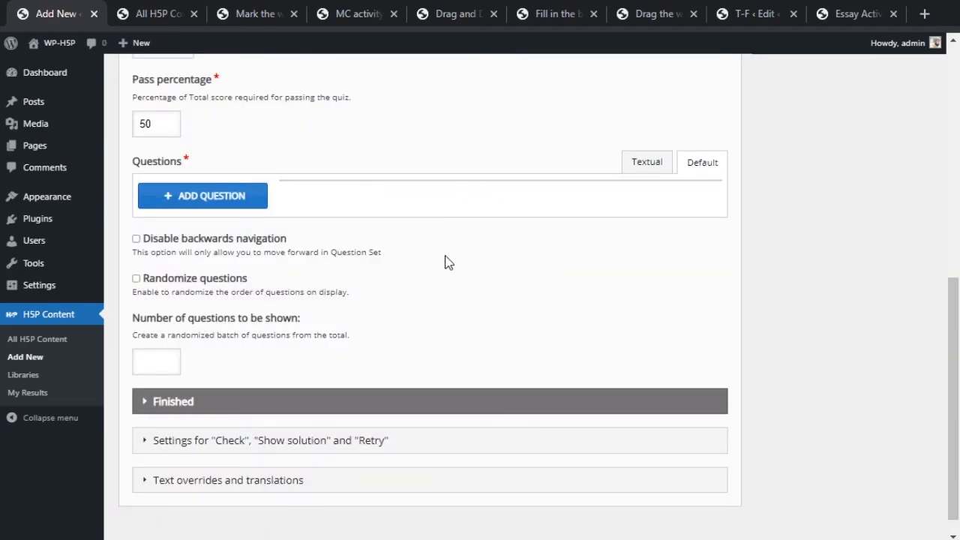
Add a new question to the quiz, leaving its question type unselected.
left_click(223, 195)
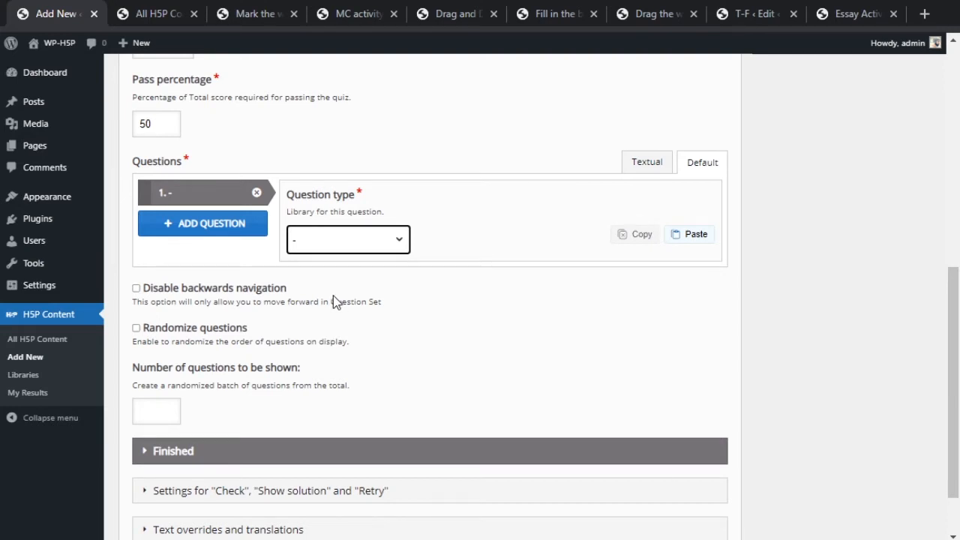
left_click(494, 252)
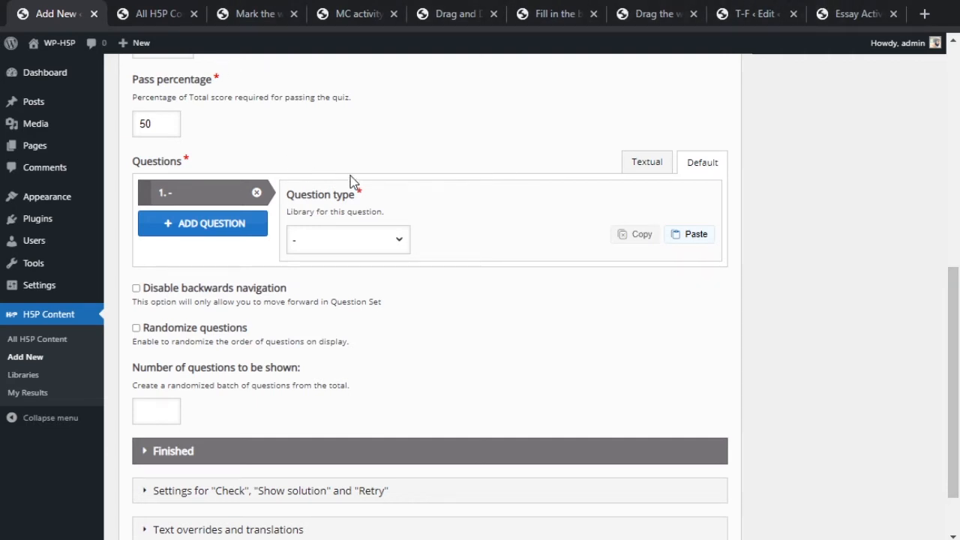
Look through the existing "Mark the word" activity and copy its whole content.
left_click(258, 14)
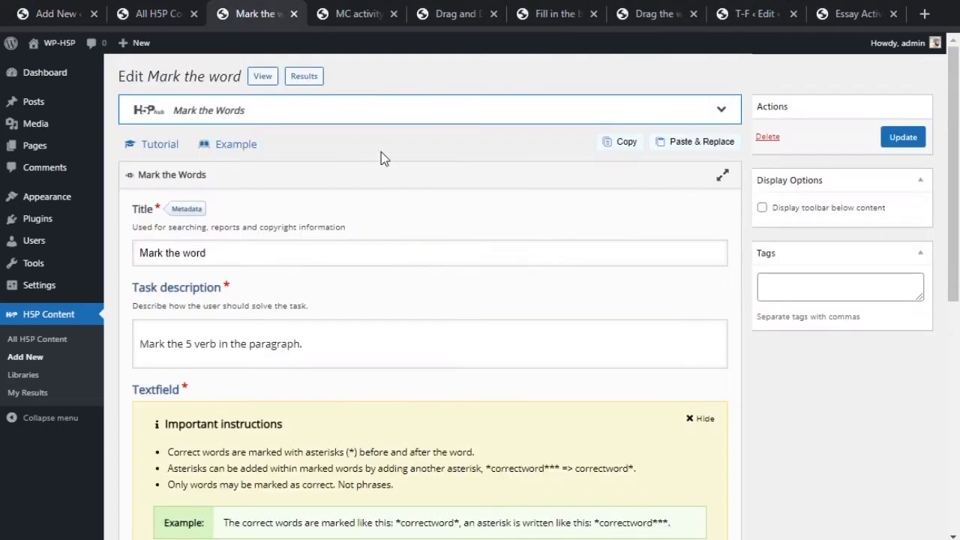
scroll(381, 223, "down", 5)
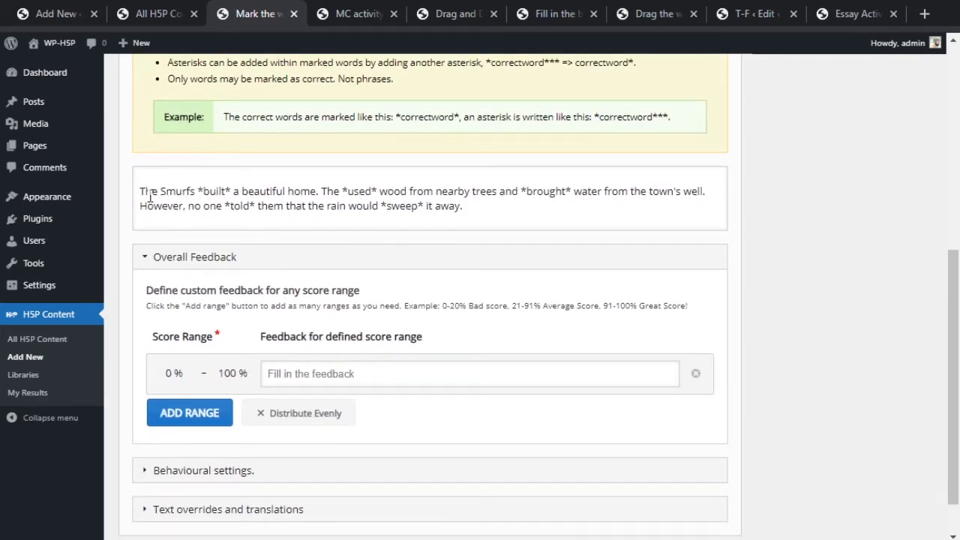
left_click(150, 197)
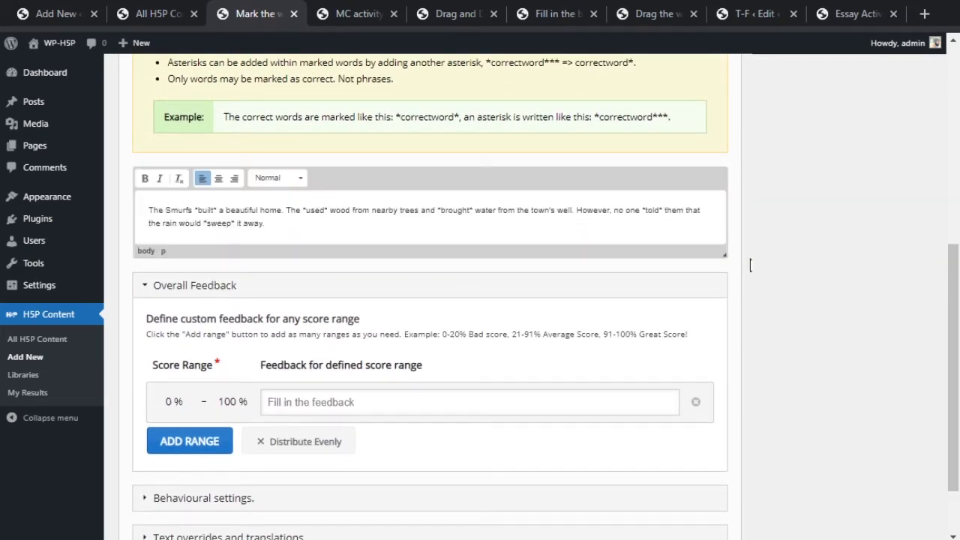
scroll(557, 279, "up", 4)
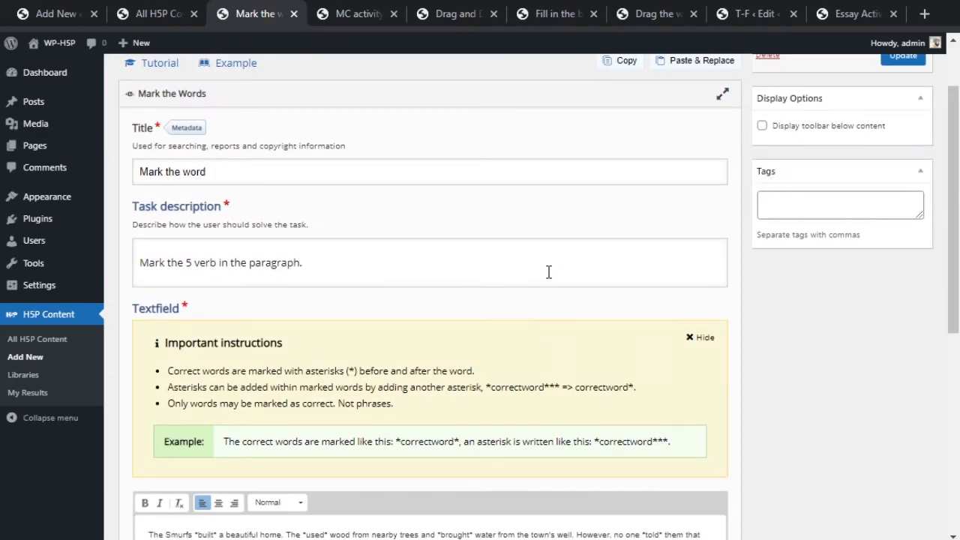
scroll(549, 272, "up", 1)
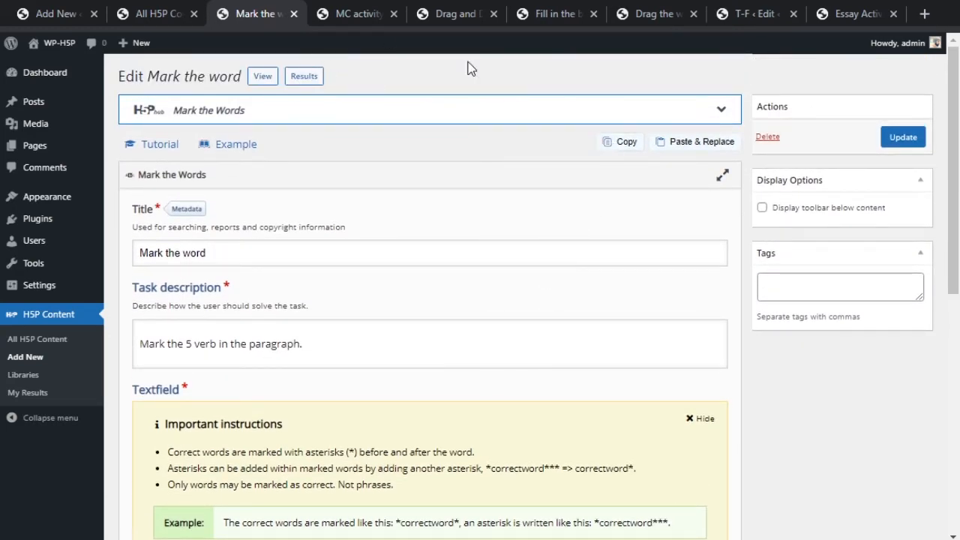
left_click(610, 149)
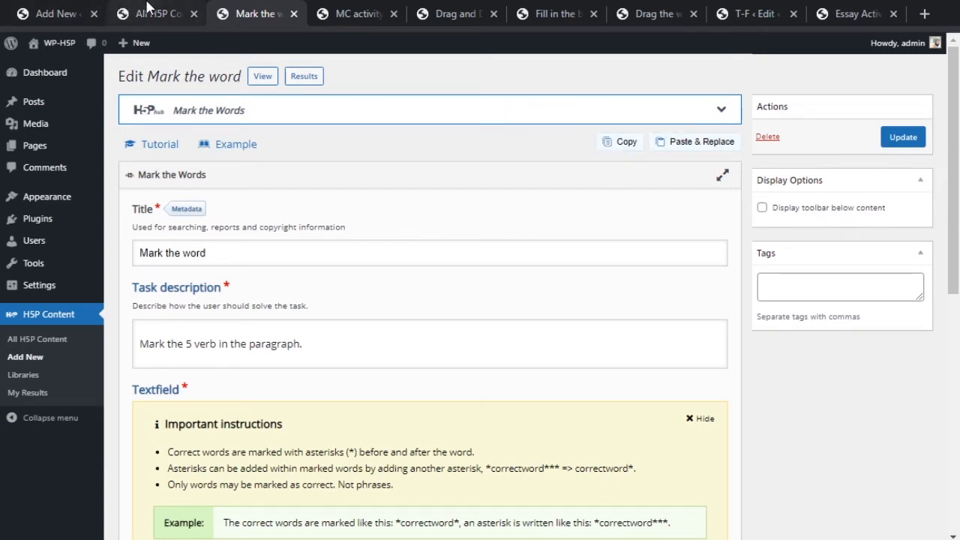
Paste the copied Mark the Words activity into the quiz's empty question and check its task description and text.
left_click(64, 9)
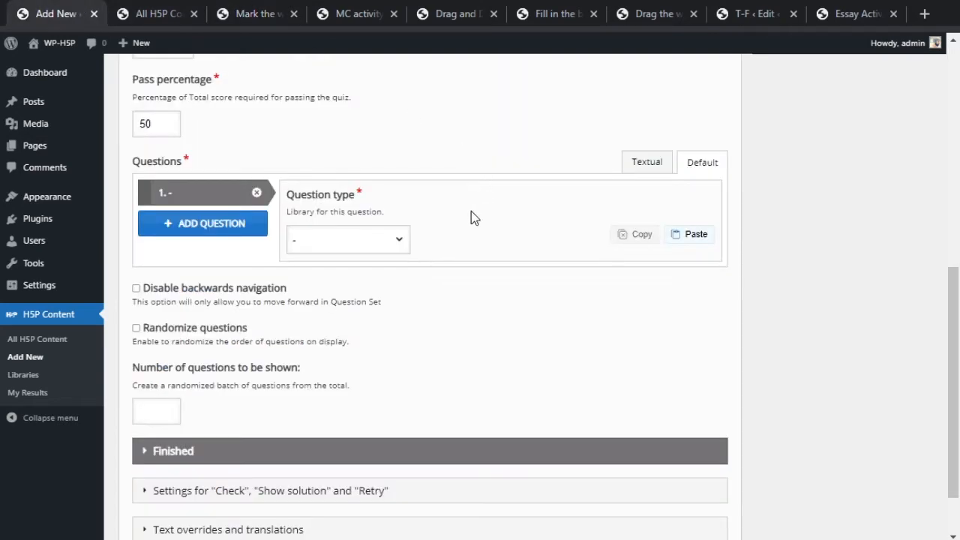
scroll(708, 267, "up", 7)
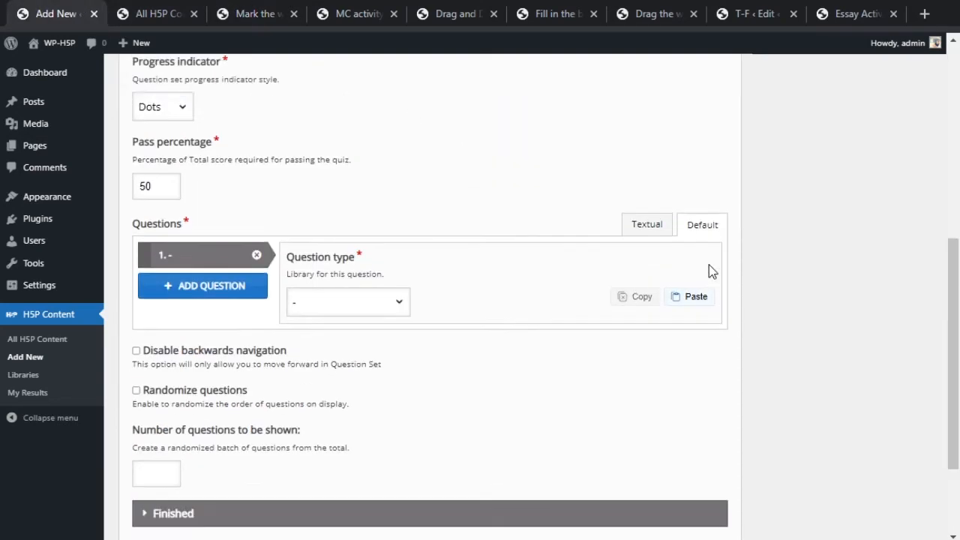
scroll(339, 255, "down", 6)
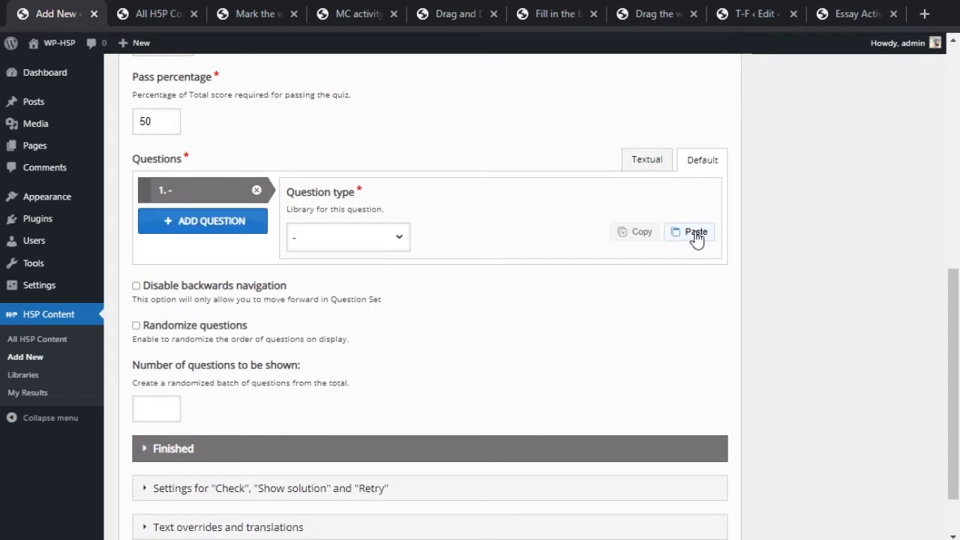
left_click(371, 231)
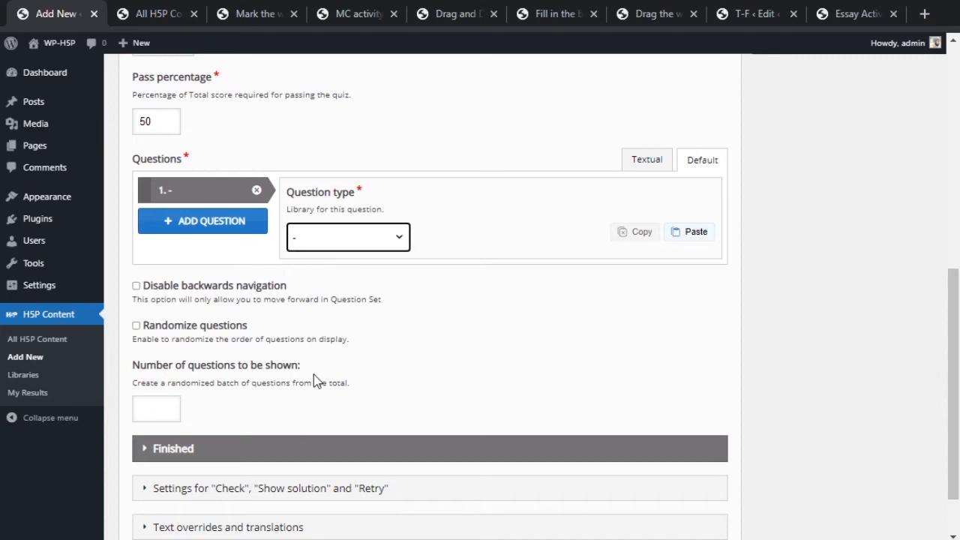
left_click(527, 186)
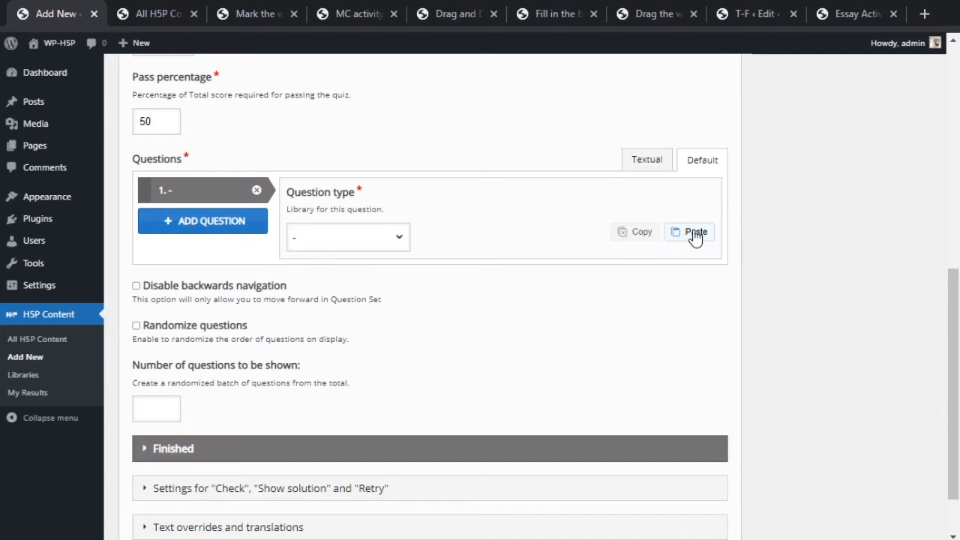
left_click(696, 232)
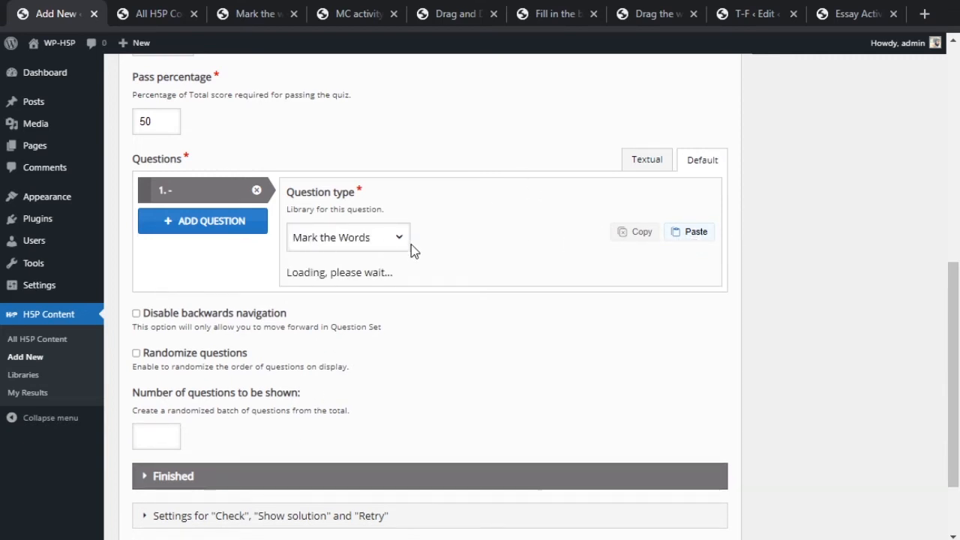
scroll(379, 289, "down", 3)
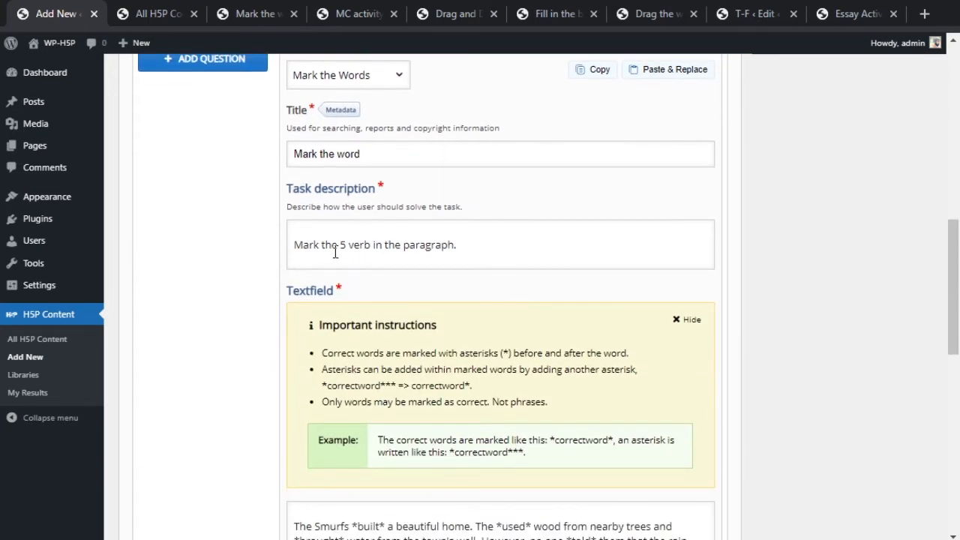
scroll(335, 253, "down", 4)
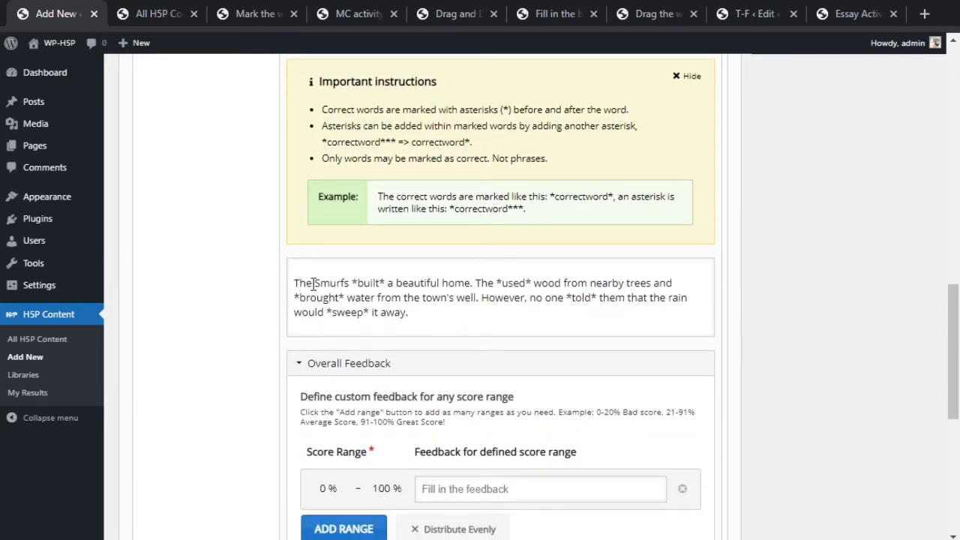
scroll(572, 285, "up", 4)
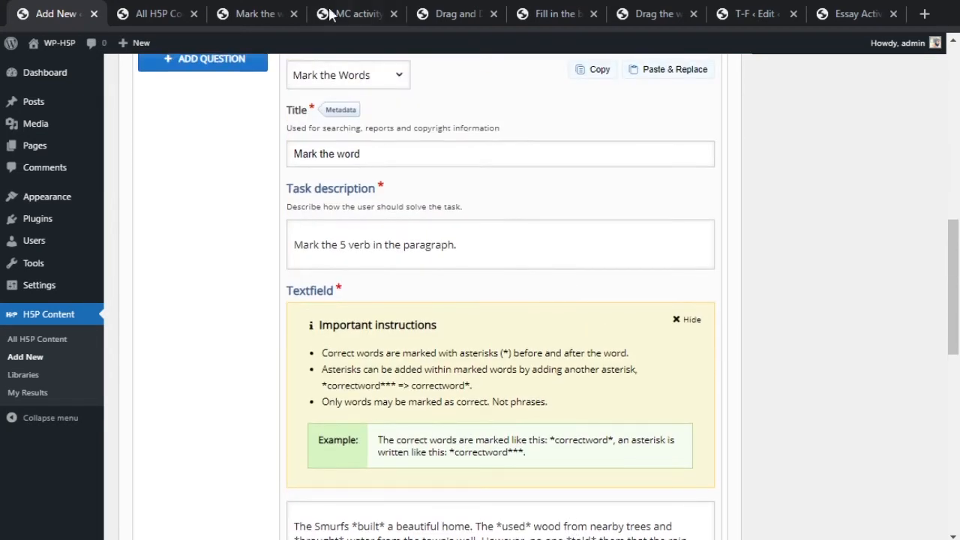
Compare the pasted Mark the Words question with the original "Mark the word" activity and open its behavioural settings.
left_click(255, 13)
scroll(476, 249, "down", 3)
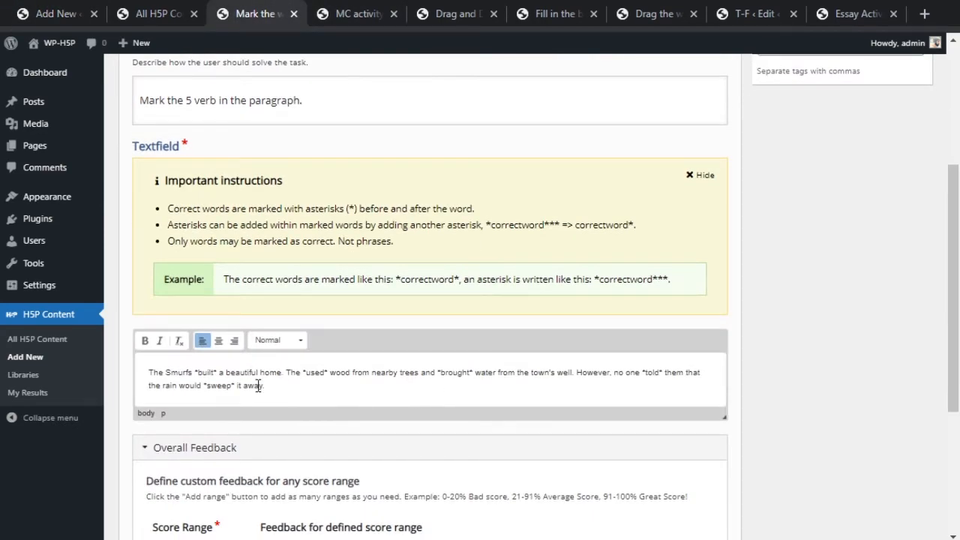
left_click(43, 8)
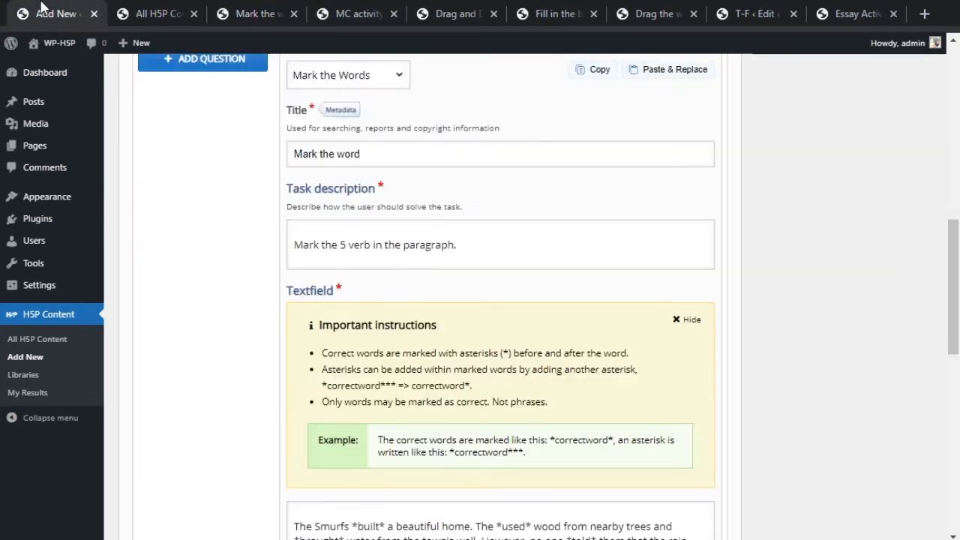
scroll(574, 233, "up", 2)
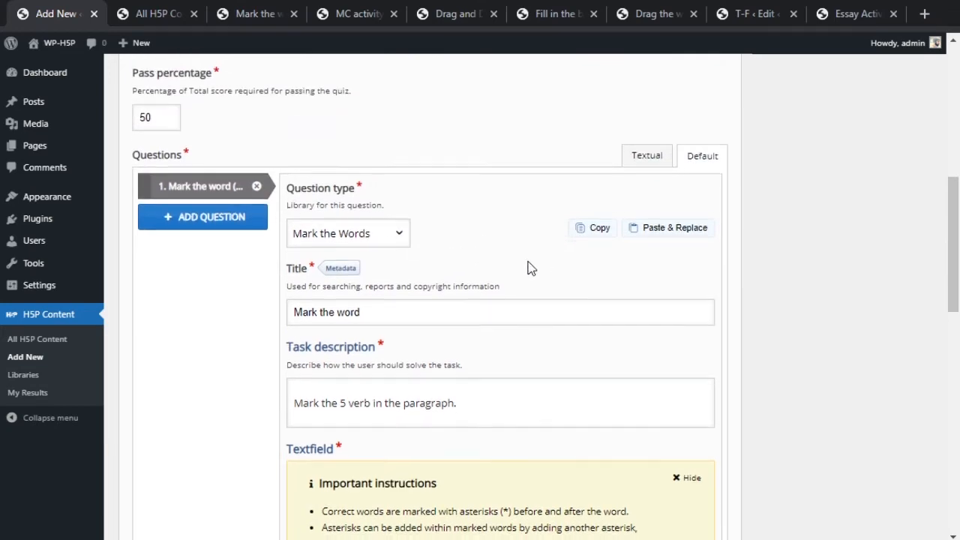
scroll(491, 248, "down", 7)
left_click(340, 341)
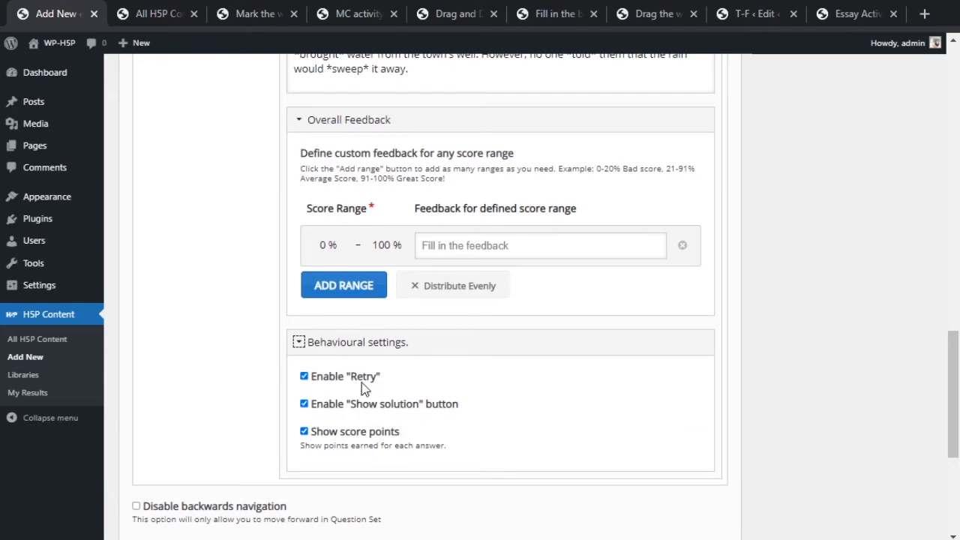
Review the pasted Mark the Words question from its title to its overall feedback, plus the quiz-wide options beneath it.
scroll(353, 397, "up", 5)
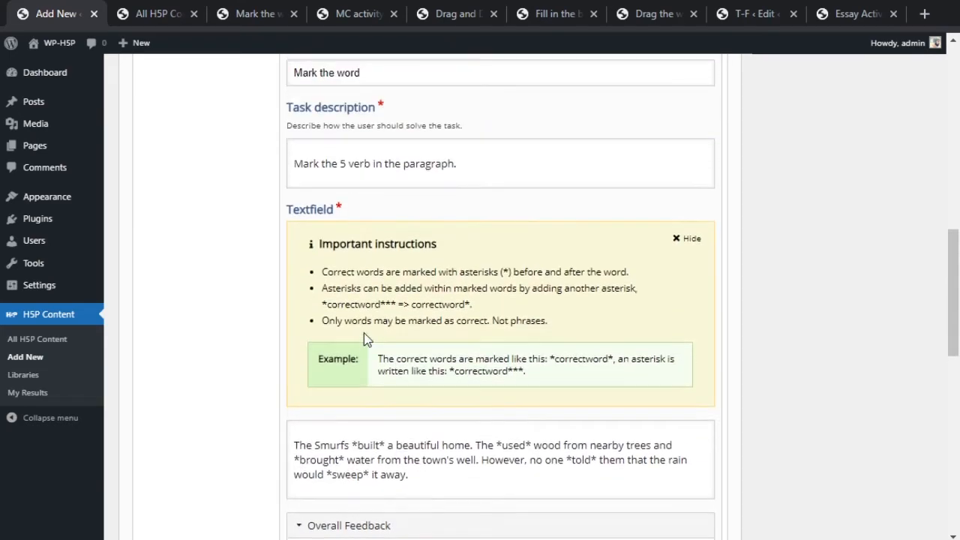
scroll(363, 336, "down", 5)
scroll(324, 341, "up", 10)
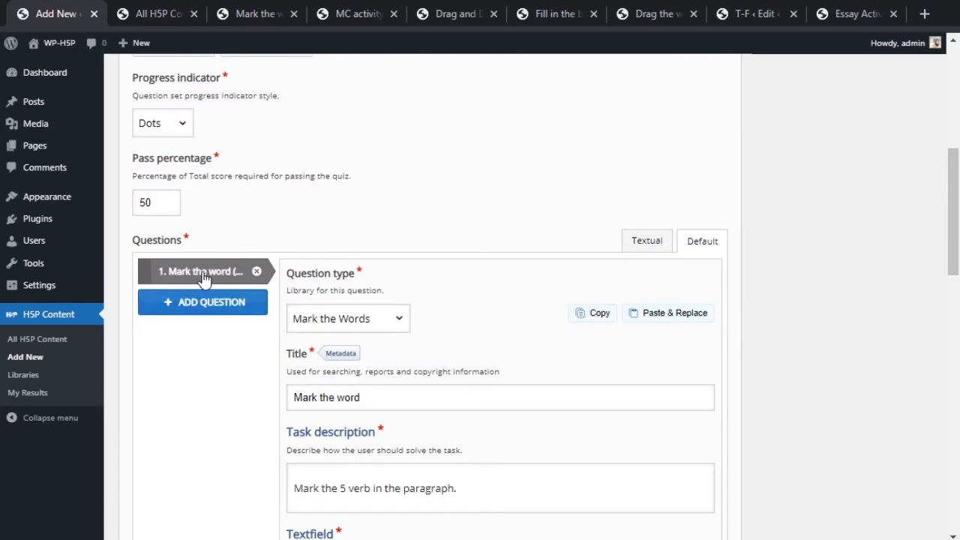
scroll(363, 295, "down", 10)
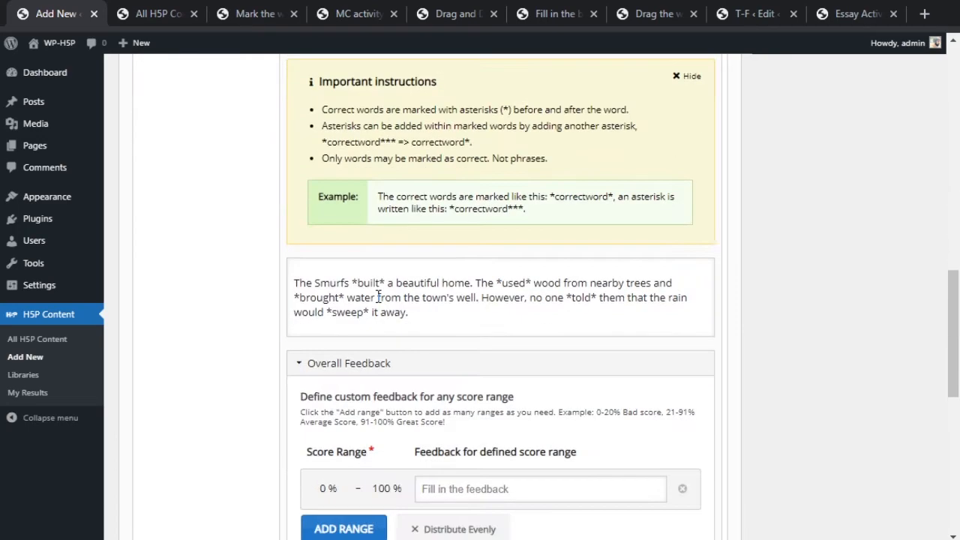
scroll(335, 184, "up", 10)
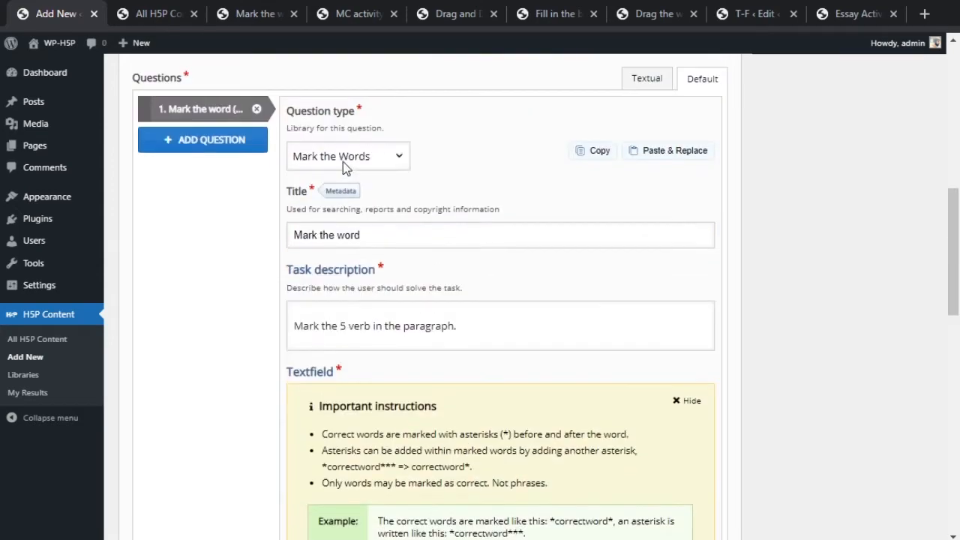
scroll(589, 232, "down", 10)
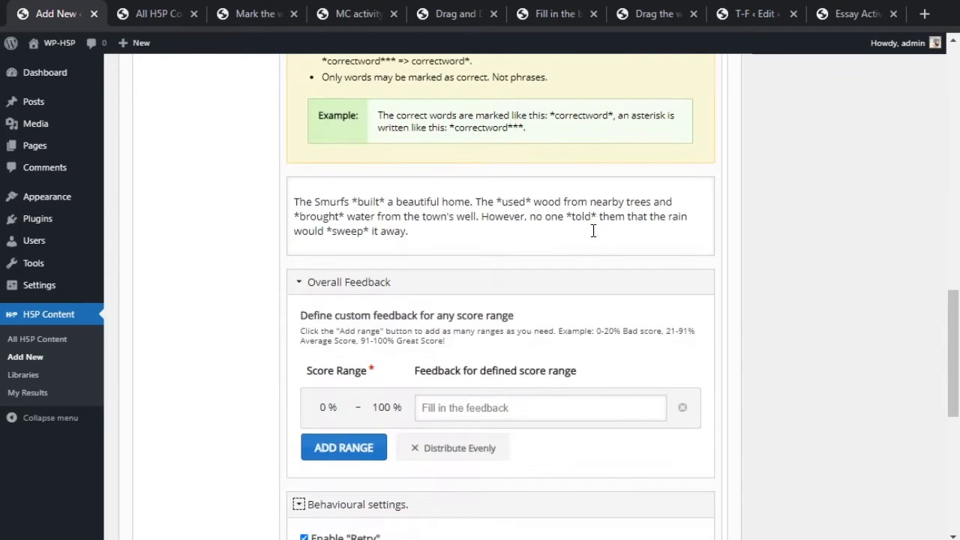
scroll(582, 231, "down", 1)
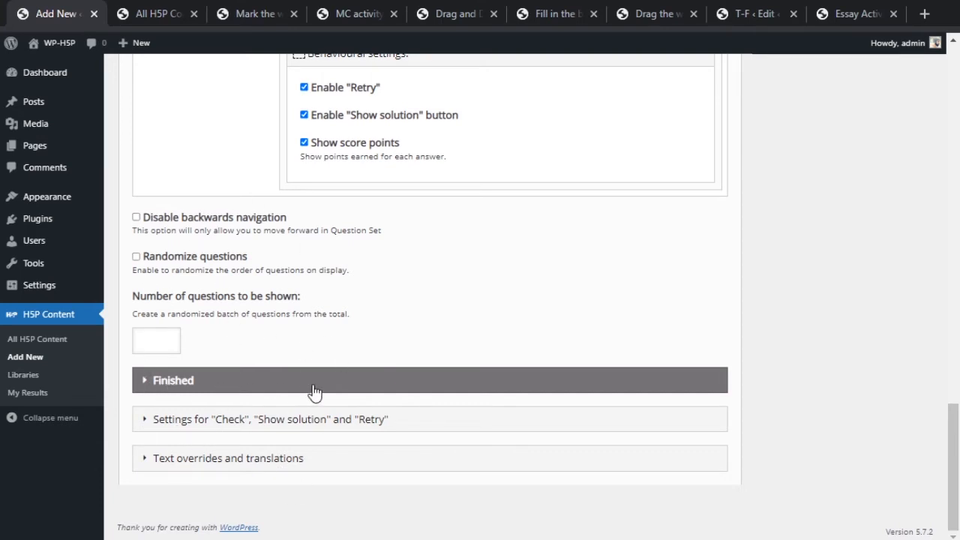
scroll(315, 394, "up", 1)
scroll(421, 370, "up", 10)
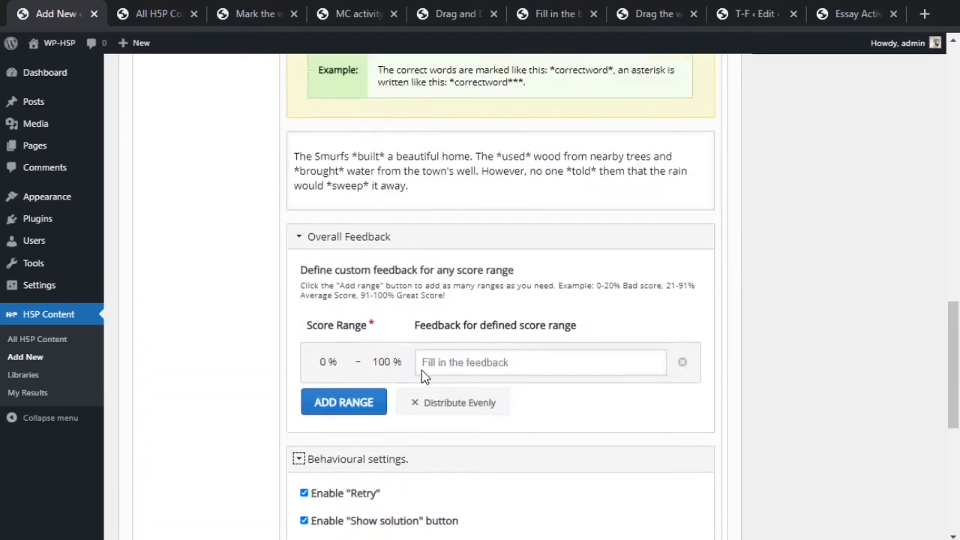
scroll(422, 364, "up", 1)
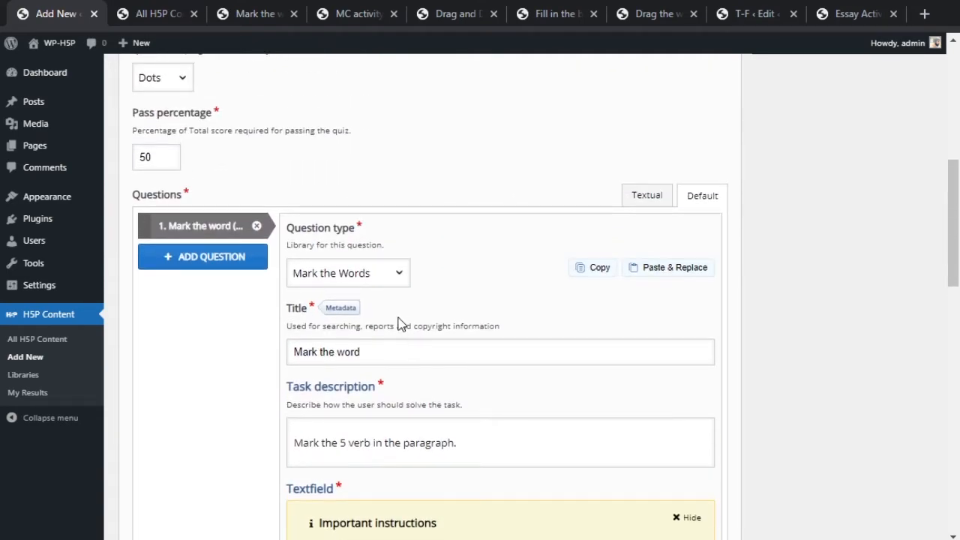
Add a second, untyped question to the quiz, then look through the existing "MC activity" and copy its whole content.
left_click(221, 264)
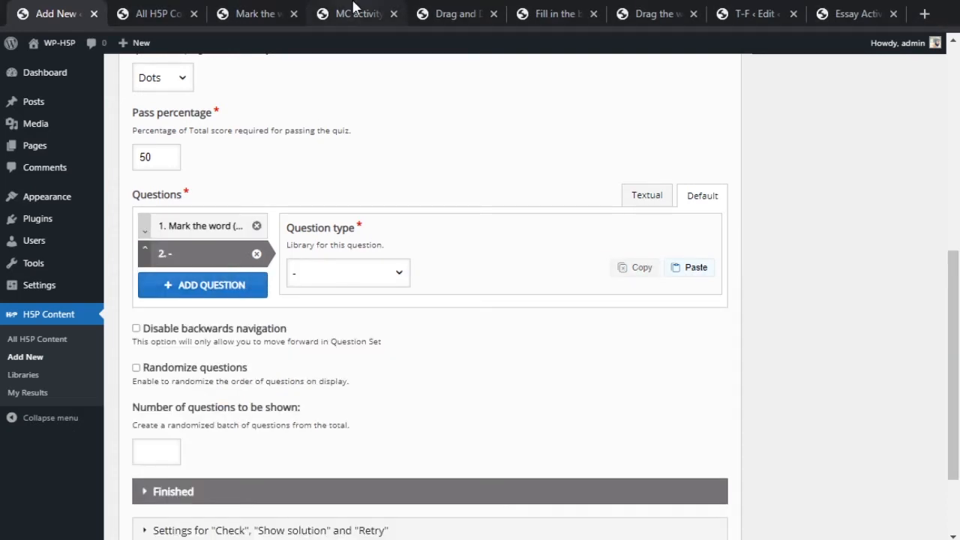
left_click(354, 14)
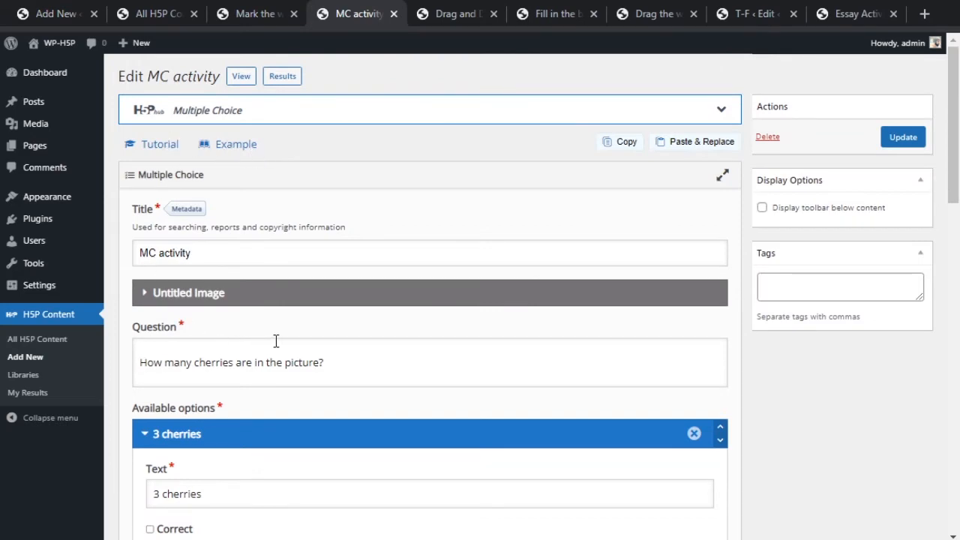
scroll(350, 326, "down", 5)
scroll(349, 326, "down", 8)
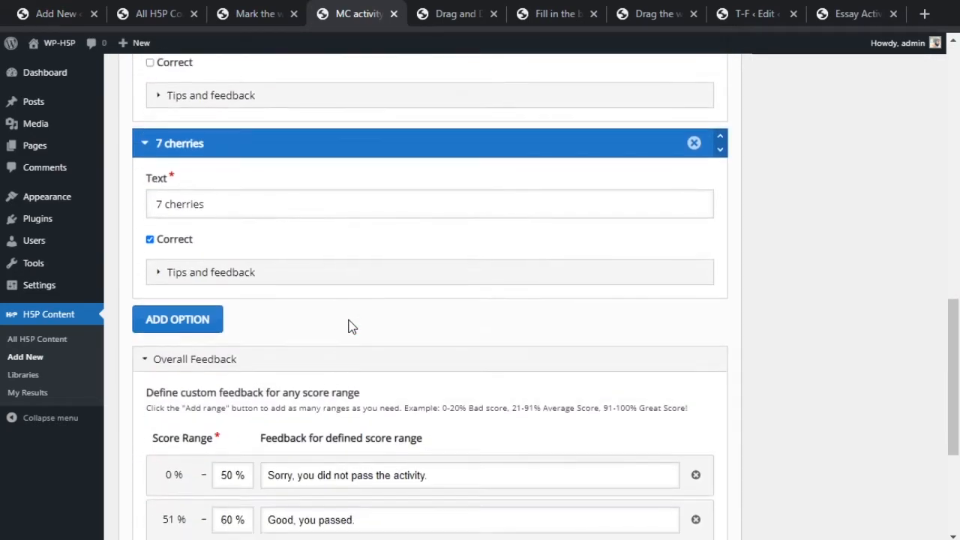
scroll(380, 319, "up", 15)
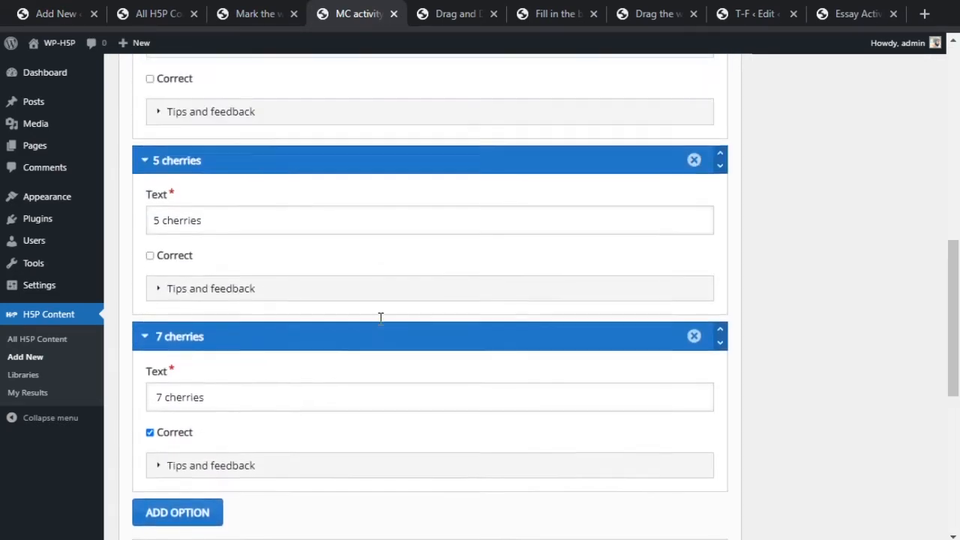
scroll(420, 324, "up", 2)
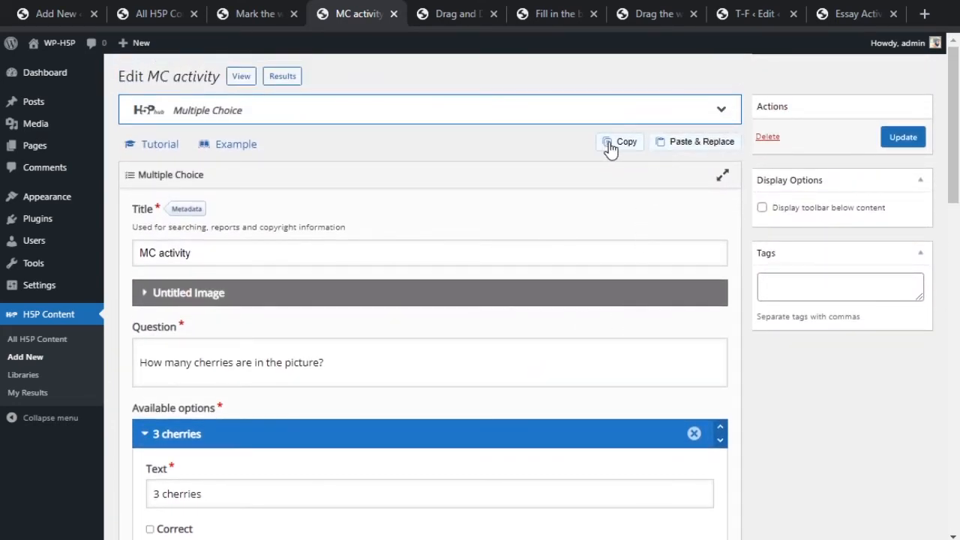
scroll(574, 218, "down", 5)
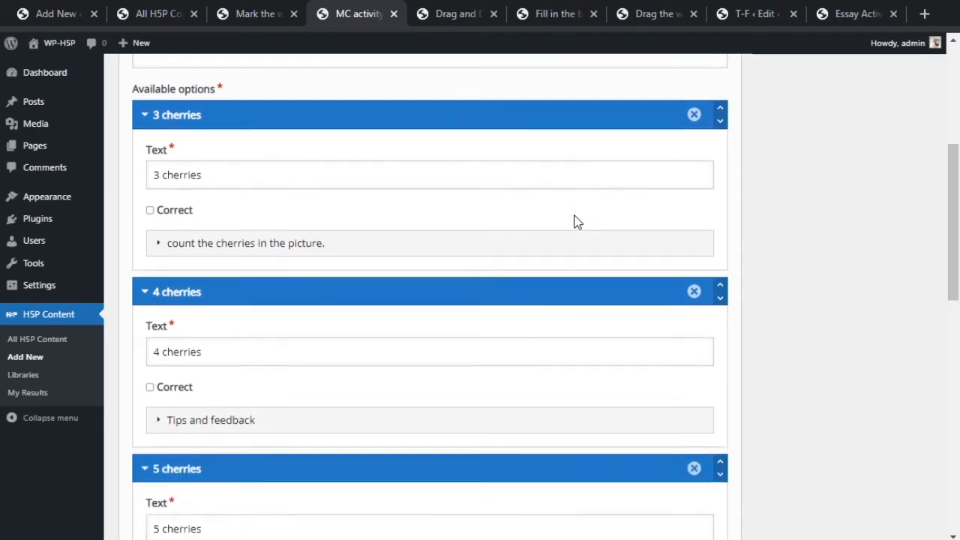
scroll(574, 220, "down", 5)
scroll(592, 220, "up", 10)
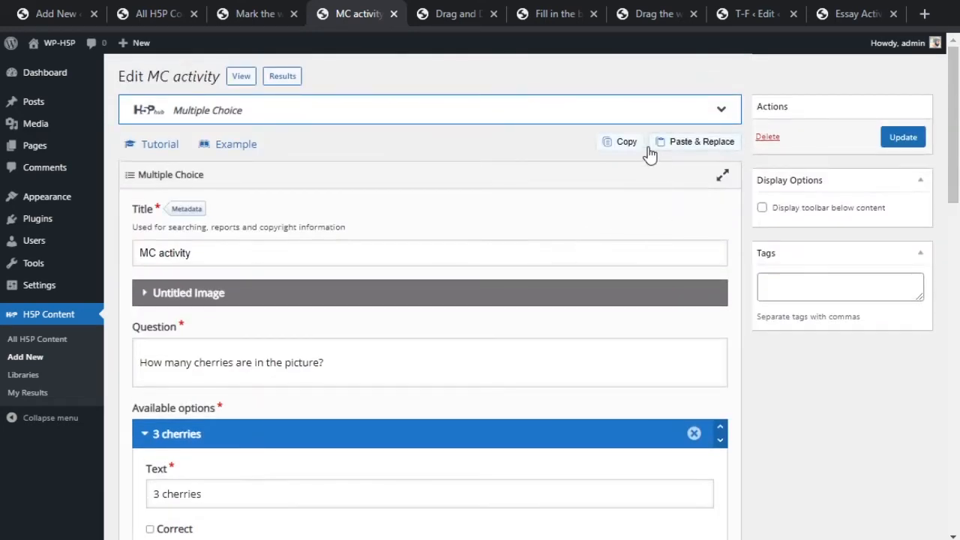
left_click(627, 143)
Paste the copied multiple-choice activity into the quiz's empty second question and check its answer options and overall feedback.
left_click(66, 13)
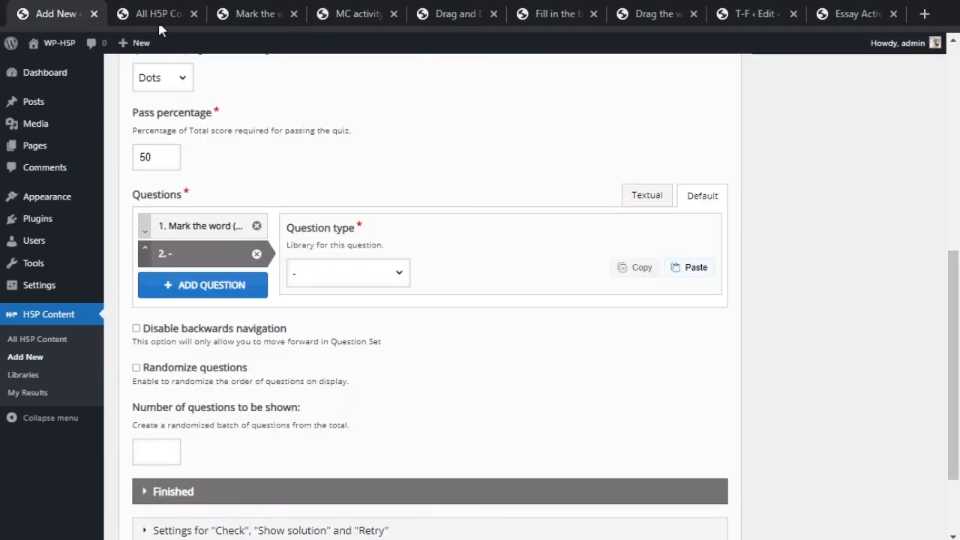
left_click(707, 275)
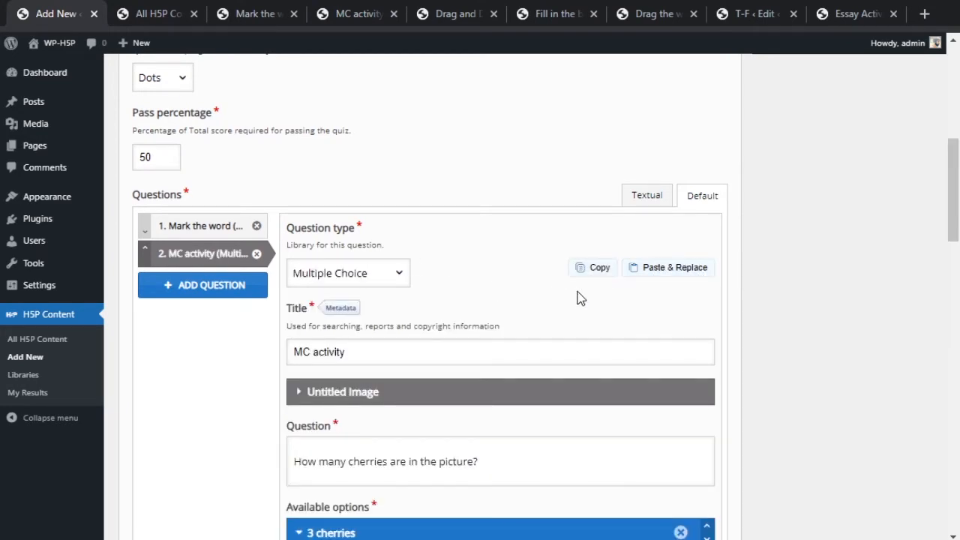
scroll(578, 298, "down", 2)
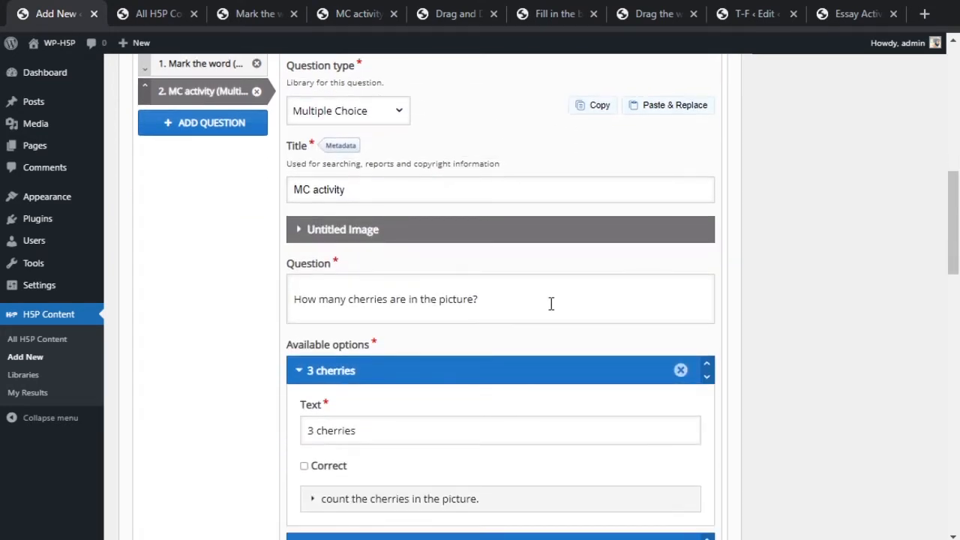
scroll(415, 305, "down", 3)
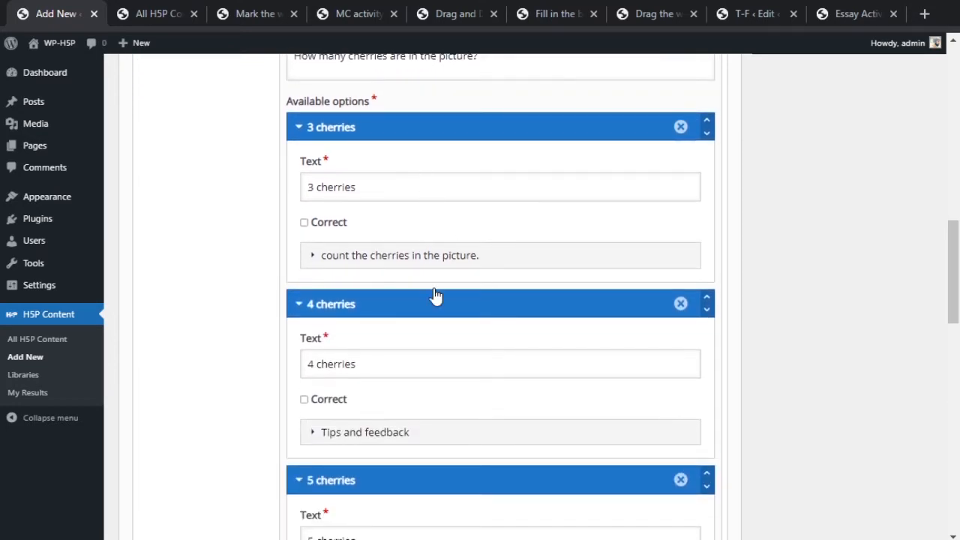
scroll(435, 295, "down", 2)
scroll(390, 328, "down", 4)
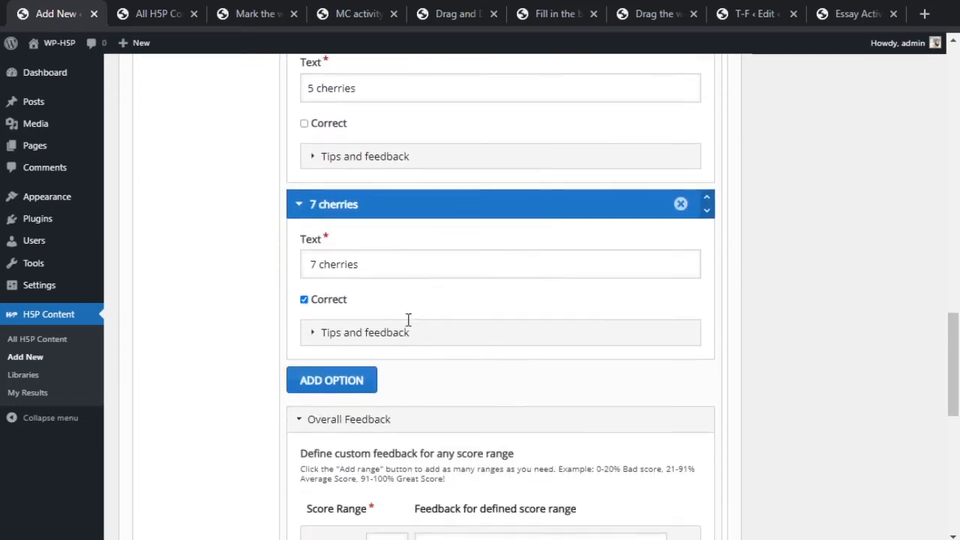
scroll(678, 322, "down", 3)
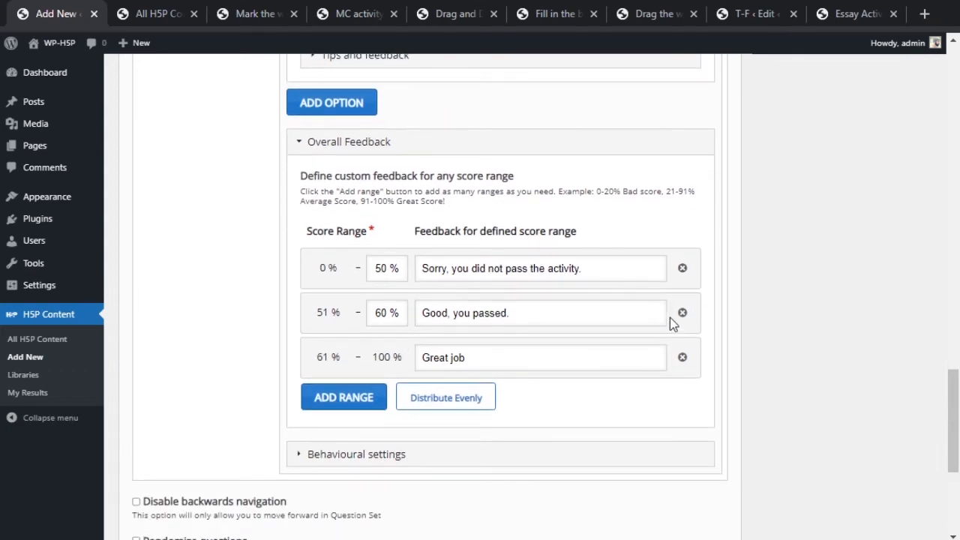
scroll(669, 317, "up", 11)
scroll(668, 323, "down", 12)
left_click_drag(944, 454, 934, 210)
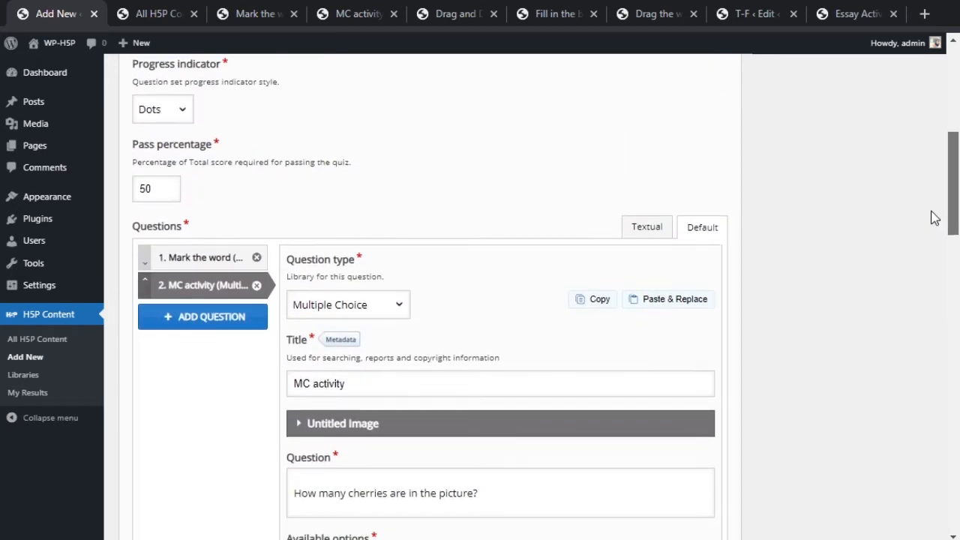
Add a third question to the quiz and fill it with a copy of the existing "Drag and Drop (Images)" activity.
left_click(192, 319)
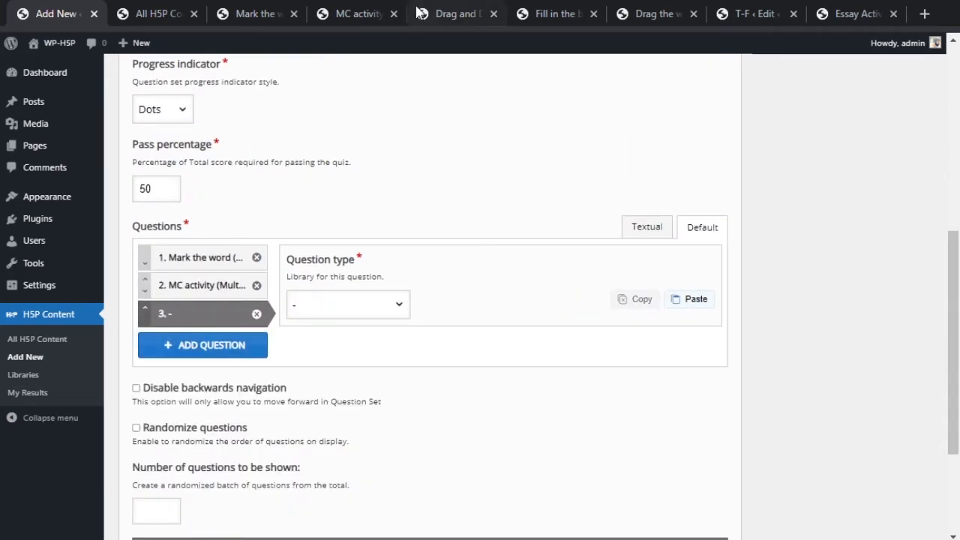
left_click(435, 12)
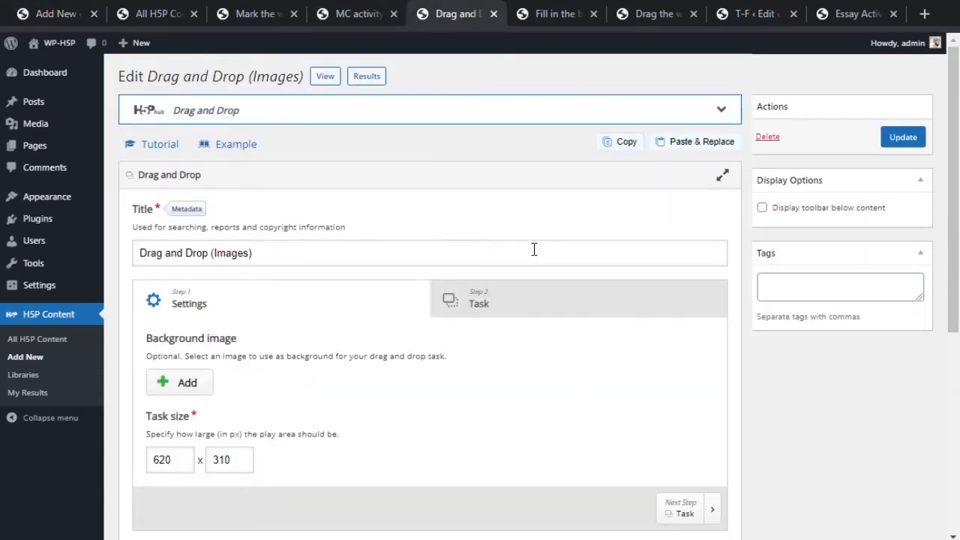
left_click(617, 153)
left_click(56, 13)
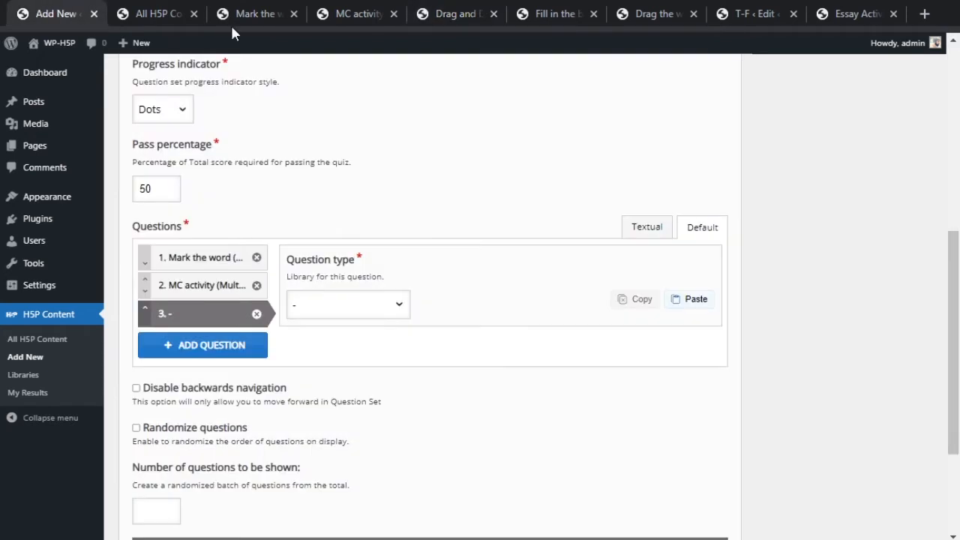
left_click(689, 299)
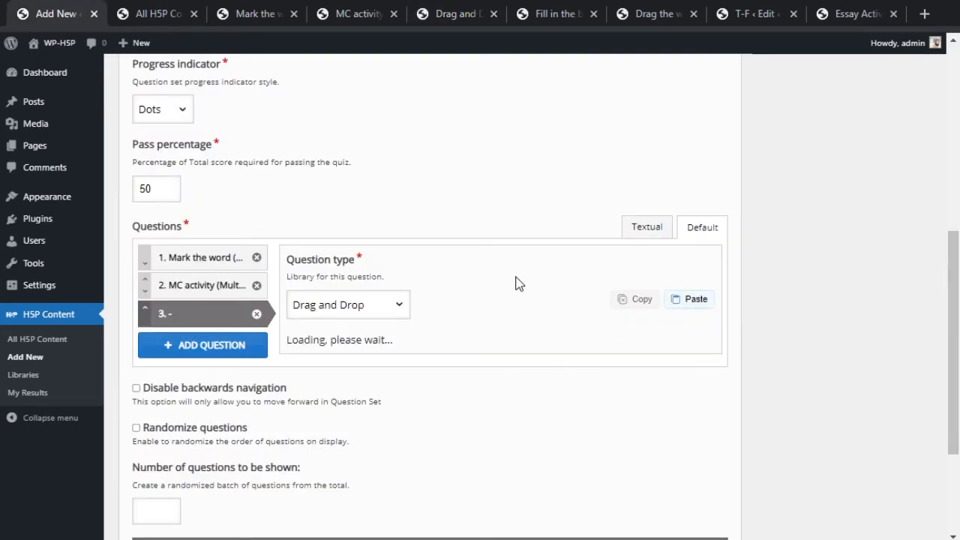
scroll(524, 285, "down", 2)
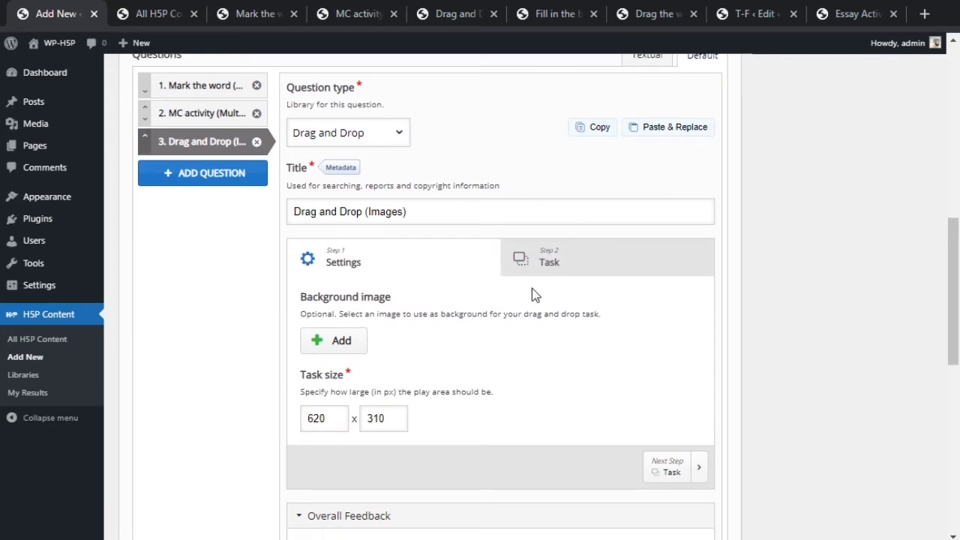
scroll(533, 294, "down", 3)
scroll(517, 289, "up", 4)
Add a fourth question to the quiz with the Multiple Choice type and look over its blank option fields.
left_click(228, 276)
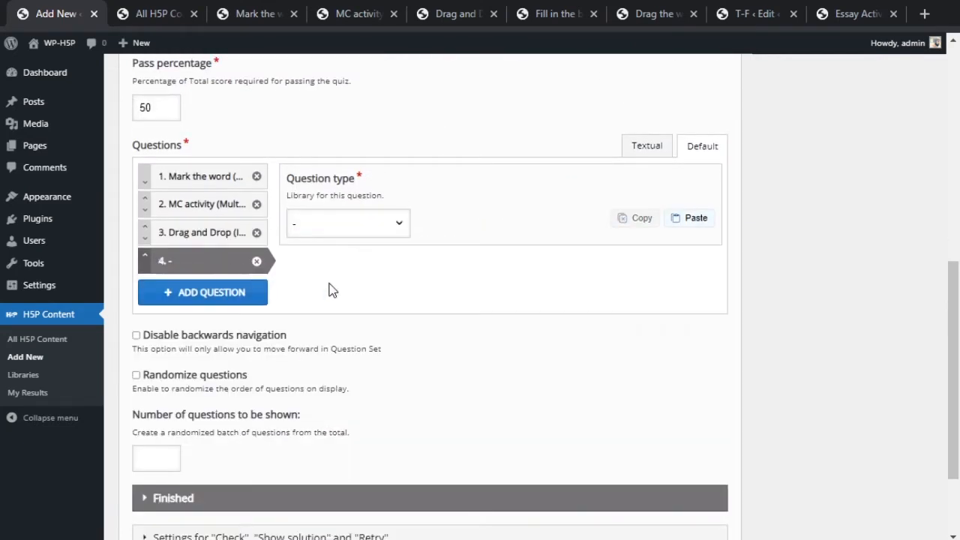
left_click(396, 225)
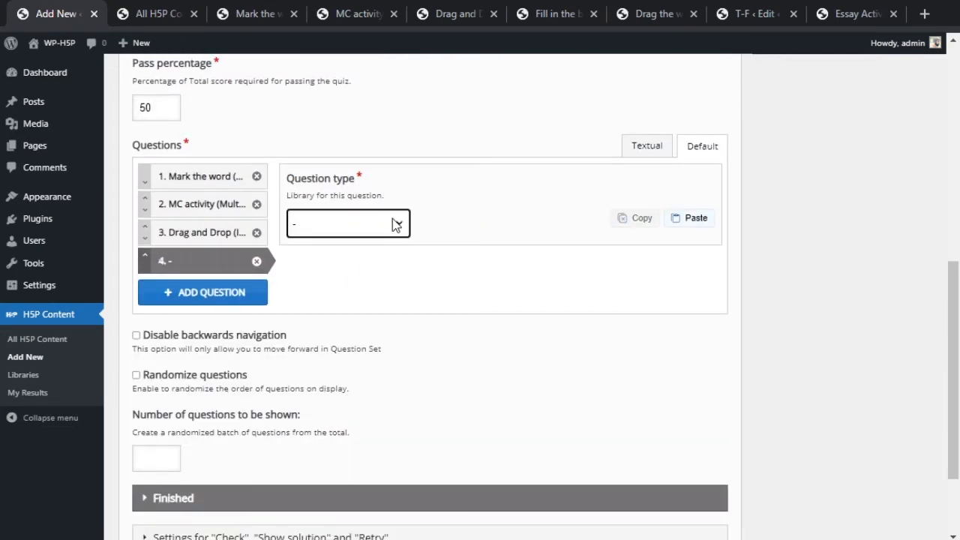
left_click(353, 267)
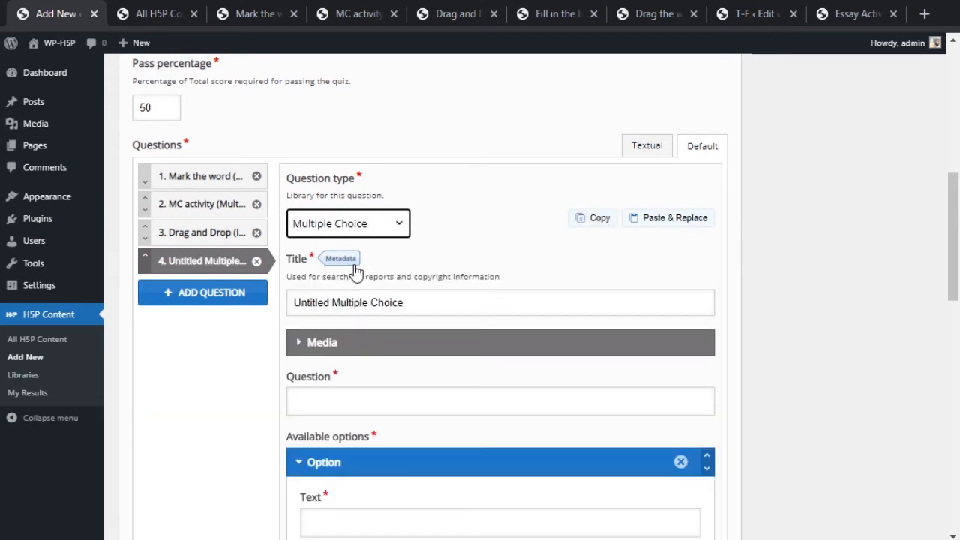
scroll(375, 253, "down", 3)
scroll(353, 300, "down", 7)
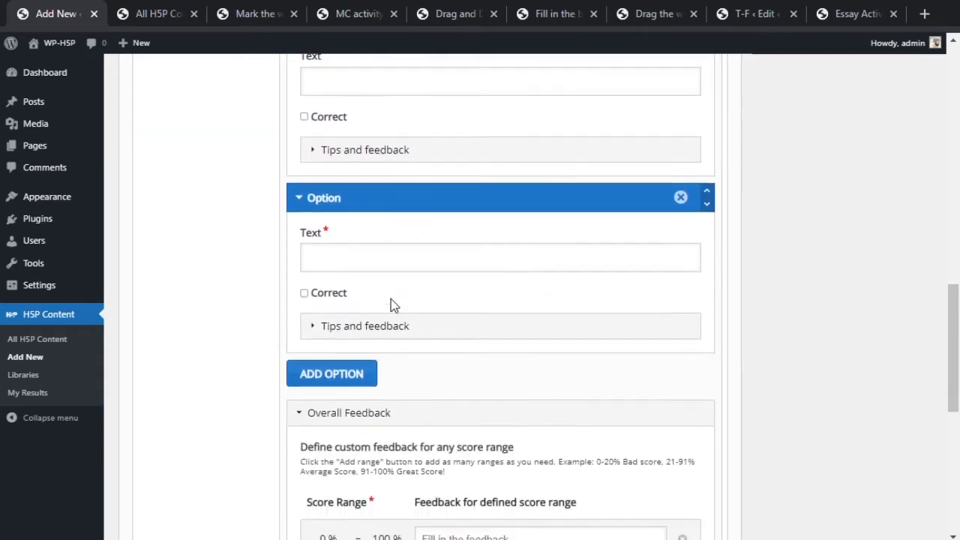
Look over the blank multiple-choice question's fields once more and remove this untitled fourth question from the quiz, confirming the removal.
scroll(464, 304, "up", 10)
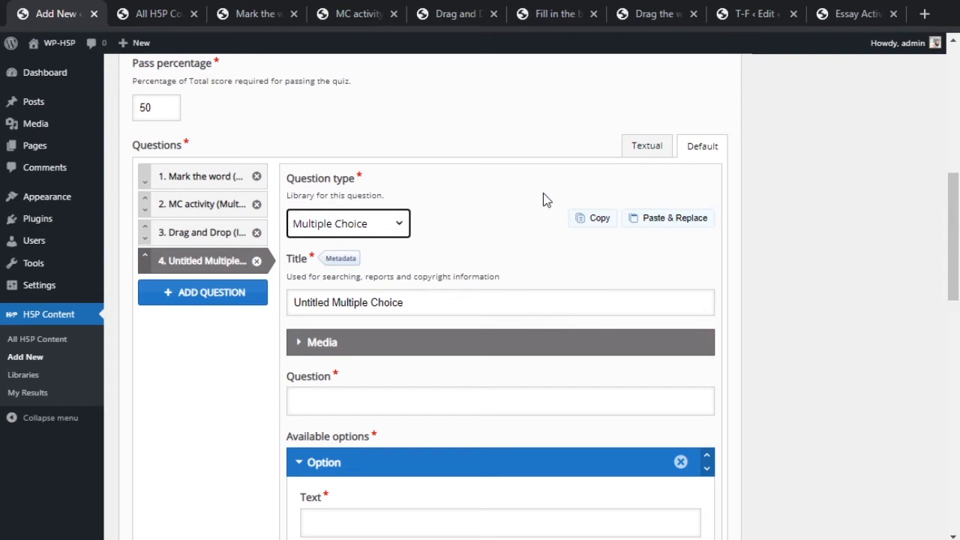
scroll(657, 197, "down", 8)
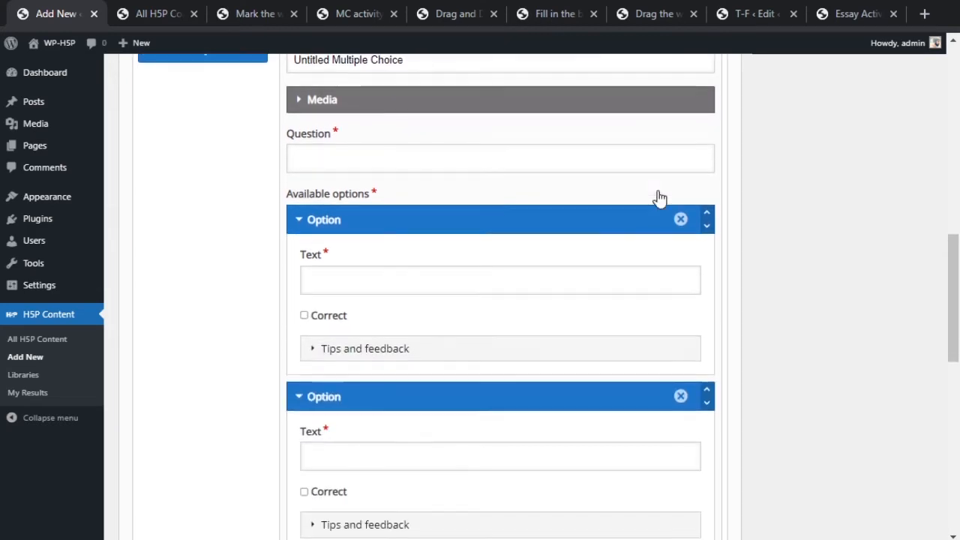
scroll(547, 300, "down", 2)
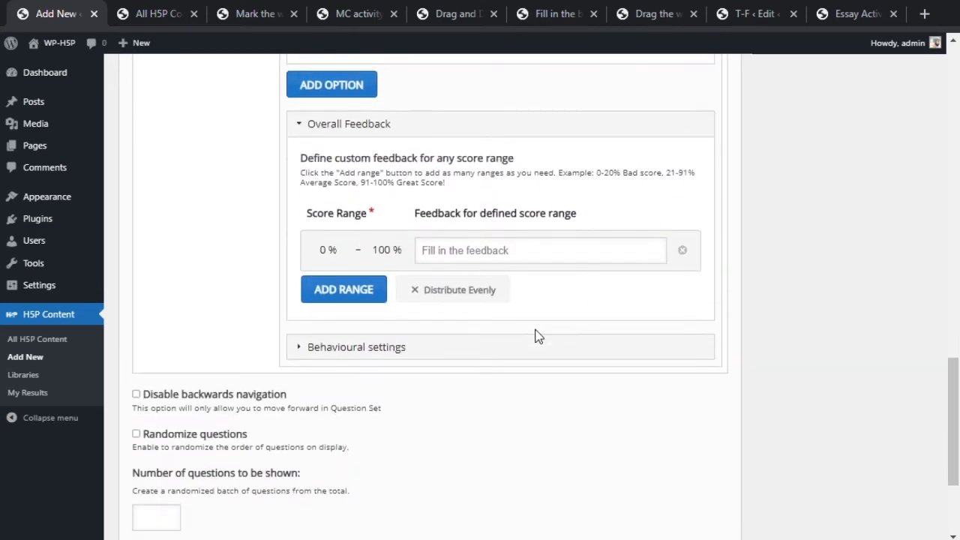
scroll(535, 330, "up", 10)
scroll(532, 317, "down", 3)
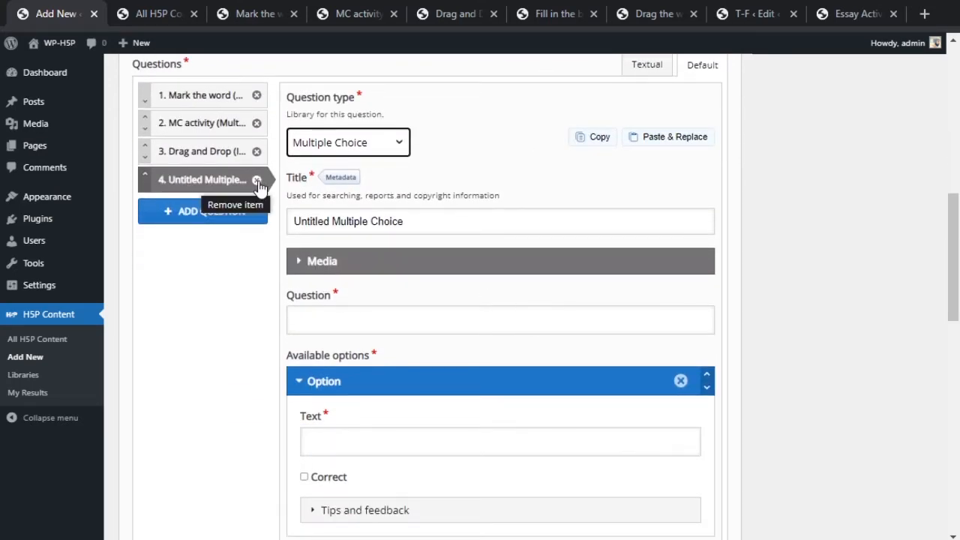
left_click(256, 181)
left_click(555, 272)
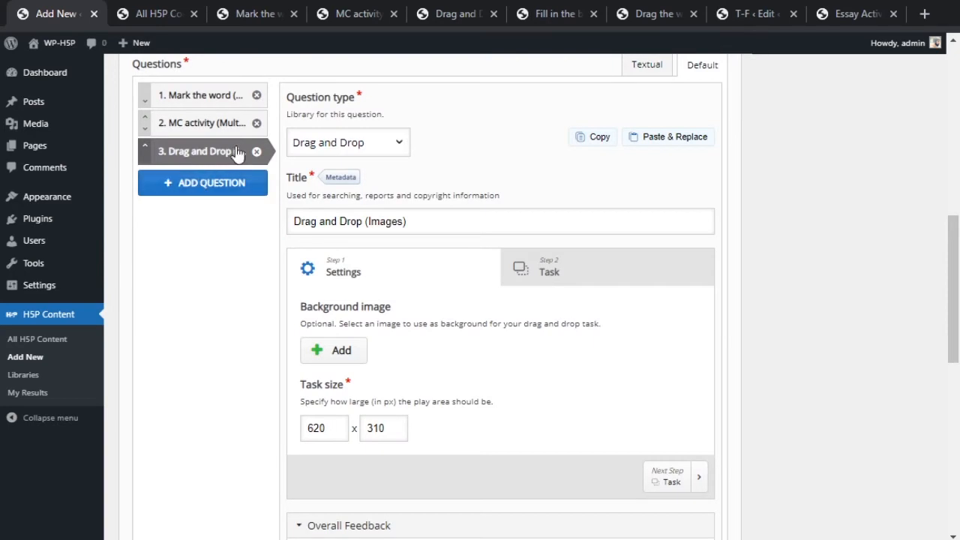
Copy the existing "Fill in the blanks" activity and paste it into a new fourth question of the quiz.
left_click(459, 12)
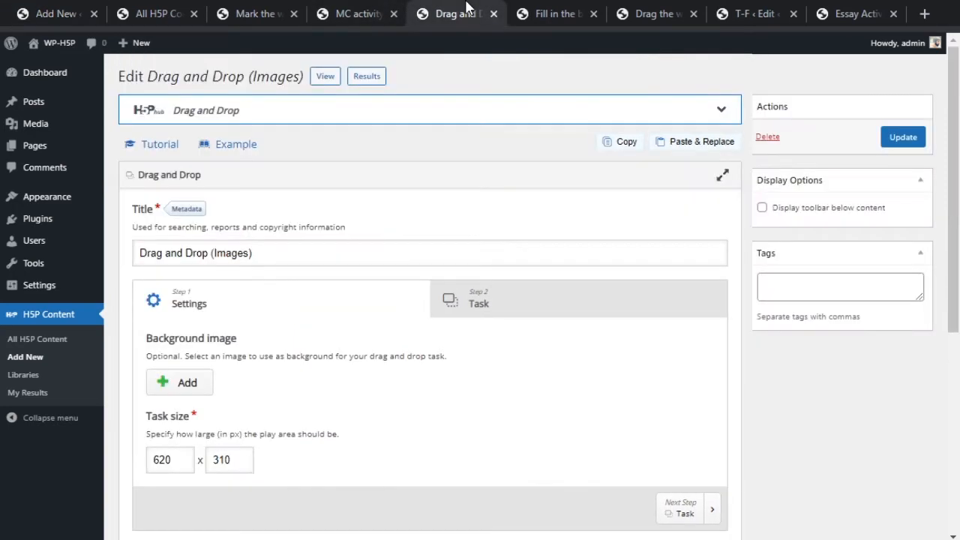
left_click(555, 5)
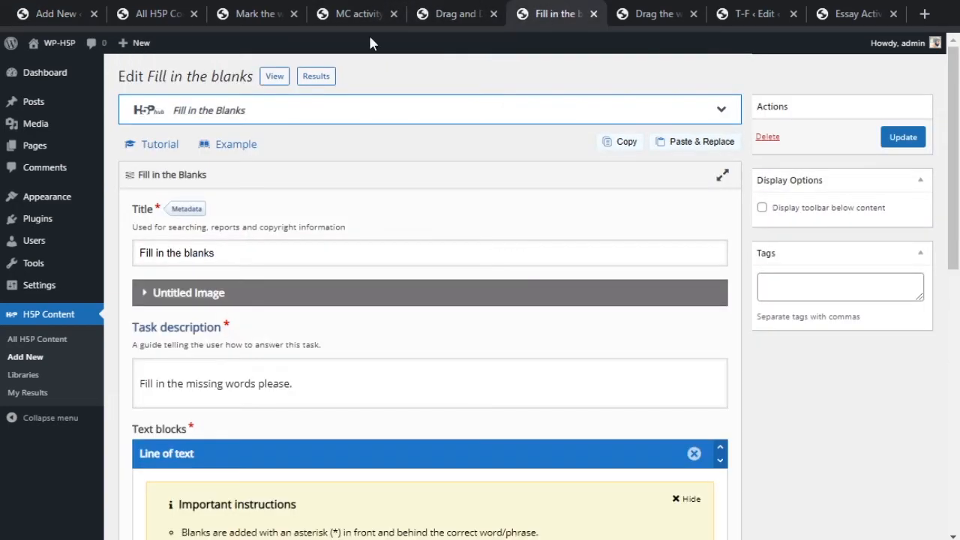
left_click(602, 145)
left_click(64, 12)
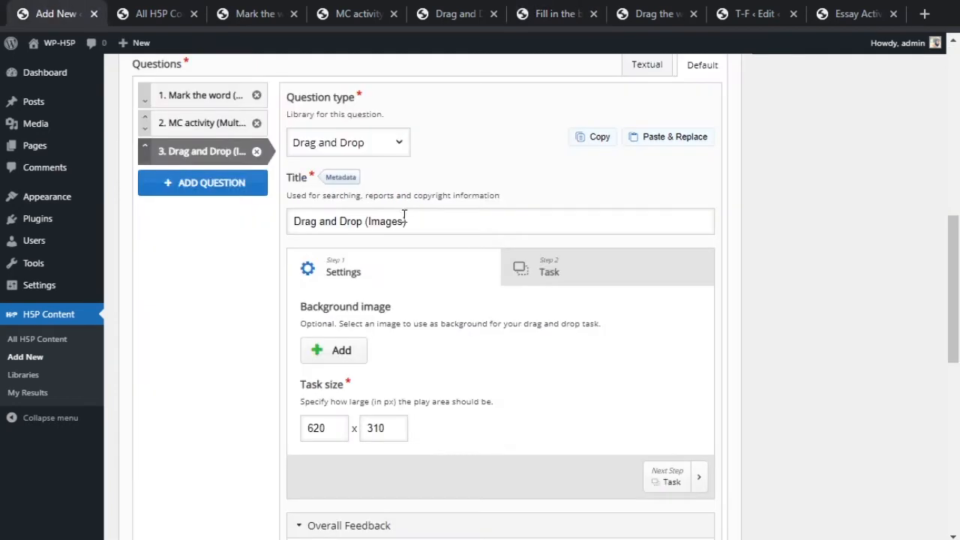
left_click(227, 195)
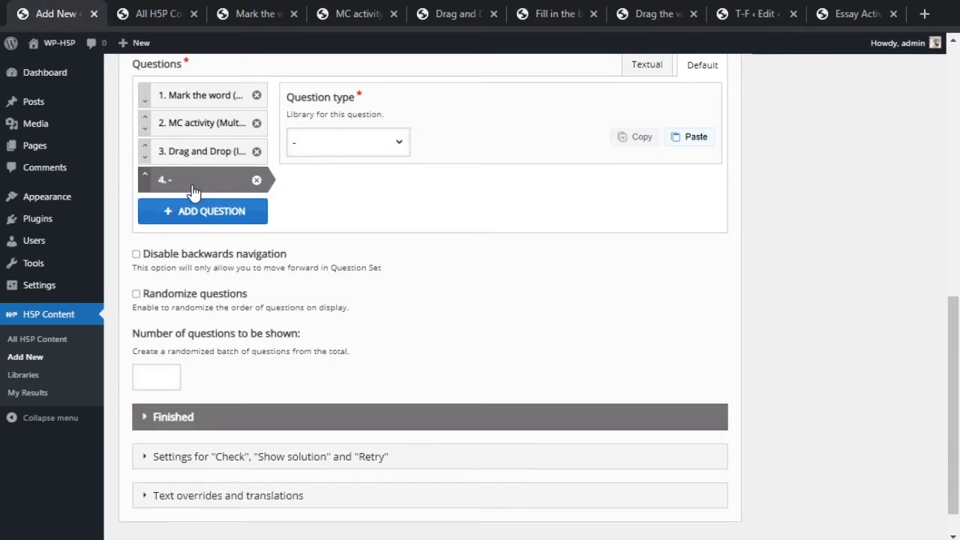
left_click(695, 138)
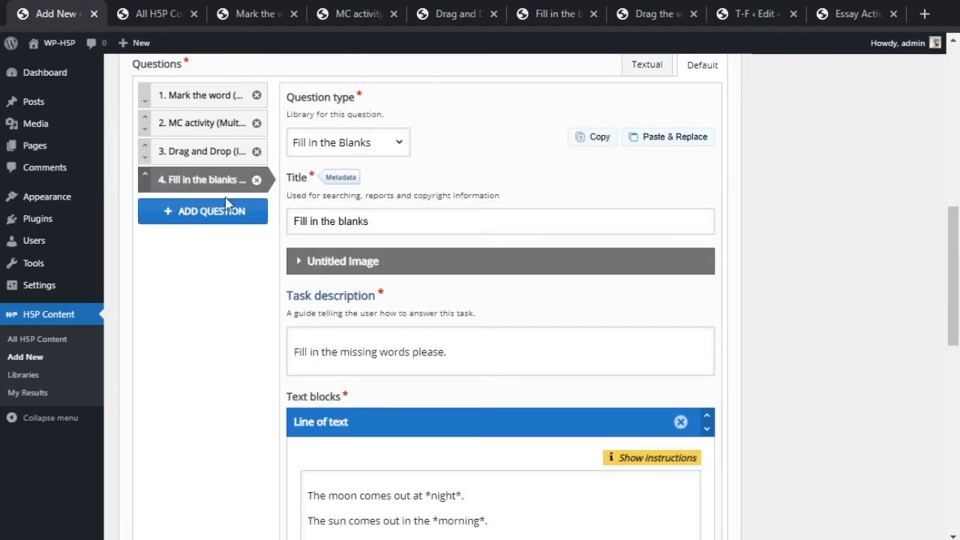
Add a fifth question, fill it with a copy of the existing "Drag the words" activity and check its pasted text and instructions.
left_click(229, 207)
left_click(635, 12)
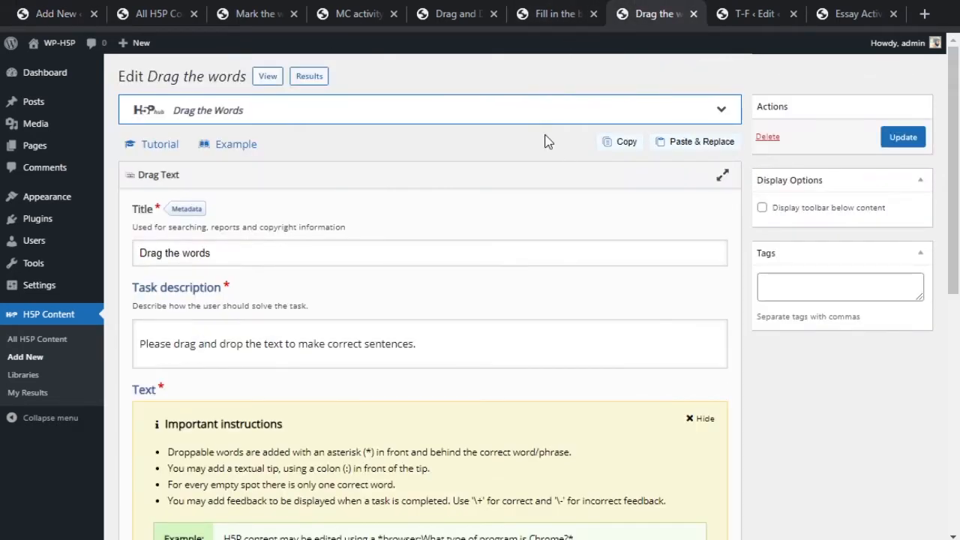
left_click(628, 147)
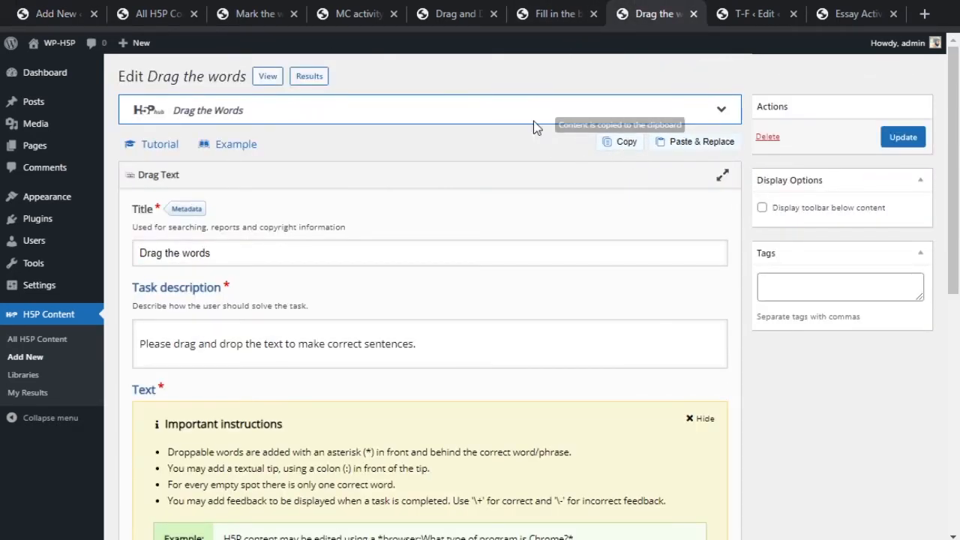
left_click(52, 14)
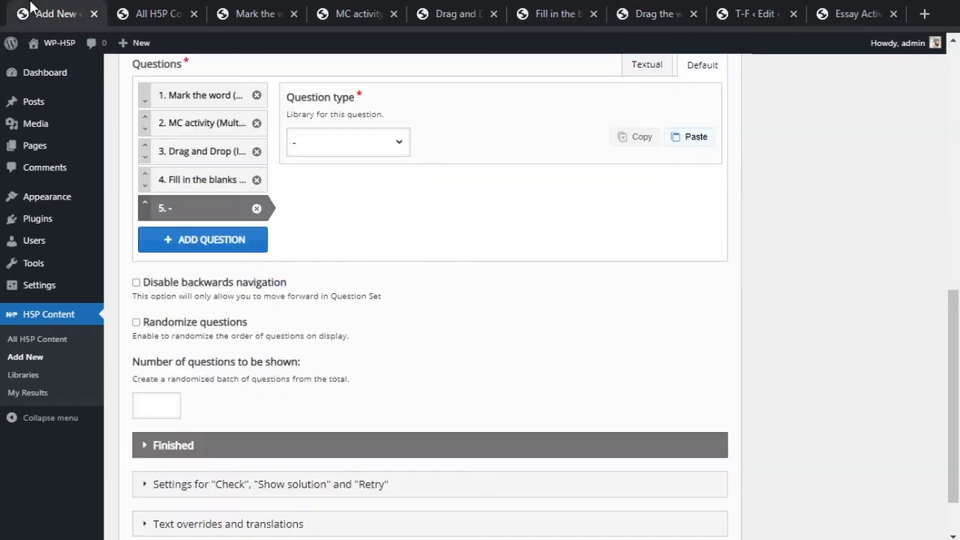
left_click(688, 141)
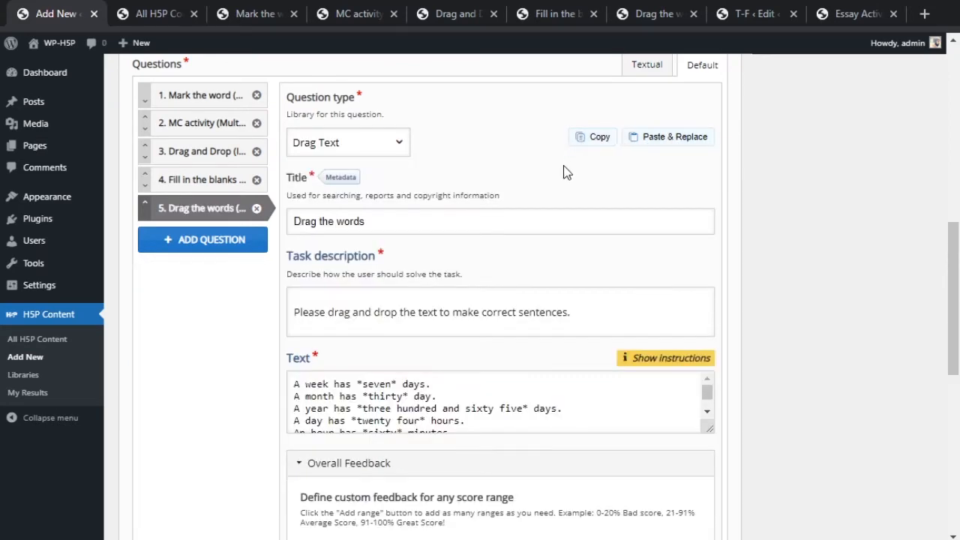
scroll(535, 193, "down", 5)
scroll(539, 193, "up", 7)
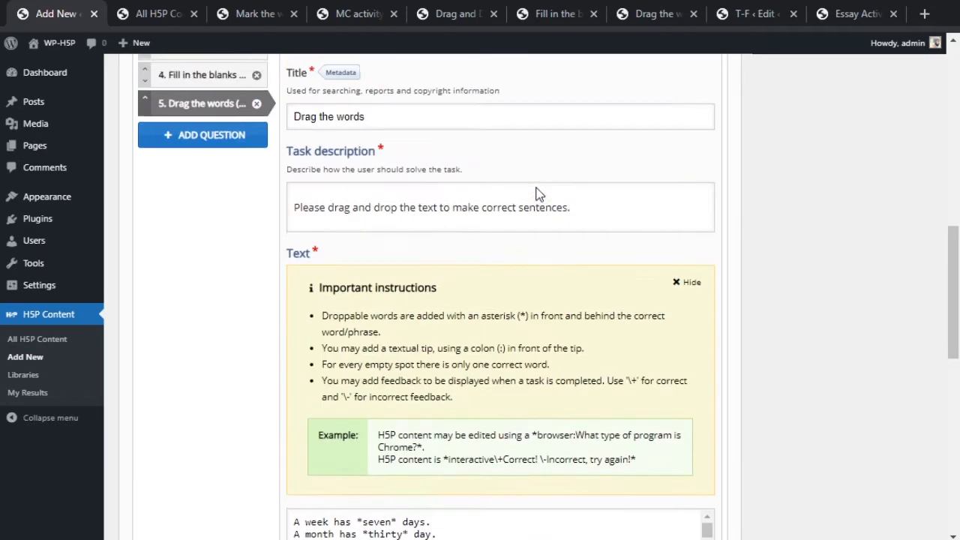
scroll(480, 226, "down", 4)
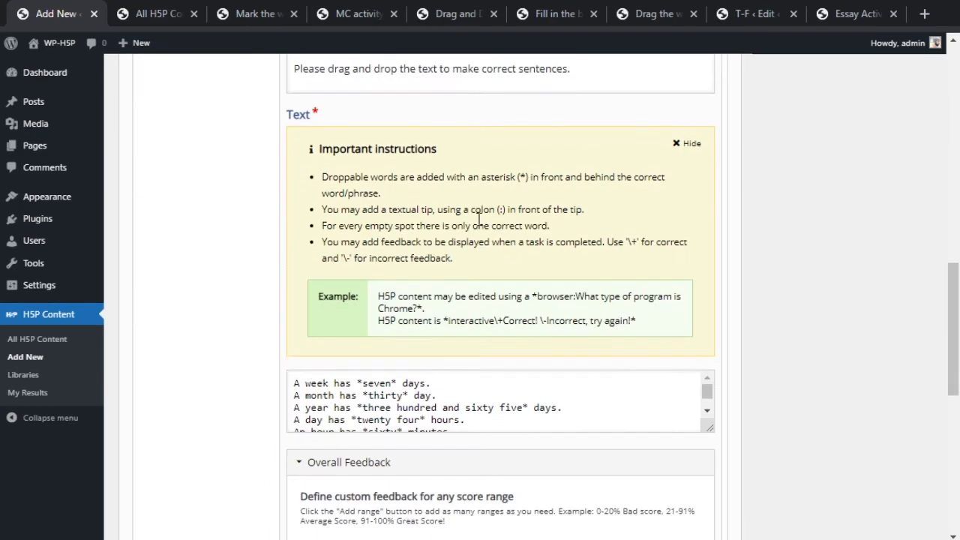
scroll(599, 399, "down", 1)
scroll(598, 396, "up", 5)
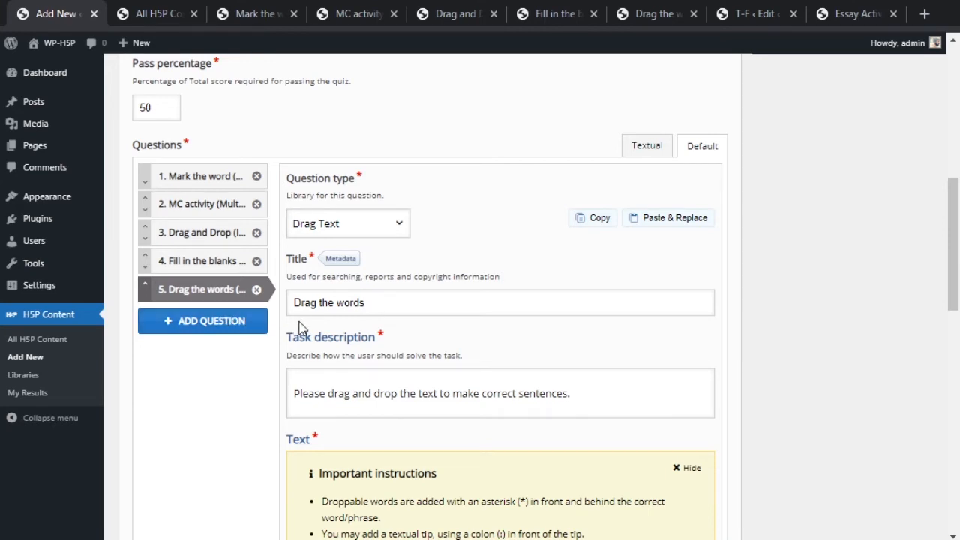
Add a sixth question to the quiz and fill it with a copy of the existing true/false activity "T-F".
left_click(225, 324)
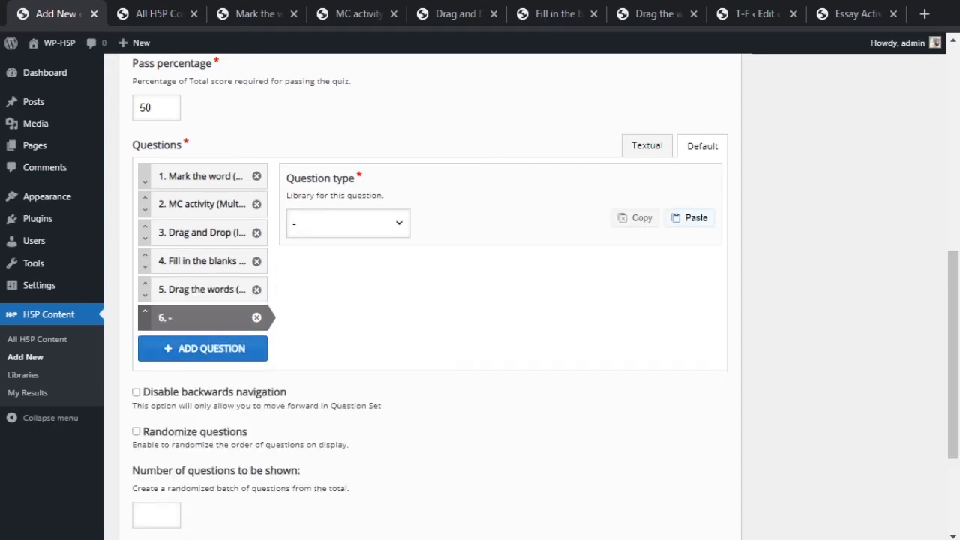
left_click(746, 14)
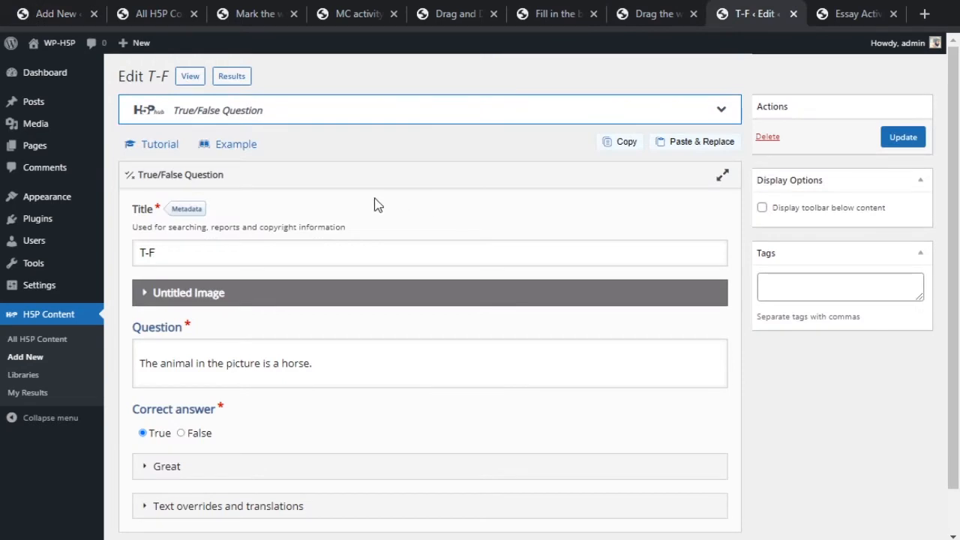
left_click(619, 143)
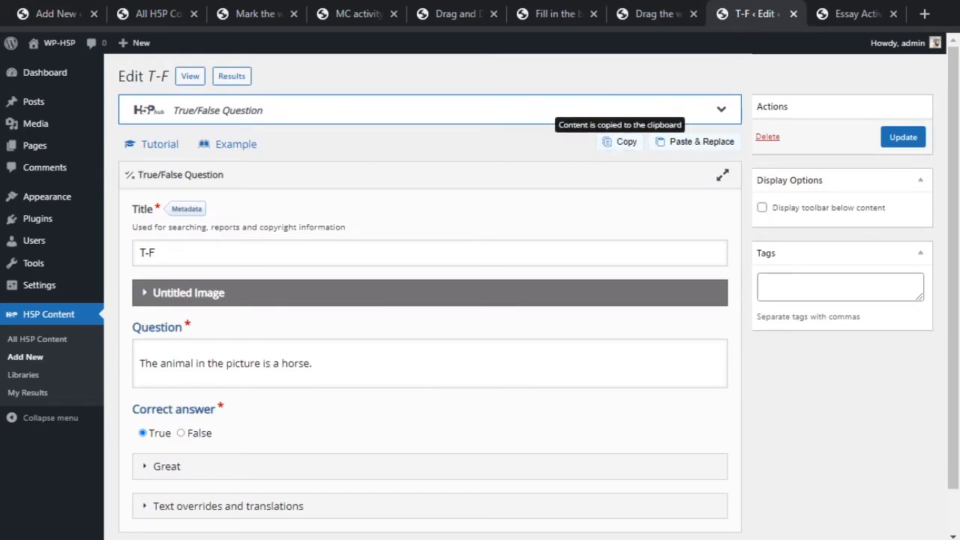
left_click(24, 9)
left_click(688, 218)
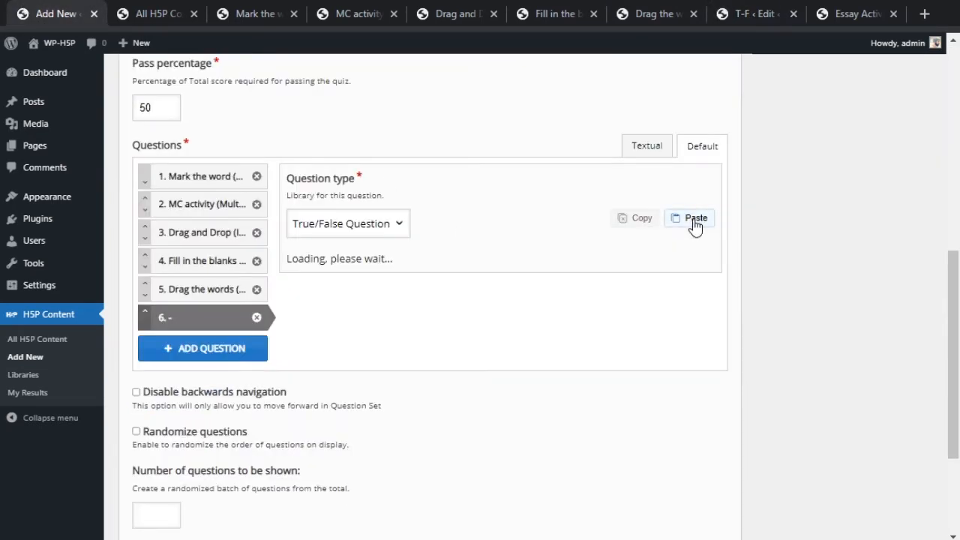
Add a seventh question to the quiz and fill it with a copy of the existing "Essay Activity".
left_click(201, 350)
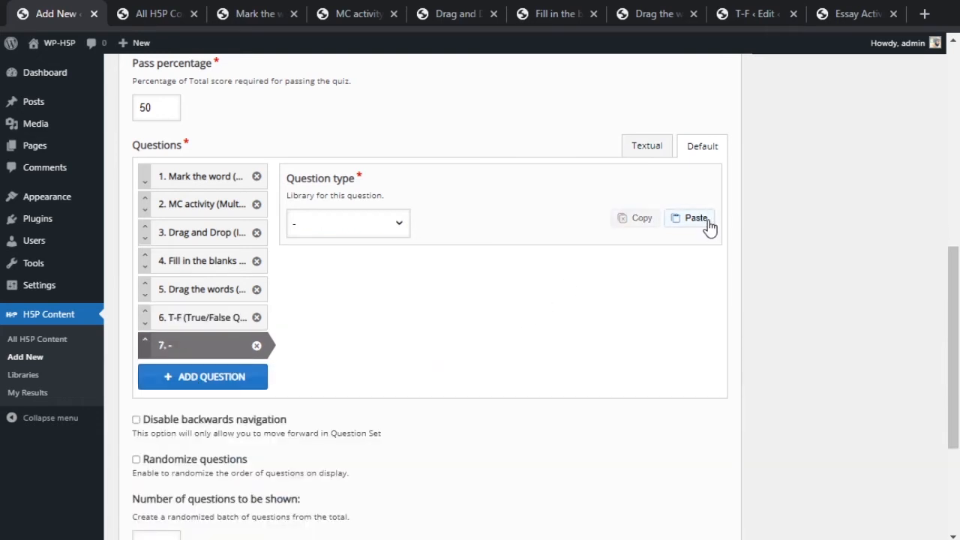
left_click(849, 13)
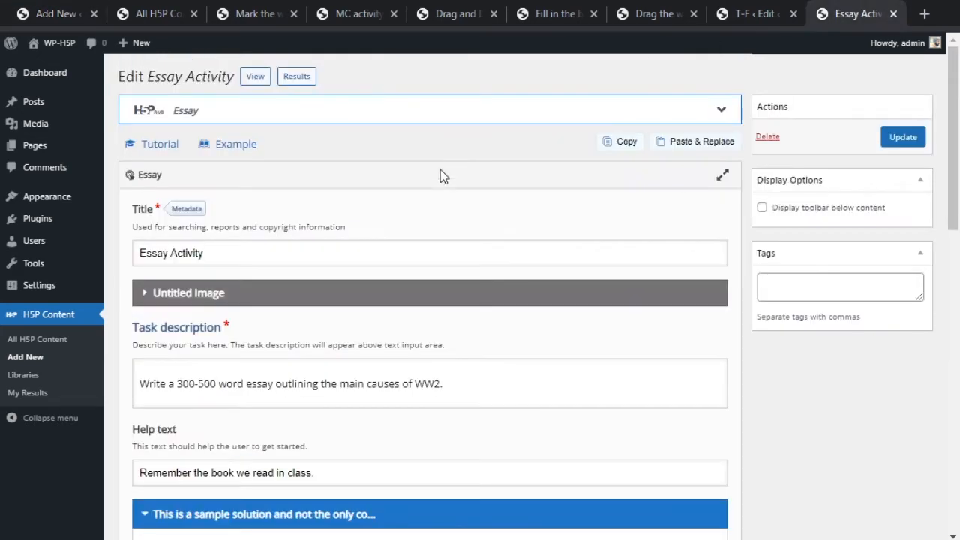
triple_click(623, 142)
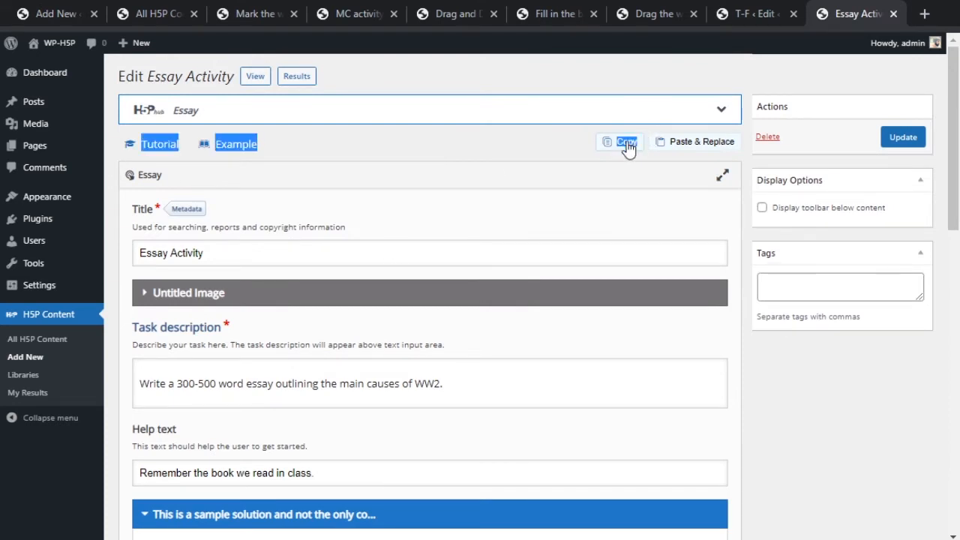
left_click(41, 10)
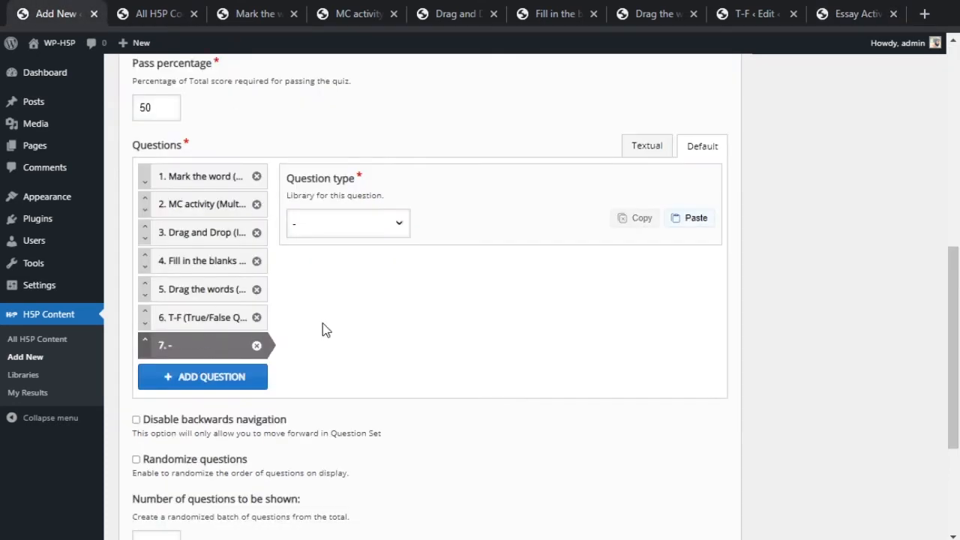
left_click(682, 221)
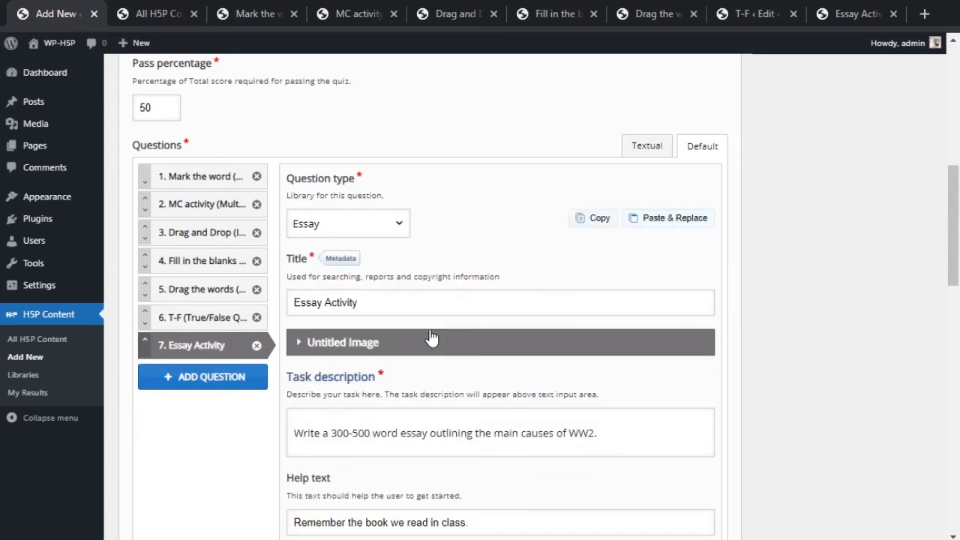
Look through the pasted essay question's task description, help text, sample solution, keywords and overall feedback.
scroll(438, 330, "down", 1)
scroll(261, 337, "up", 1)
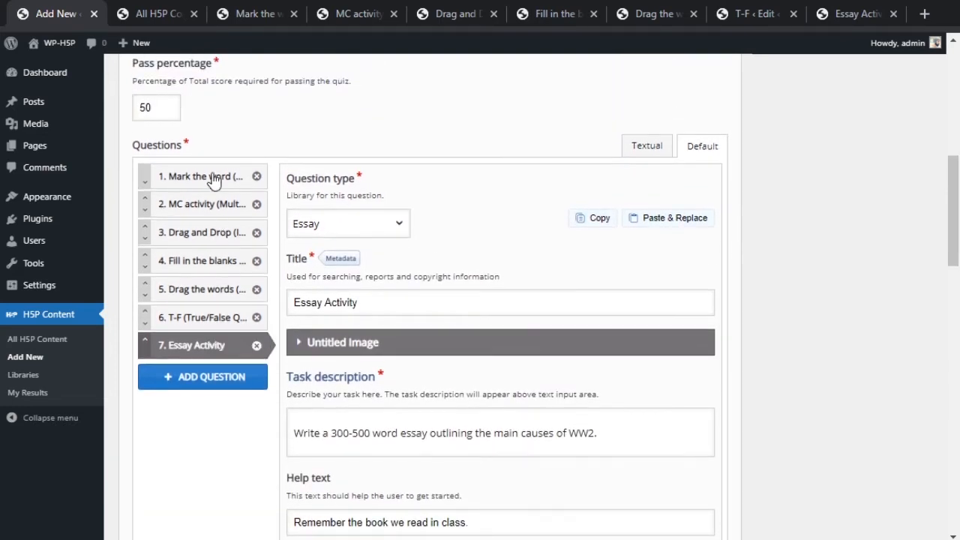
scroll(383, 334, "down", 3)
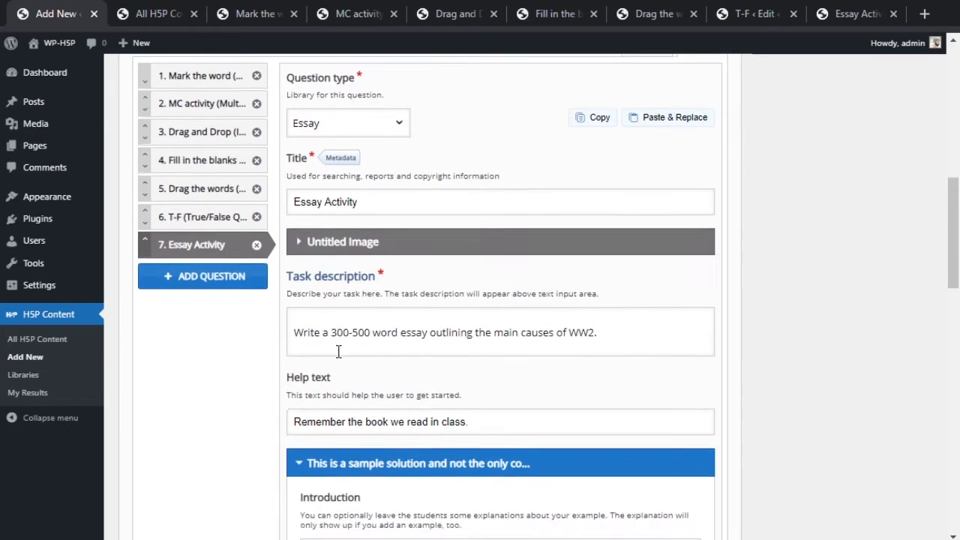
scroll(375, 332, "up", 3)
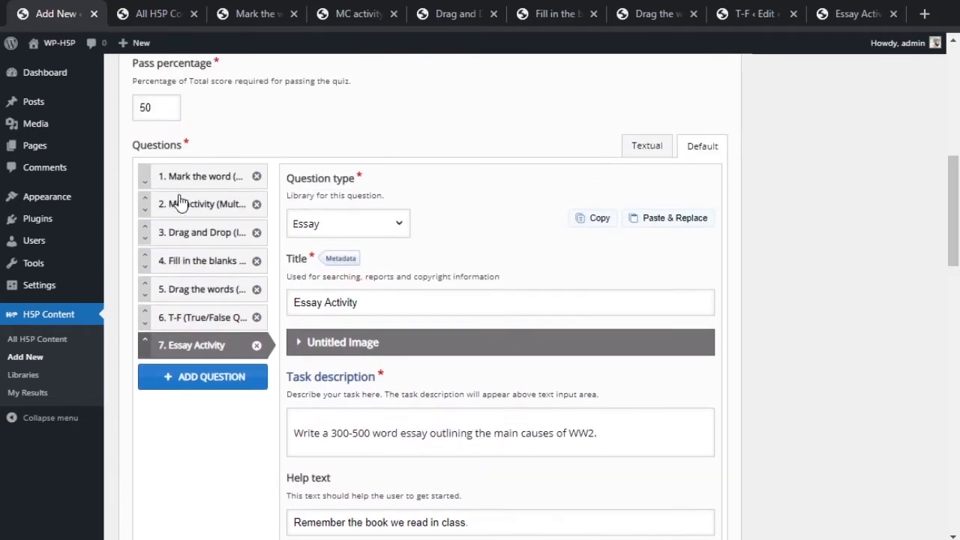
scroll(640, 309, "down", 9)
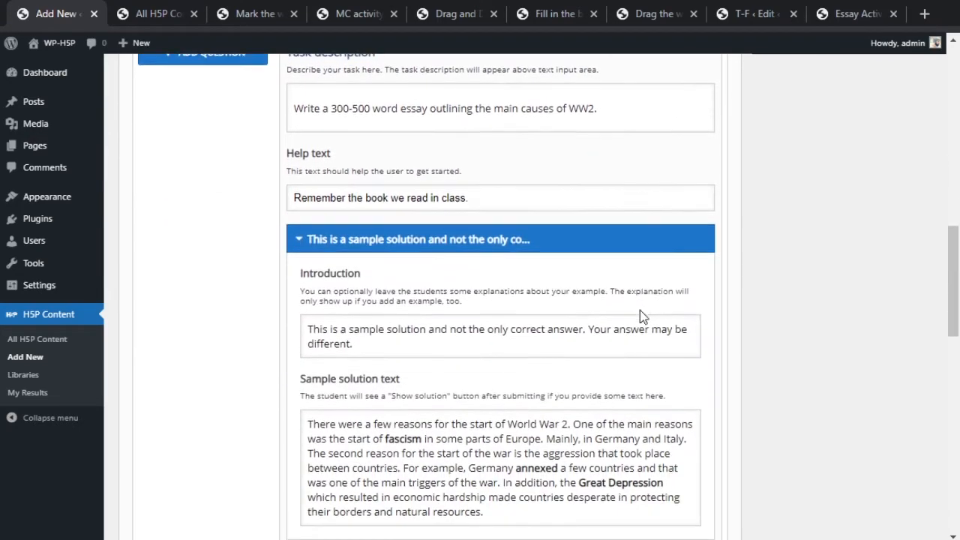
scroll(617, 352, "down", 3)
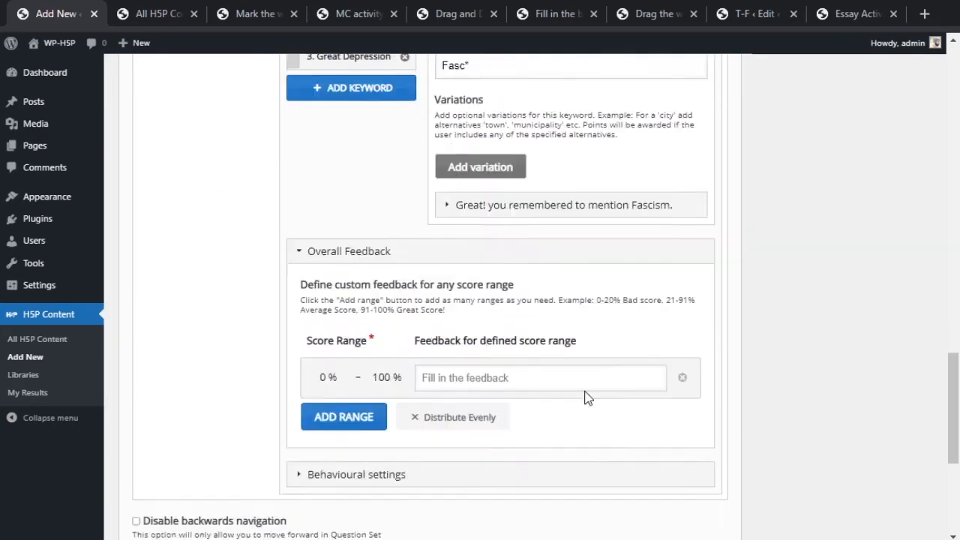
scroll(367, 337, "up", 5)
scroll(366, 337, "up", 12)
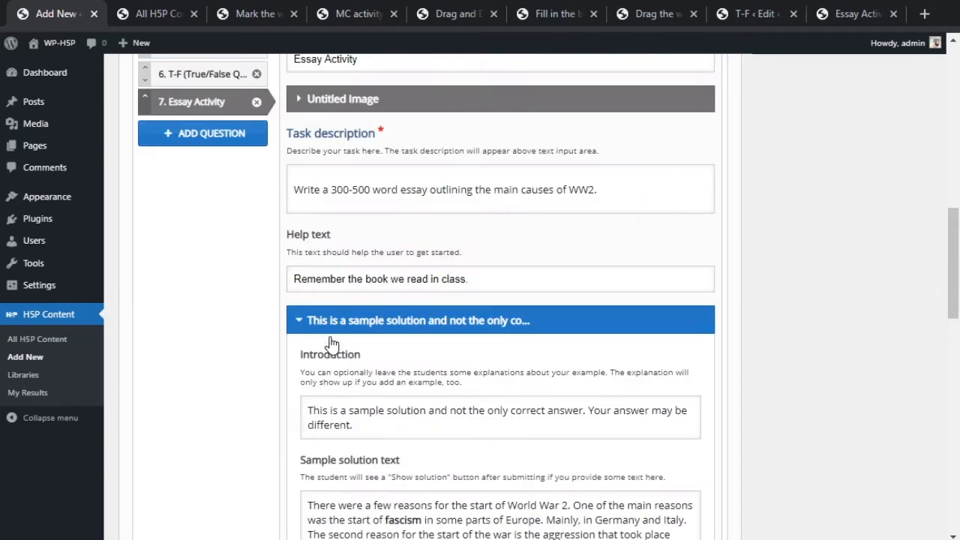
Go through the quiz's seven questions one by one to review their content, ending on the first one, "Mark the word".
left_click(198, 184)
left_click(196, 204)
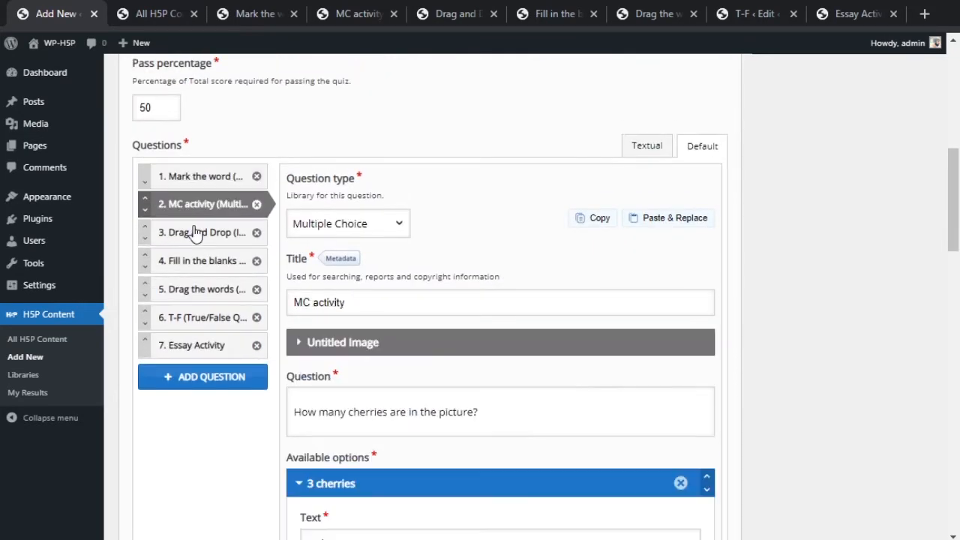
left_click(191, 233)
left_click(187, 260)
left_click(183, 288)
left_click(180, 317)
left_click(178, 343)
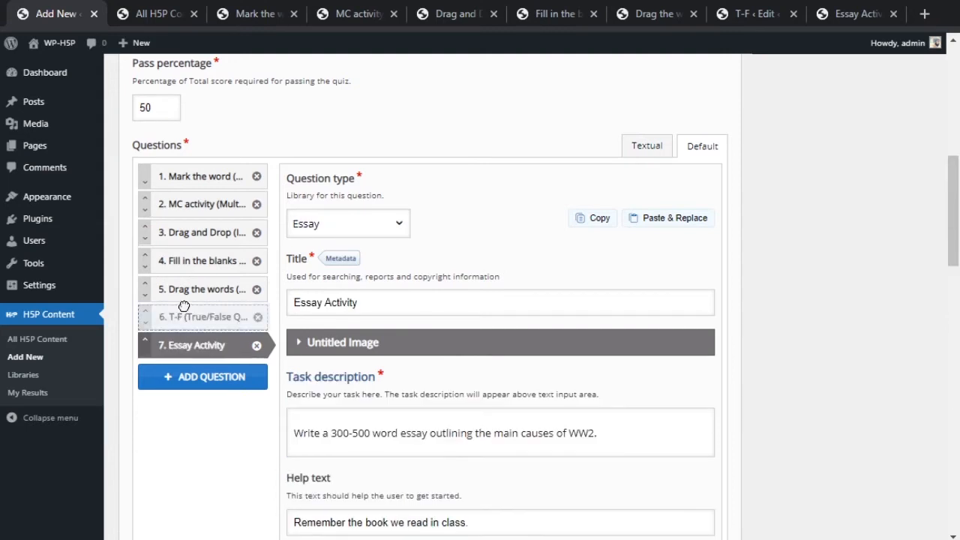
left_click(187, 287)
left_click(188, 259)
left_click(193, 231)
left_click(197, 178)
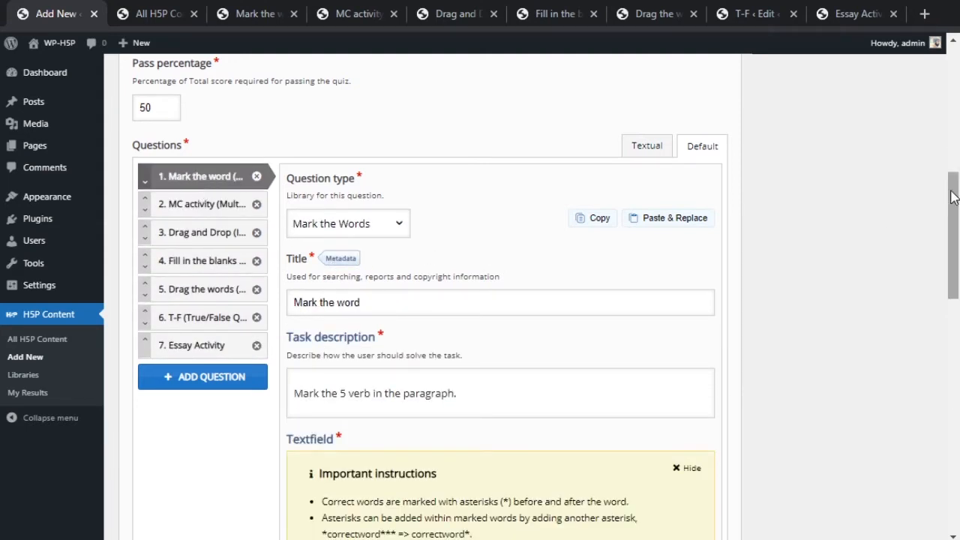
Examine the quiz's backwards navigation, randomize and number-of-questions options alongside its question list.
left_click_drag(946, 197, 950, 439)
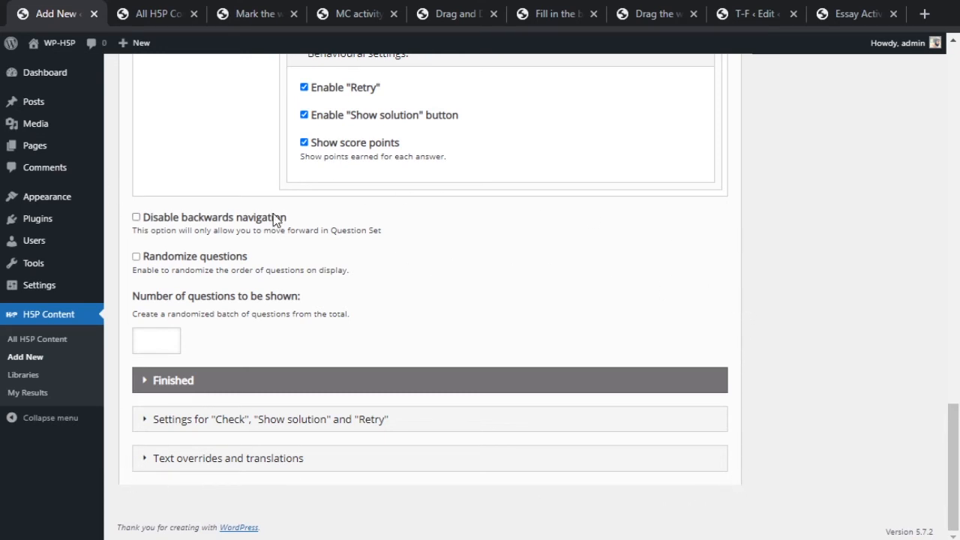
scroll(194, 294, "up", 15)
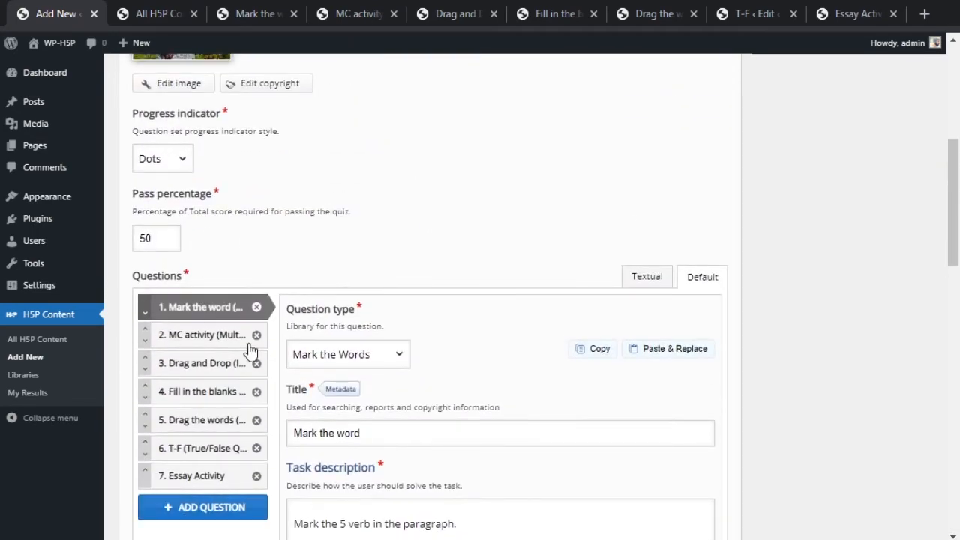
scroll(285, 361, "down", 15)
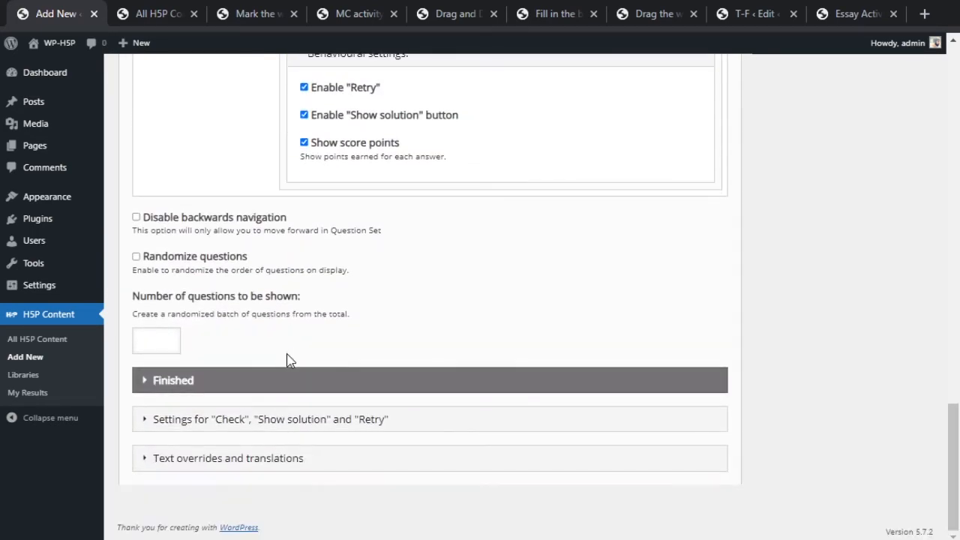
scroll(199, 330, "up", 1)
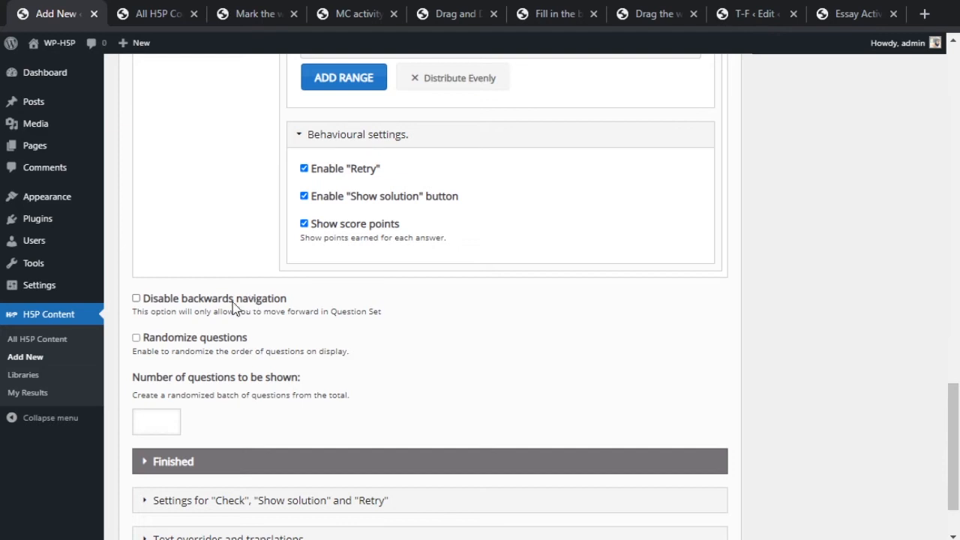
scroll(395, 343, "up", 10)
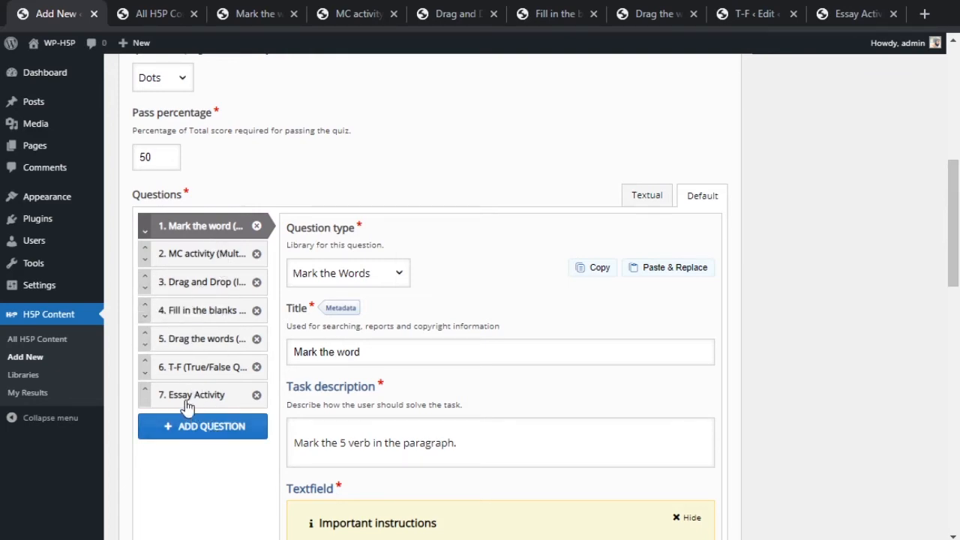
scroll(266, 303, "down", 10)
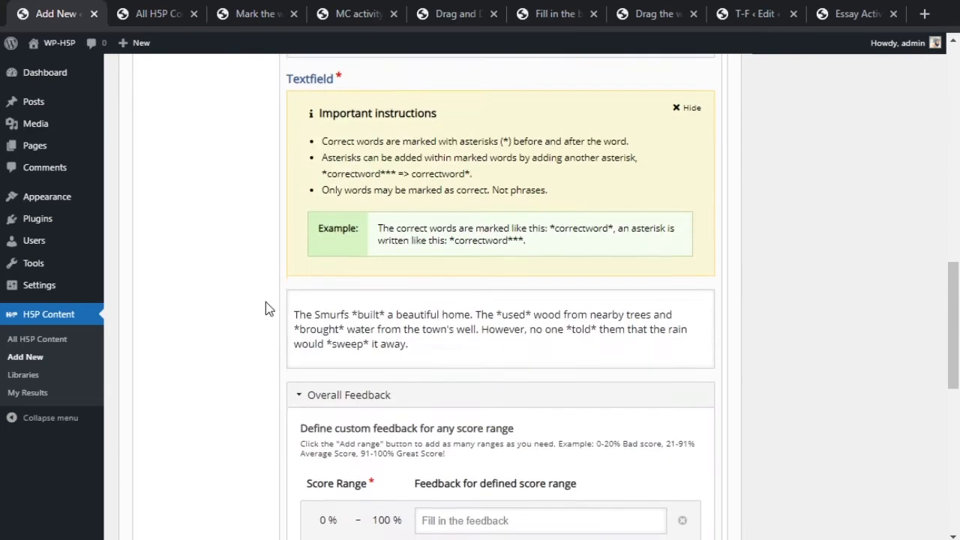
scroll(265, 301, "down", 1)
left_click(171, 259)
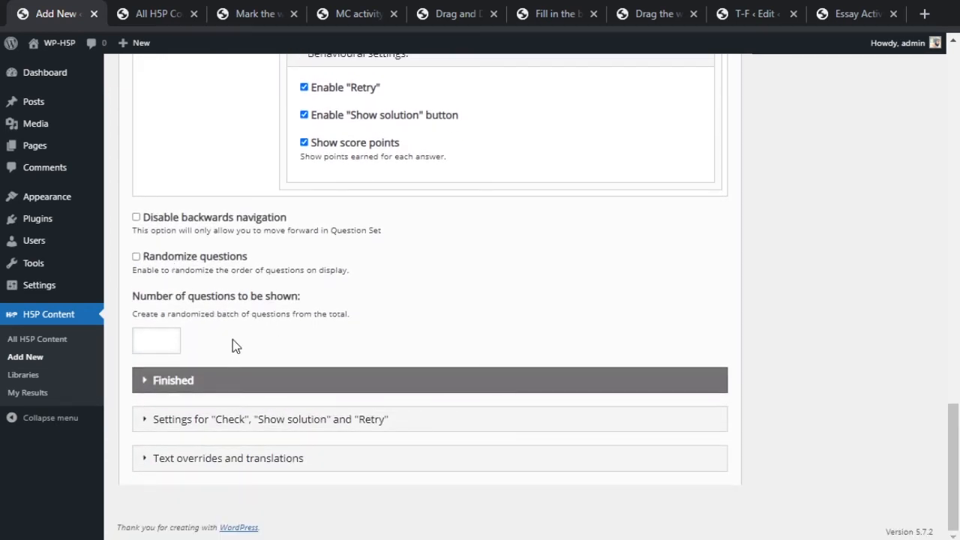
left_click_drag(149, 303, 286, 305)
left_click(287, 305)
scroll(391, 326, "up", 10)
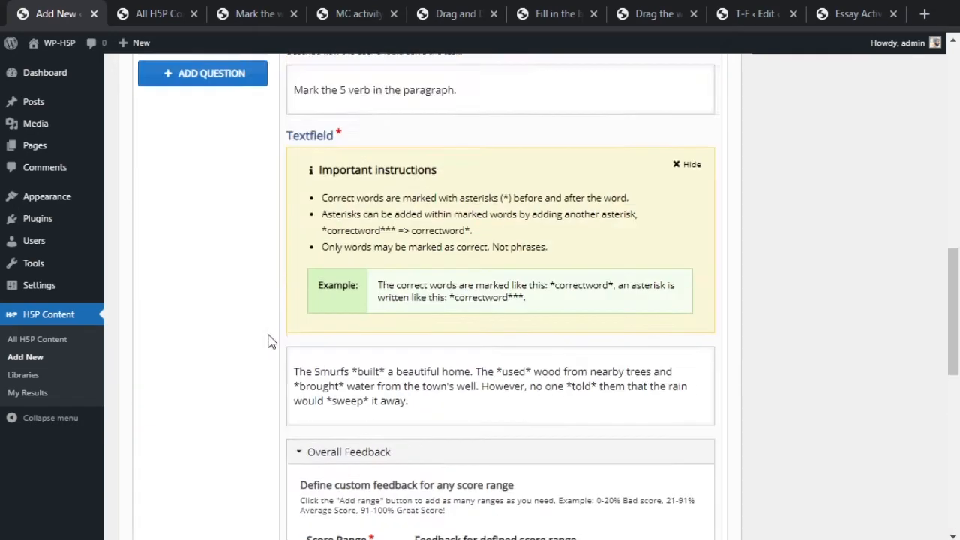
scroll(272, 341, "up", 3)
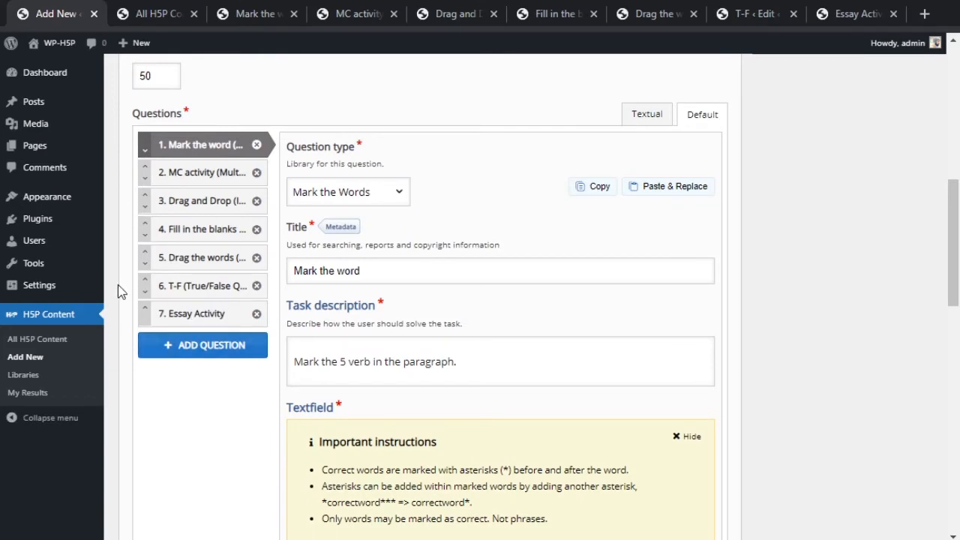
Set the number of questions to be shown to 4.
scroll(205, 322, "down", 15)
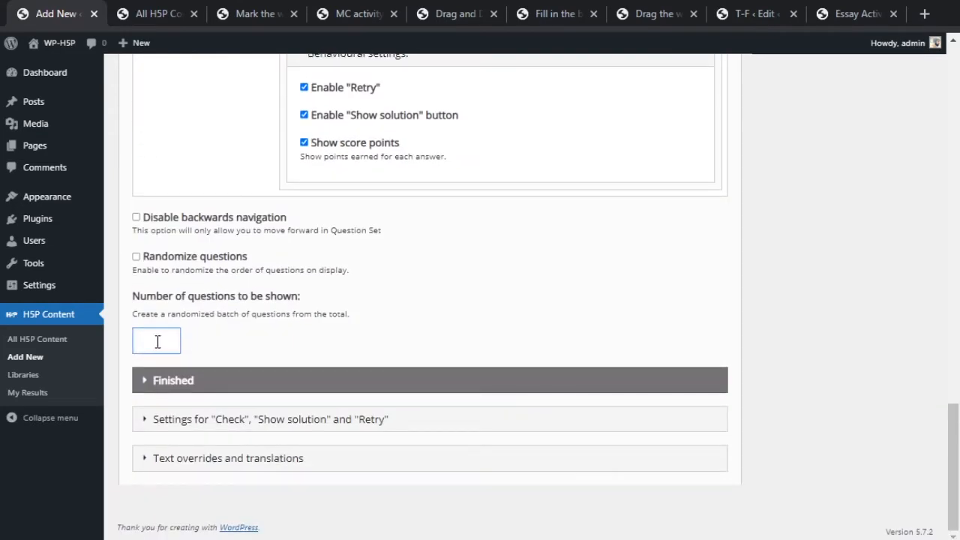
left_click(157, 342)
type("4")
scroll(266, 349, "up", 15)
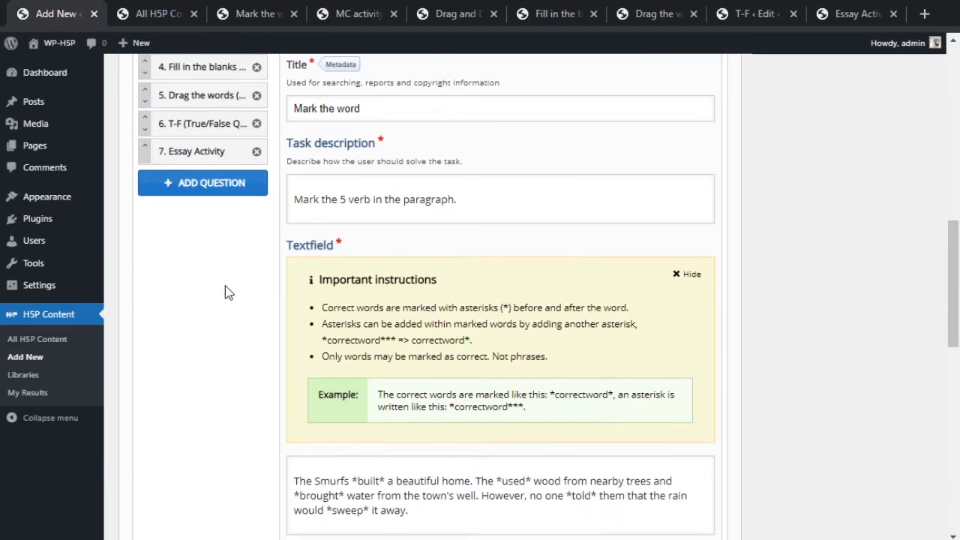
scroll(225, 291, "up", 2)
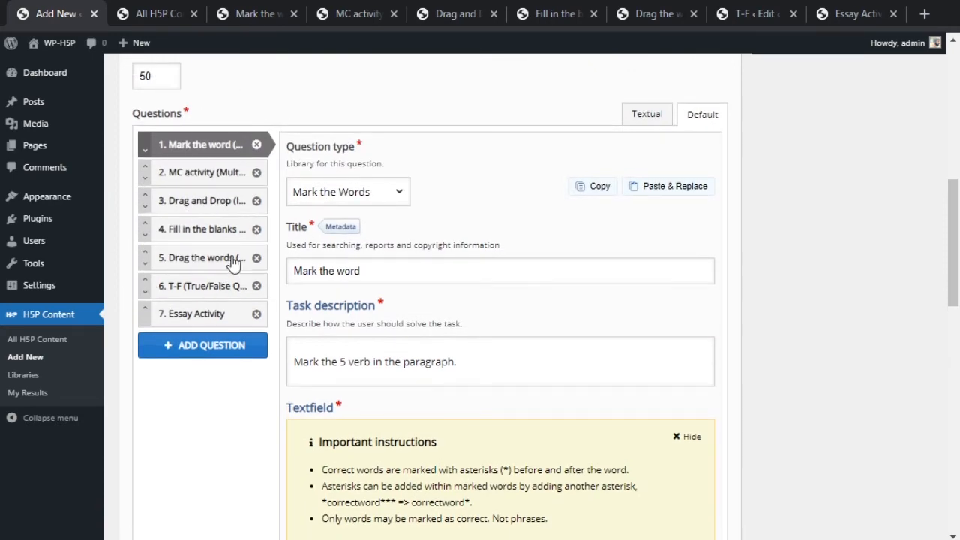
Clear the value for the number of questions to be shown.
scroll(233, 263, "down", 15)
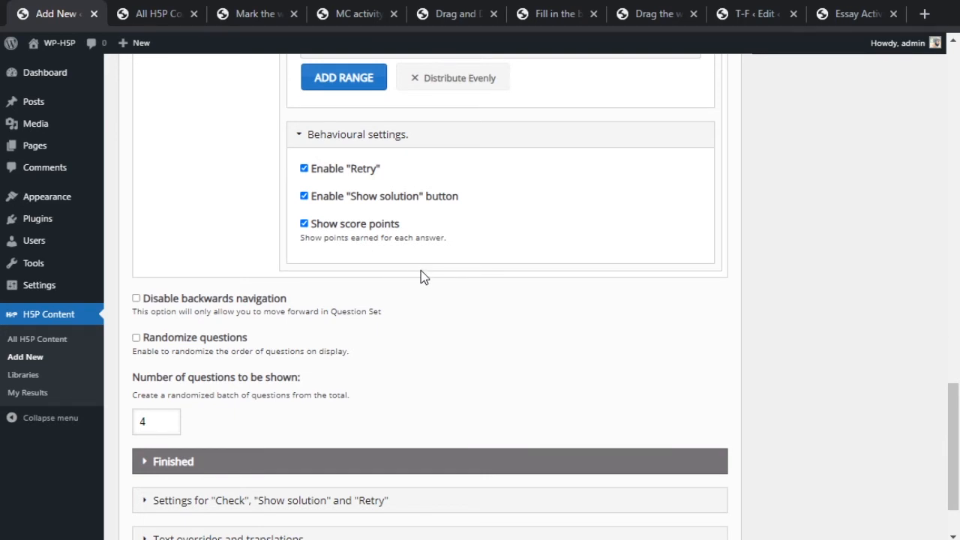
scroll(420, 274, "up", 10)
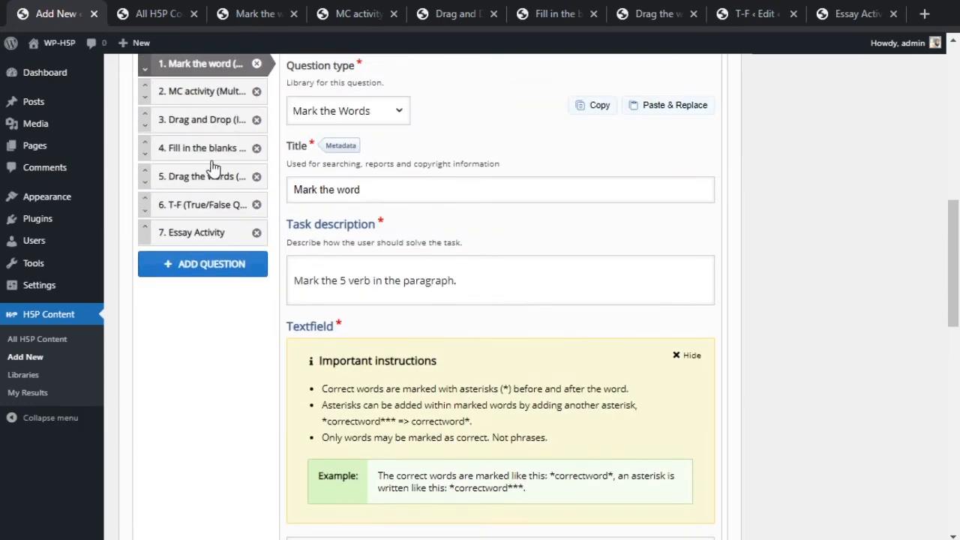
scroll(380, 230, "down", 5)
scroll(381, 223, "up", 7)
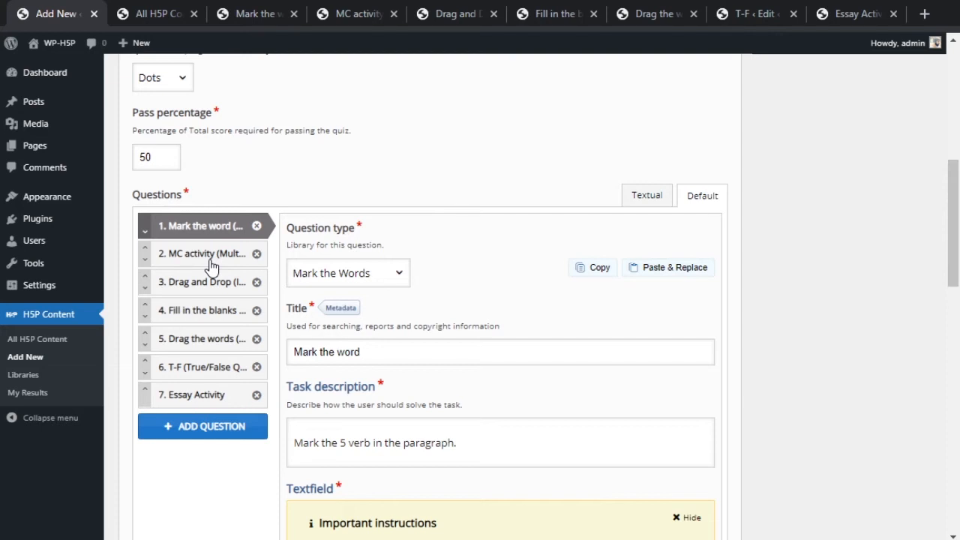
scroll(567, 263, "down", 3)
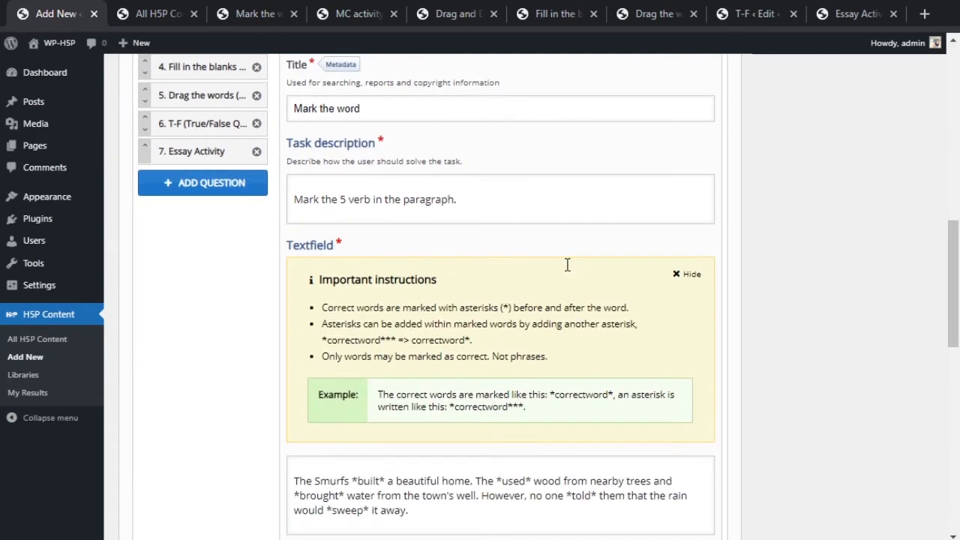
scroll(566, 264, "down", 7)
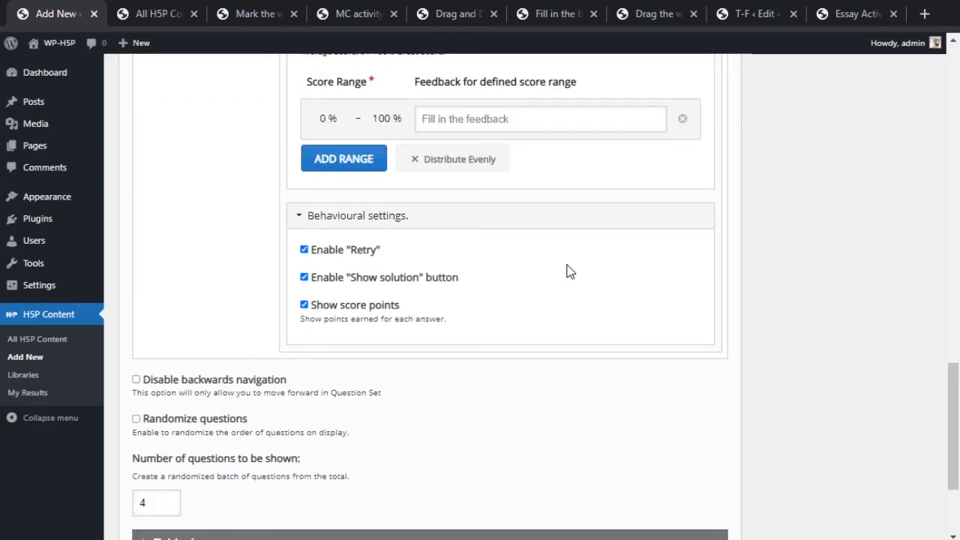
scroll(570, 266, "down", 2)
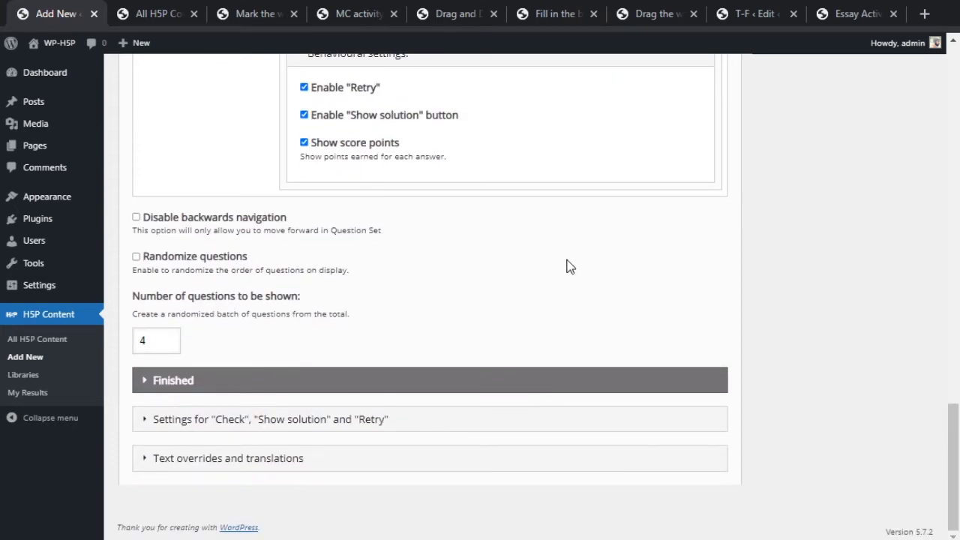
left_click(140, 339)
key("BackSpace")
Expand the quiz's Finished section and look through its result display, solution and retry options.
scroll(411, 346, "up", 12)
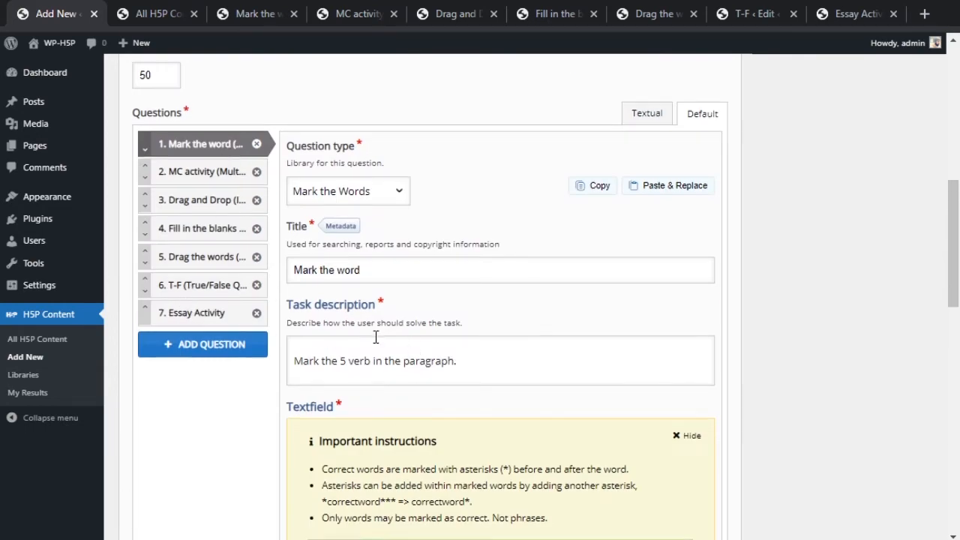
scroll(376, 337, "down", 7)
scroll(376, 337, "down", 5)
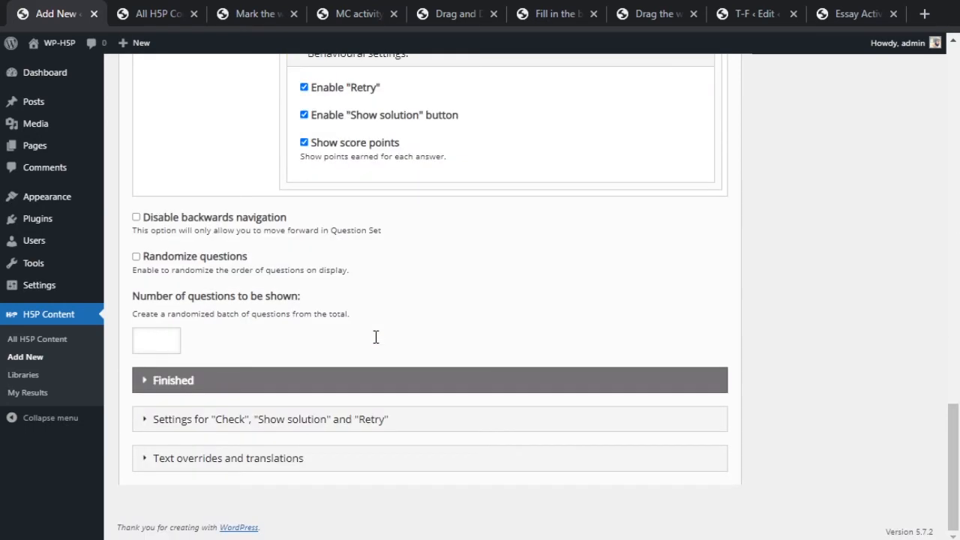
left_click(166, 381)
scroll(315, 230, "down", 2)
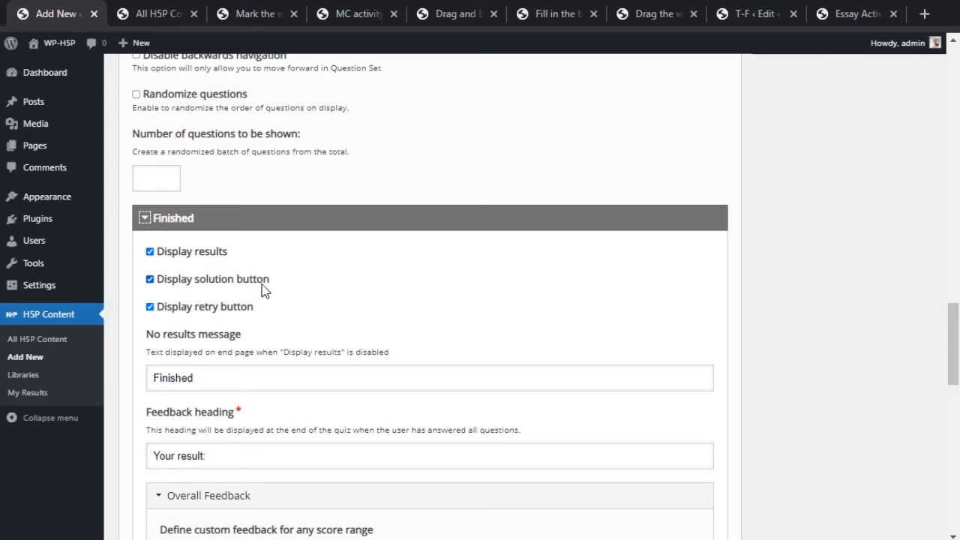
scroll(353, 286, "down", 4)
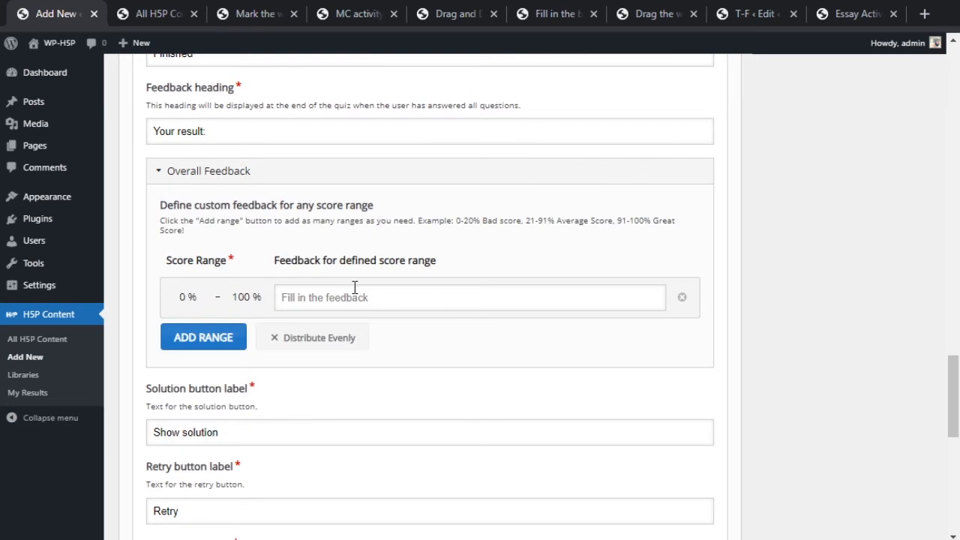
scroll(352, 288, "up", 7)
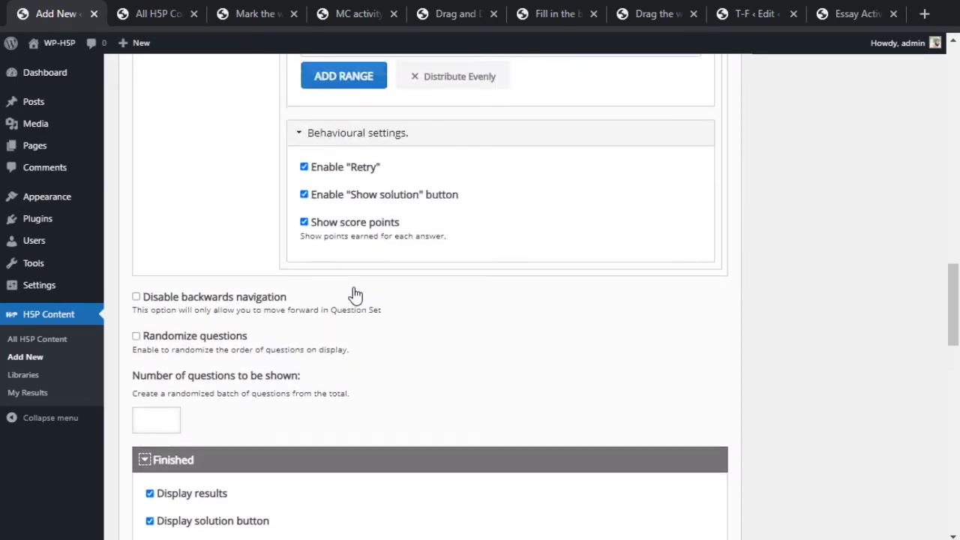
scroll(340, 292, "down", 1)
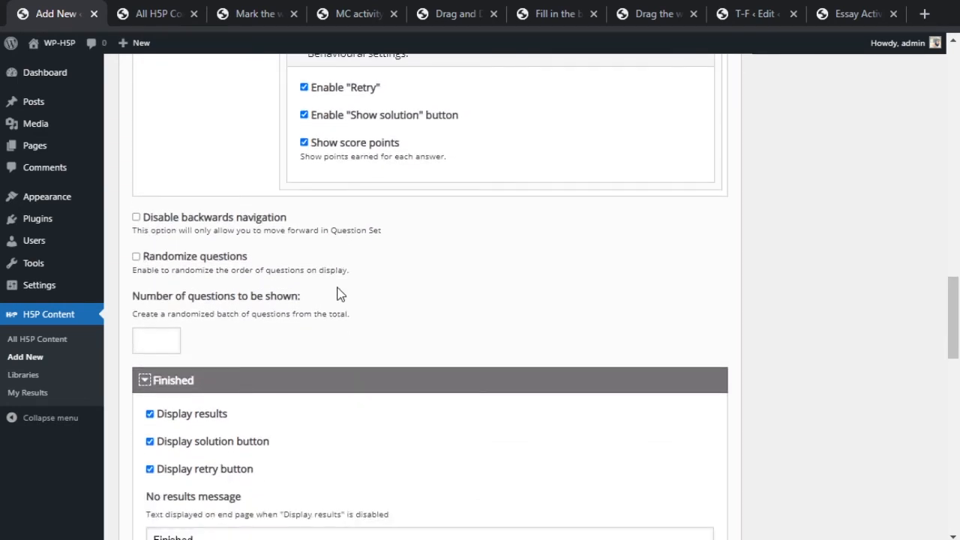
scroll(337, 293, "down", 4)
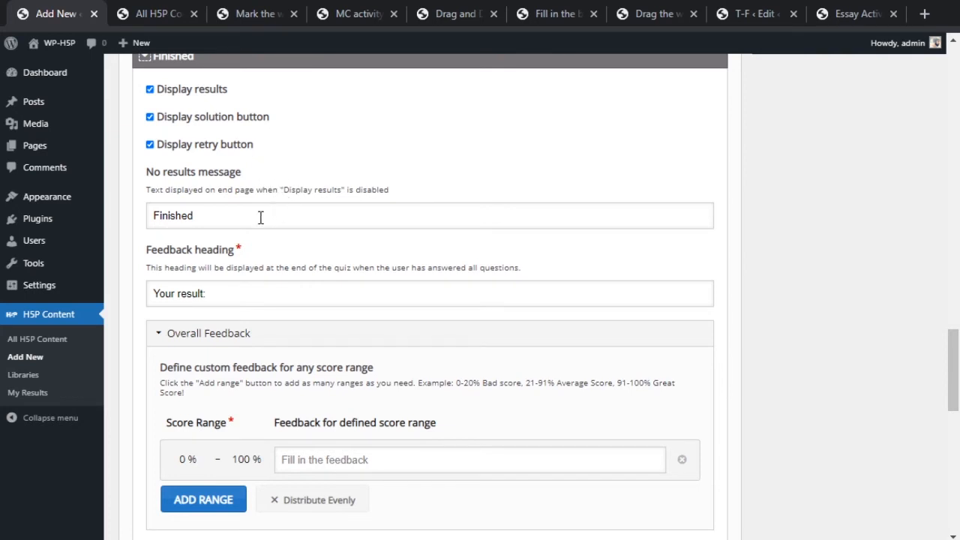
Examine the no results message, feedback heading, button labels and video options for the end of the quiz.
double_click(174, 215)
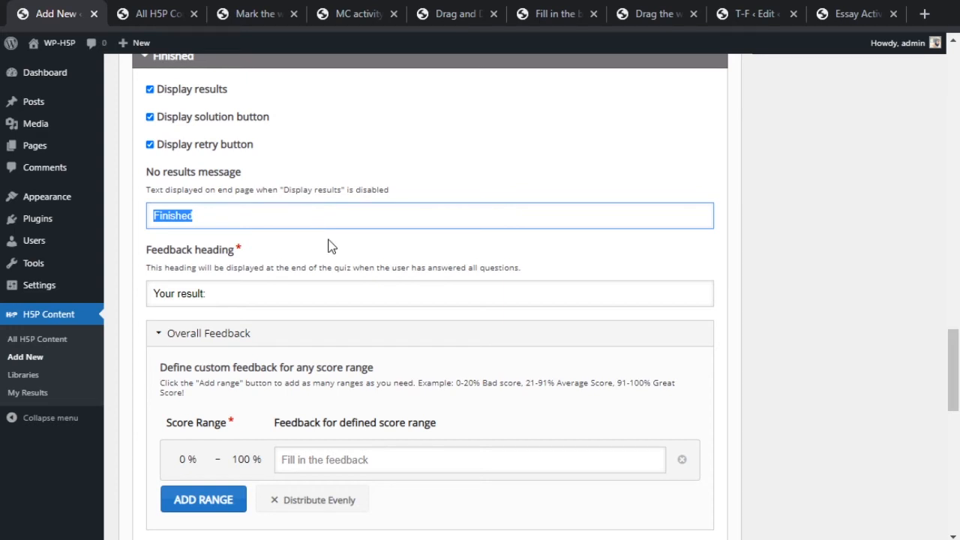
left_click(229, 287)
triple_click(227, 288)
left_click(323, 300)
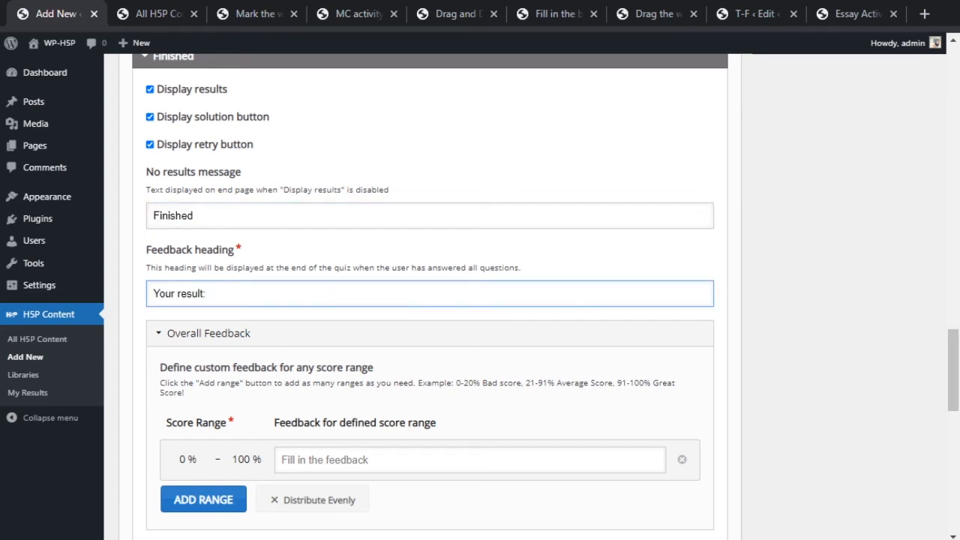
scroll(430, 300, "down", 5)
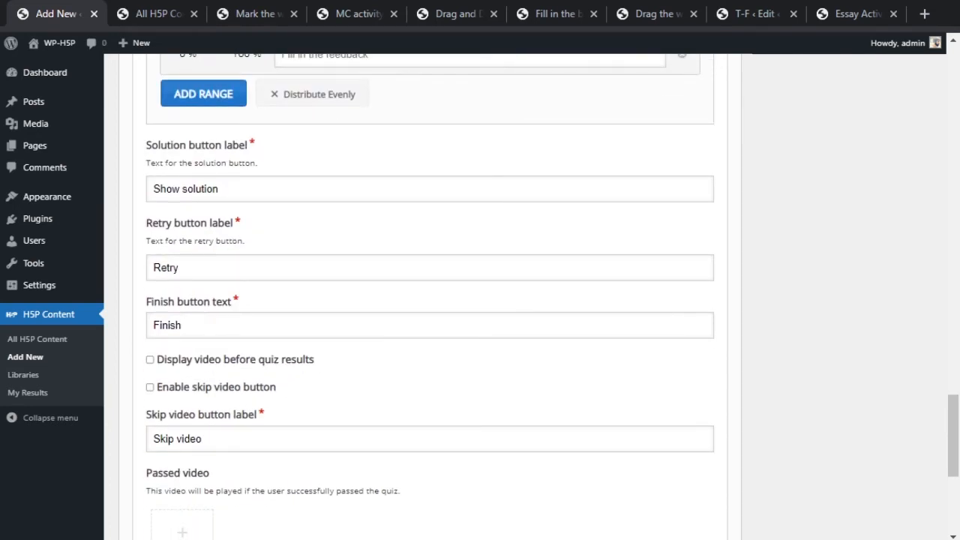
scroll(371, 284, "up", 5)
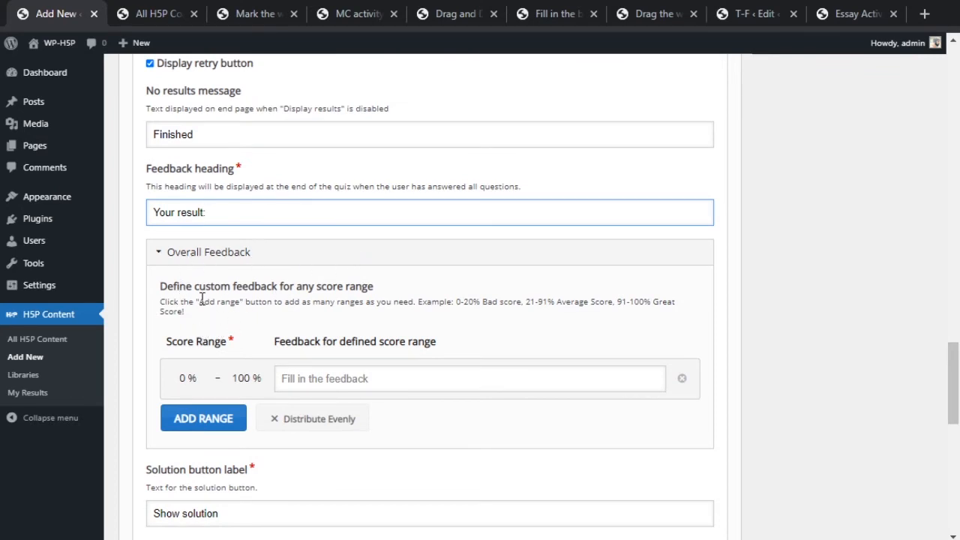
Add three more score ranges to the overall feedback of the Finished section.
scroll(212, 302, "down", 2)
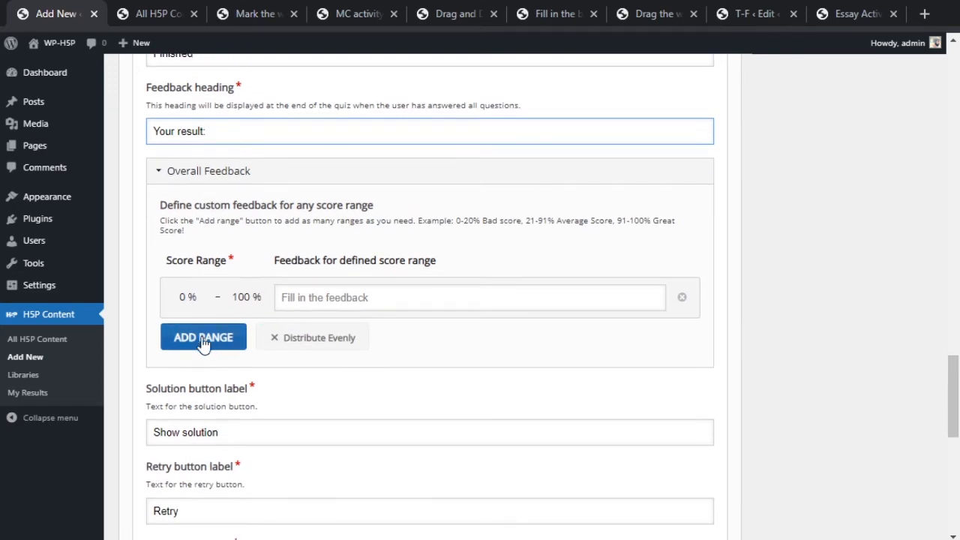
left_click(205, 339)
left_click(225, 391)
left_click(238, 426)
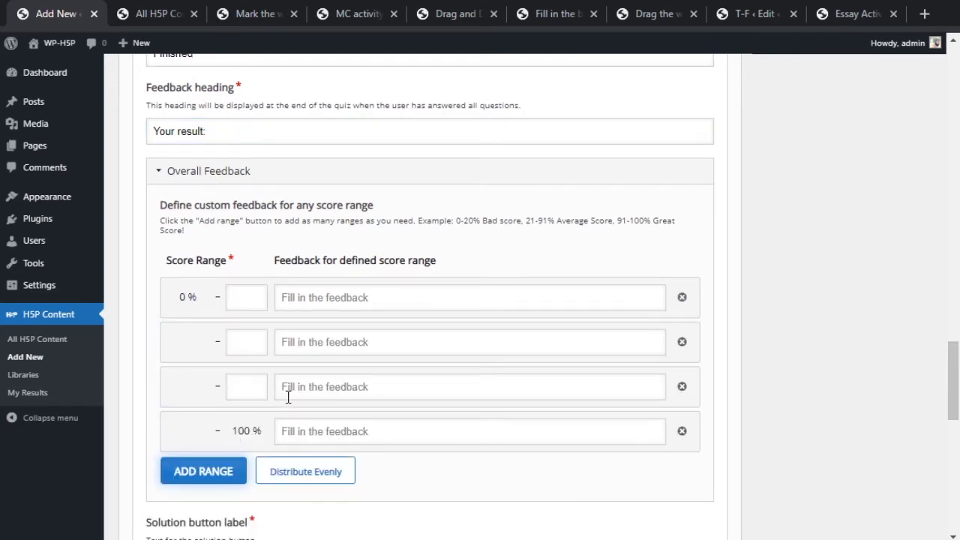
Set the first score range's upper limit to 25 % and its feedback to "bad fail".
scroll(289, 398, "down", 1)
left_click(403, 217)
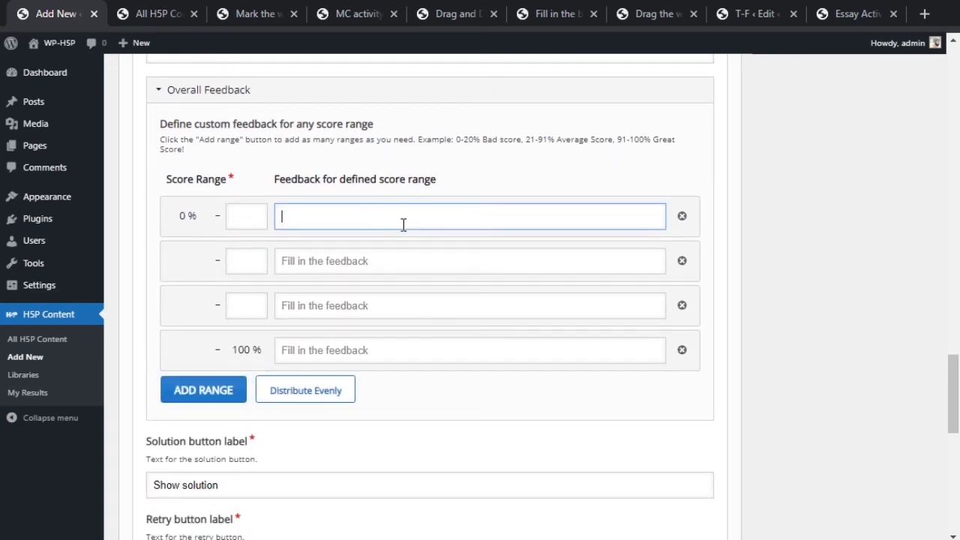
left_click(257, 216)
type("2")
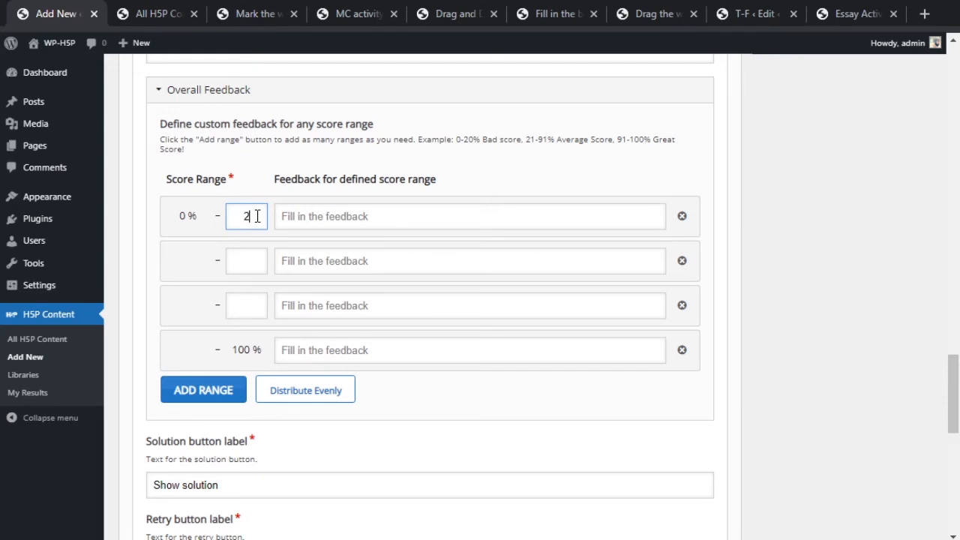
type("9")
key("BackSpace")
type("5")
key("Tab")
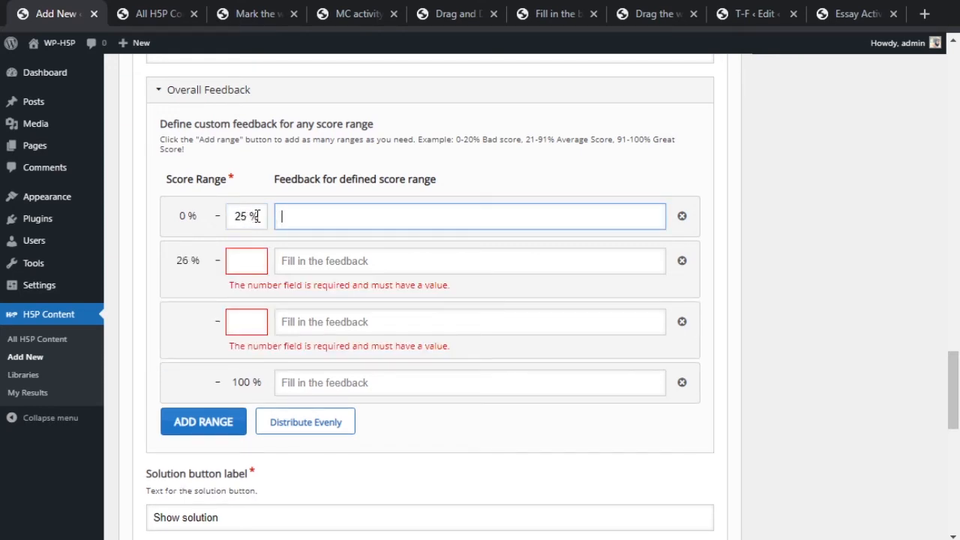
type("bad fail")
Set the second score range's upper limit to 50 % and its feedback to "study more".
left_click(260, 257)
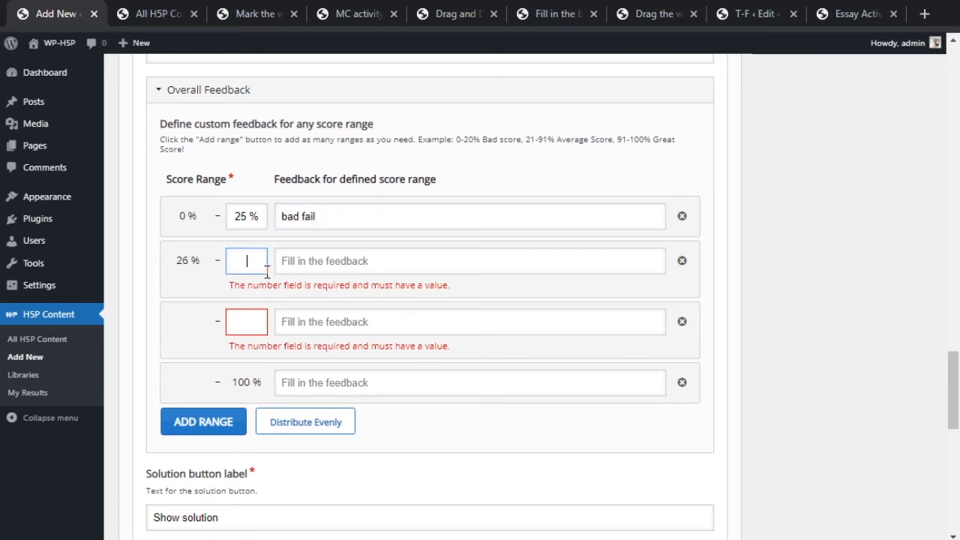
type("50")
left_click(367, 267)
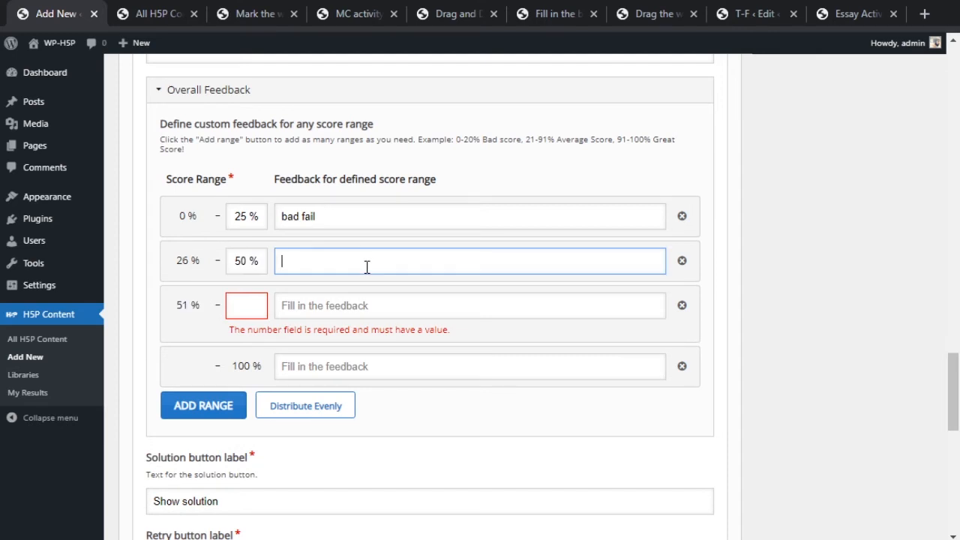
type("study more")
Set the third score range's upper limit to 100 % with the feedback "pass", and remove the last range.
left_click(252, 312)
left_click(379, 306)
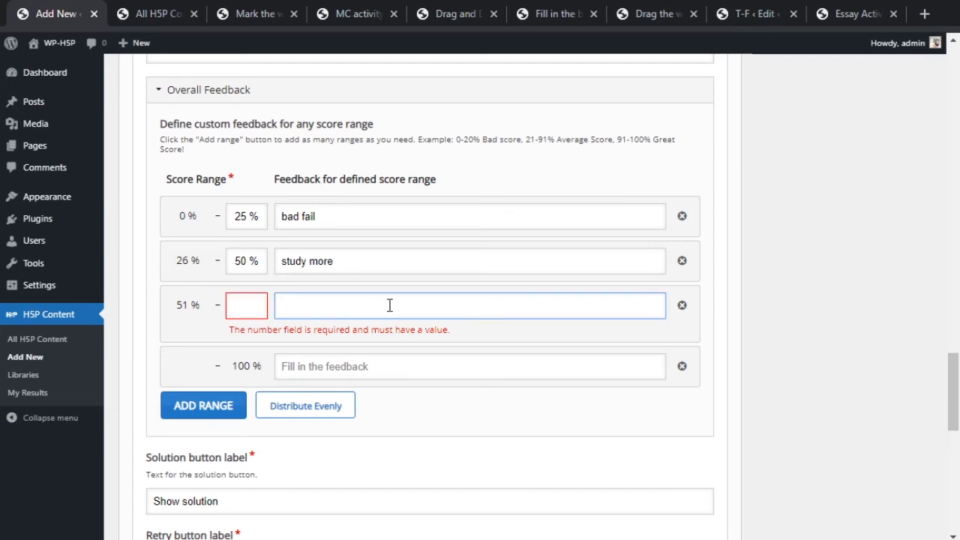
type("100")
left_click(254, 306)
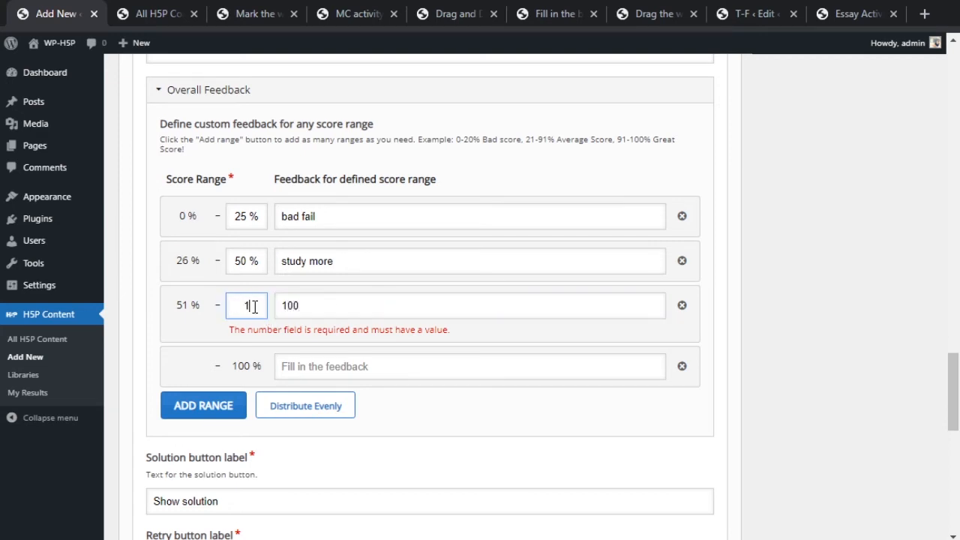
type("100")
key("Tab")
type("pass")
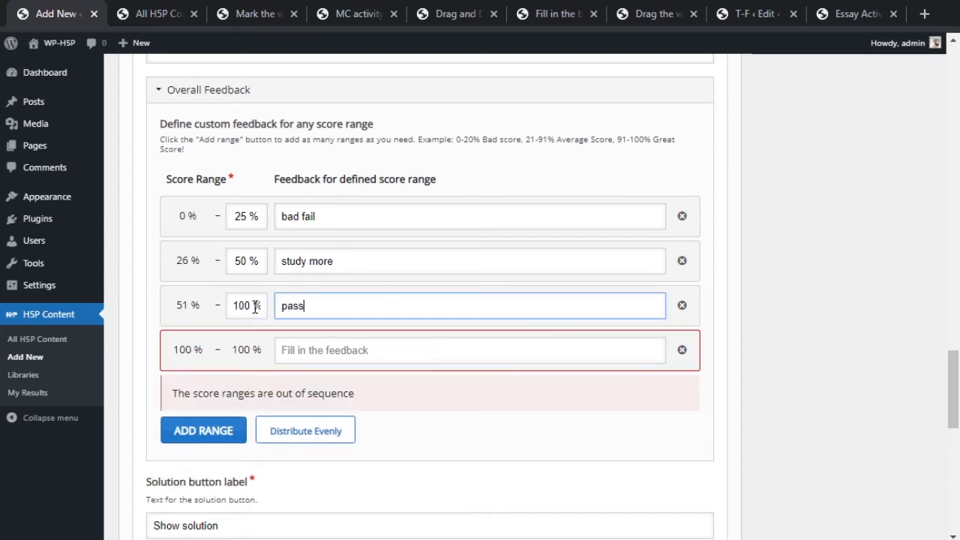
left_click(681, 351)
left_click(598, 449)
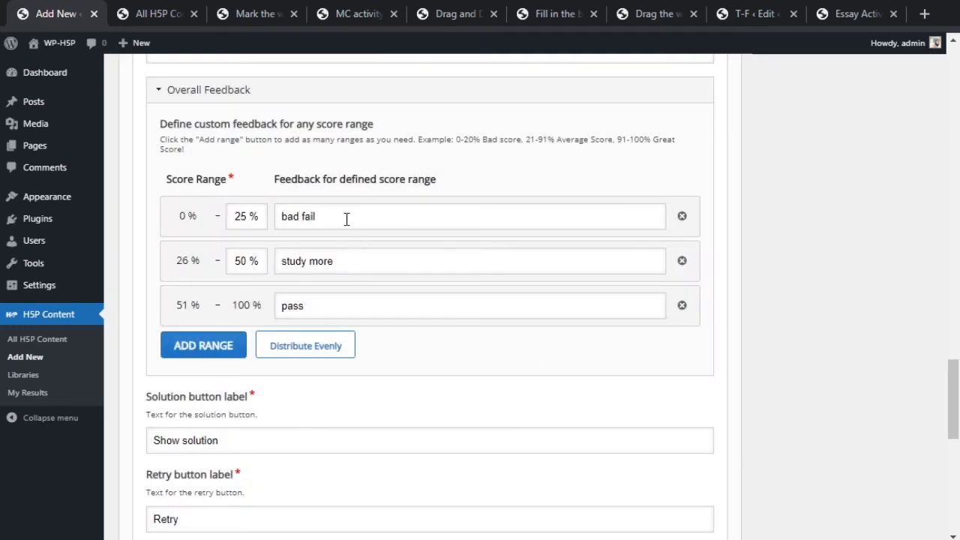
Replace the feedback of the three score ranges with the grades F, C and B, starting from the lowest.
left_click_drag(343, 216, 279, 216)
type("F")
left_click_drag(353, 261, 248, 263)
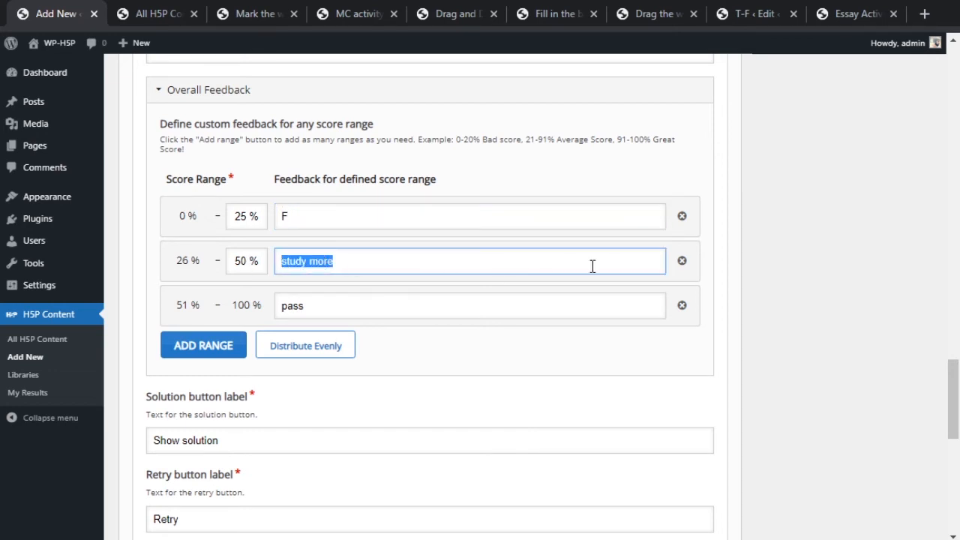
type("C")
left_click_drag(394, 307, 279, 308)
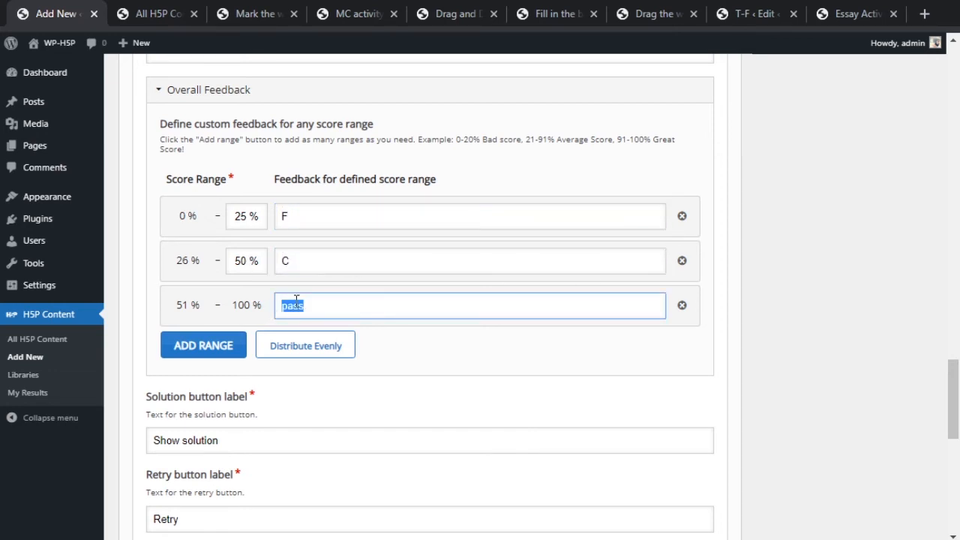
type("B")
Add a fourth score range ending at 100 % with the feedback "A".
left_click(218, 350)
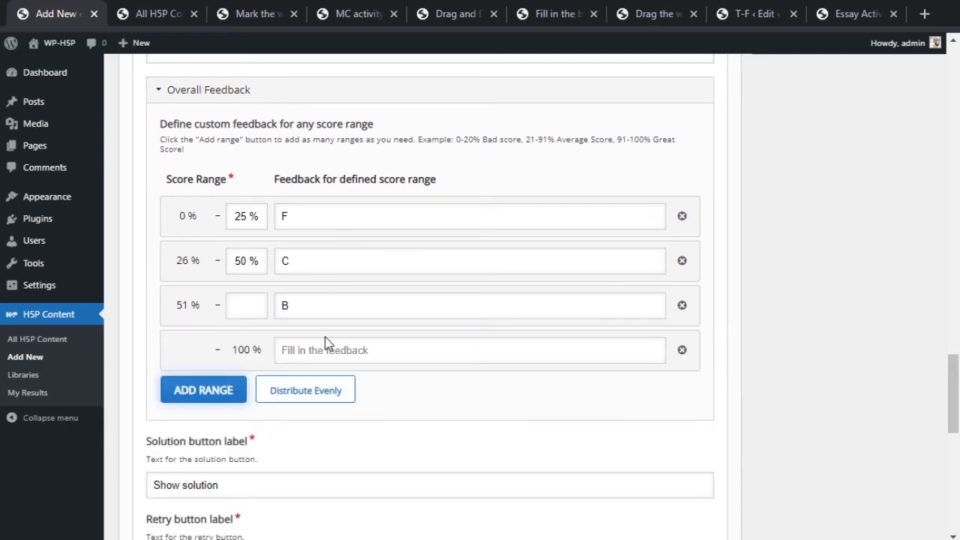
left_click(335, 345)
type("A")
left_click(380, 309)
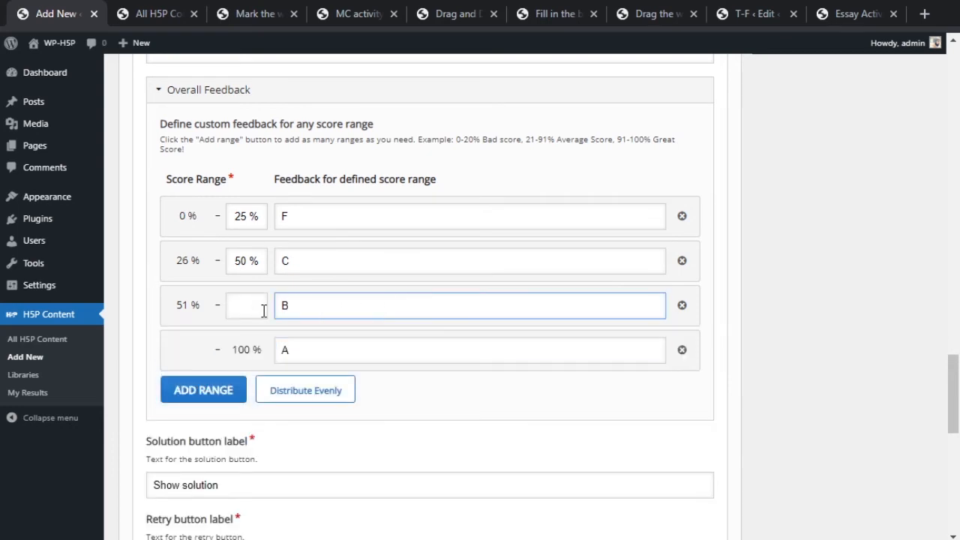
Set the upper limit of the F score range to 50 %.
left_click(253, 216)
left_click_drag(253, 216, 272, 222)
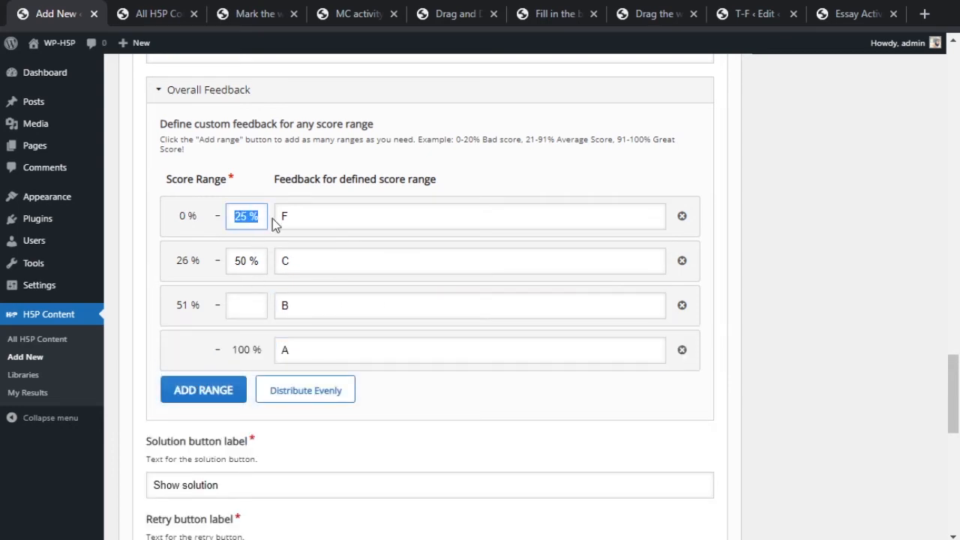
type("59")
key("BackSpace")
type("0")
Set the upper limit of the C score range to 65 % and of the B range to 80 %.
left_click(238, 262)
left_click_drag(239, 261, 310, 266)
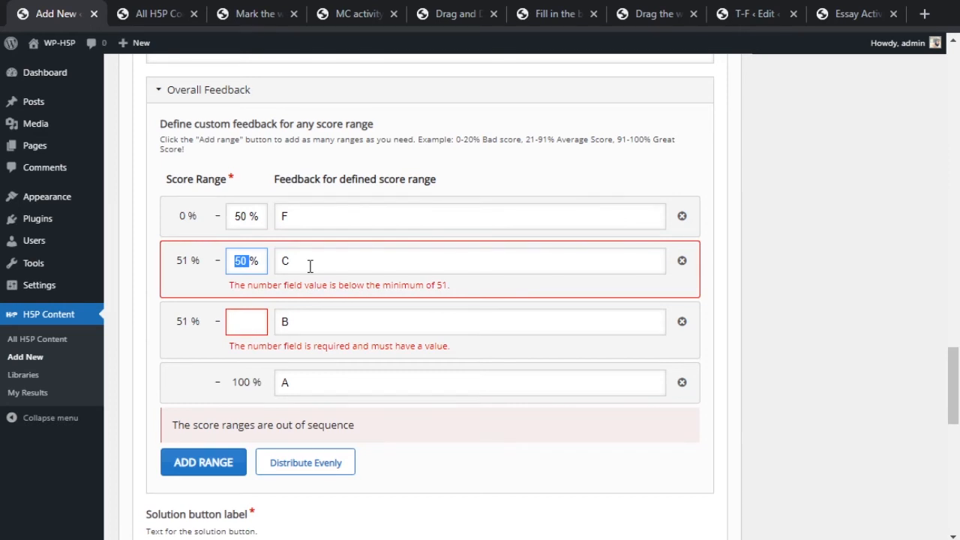
type("60")
left_click(255, 303)
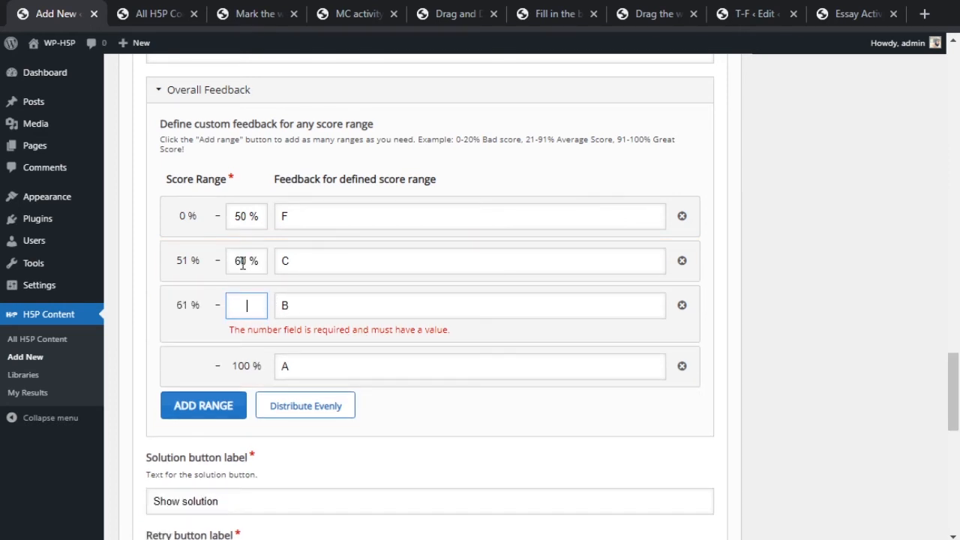
left_click_drag(248, 261, 244, 260)
type("5")
left_click(251, 305)
type("80")
left_click(386, 308)
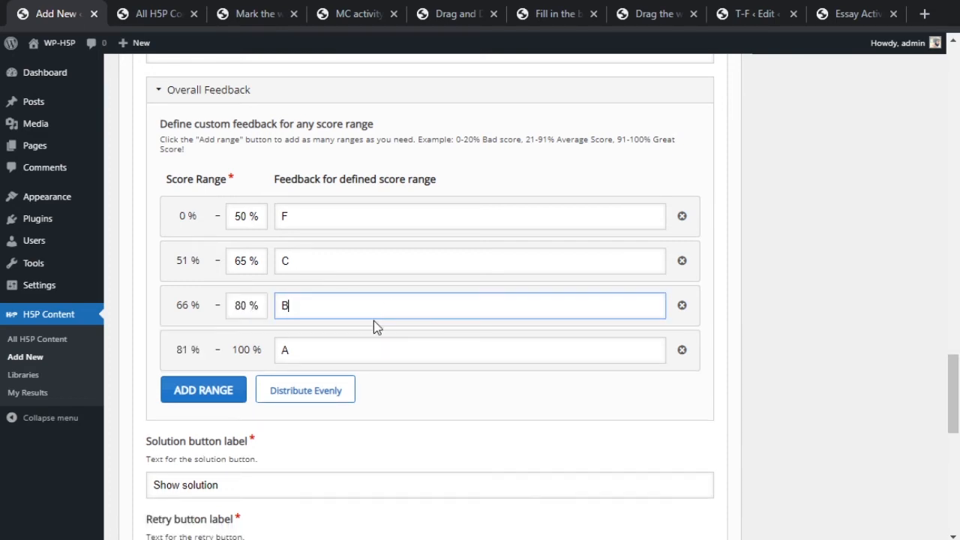
left_click(441, 386)
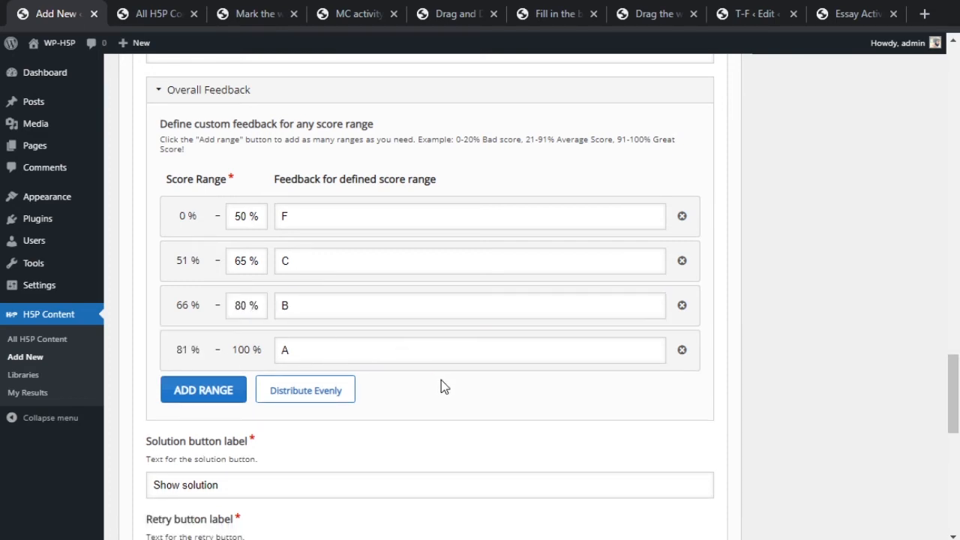
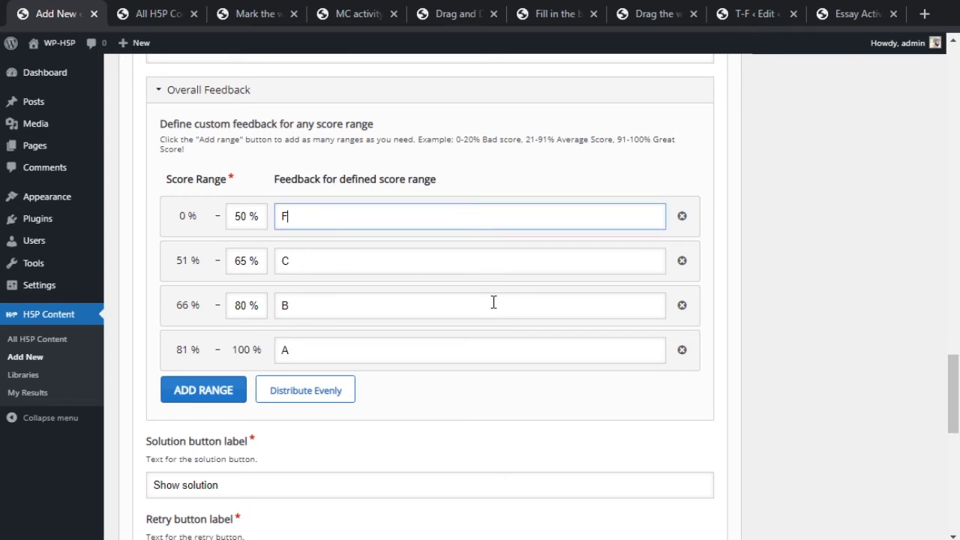
Change the solution button label to "Show me the solutions".
scroll(422, 262, "down", 3)
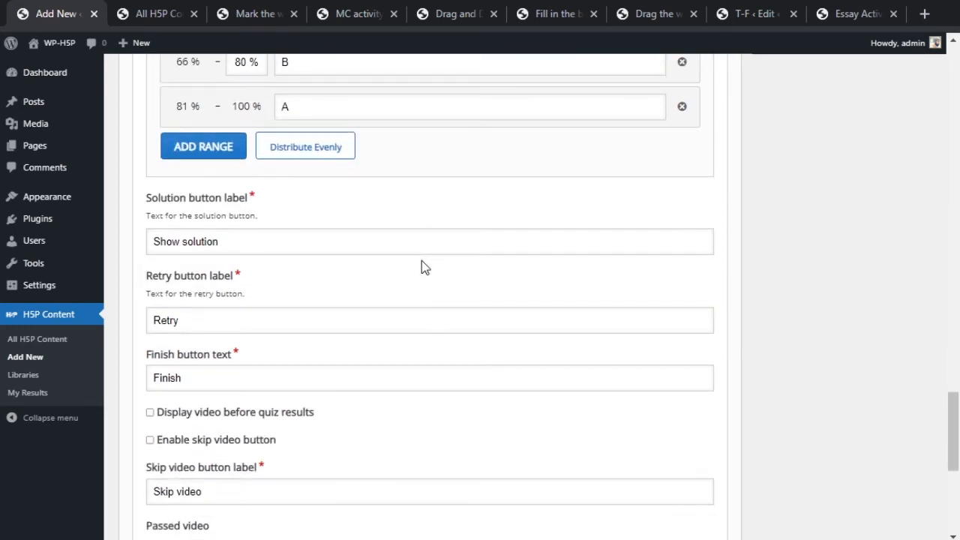
scroll(422, 260, "up", 3)
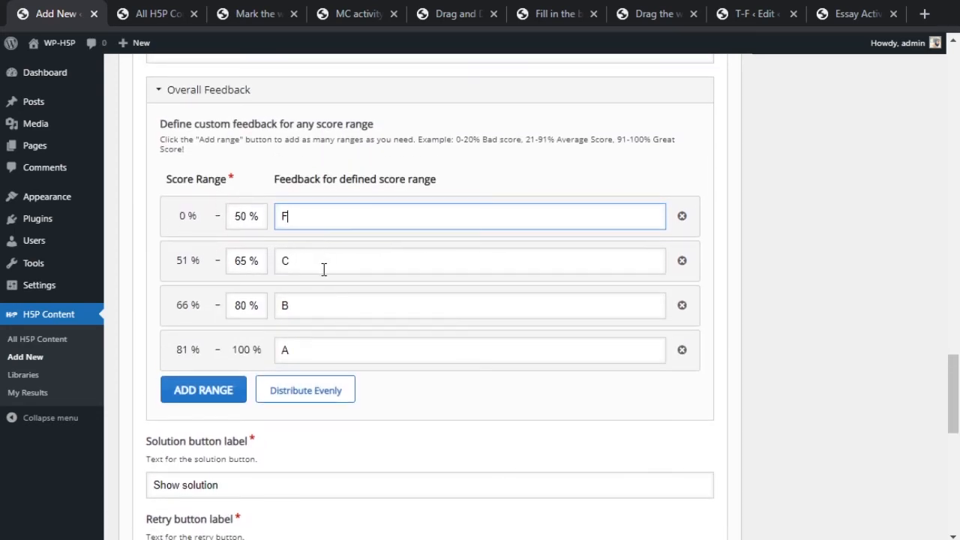
scroll(352, 354, "down", 2)
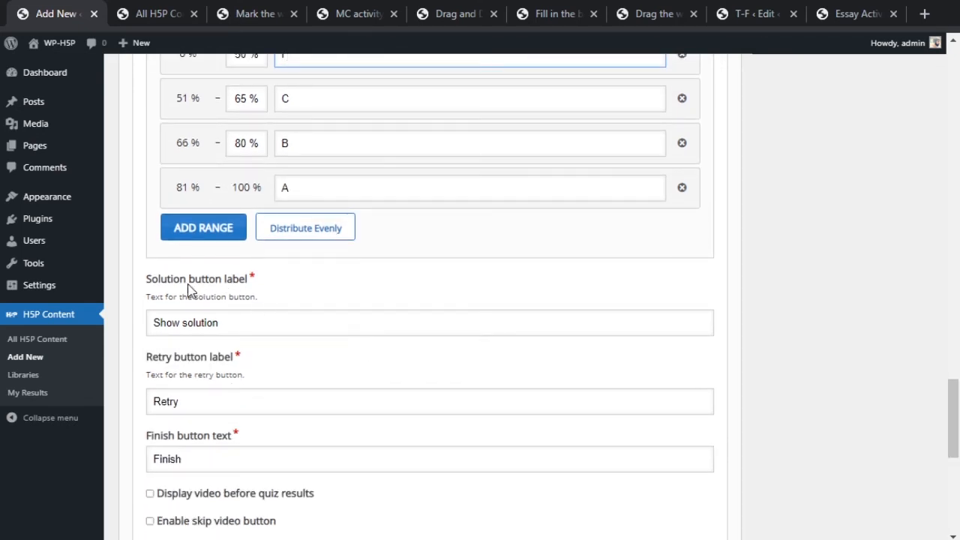
left_click(166, 323)
triple_click(195, 324)
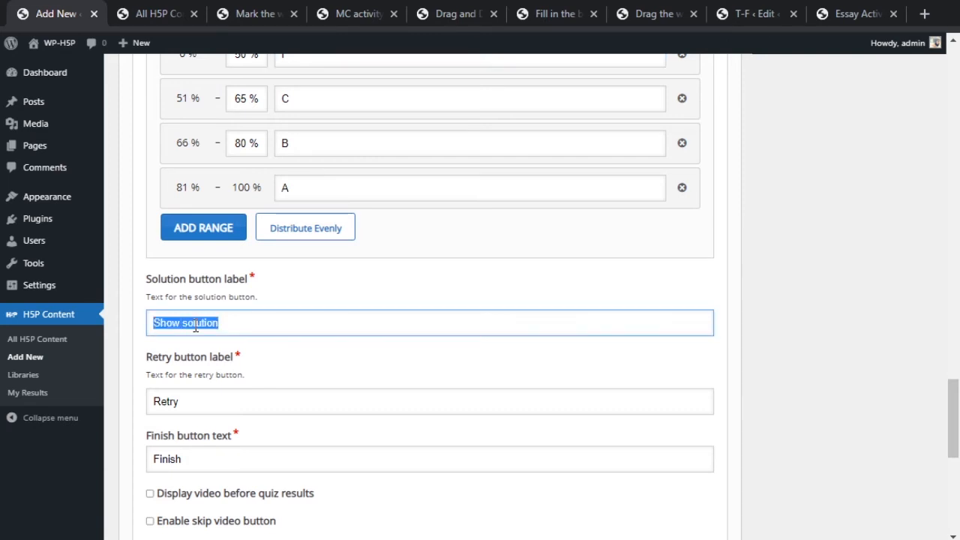
left_click(247, 326)
left_click(187, 327)
type("me the ")
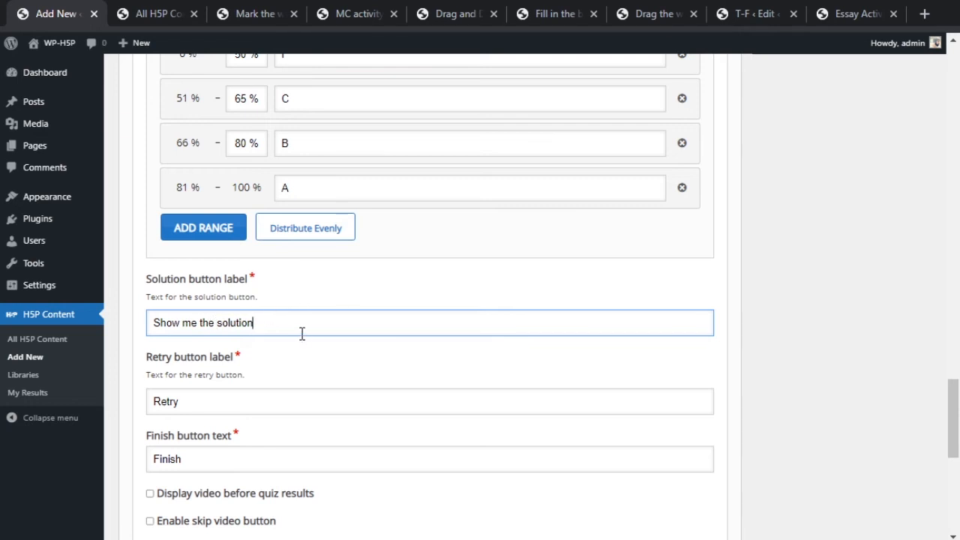
type("s")
left_click(337, 382)
Enable displaying a video before the quiz results.
scroll(345, 384, "down", 1)
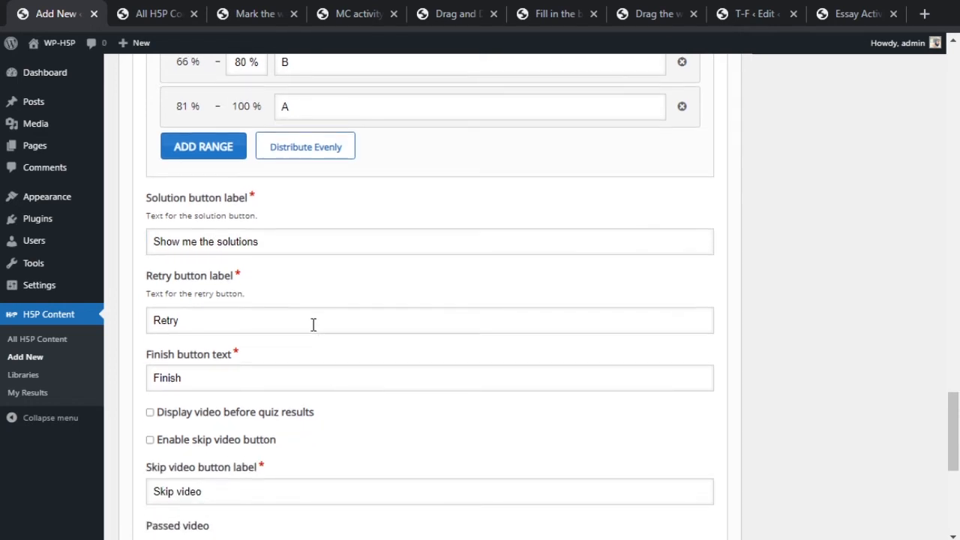
scroll(350, 415, "down", 1)
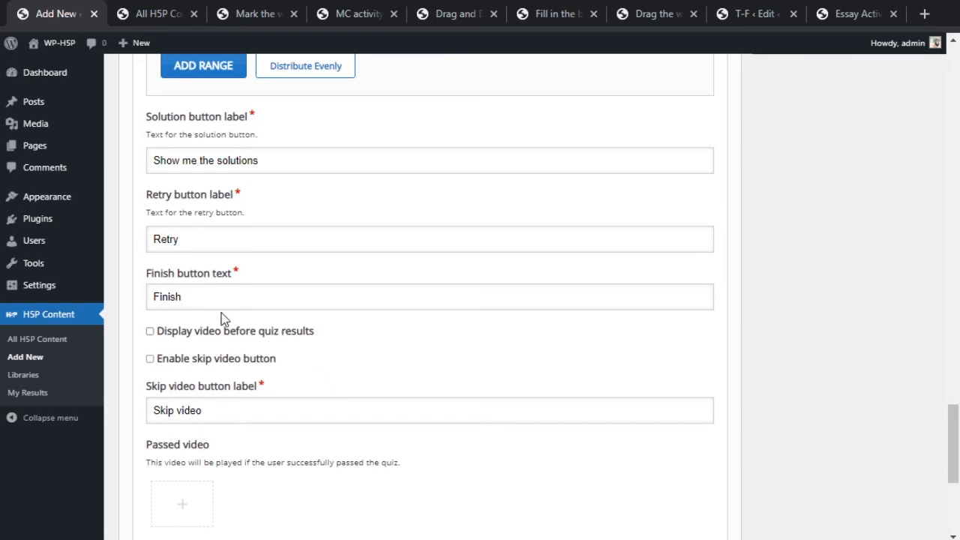
left_click(193, 339)
scroll(469, 387, "up", 1)
scroll(811, 447, "up", 20)
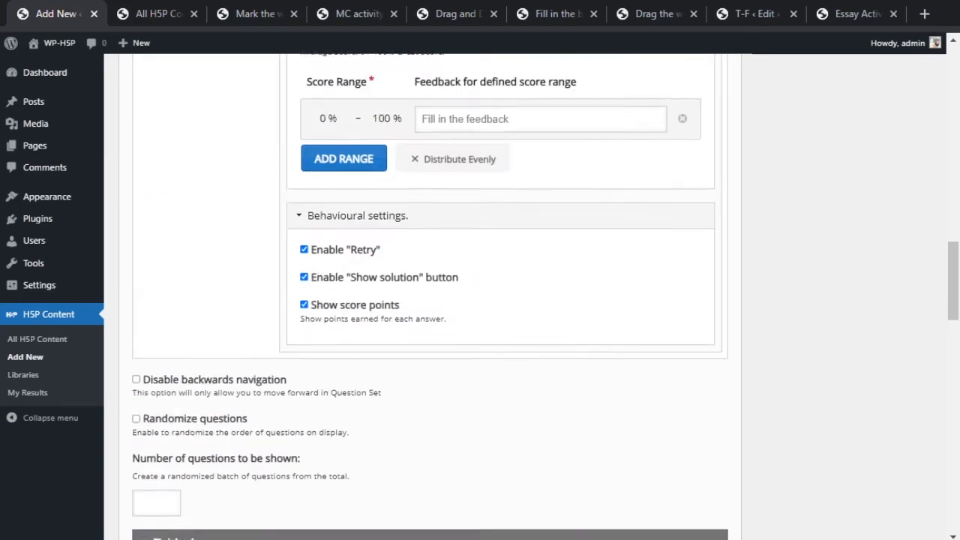
scroll(811, 448, "up", 1)
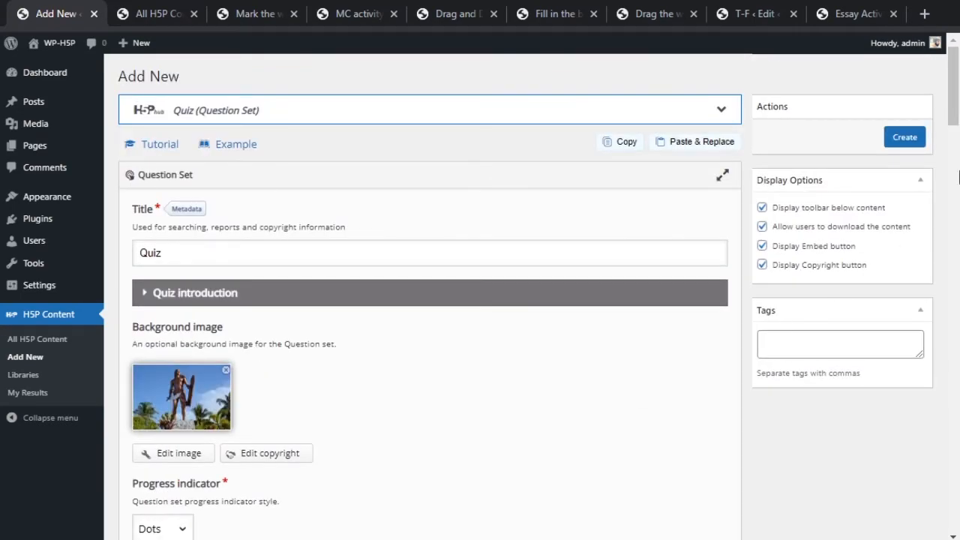
left_click_drag(953, 92, 956, 477)
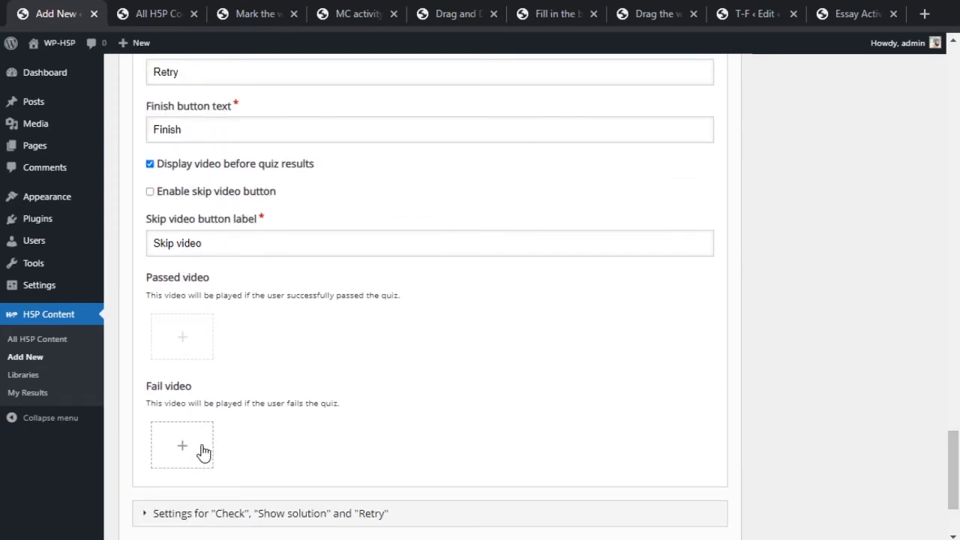
left_click(219, 169)
left_click(194, 168)
Examine the passed video's description and its upload and video link options, and cancel without inserting a video.
left_click_drag(149, 295, 407, 302)
left_click(407, 302)
left_click(183, 336)
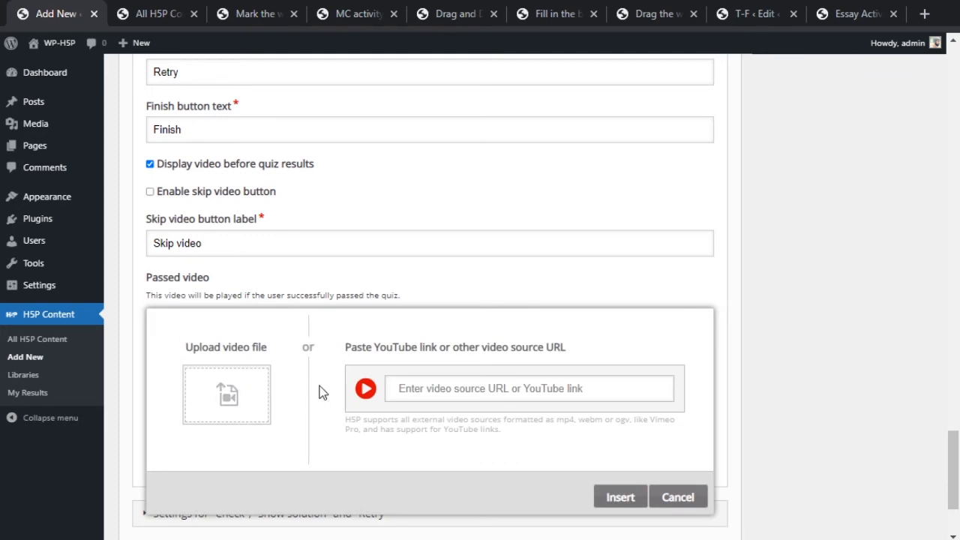
left_click(446, 390)
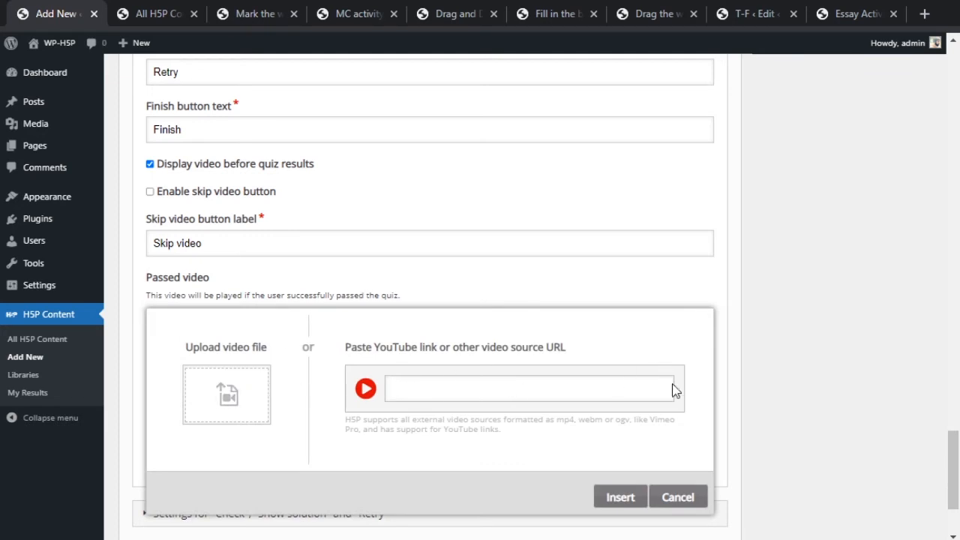
left_click(694, 502)
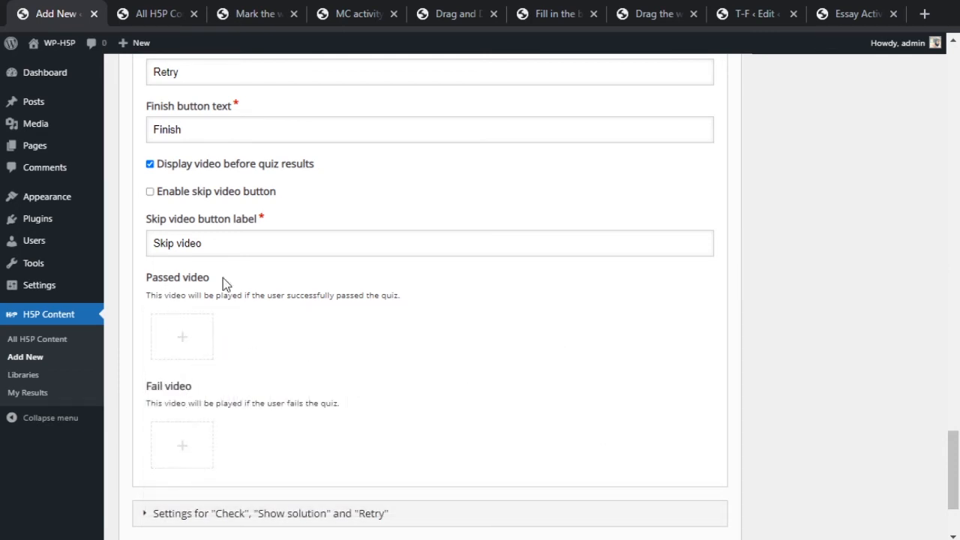
Try out the options for displaying a video before the results and enabling the skip video button, leaving both off.
left_click(195, 164)
left_click(212, 194)
left_click(201, 193)
left_click(201, 168)
left_click(203, 192)
left_click(194, 166)
left_click(192, 192)
Expand the settings for "Check", "Show solution" and "Retry" and read how the "Show Solution" override works.
scroll(445, 431, "down", 2)
left_click(291, 379)
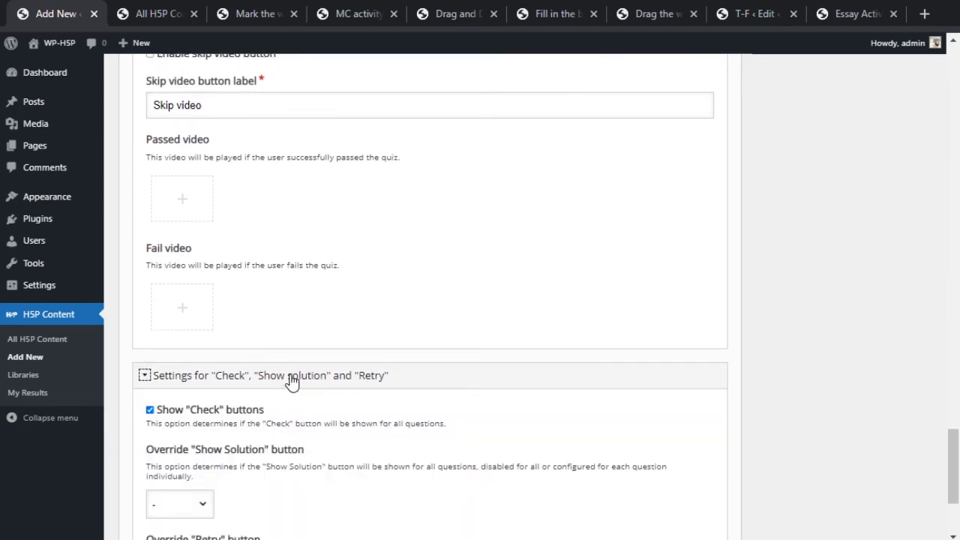
left_click(333, 376)
scroll(370, 375, "up", 2)
scroll(323, 281, "up", 8)
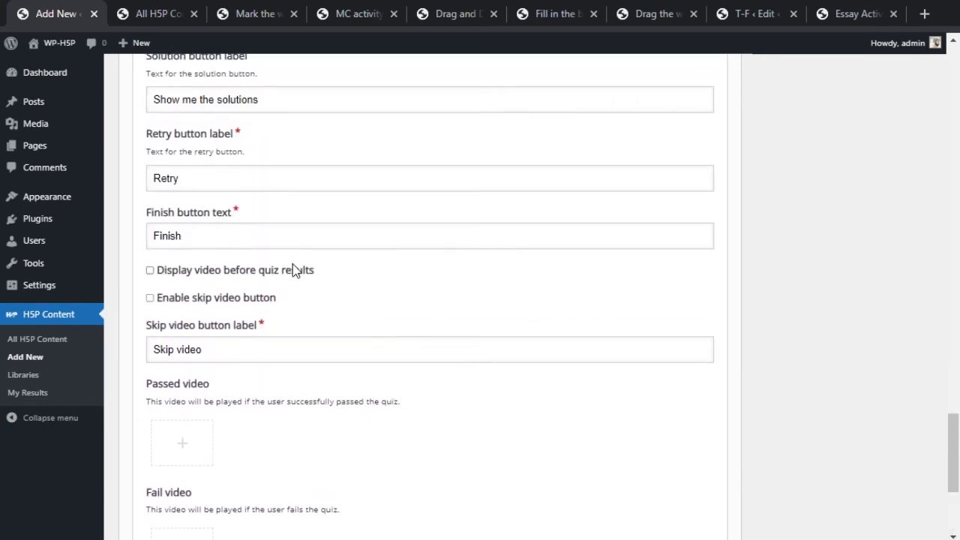
scroll(294, 264, "down", 12)
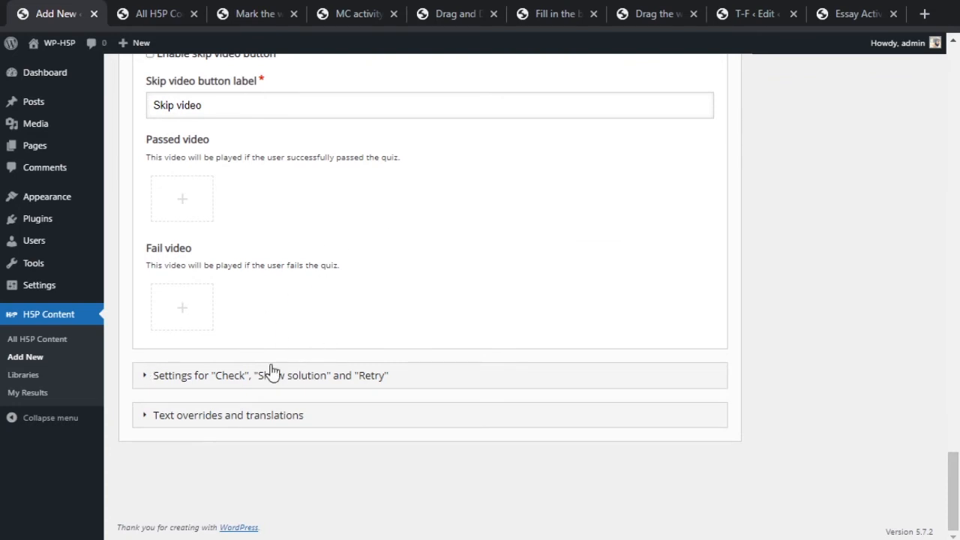
left_click(240, 371)
scroll(293, 352, "down", 2)
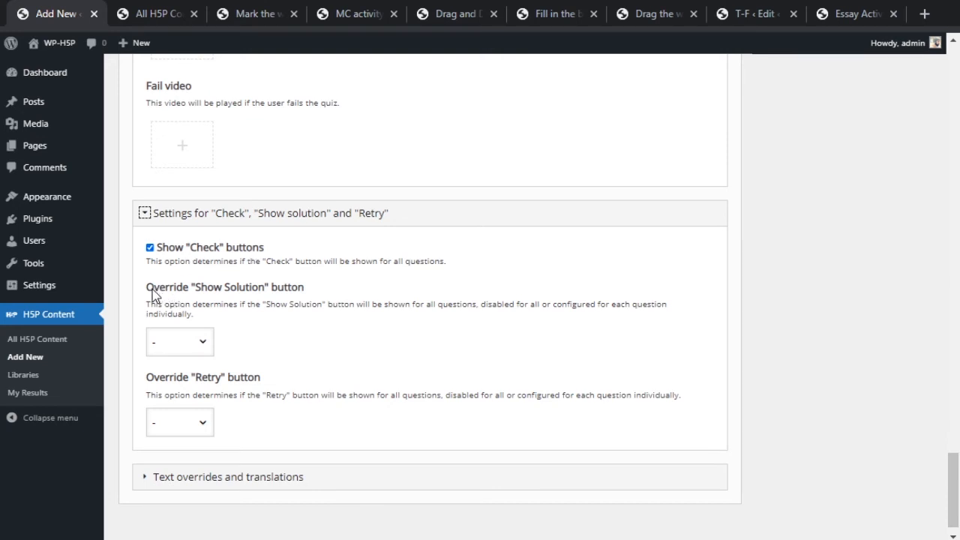
left_click_drag(154, 291, 265, 289)
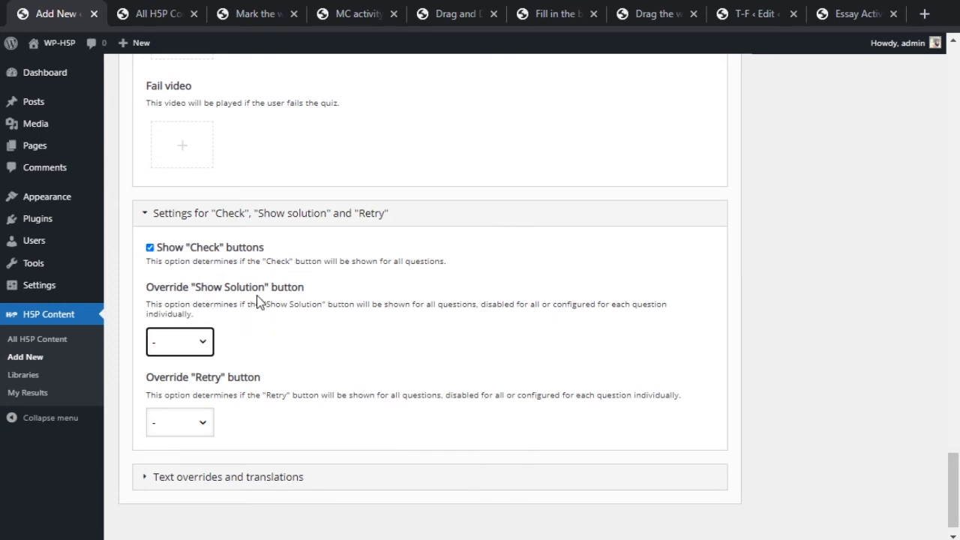
left_click_drag(263, 305, 313, 303)
left_click(335, 319)
left_click_drag(322, 303, 590, 301)
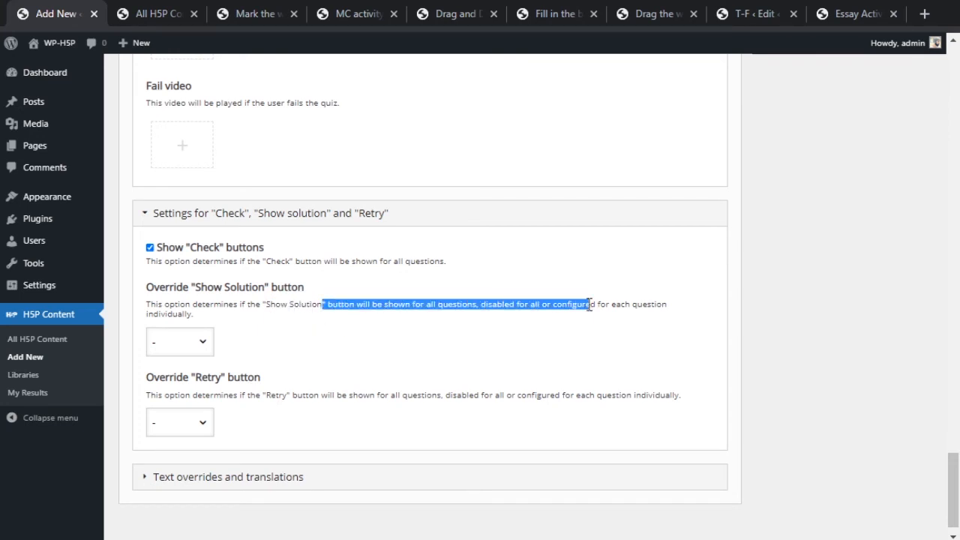
Examine the "Mark the word" question's text and its own behavioural settings for retry and show solution, collapsing its overall feedback.
left_click(441, 342)
left_click_drag(957, 518, 958, 181)
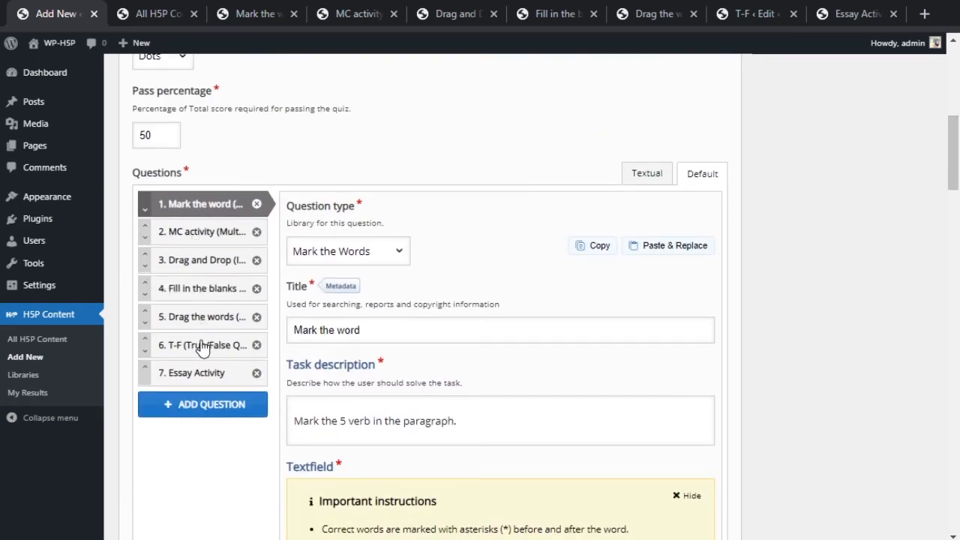
scroll(360, 326, "down", 7)
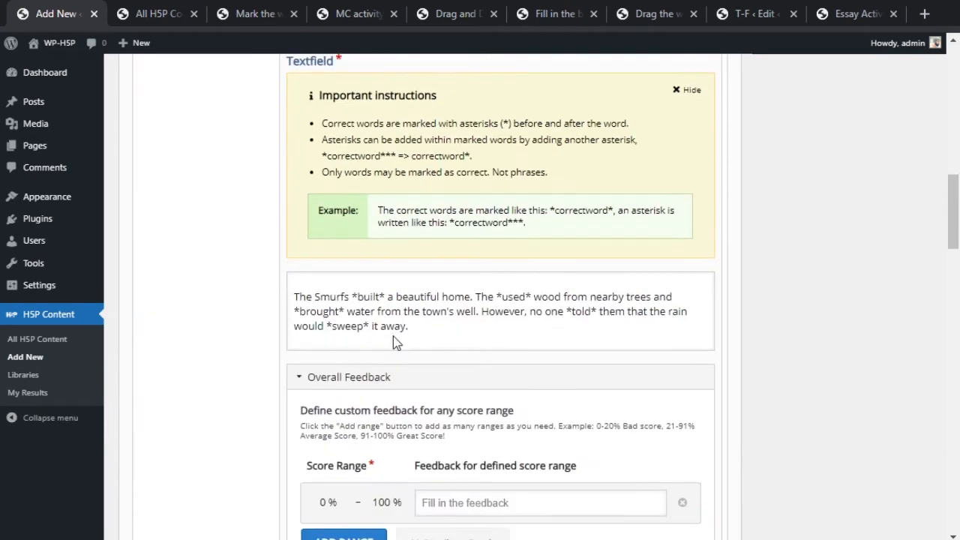
left_click(314, 218)
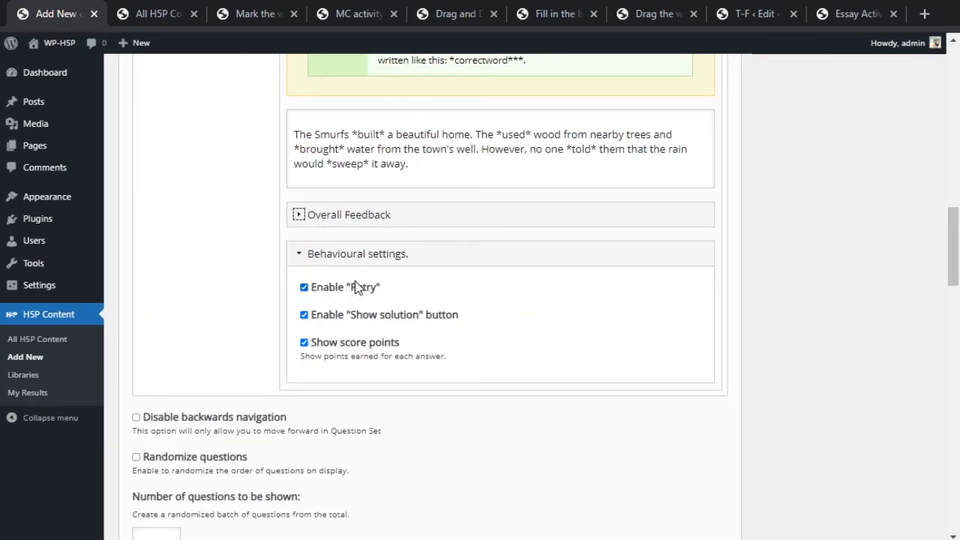
scroll(357, 288, "up", 5)
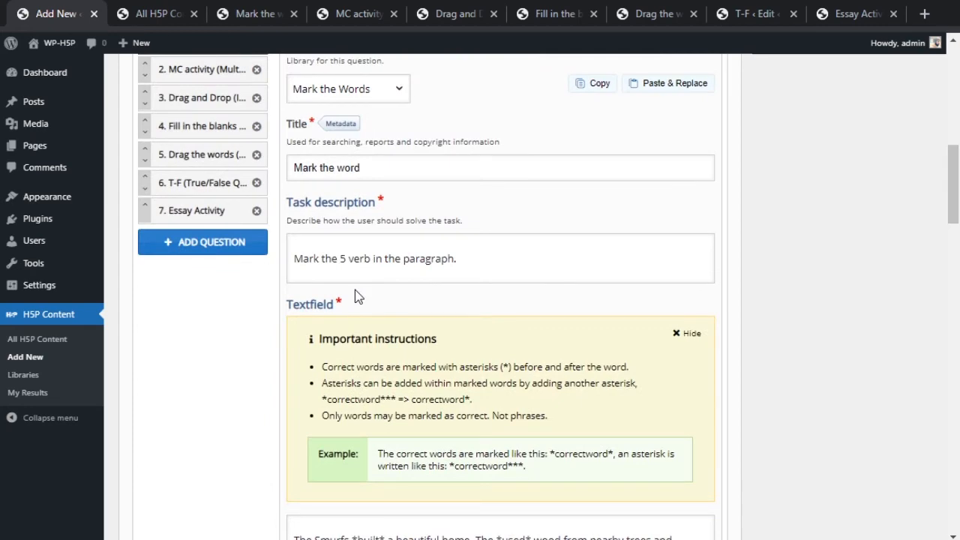
scroll(354, 289, "up", 1)
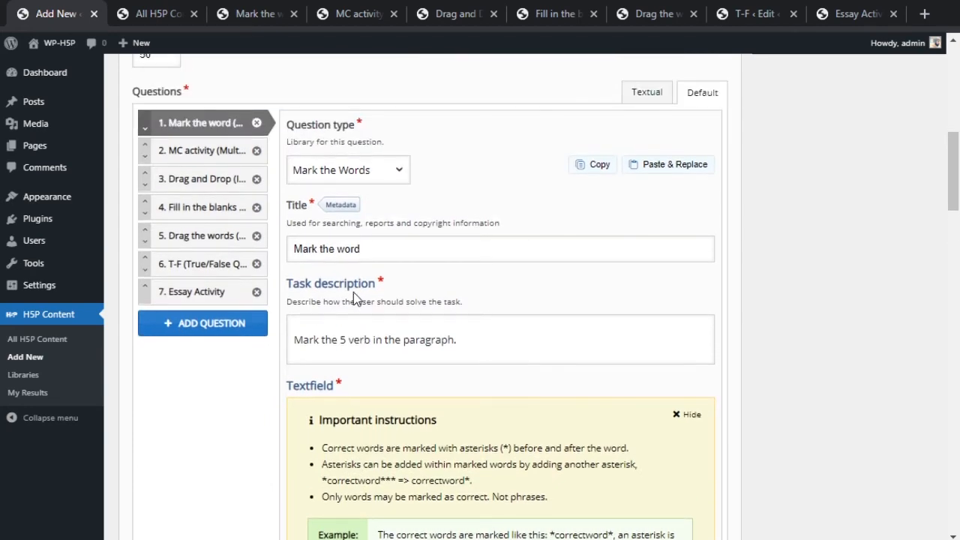
scroll(398, 168, "down", 15)
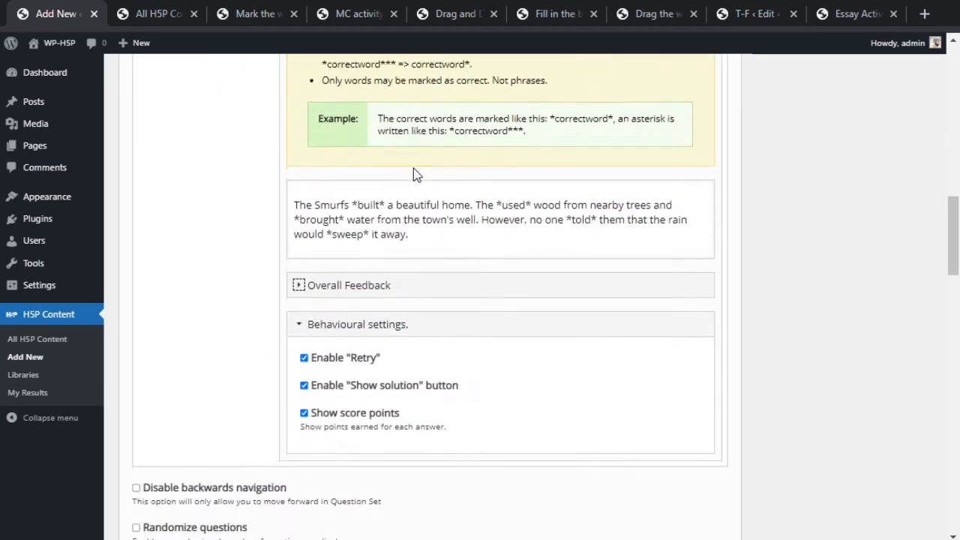
scroll(324, 277, "down", 11)
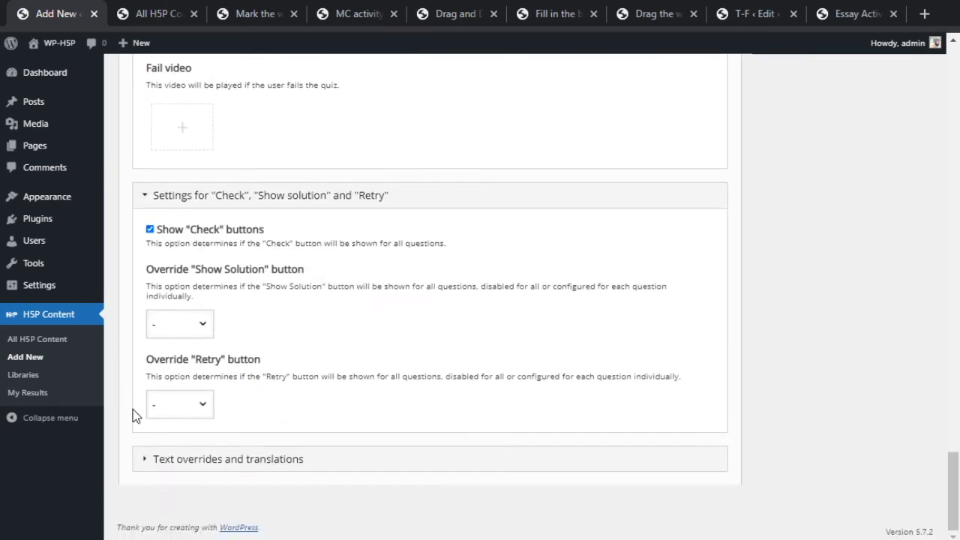
Set the override for the "Show Solution" button to Enabled.
left_click(204, 330)
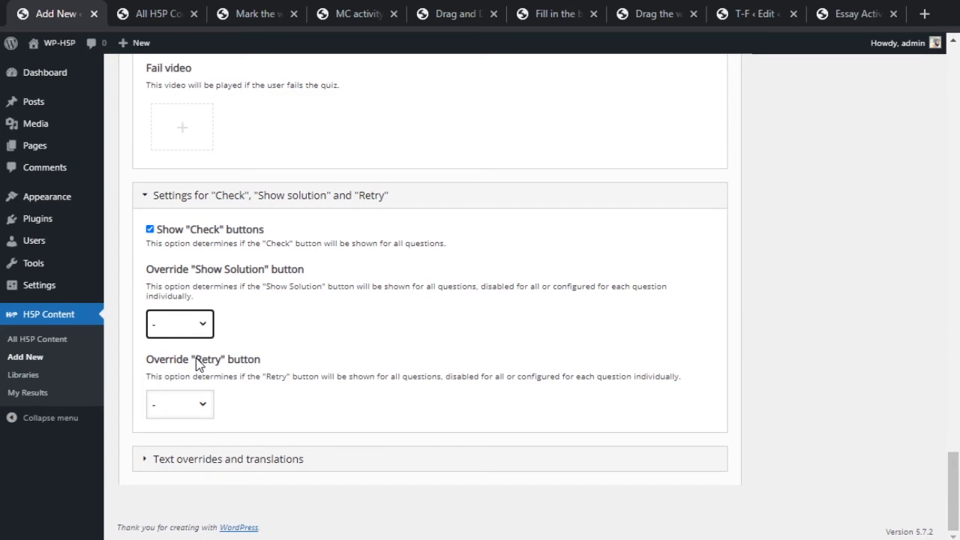
key("Down")
left_click(286, 309)
scroll(396, 354, "up", 10)
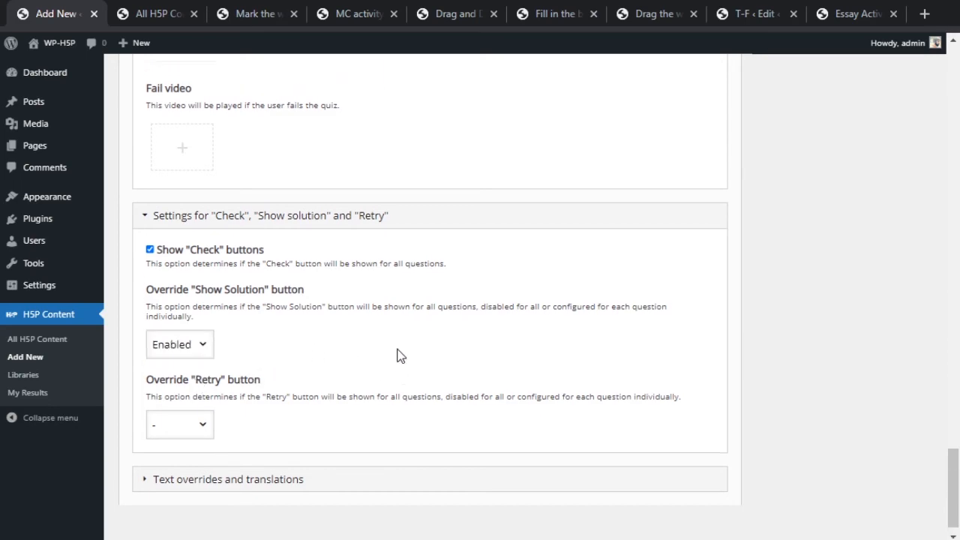
scroll(601, 279, "up", 20)
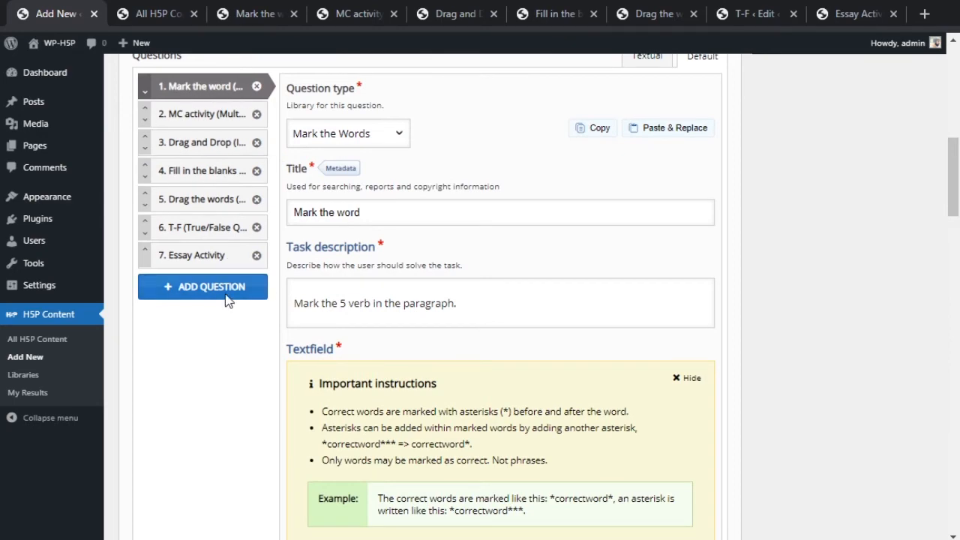
Review the "Check" buttons option and the "Show Solution" override in the quiz's button settings.
left_click_drag(953, 177, 956, 473)
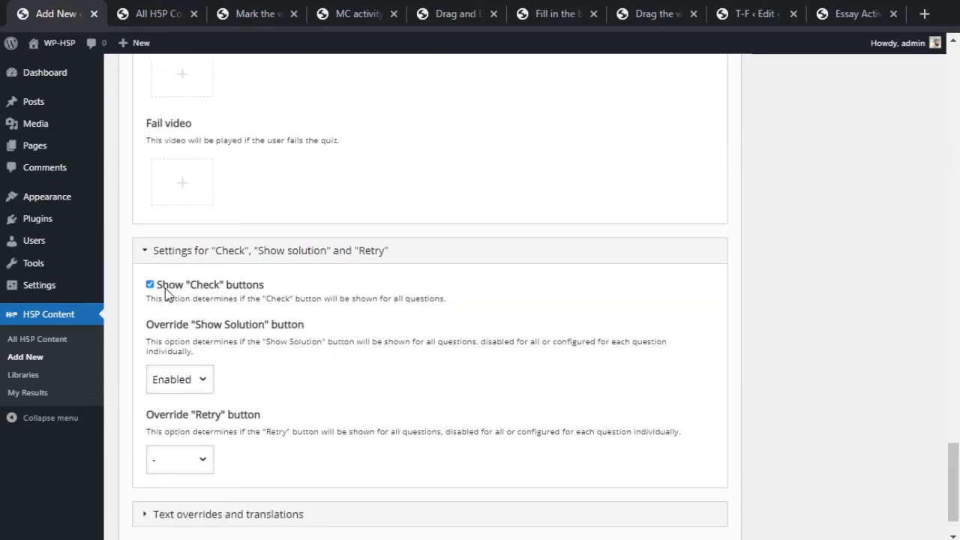
left_click_drag(162, 286, 262, 291)
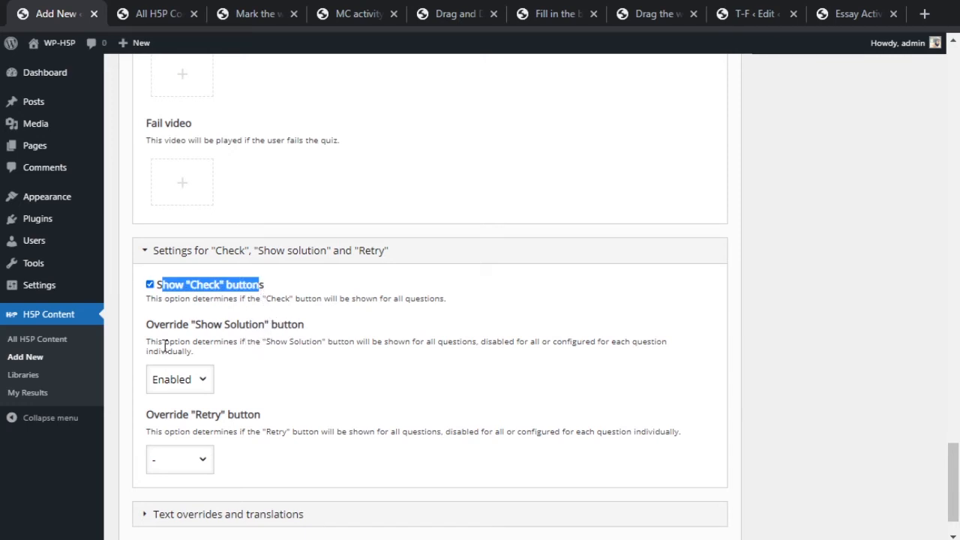
key("Tab")
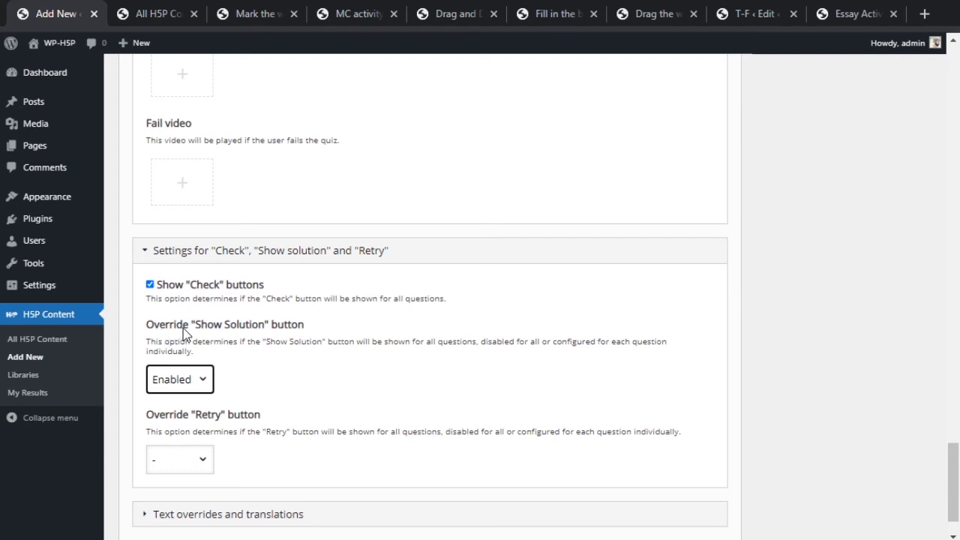
left_click_drag(195, 324, 284, 324)
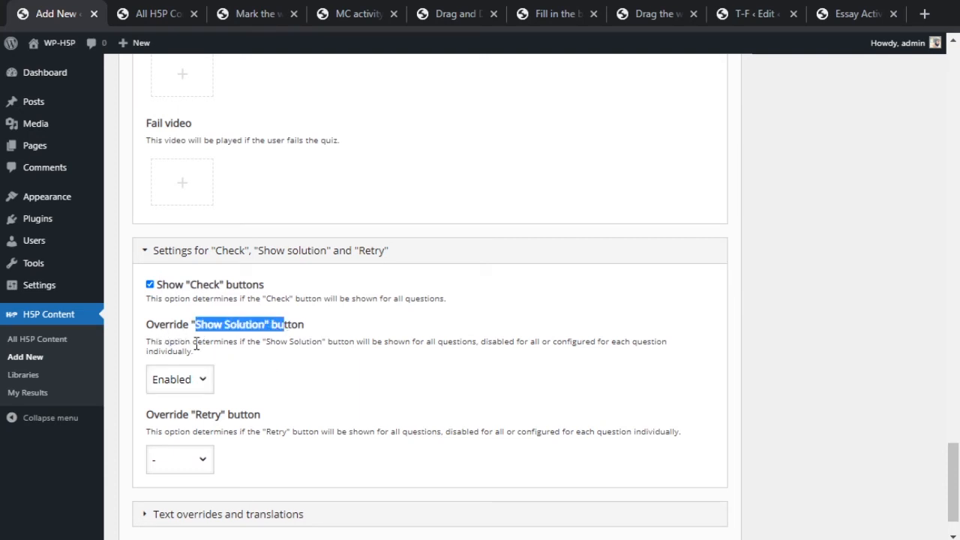
left_click_drag(148, 327, 324, 332)
left_click(379, 362)
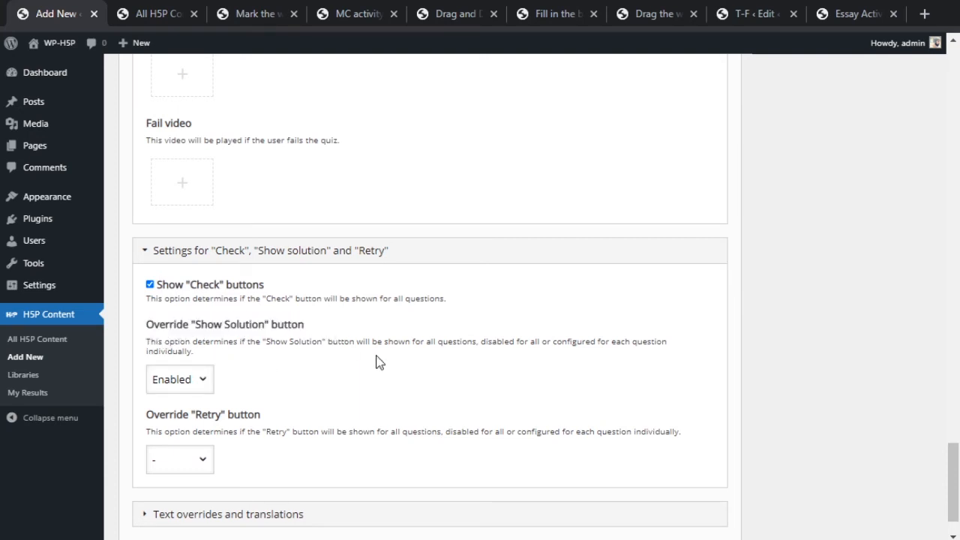
Set the override for the "Retry" button to Enabled.
scroll(402, 364, "down", 1)
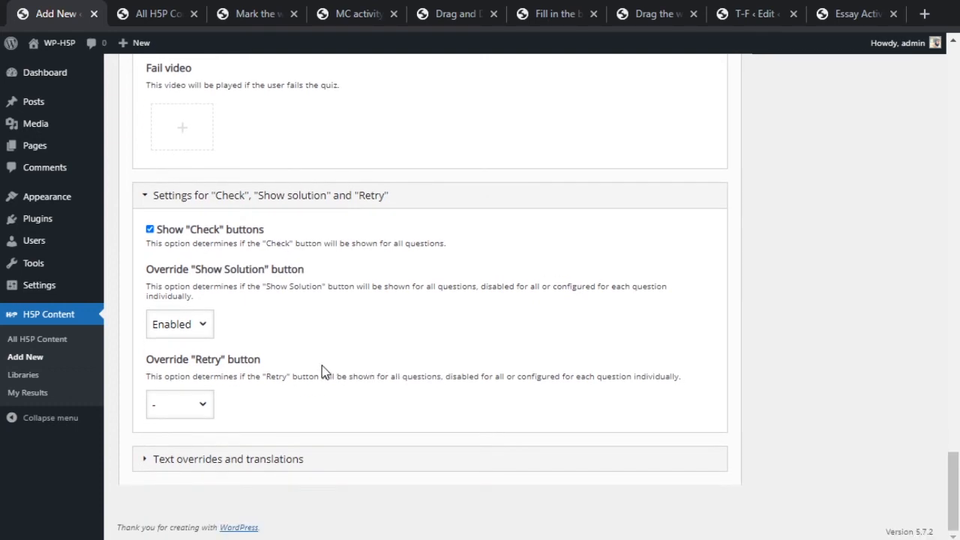
left_click_drag(159, 360, 261, 361)
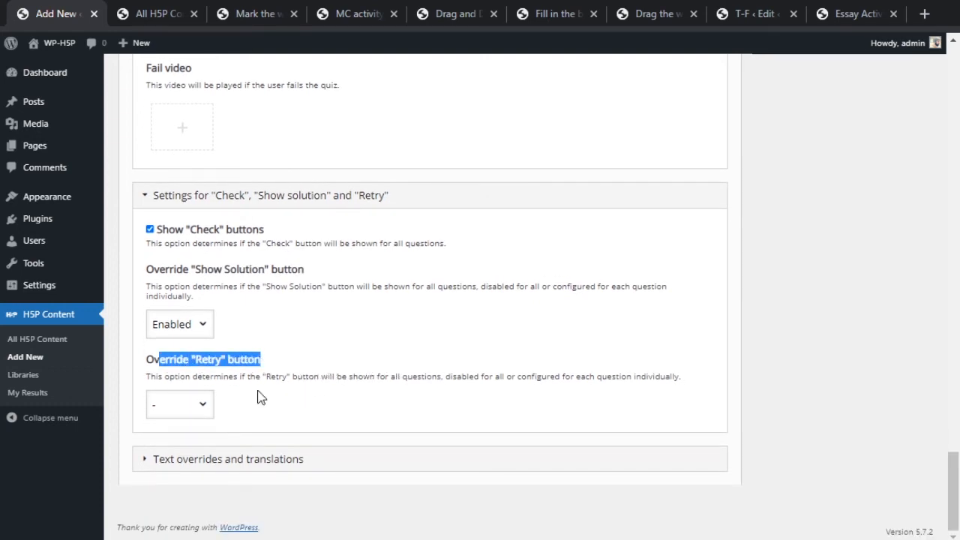
left_click(216, 440)
left_click(287, 403)
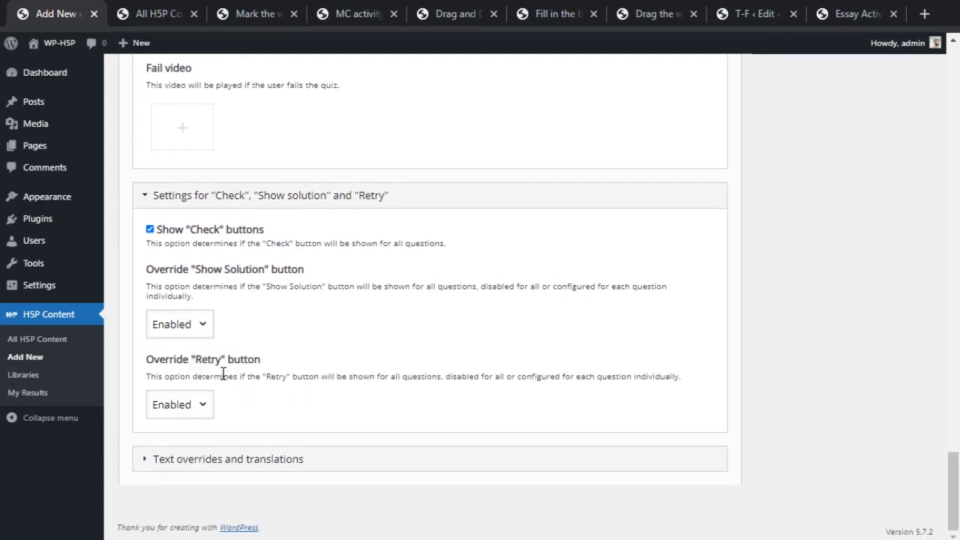
Reset the "Show Solution" and "Retry" button overrides to the unset option "-".
left_click(200, 334)
left_click(199, 351)
left_click(201, 363)
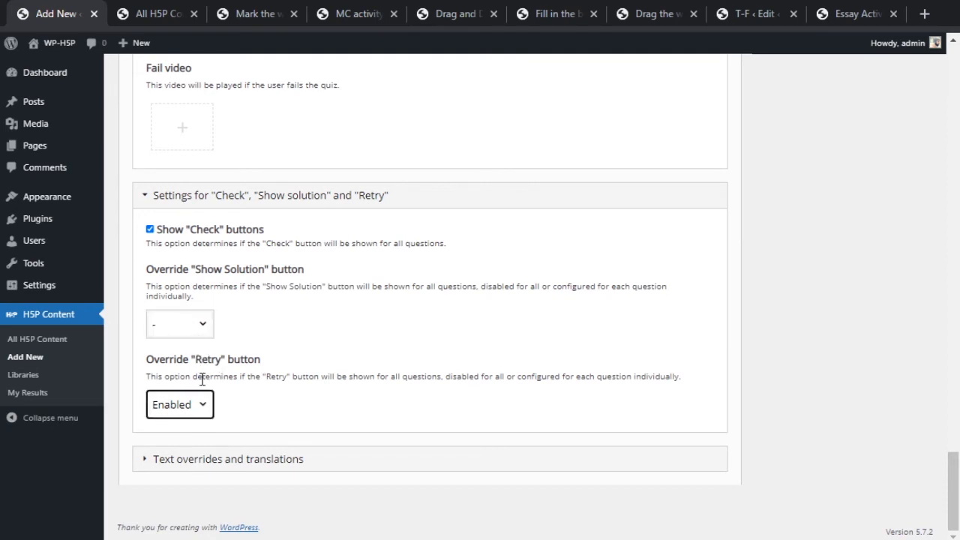
left_click(287, 417)
mouse_move(954, 512)
left_mouse_down()
mouse_move(954, 503)
mouse_move(956, 516)
left_mouse_up()
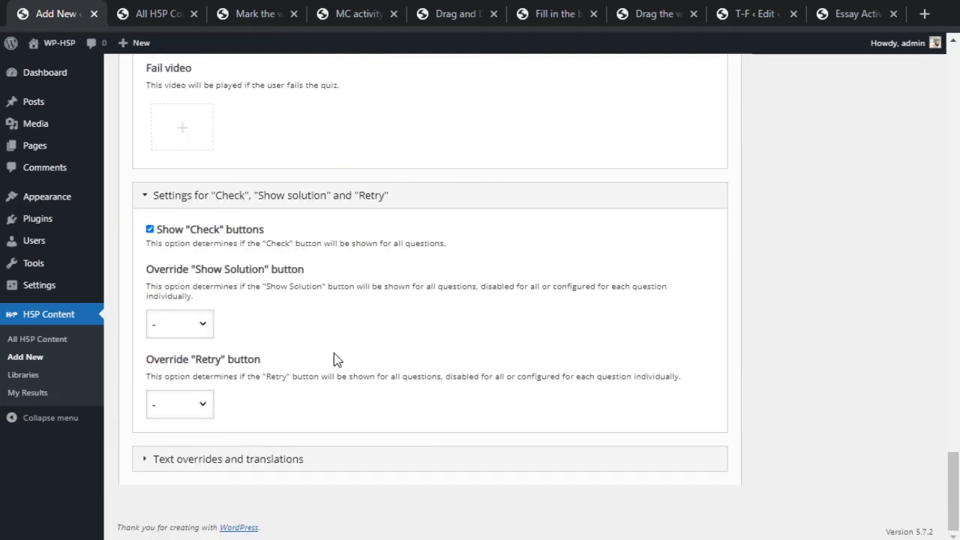
Expand the text overrides and translations and examine the Question Set's texts and the language choice.
left_click(216, 459)
scroll(302, 429, "down", 4)
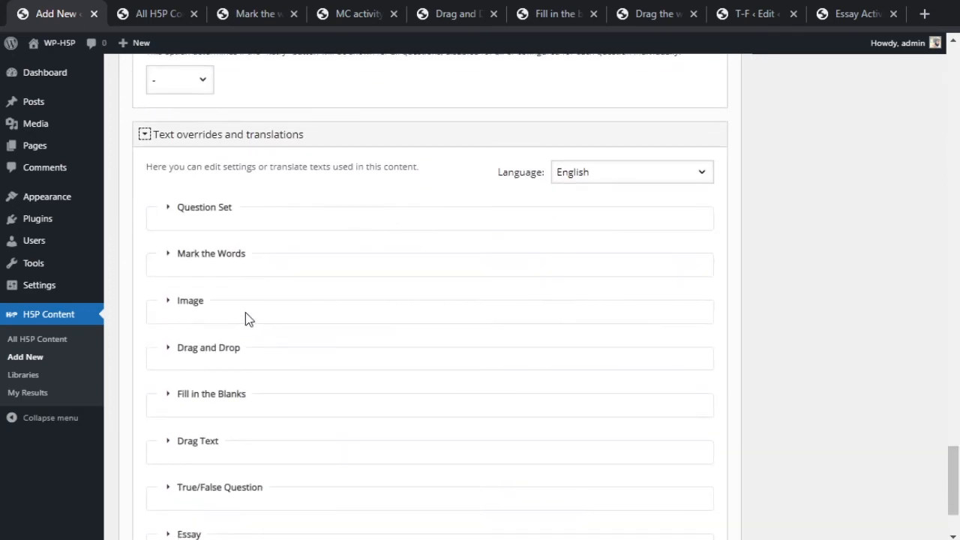
left_click(220, 219)
left_click(193, 246)
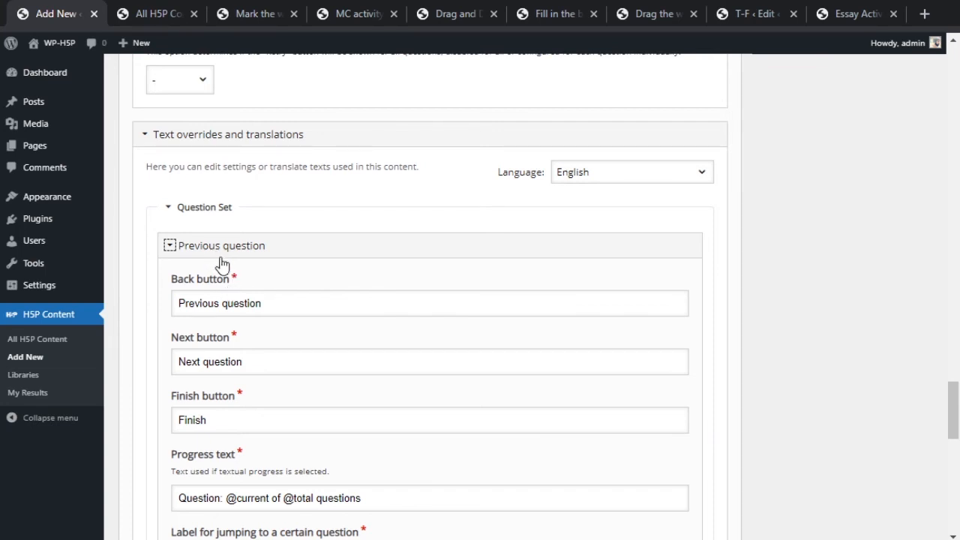
left_click(193, 246)
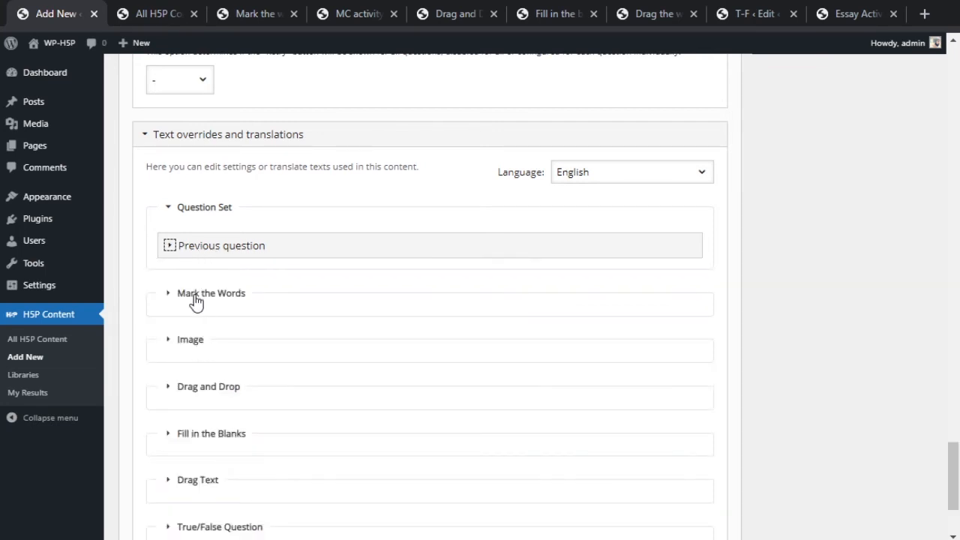
left_click(619, 172)
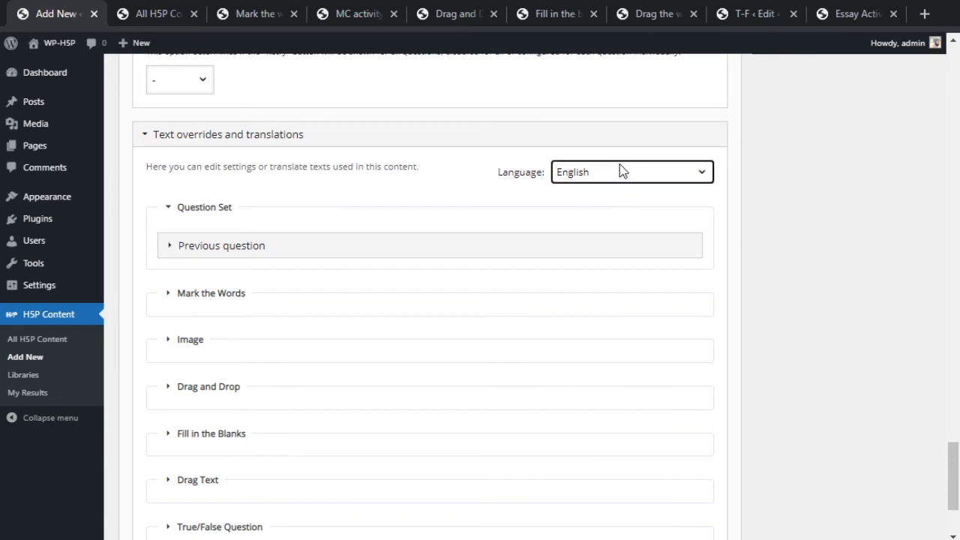
left_click(419, 205)
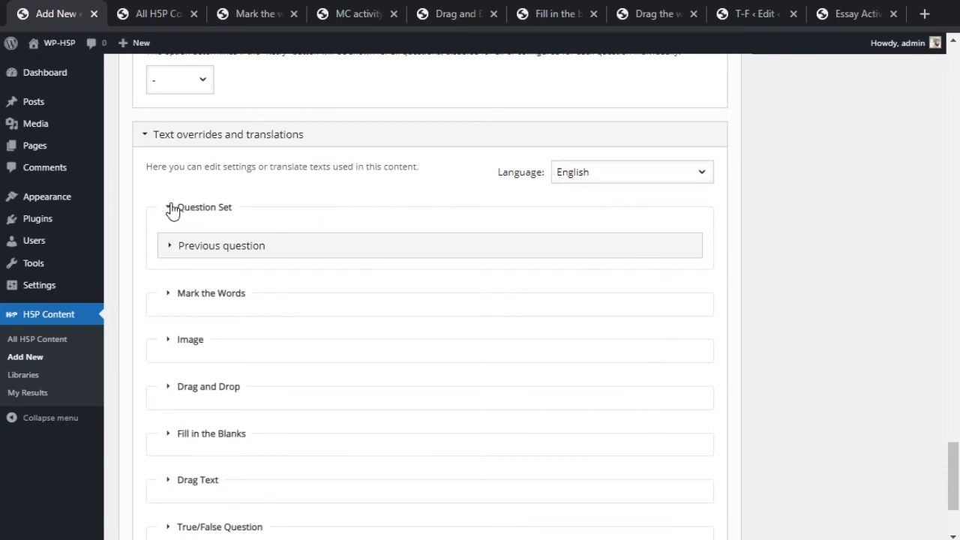
Change the Question Set's back button text to "last visited question" and collapse its text group.
left_click(209, 249)
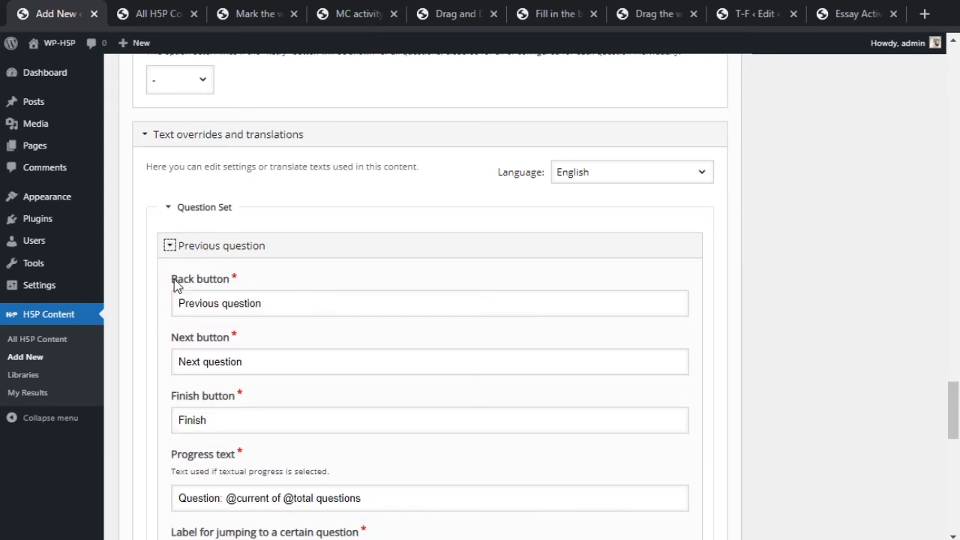
left_click_drag(173, 283, 224, 285)
left_click(280, 307)
left_click_drag(312, 304, 170, 310)
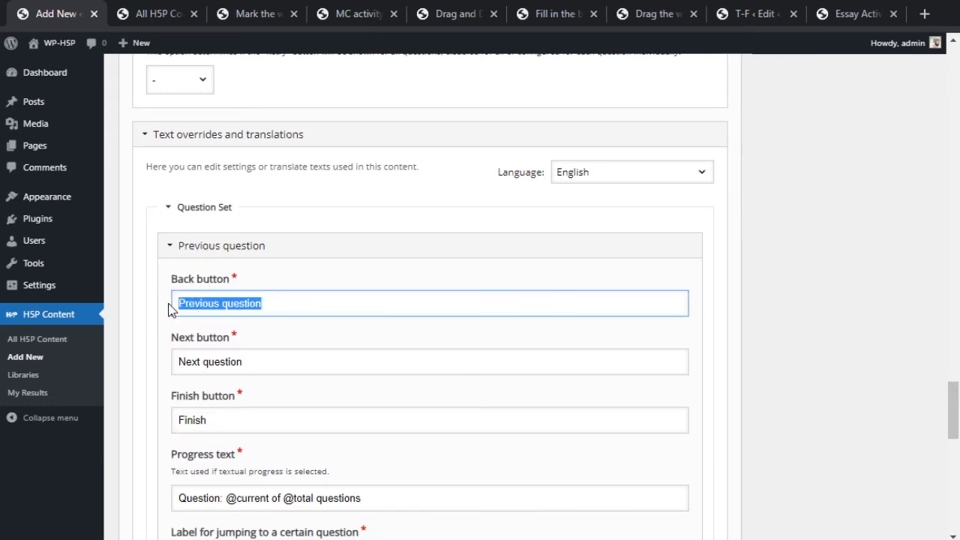
left_click(261, 305)
left_click_drag(219, 305, 173, 303)
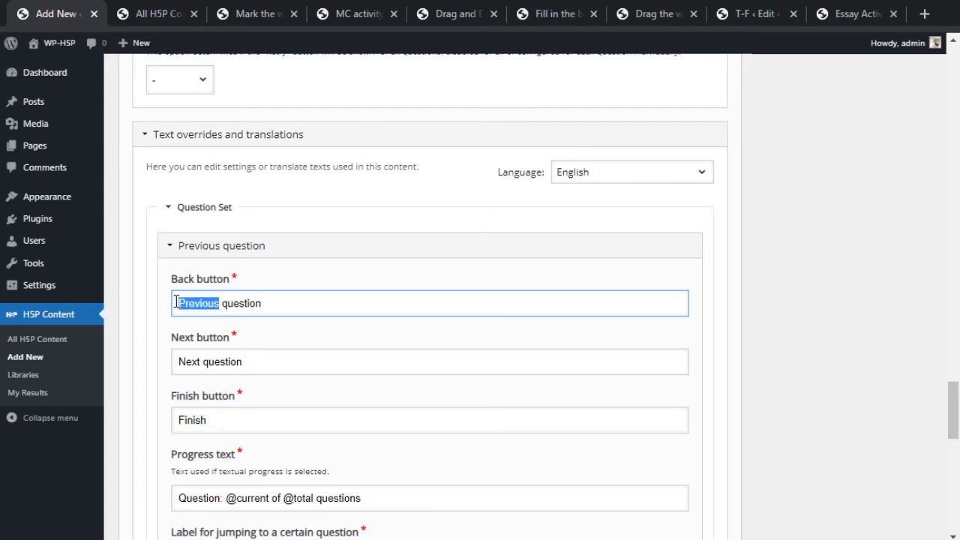
type("Last visited")
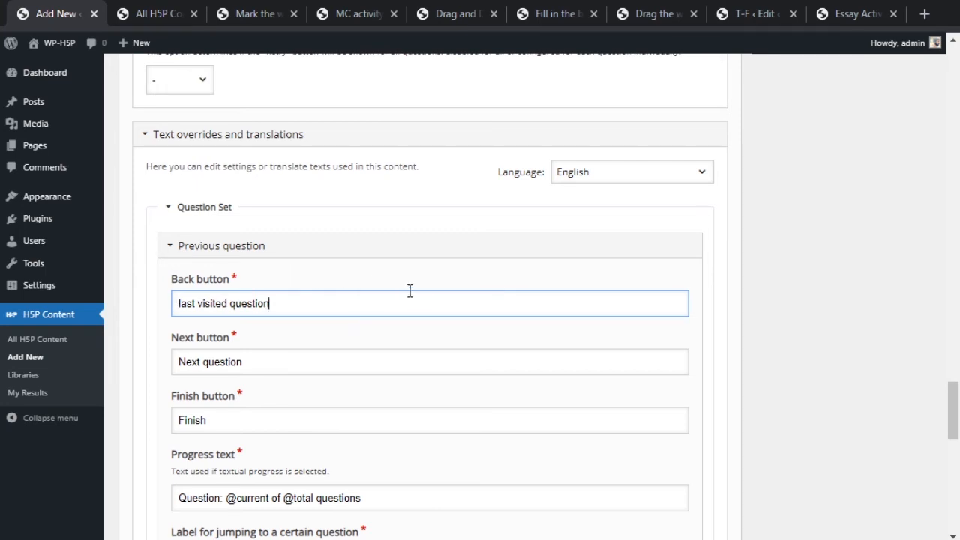
left_click(832, 322)
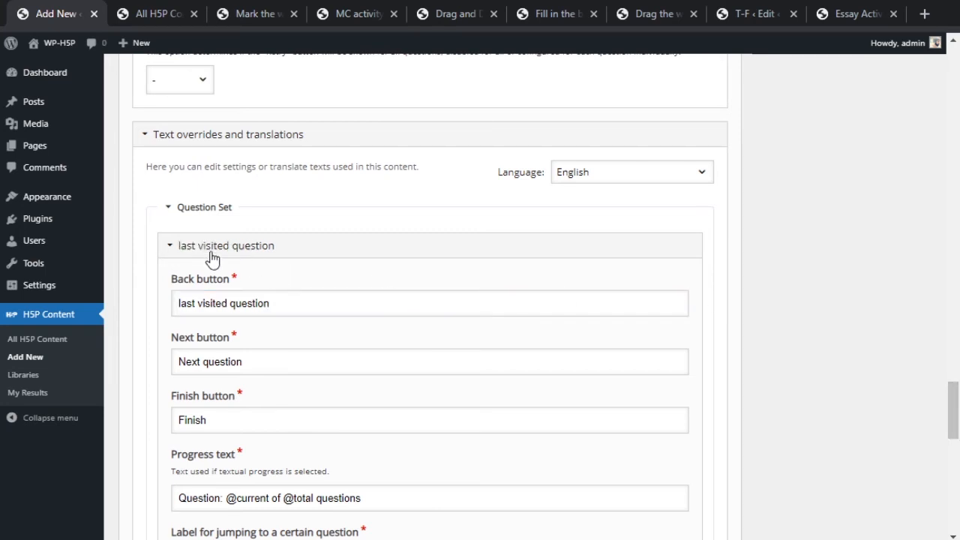
left_click(182, 252)
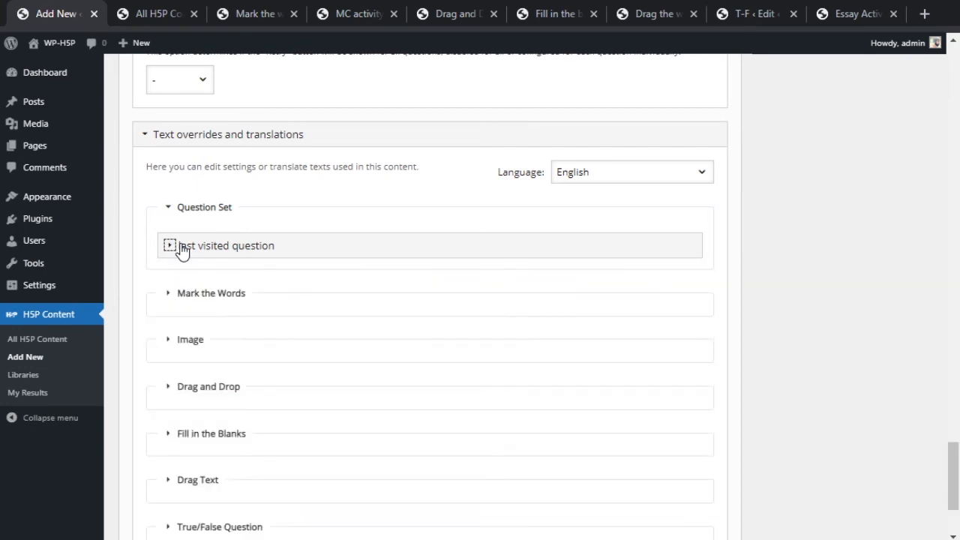
Collapse the text overrides section and turn off displaying the toolbar below the content.
left_click_drag(953, 469, 953, 441)
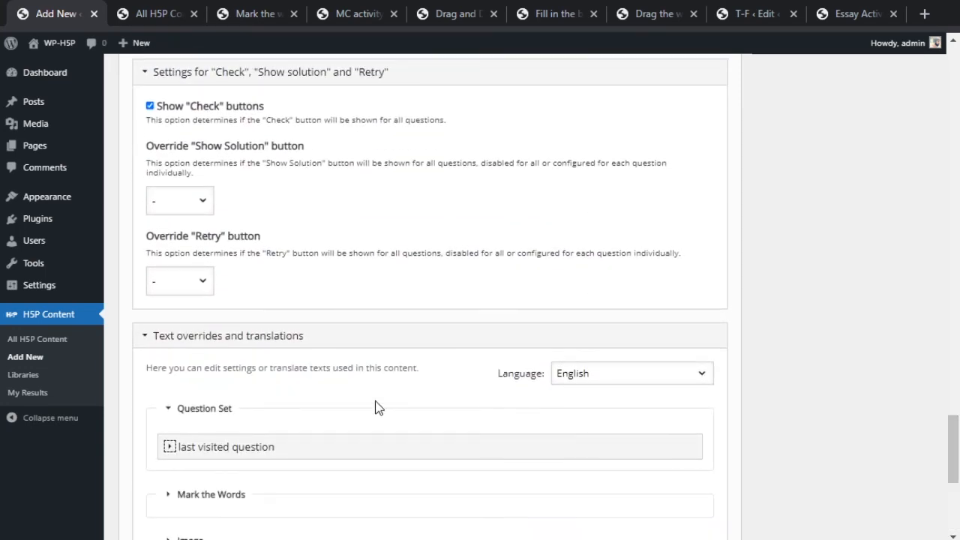
left_click(203, 336)
scroll(651, 360, "up", 15)
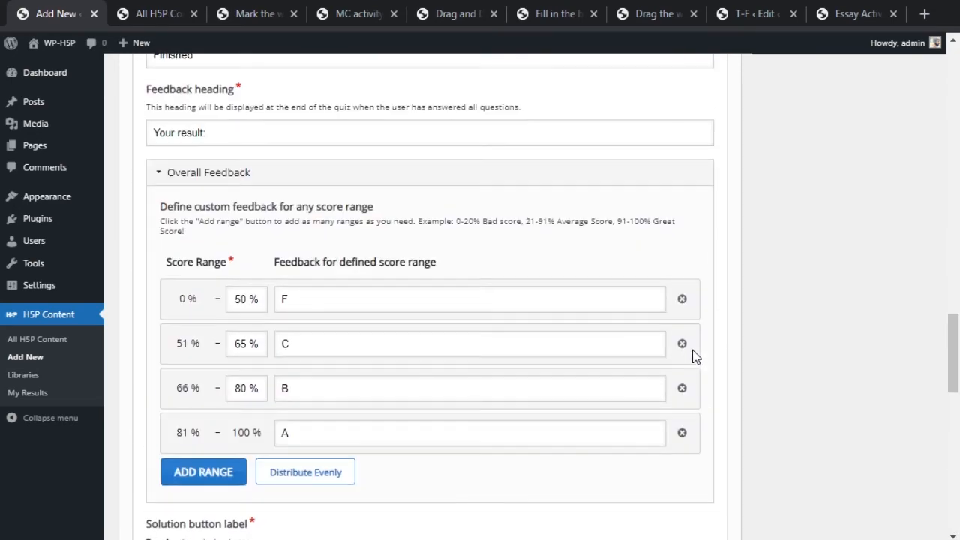
scroll(709, 337, "up", 20)
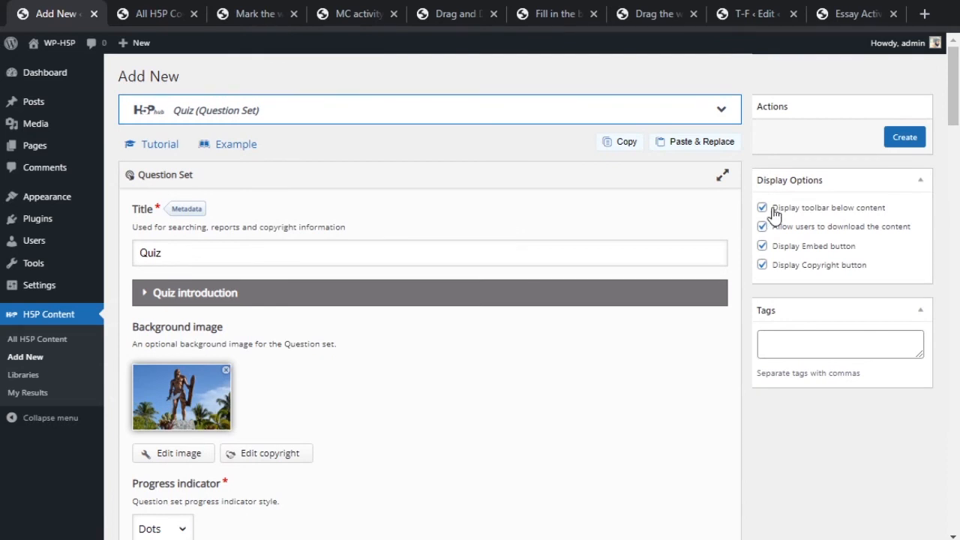
left_click(829, 210)
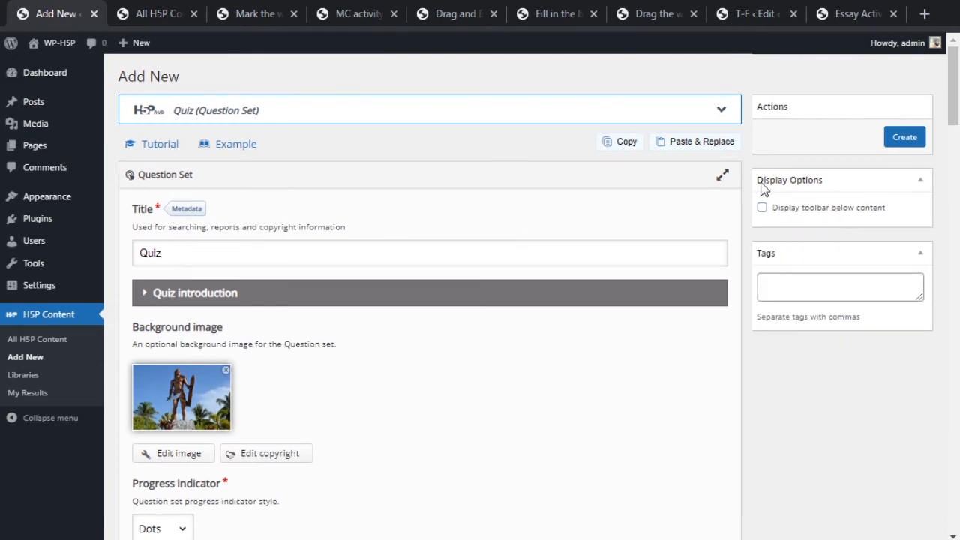
Create the quiz and preview its first two questions, returning to the verb-marking instruction.
left_click(903, 137)
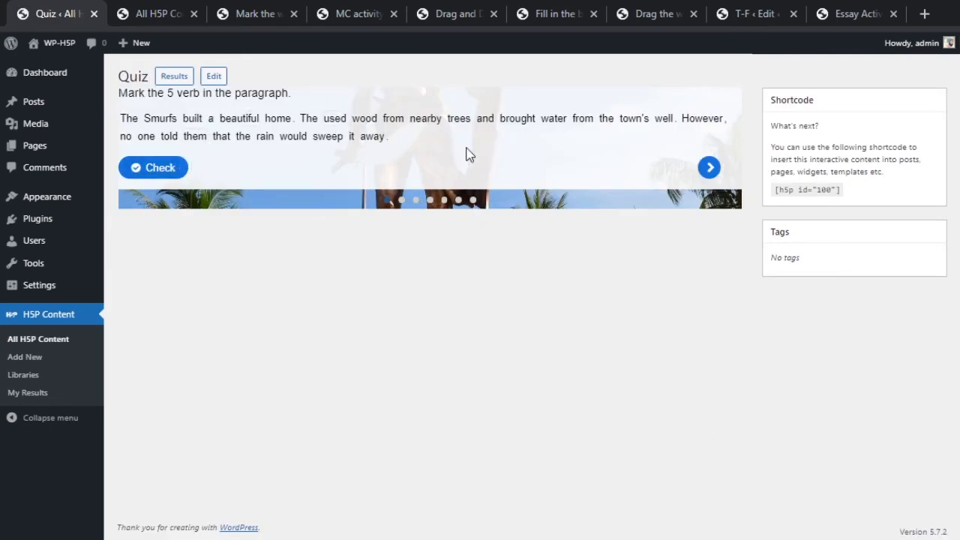
left_click(708, 168)
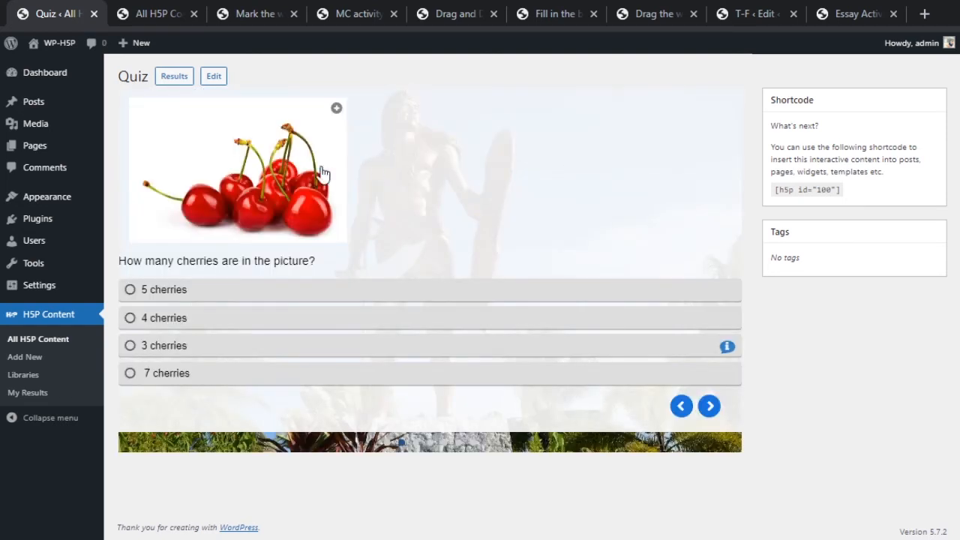
left_click(675, 406)
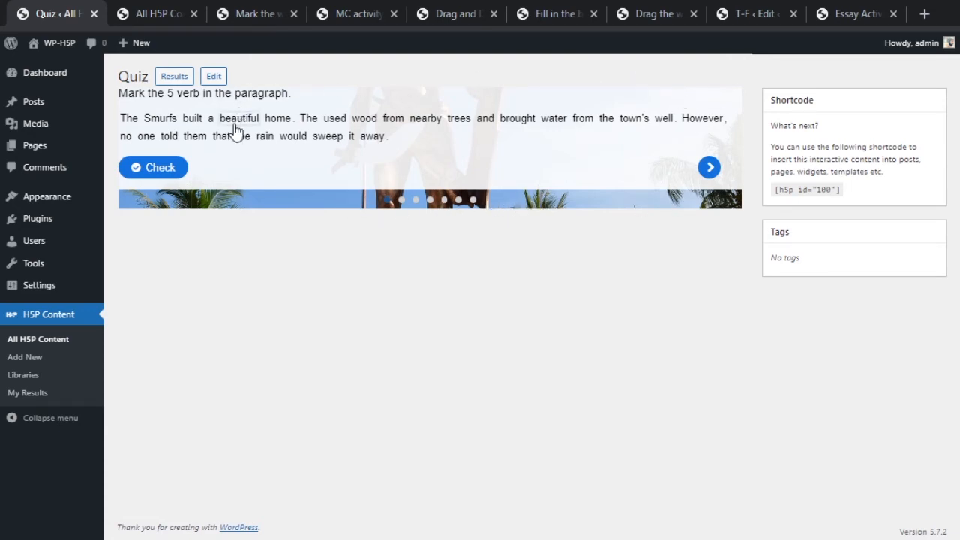
left_click_drag(120, 98, 294, 97)
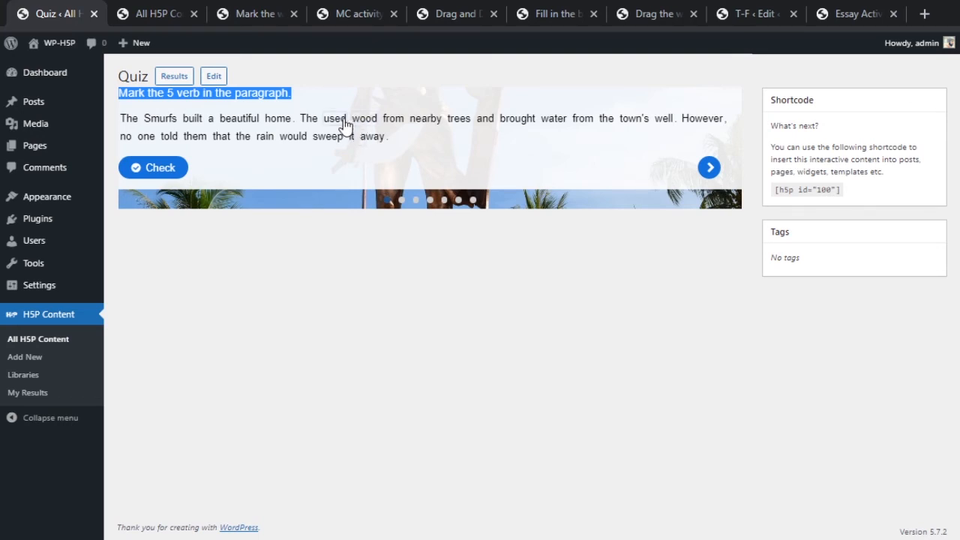
Mark "built", "used", "brought", "told" and "sweep" as the verbs in the paragraph and check the answer.
left_click(193, 121)
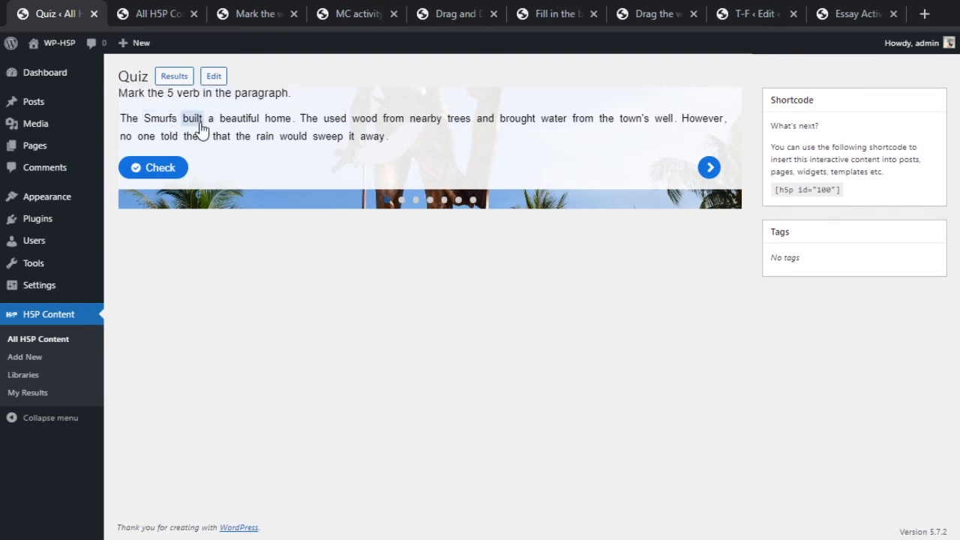
left_click(334, 124)
left_click(528, 123)
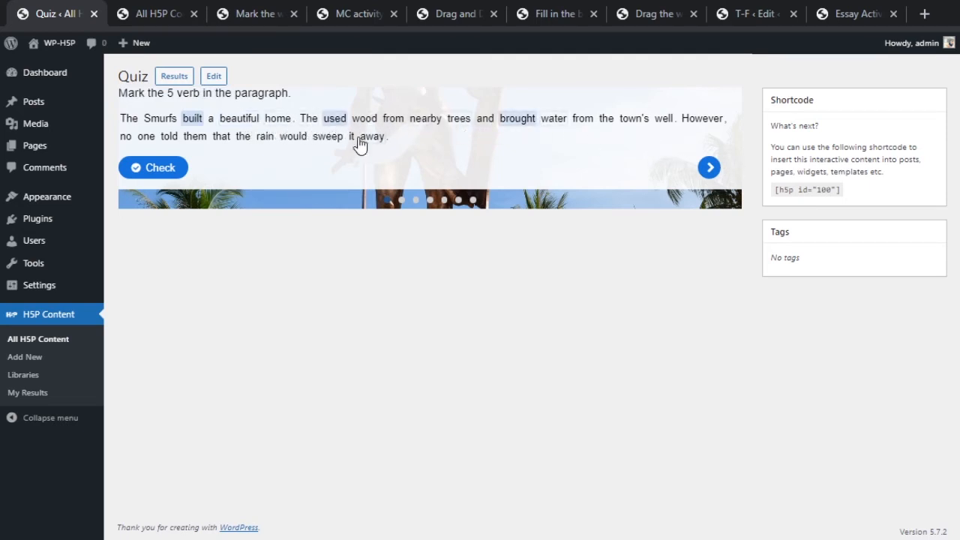
left_click(169, 142)
left_click(325, 140)
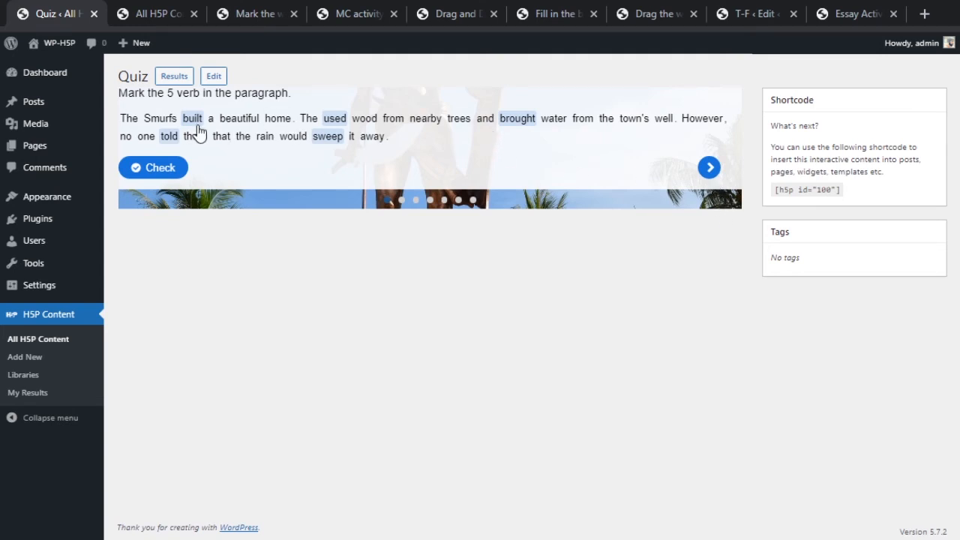
left_click(155, 176)
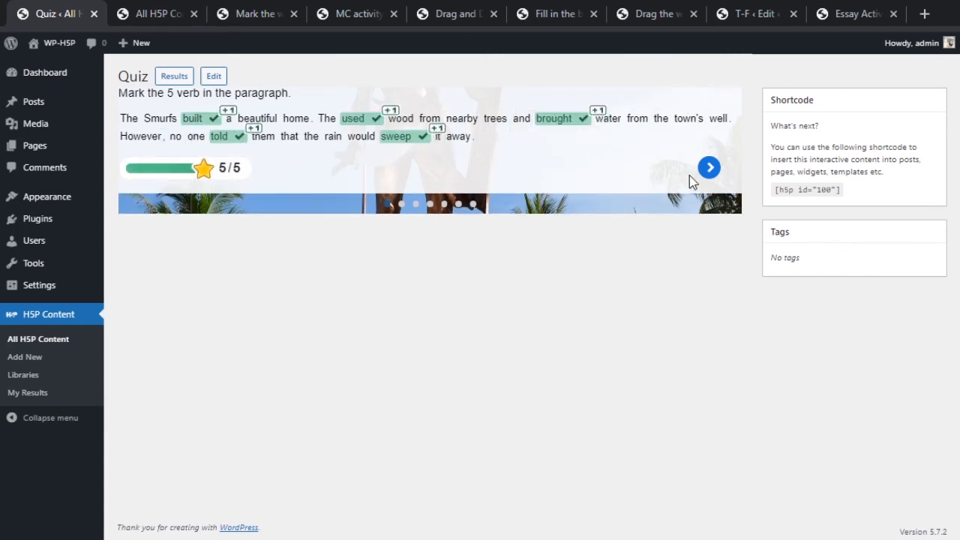
Go to the cherry-counting question and answer it with "7 cherries".
left_click(707, 168)
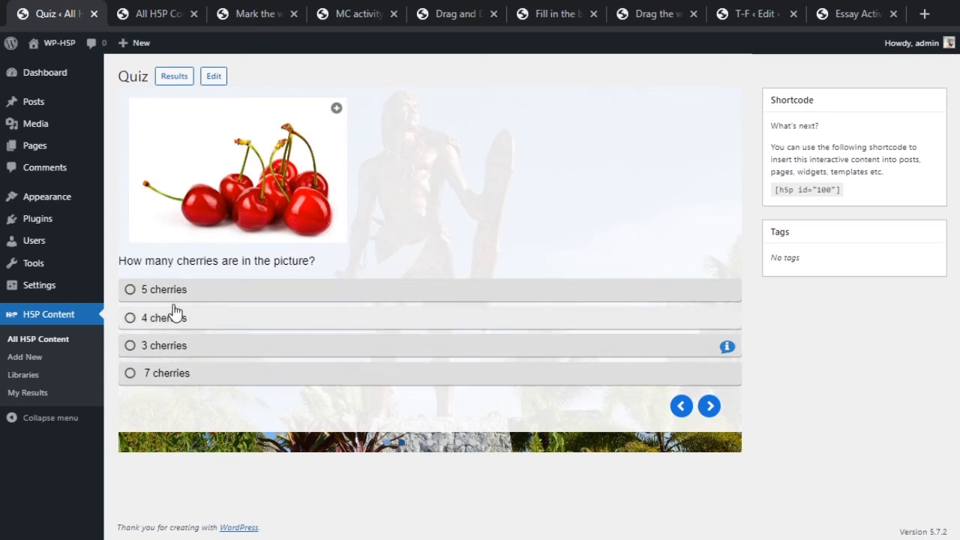
left_click(174, 372)
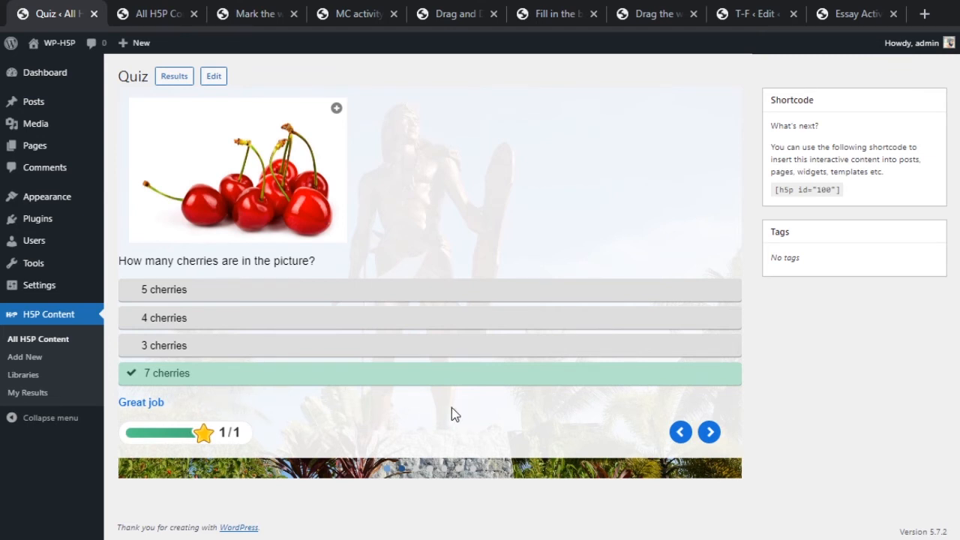
In the image matching question, place Italy on the leaning tower, France on the Eiffel Tower and Egypt on the pyramids, and check it.
left_click(709, 434)
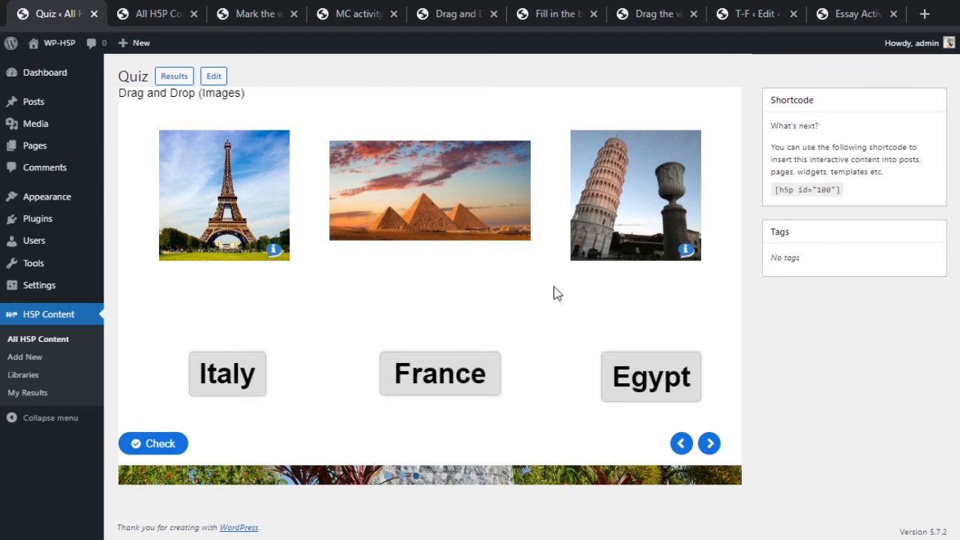
left_click_drag(233, 373, 592, 214)
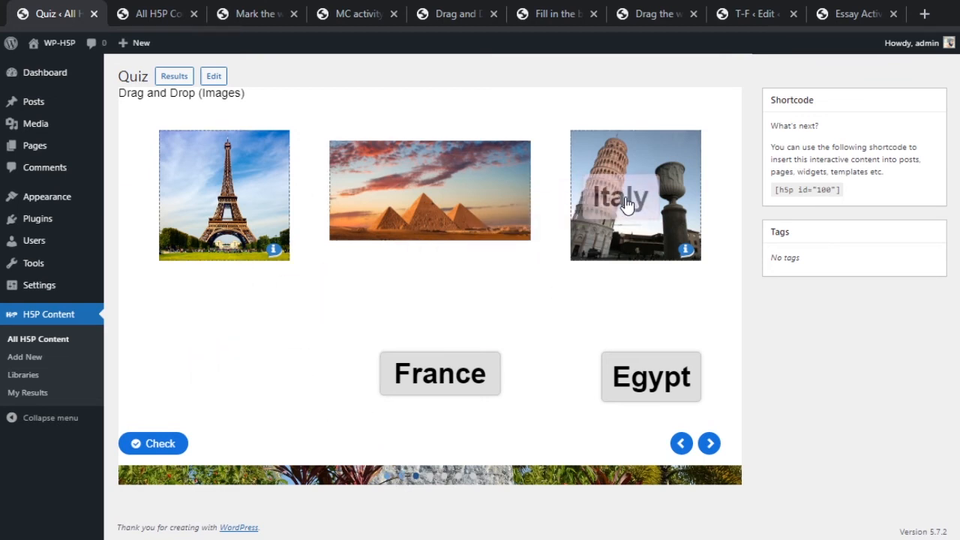
left_click_drag(422, 380, 258, 229)
left_click_drag(651, 377, 431, 194)
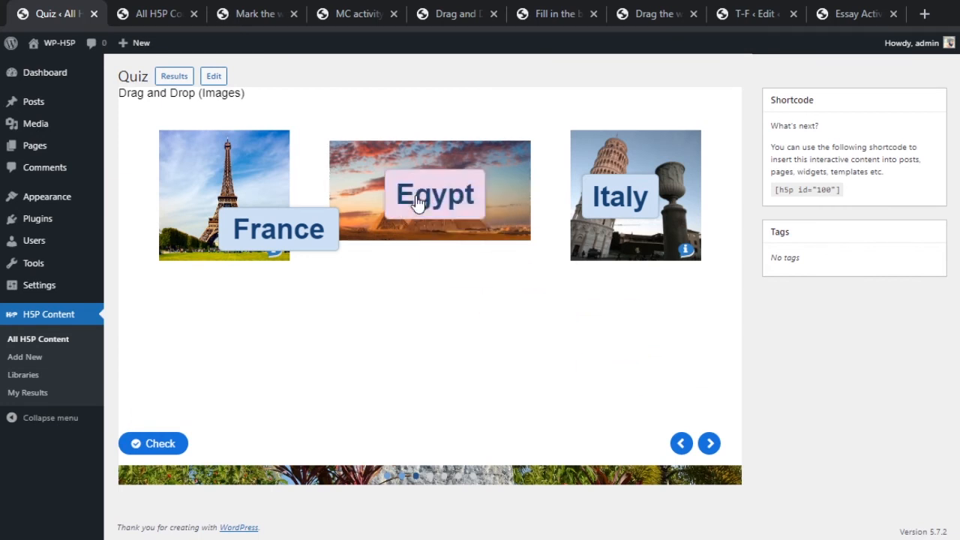
left_click(164, 443)
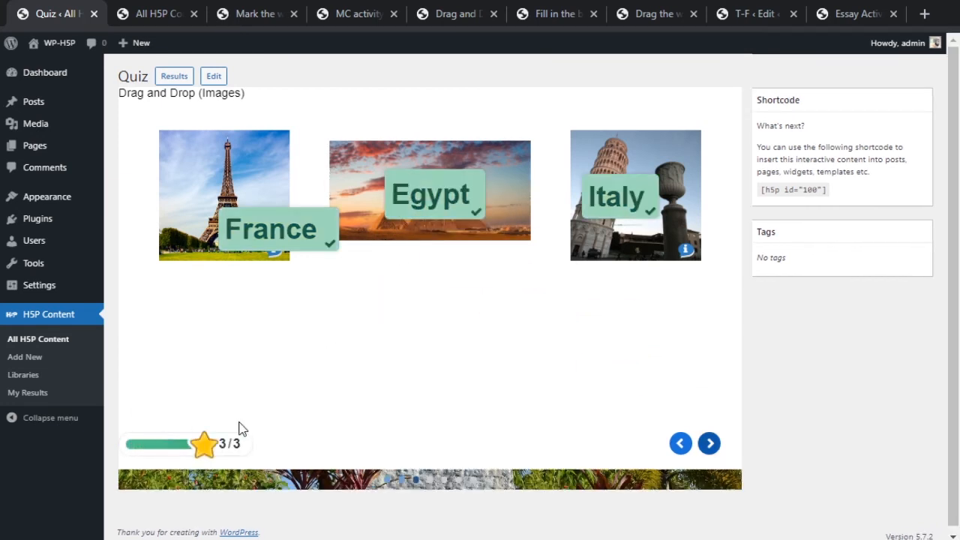
Fill in the missing words of the moon and sun sentences with "night" and "morning".
left_click(709, 445)
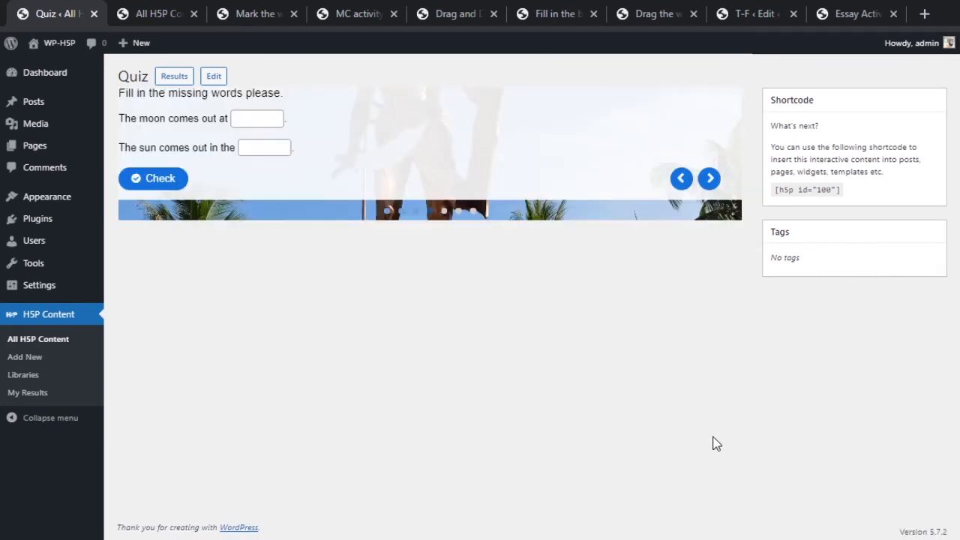
left_click(277, 113)
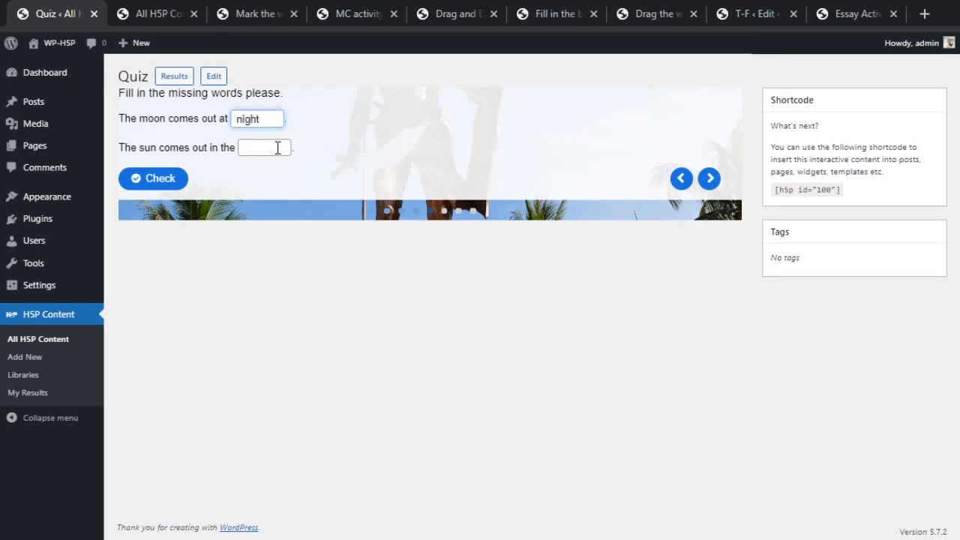
left_click(277, 148)
type("morning")
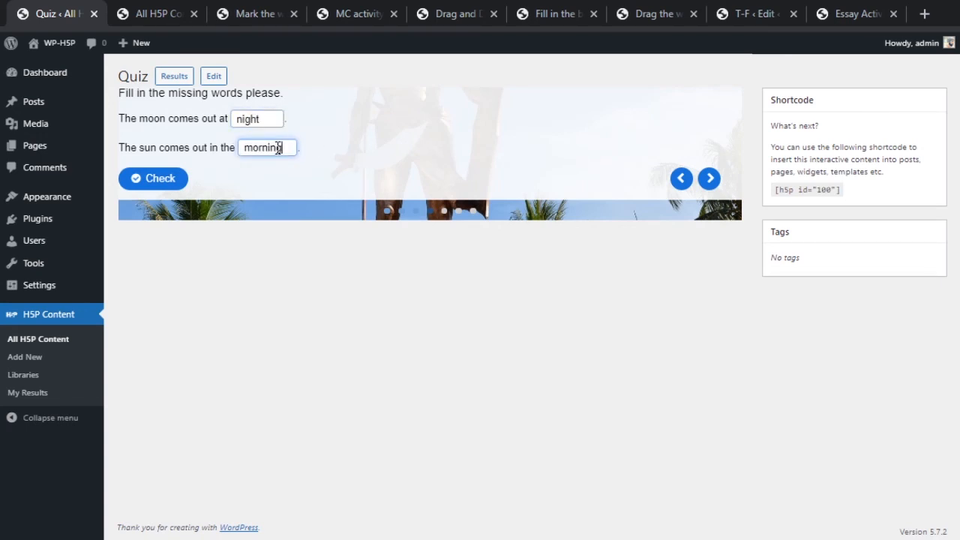
left_click(710, 180)
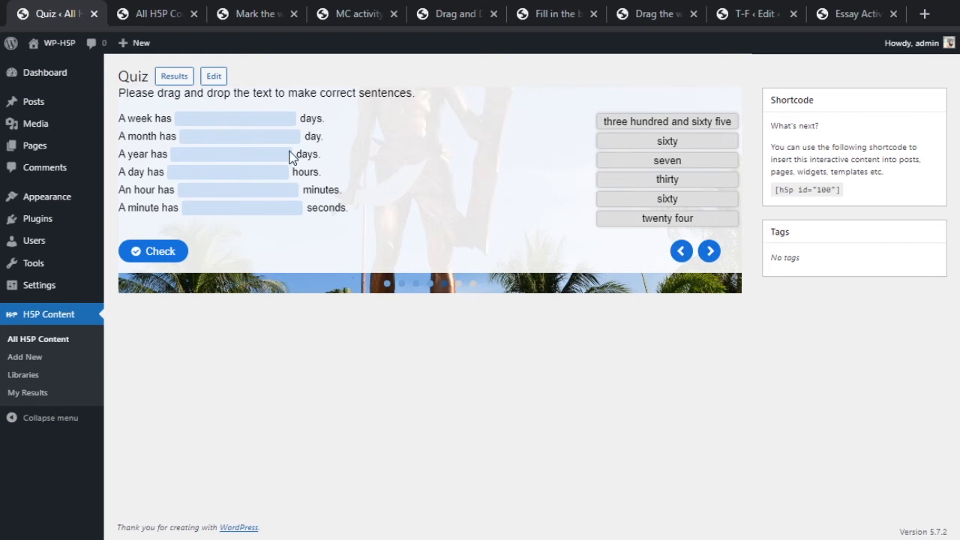
left_click(686, 253)
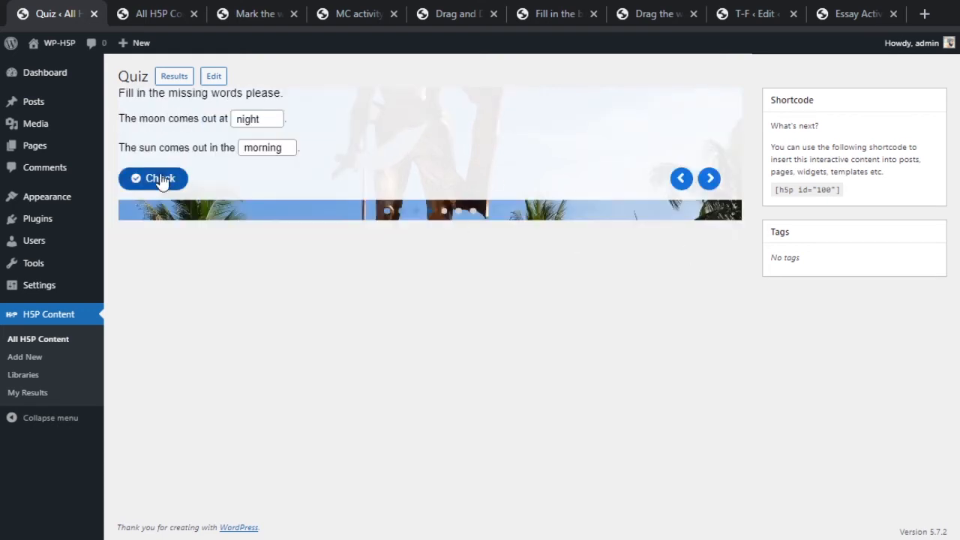
Place "three hundred and sixty five" in the week blank, "seven" in year, "sixty" in day and "twenty four" in hour, and check the answers.
left_click(708, 179)
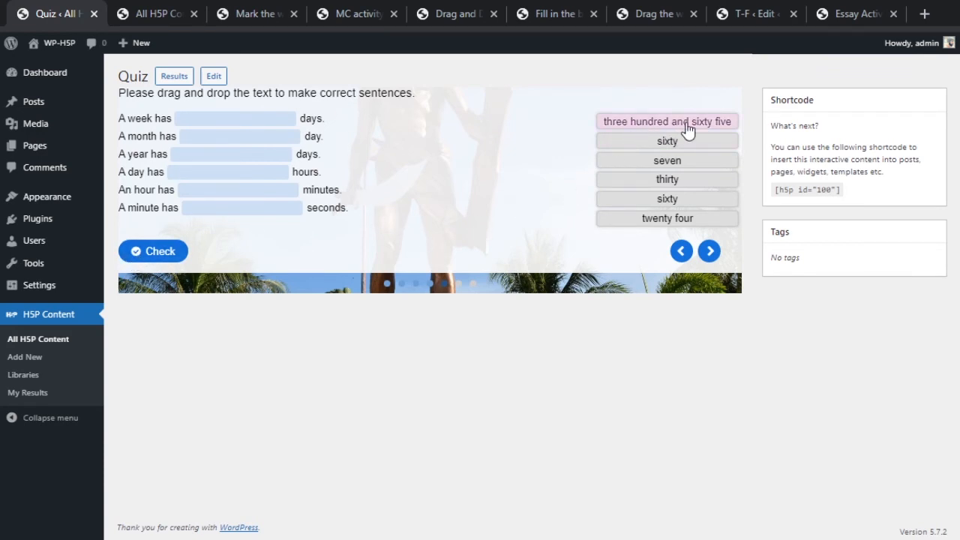
left_click_drag(687, 131, 587, 155)
left_click_drag(705, 141, 232, 156)
left_click_drag(685, 160, 214, 177)
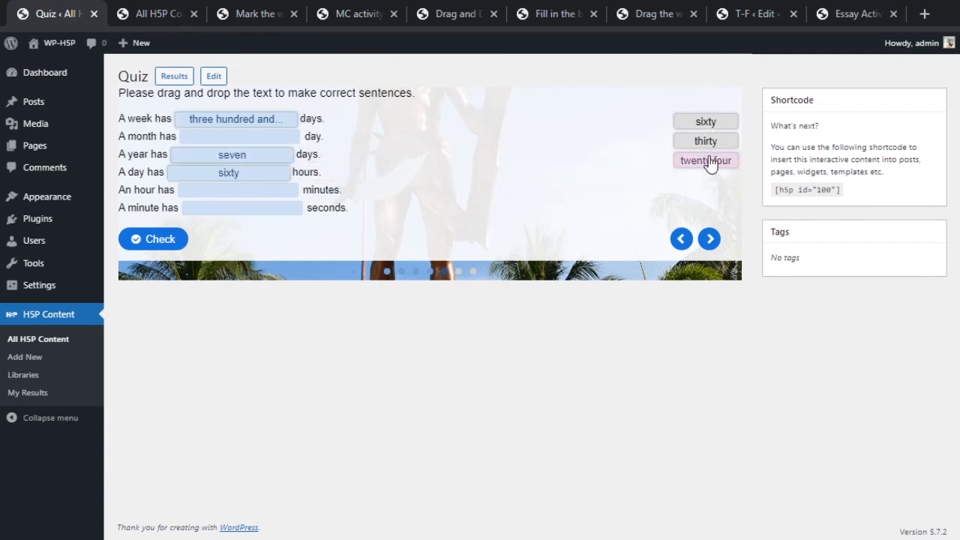
left_click_drag(711, 163, 264, 193)
left_click(139, 240)
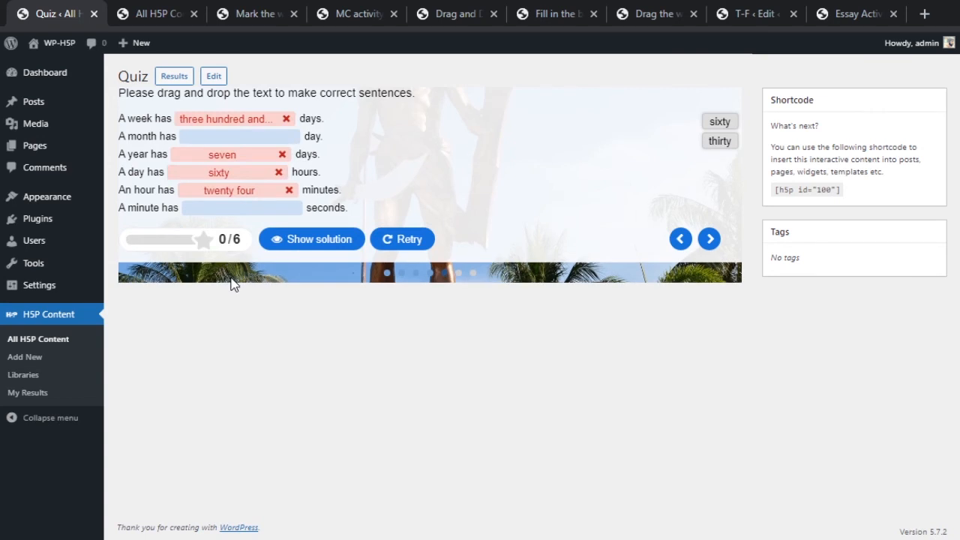
Go to the true/false question about the horse, answer "True" and check it.
left_click(710, 240)
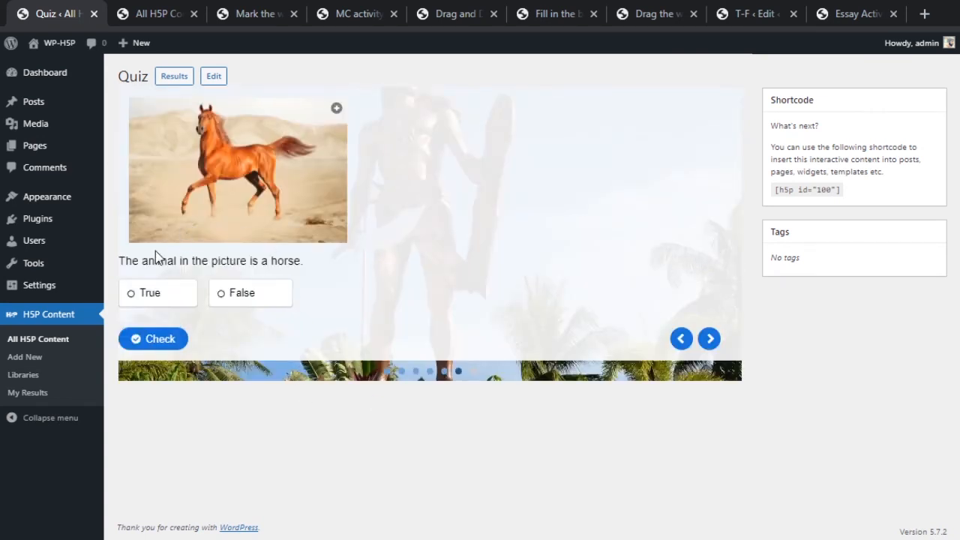
left_click(176, 298)
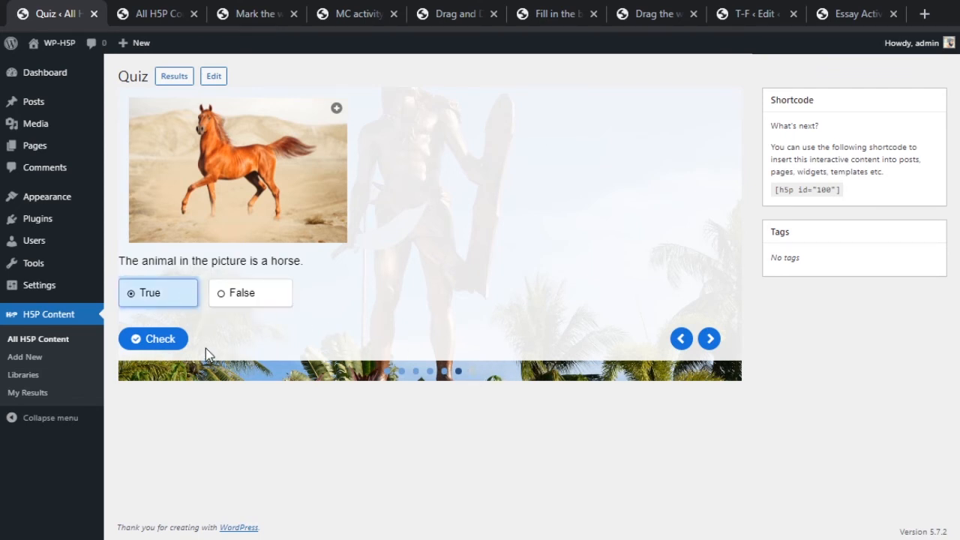
left_click(153, 339)
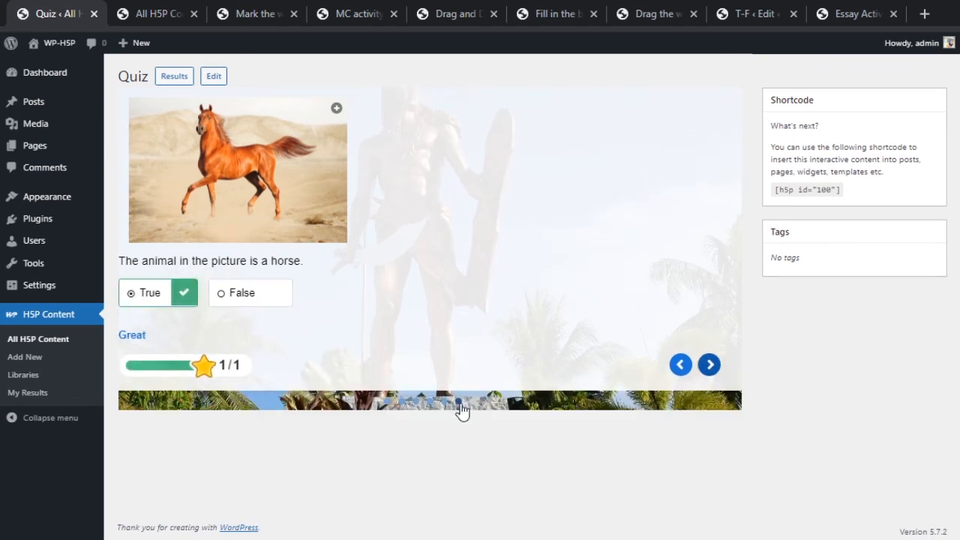
Go to the WW2 essay question and enter "easy" as a trial answer.
left_click(709, 364)
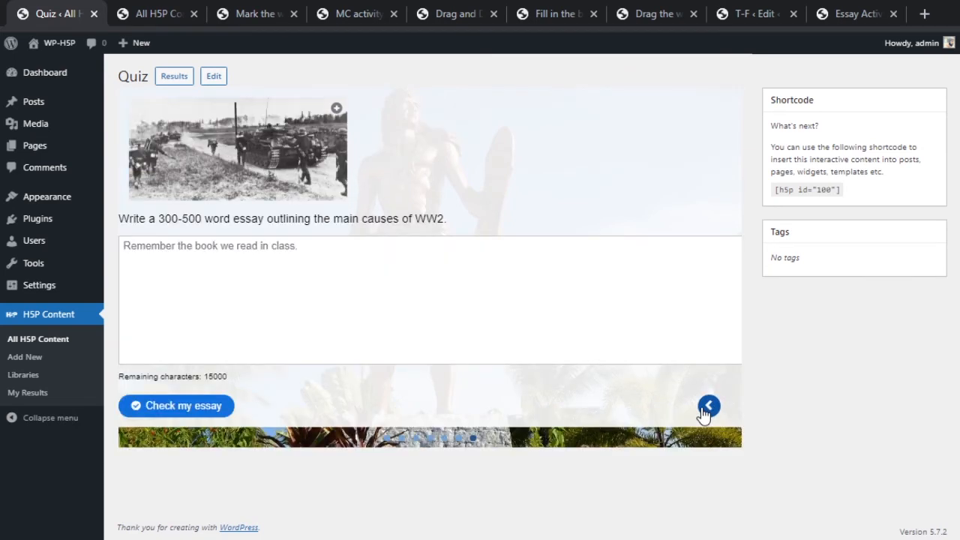
left_click(305, 279)
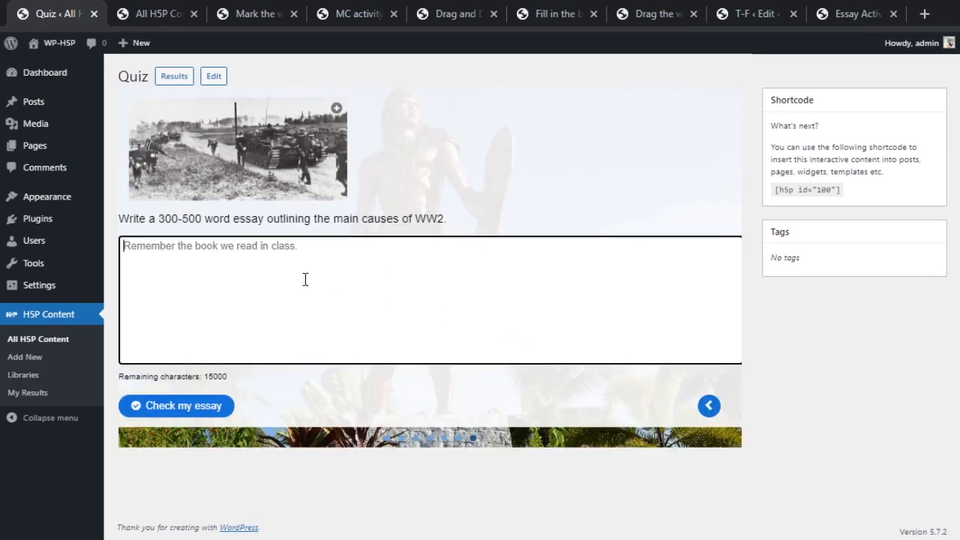
type("easy")
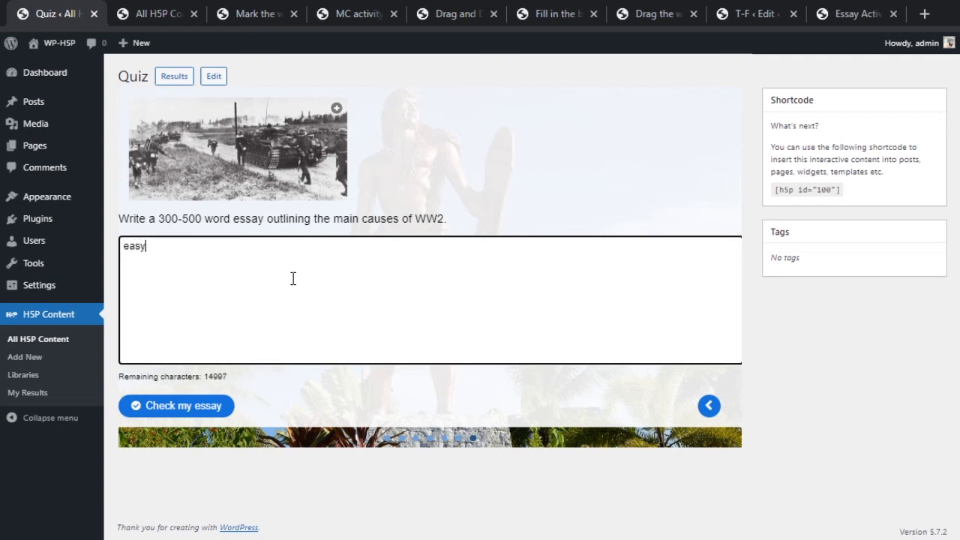
Replace the essay answer with the copied question text "Write a 300-500 word essay outlining the main causes of WW2.", repeated many times.
triple_click(334, 219)
key("ctrl+c")
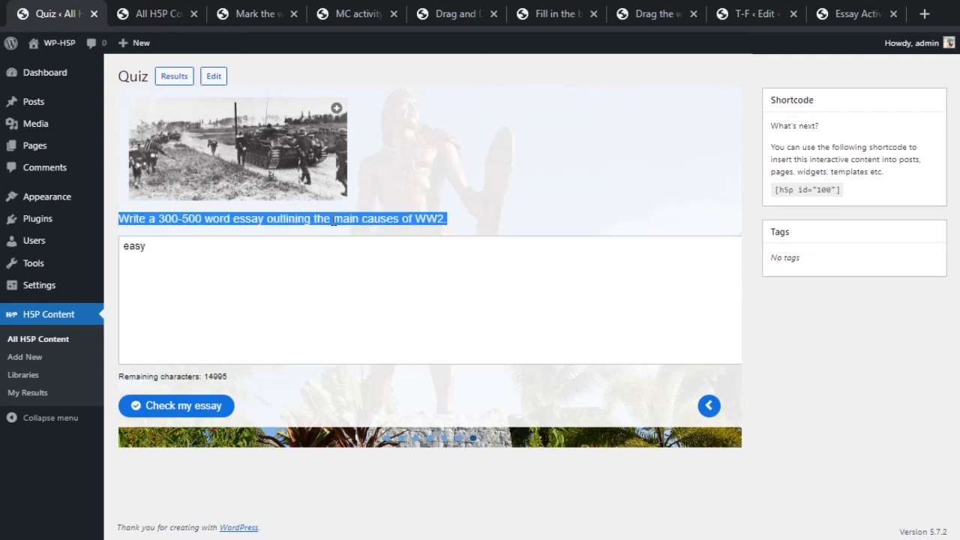
left_click(338, 293)
key("ctrl+a")
key("ctrl+v")
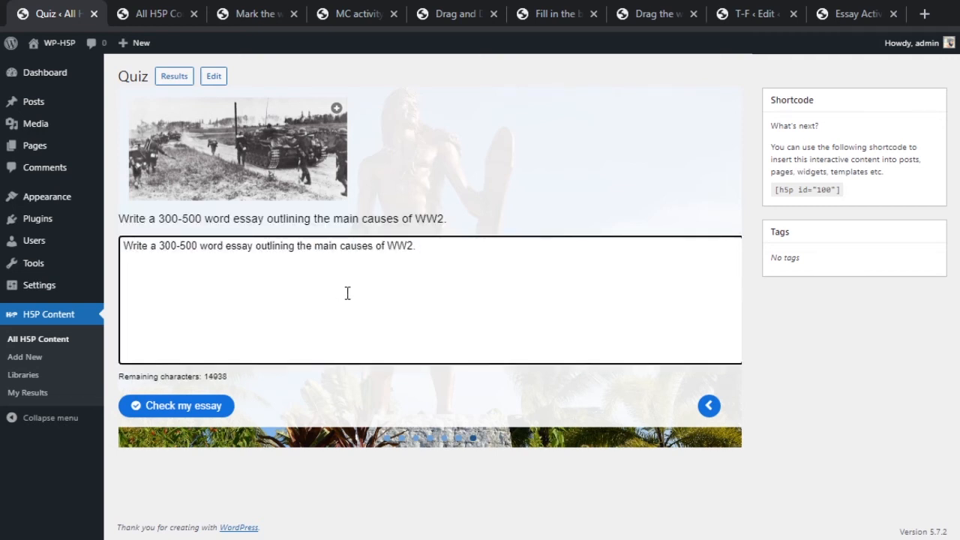
key("ctrl+v")
key("ctrl+v")
key("ctrl+v")
key("ctrl+v")
key("ctrl+v")
key("ctrl+v")
key("ctrl+v")
key("ctrl+v")
key("ctrl+v")
key("ctrl+v")
key("ctrl+v")
key("ctrl+v")
key("ctrl+v")
key("ctrl+v")
key("ctrl+v")
key("ctrl+v")
key("ctrl+v")
key("ctrl+v")
key("ctrl+v")
key("ctrl+v")
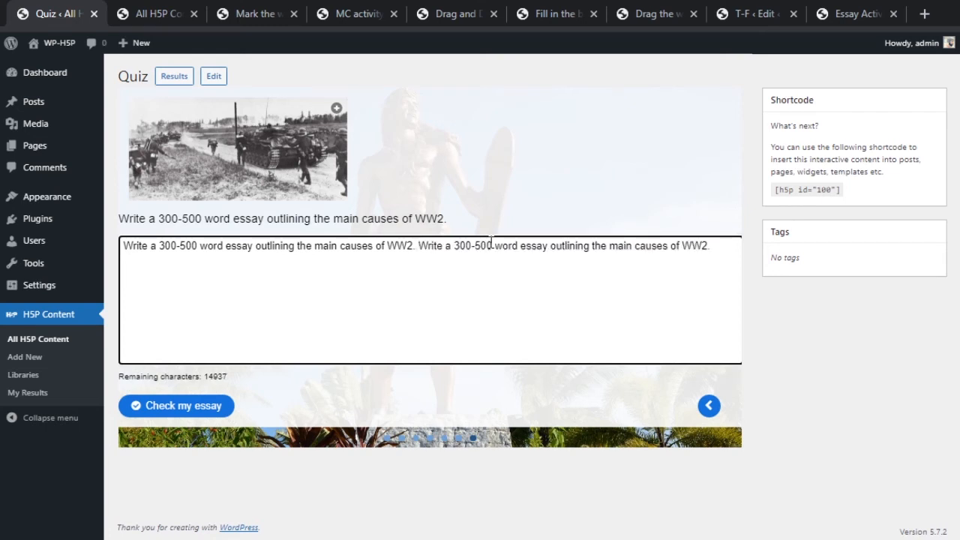
key("ctrl+v")
key("ctrl+v")
key("ctrl+v")
key("ctrl+v")
key("ctrl+v")
key("ctrl+v")
key("ctrl+v")
key("ctrl+v")
key("ctrl+v")
key("ctrl+v")
key("ctrl+v")
key("ctrl+v")
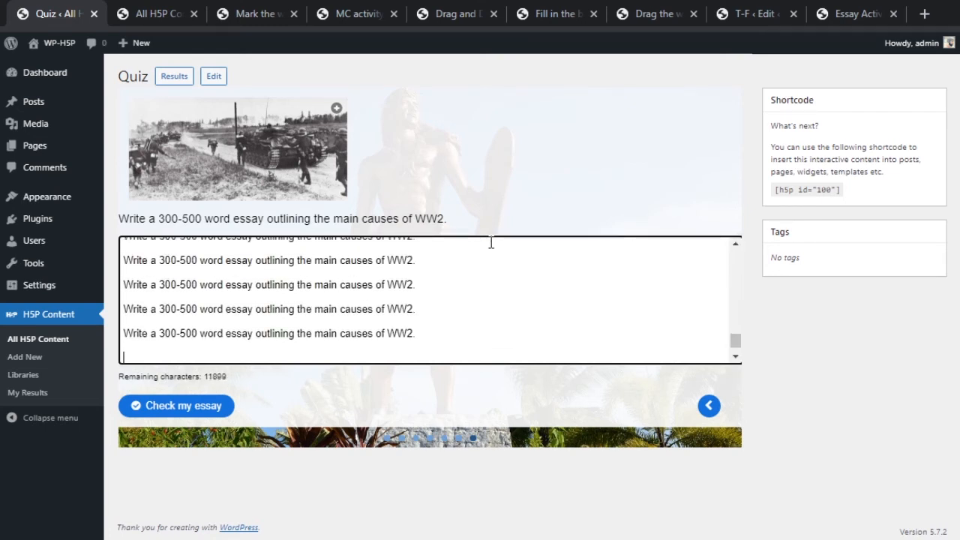
Check the essay and review its keyword feedback and score.
left_click(208, 412)
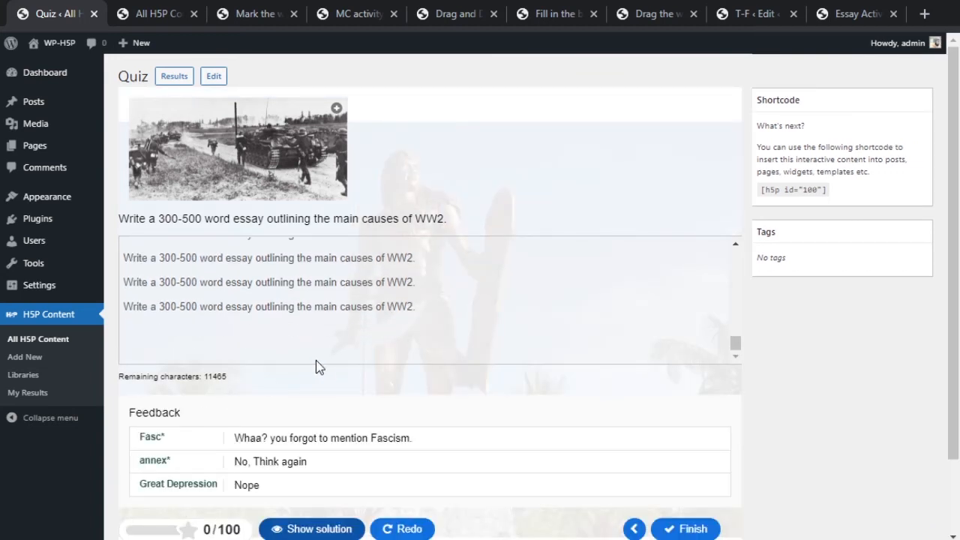
scroll(606, 428, "down", 2)
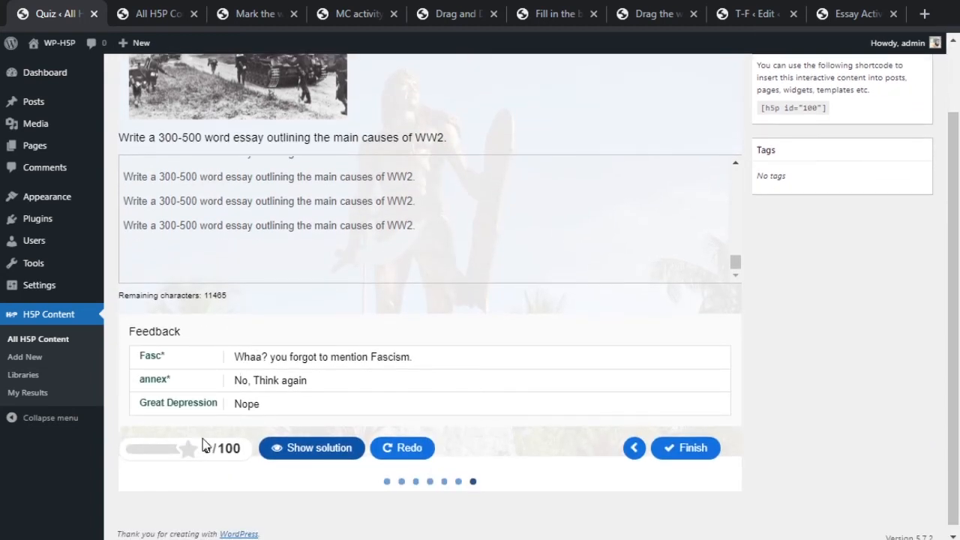
left_click_drag(203, 447, 235, 444)
left_click(235, 444)
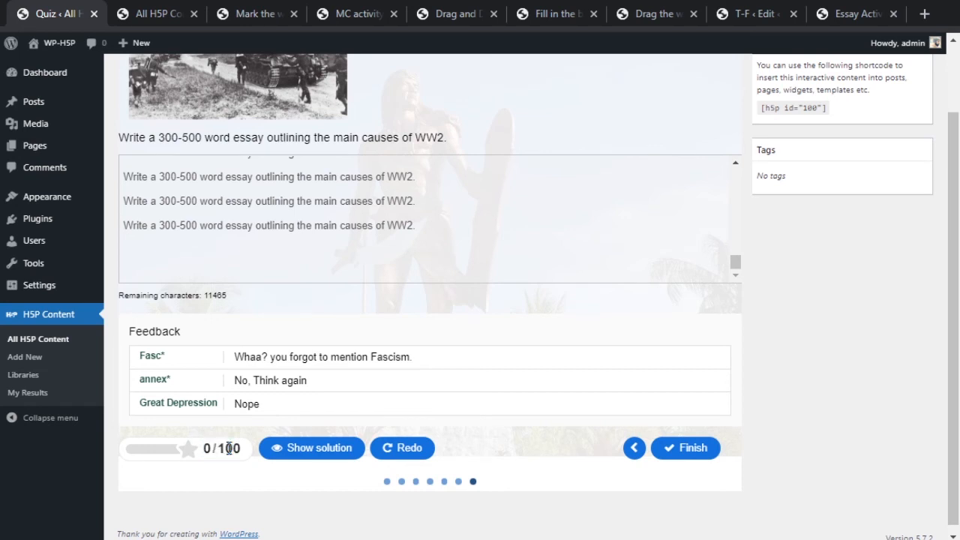
Finish the quiz and review the overall score and the grade feedback on the result screen.
left_click(685, 451)
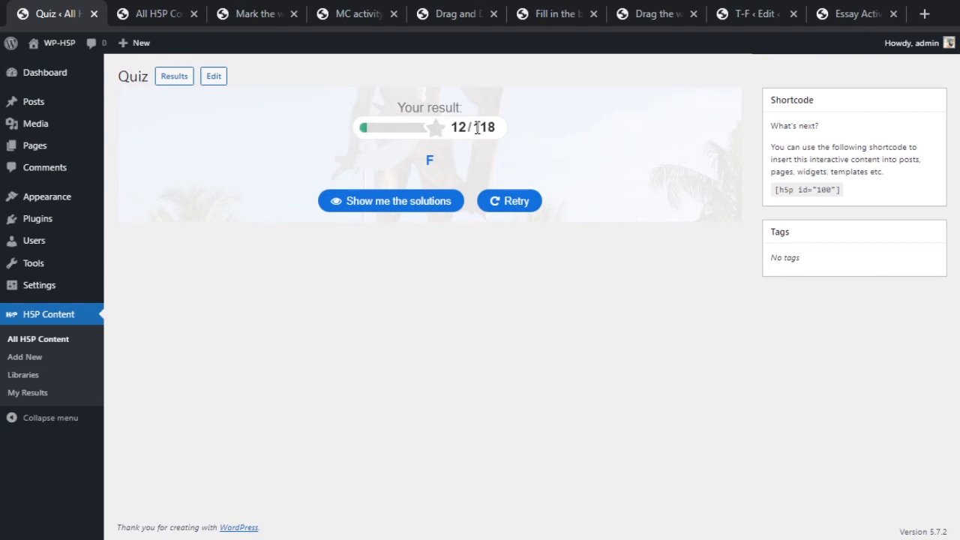
left_click_drag(474, 128, 499, 133)
left_click(522, 142)
left_click_drag(424, 160, 441, 166)
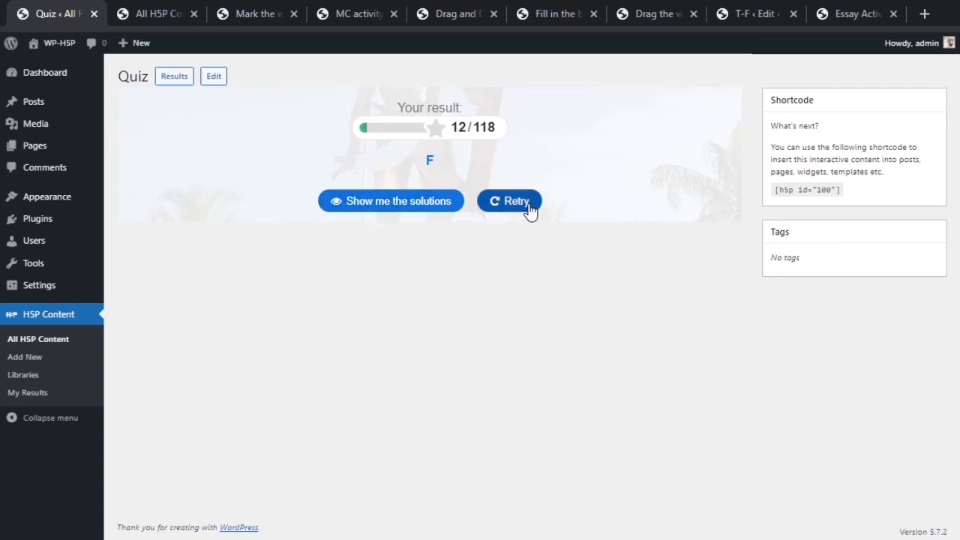
Show the quiz solutions, go through all the questions to the essay's sample solution and finish back at the result screen.
left_click(424, 203)
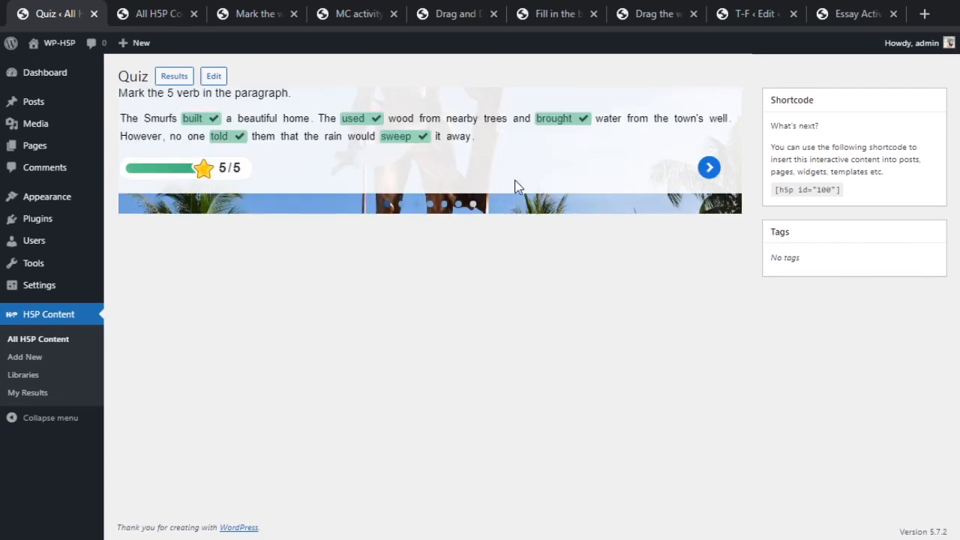
left_click(713, 168)
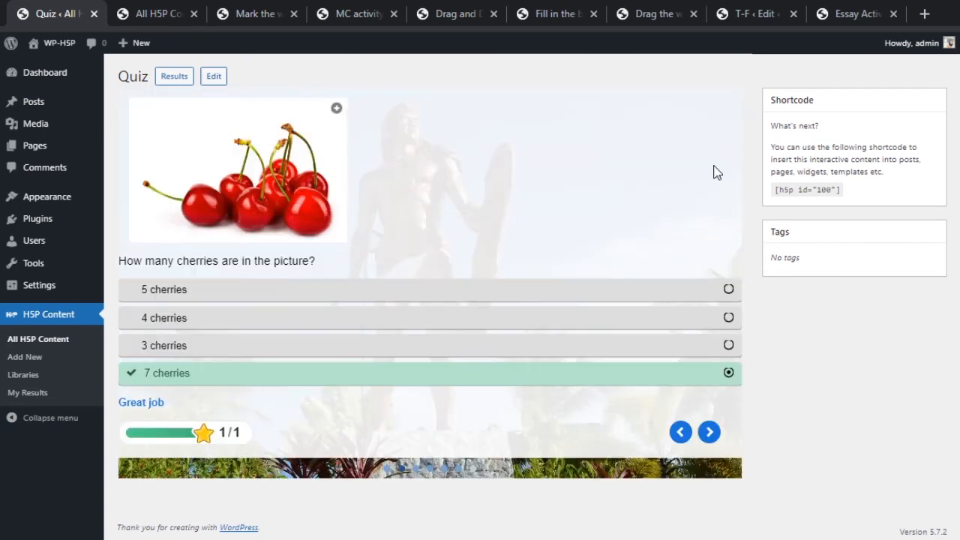
left_click(710, 433)
left_click(712, 443)
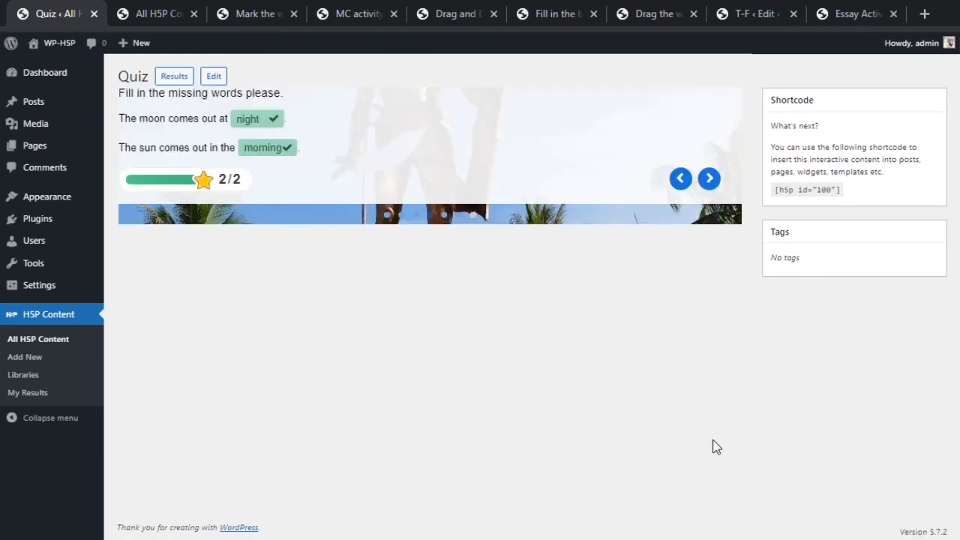
left_click(710, 180)
left_click(710, 242)
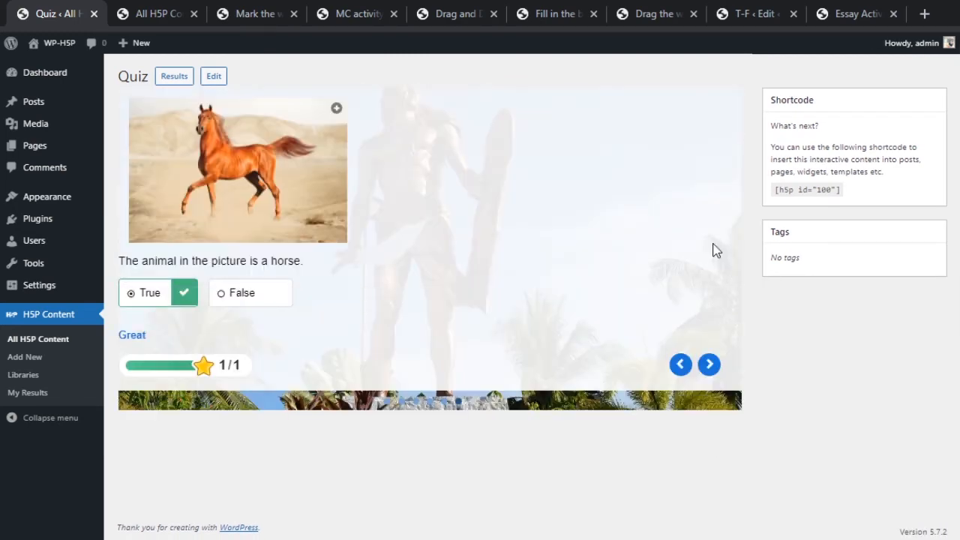
left_click(712, 371)
scroll(717, 371, "down", 5)
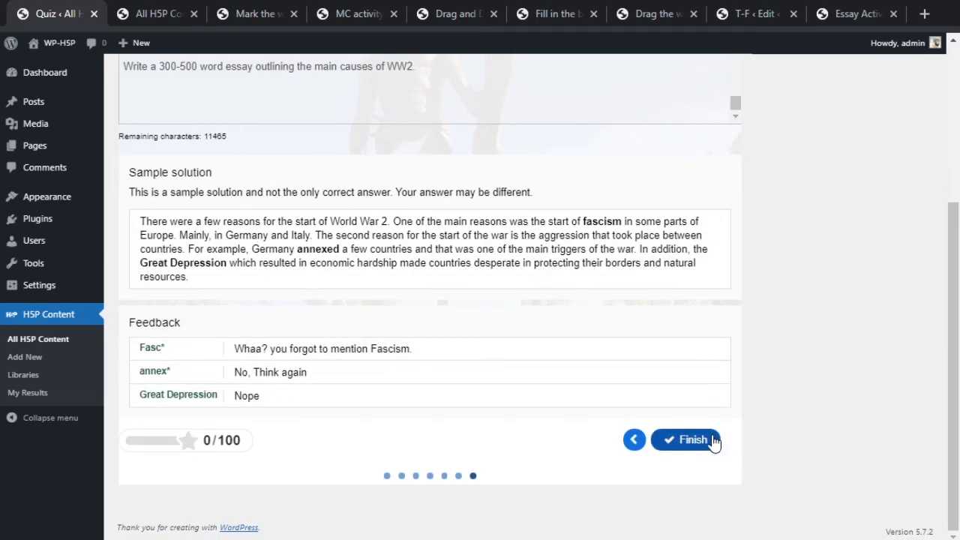
left_click(695, 441)
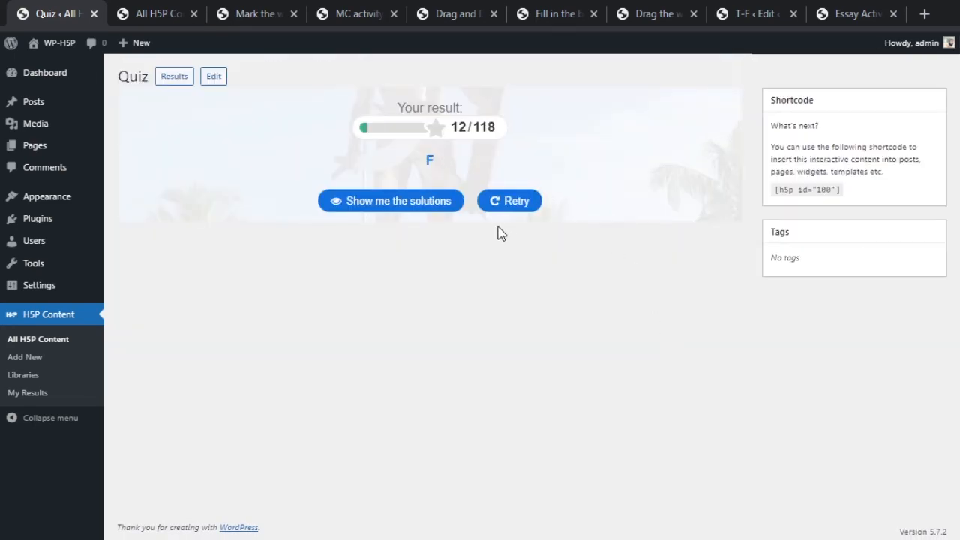
Open the quiz for editing, remove its background image and set the progress indicator to Textual.
left_click(212, 79)
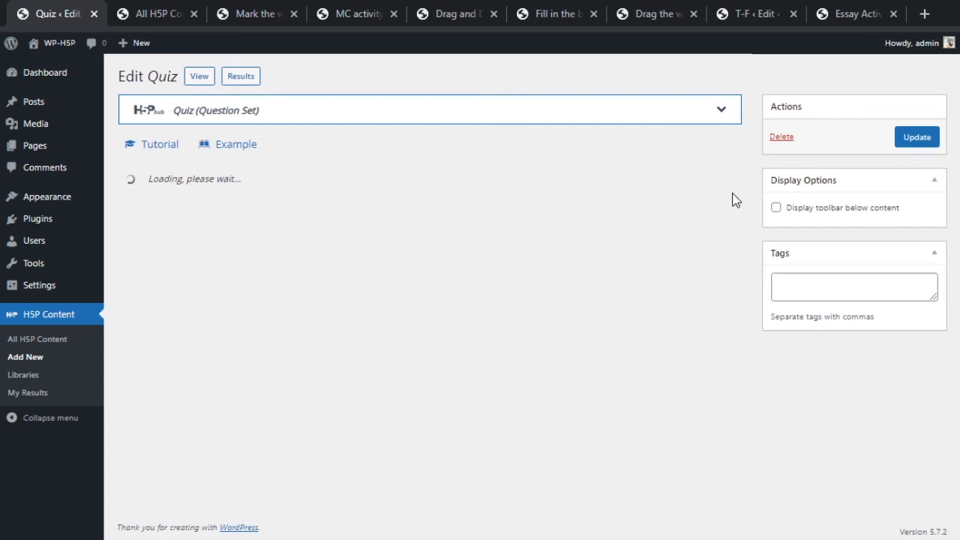
scroll(497, 252, "down", 2)
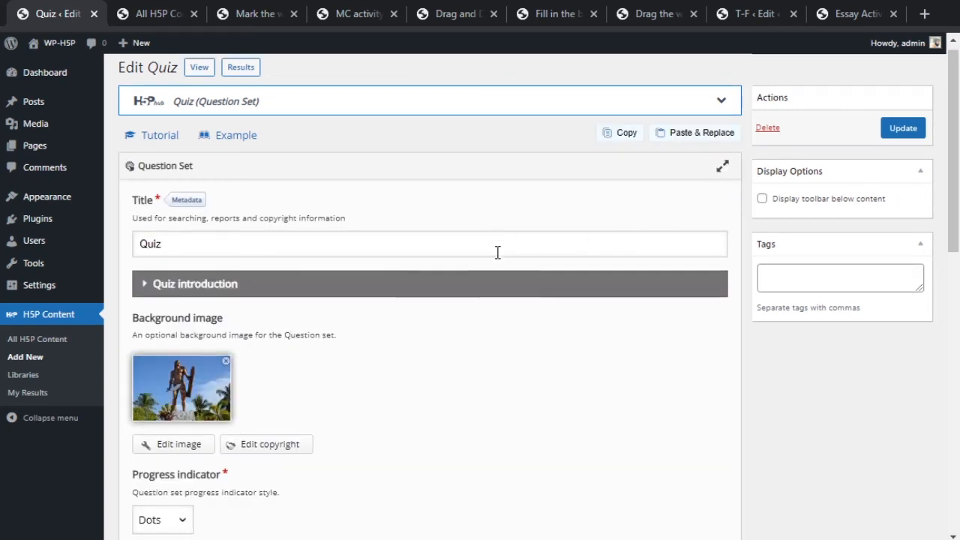
left_click(226, 210)
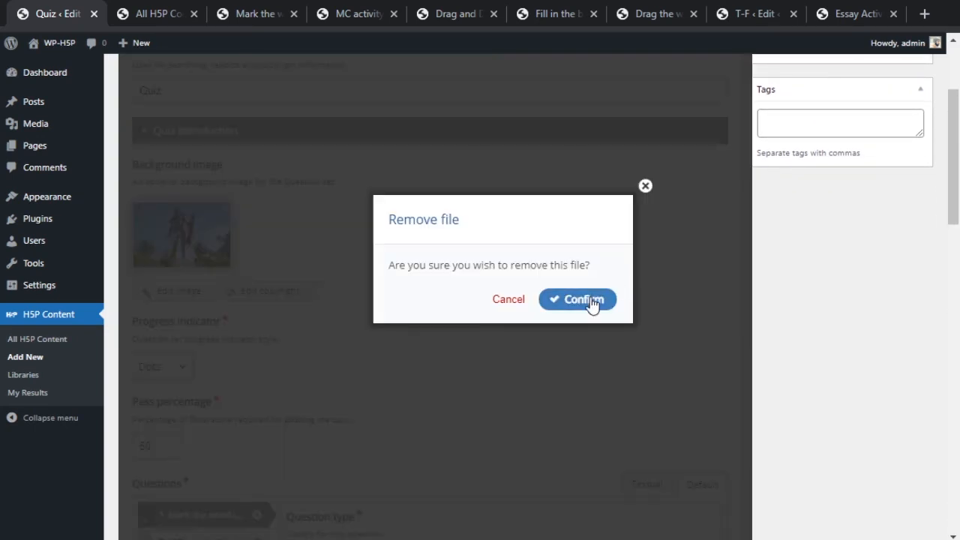
left_click(577, 299)
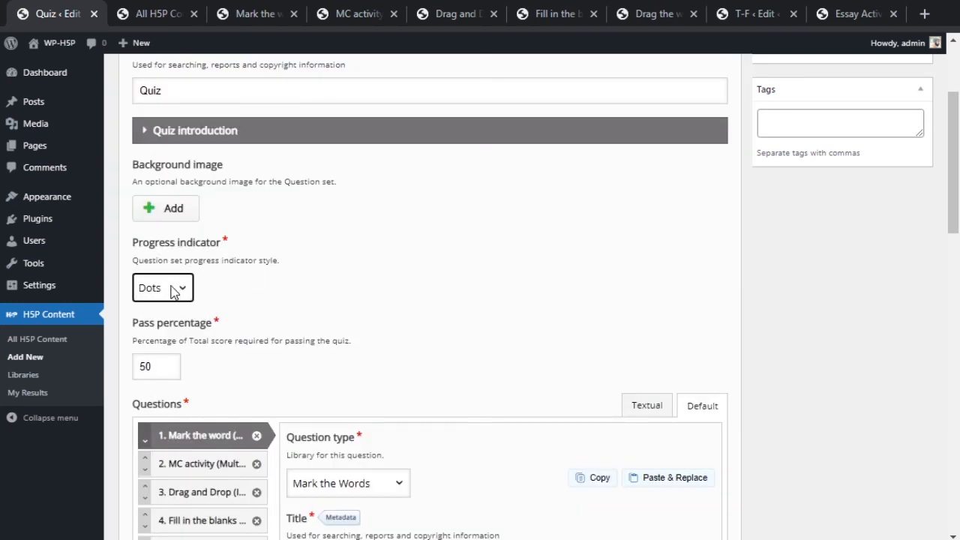
left_click(171, 315)
left_click(343, 299)
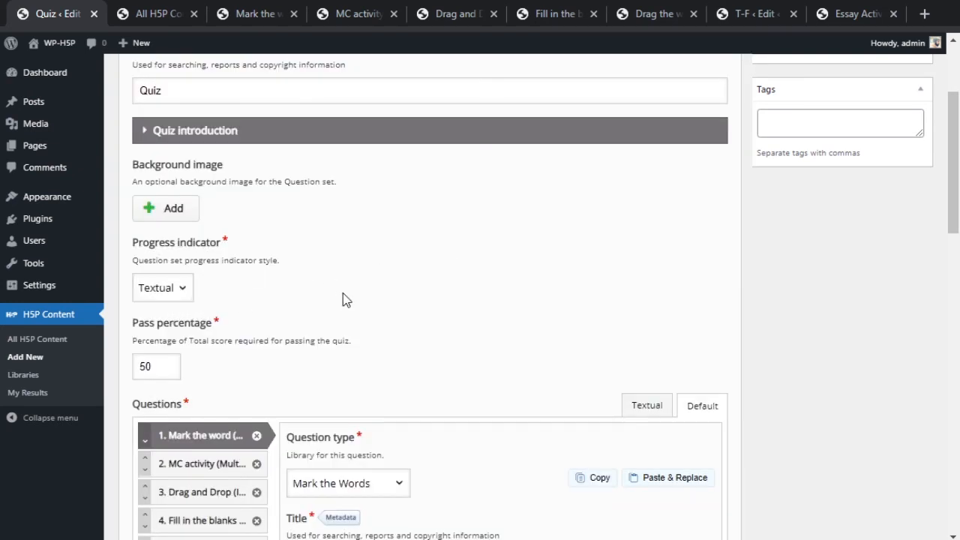
Turn off the Show "Check" buttons option for all questions and update the quiz.
scroll(353, 296, "down", 8)
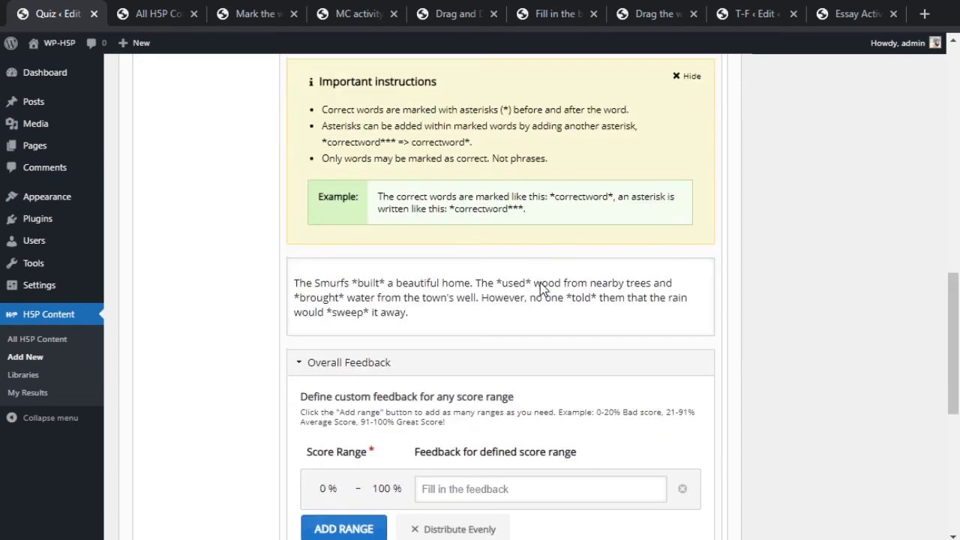
scroll(542, 290, "down", 5)
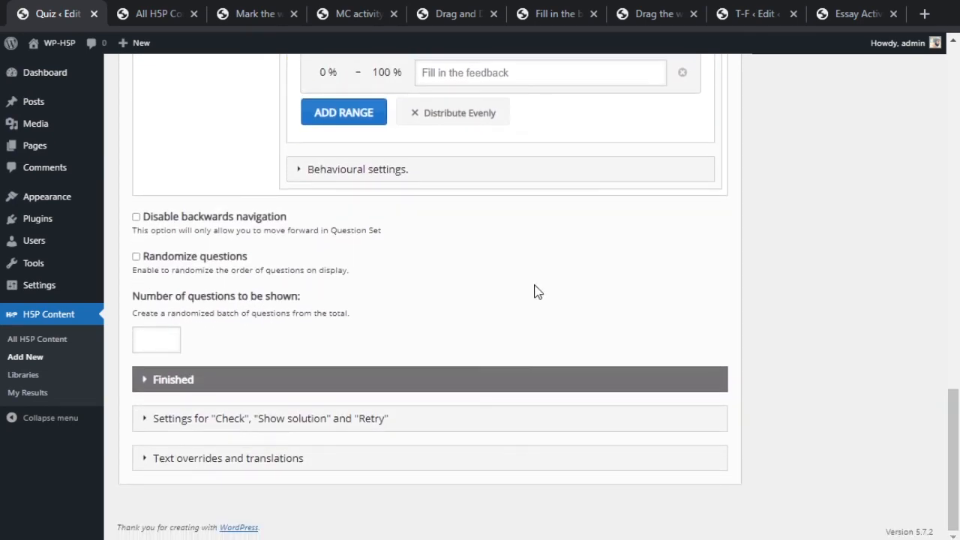
left_click(247, 418)
scroll(315, 382, "down", 3)
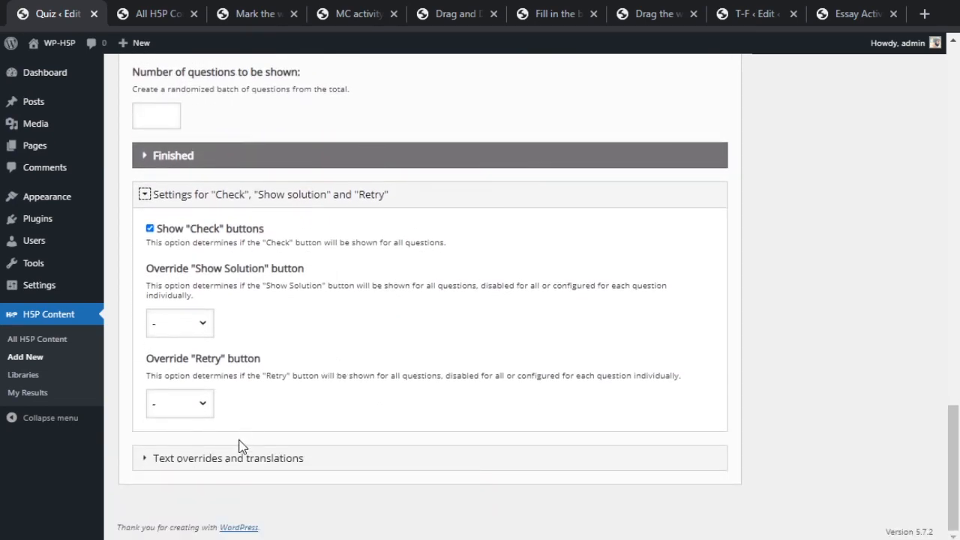
left_click(212, 454)
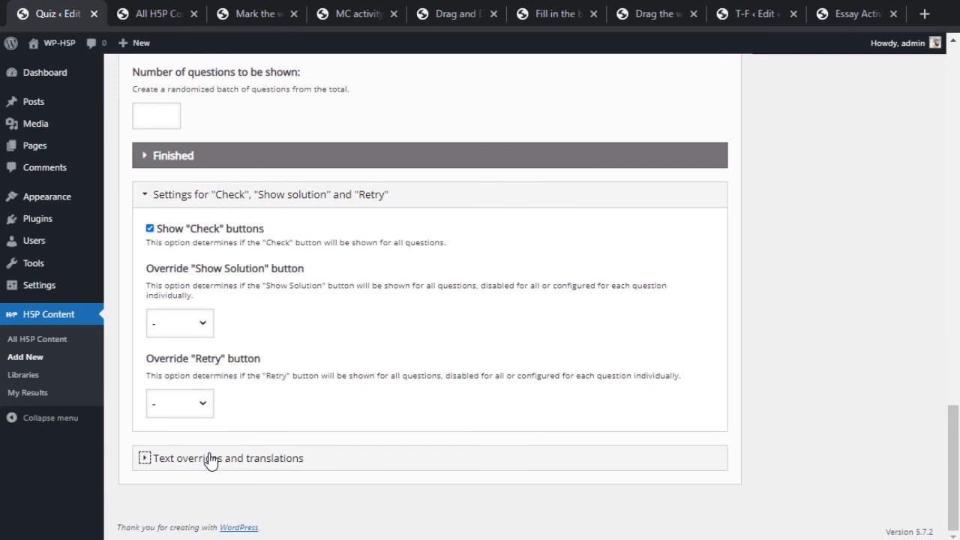
left_click(197, 234)
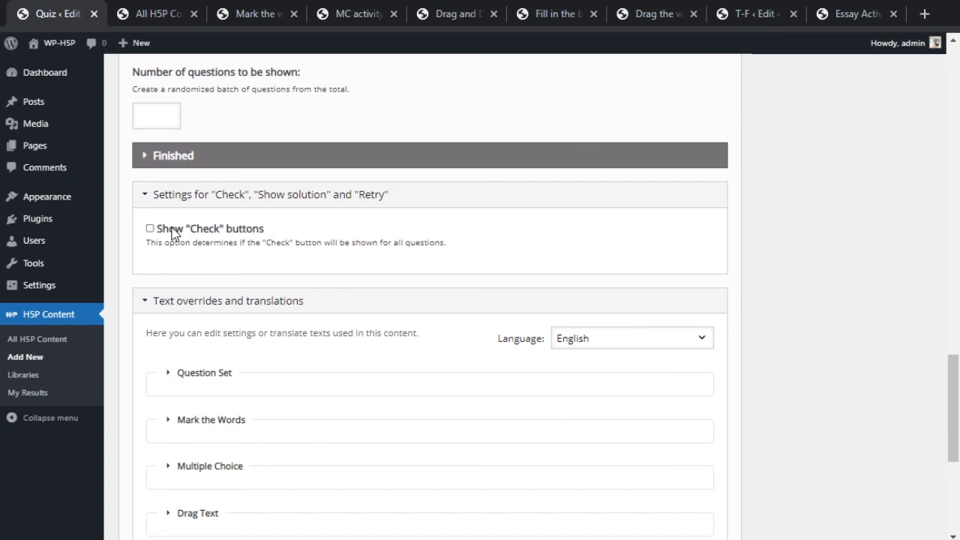
left_click_drag(952, 397, 950, 75)
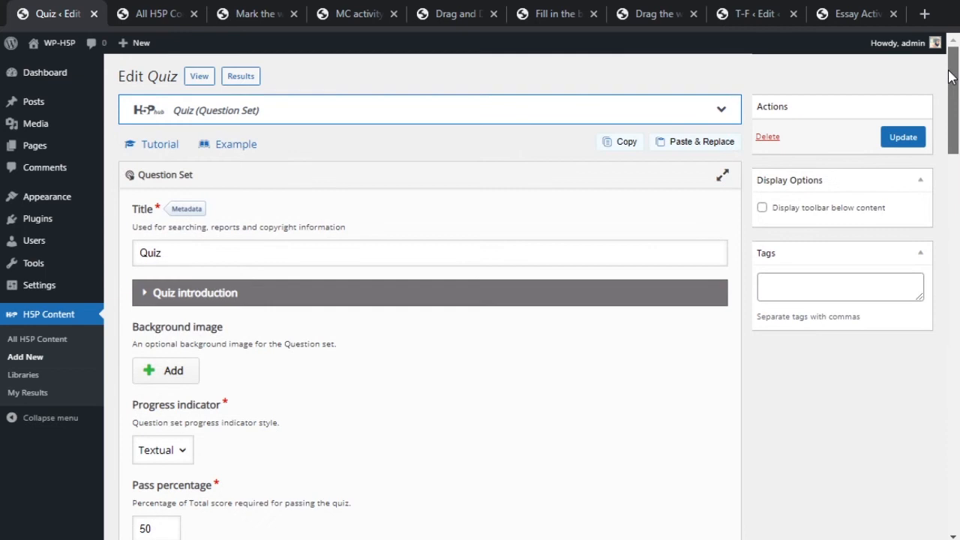
left_click(904, 137)
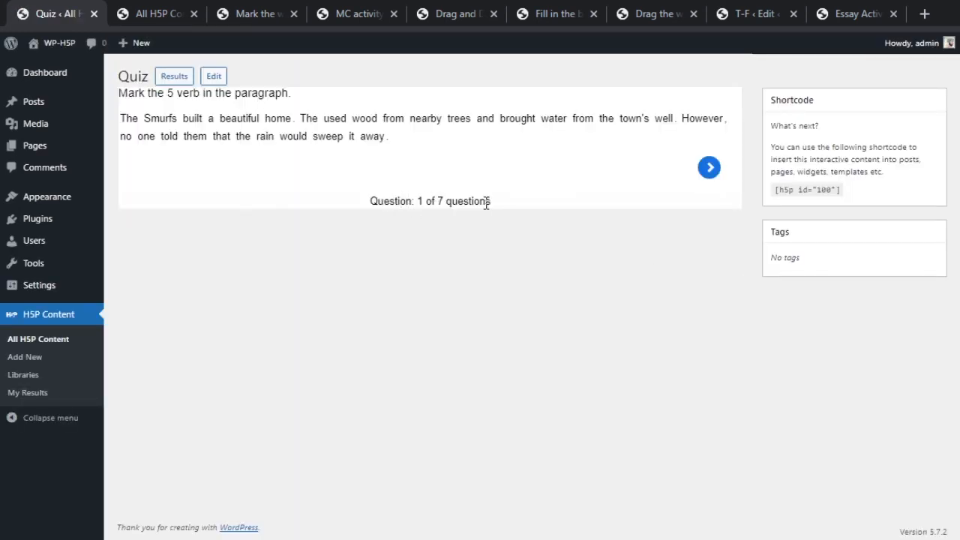
Examine the textual progress indicator beneath the first question of the updated quiz.
left_click_drag(370, 201, 489, 196)
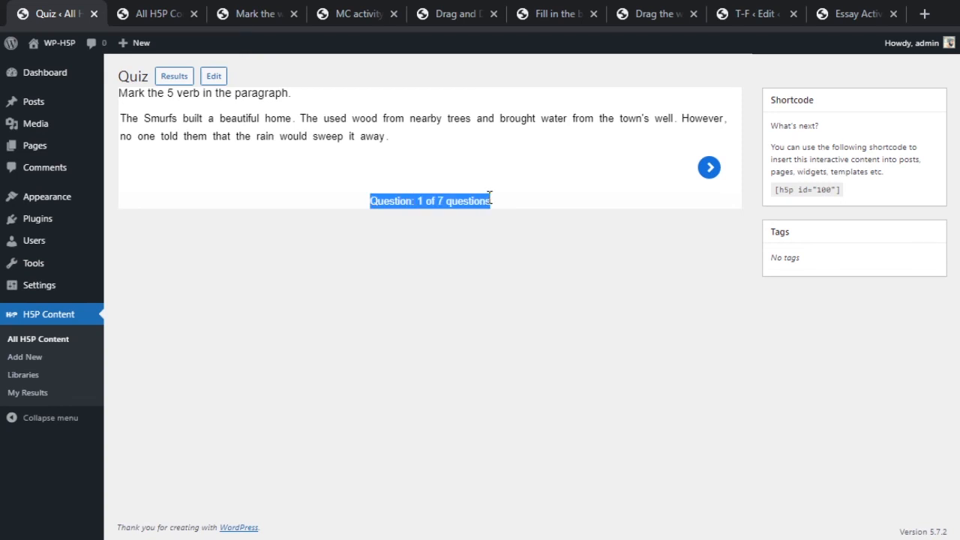
left_click(490, 198)
left_click_drag(365, 206, 426, 197)
left_click(485, 198)
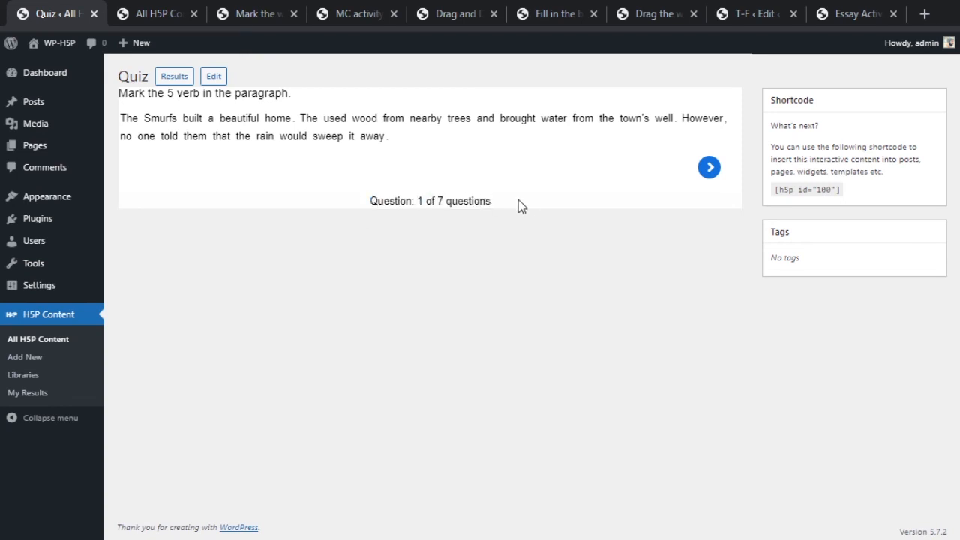
Mark the words "a", "The", "and", "well", "sweep", "that", "one", the opening "The" and "from" in the Smurfs verb question.
left_click(211, 118)
left_click(308, 118)
left_click(484, 119)
left_click(662, 119)
left_click(326, 136)
left_click(221, 136)
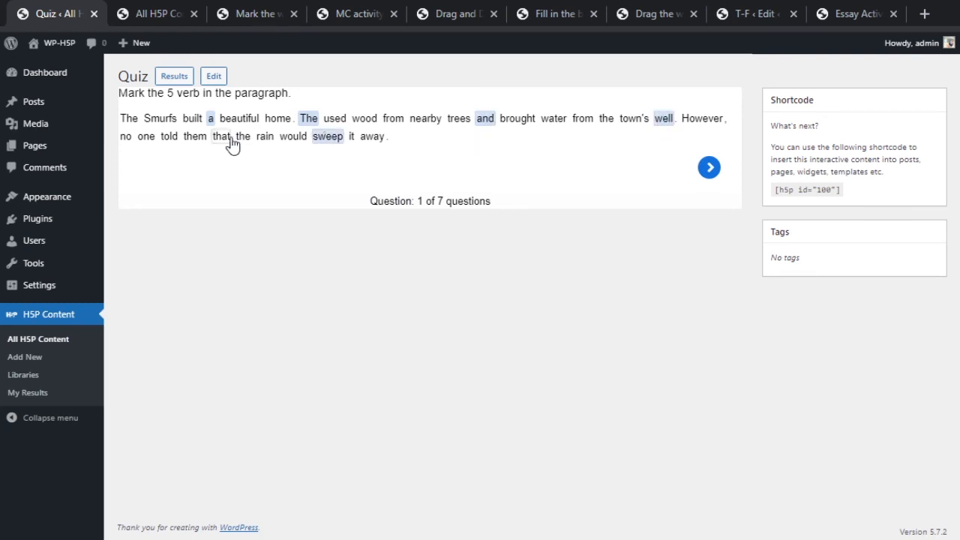
left_click(145, 136)
left_click(129, 119)
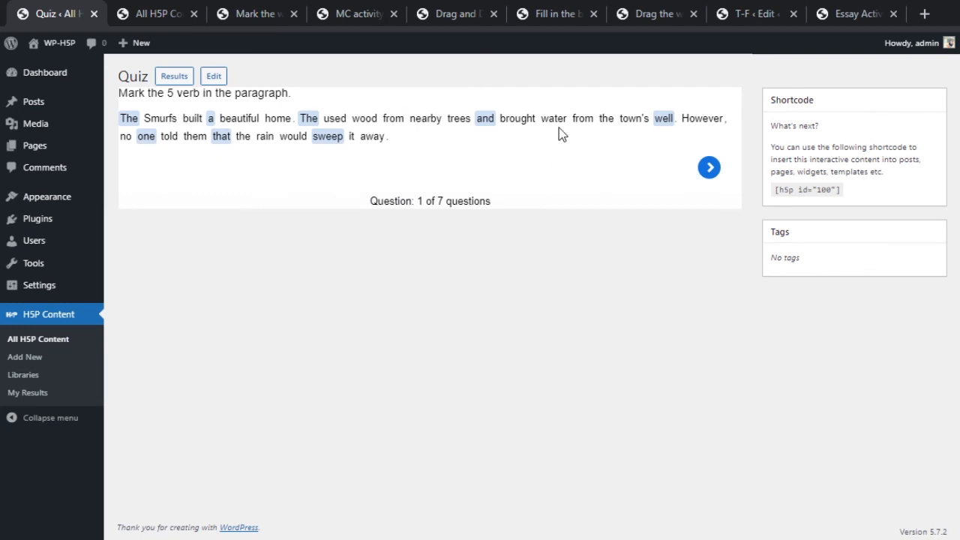
left_click(584, 126)
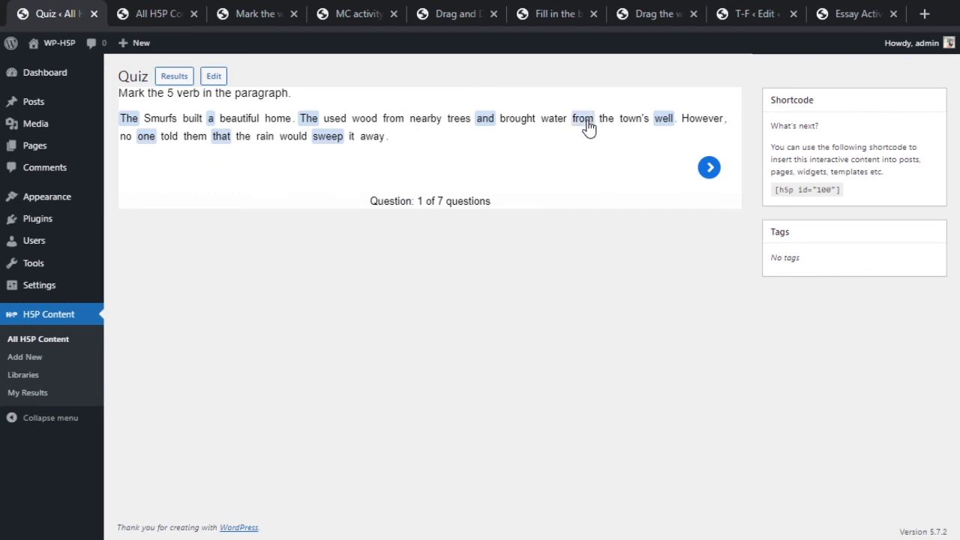
Go to the cherries question, answer "5 cherries" and continue to the drag and drop question.
left_click(709, 167)
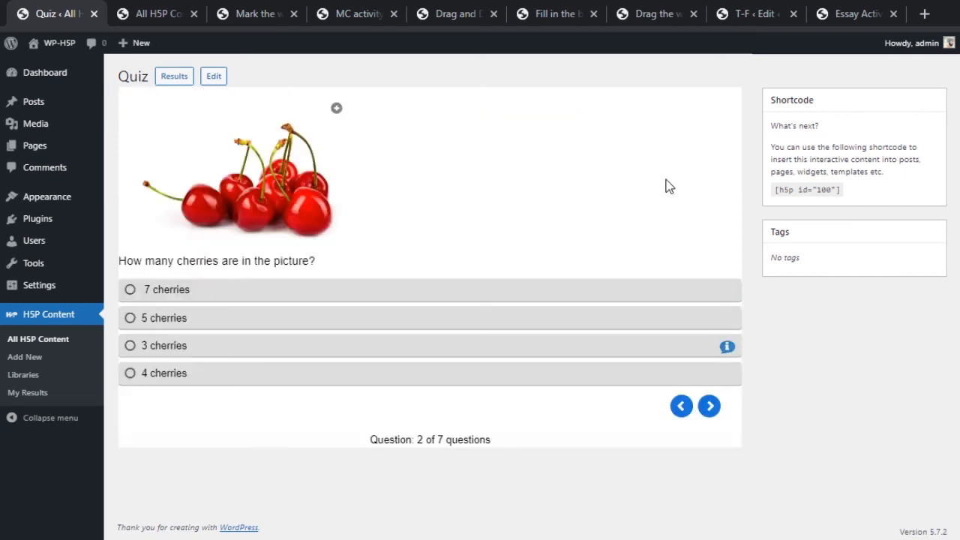
left_click(222, 324)
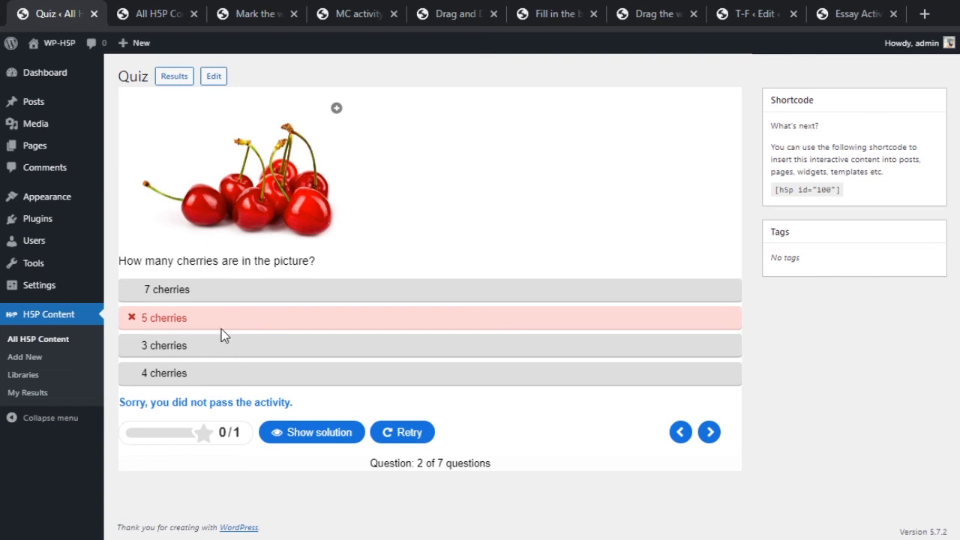
left_click(708, 432)
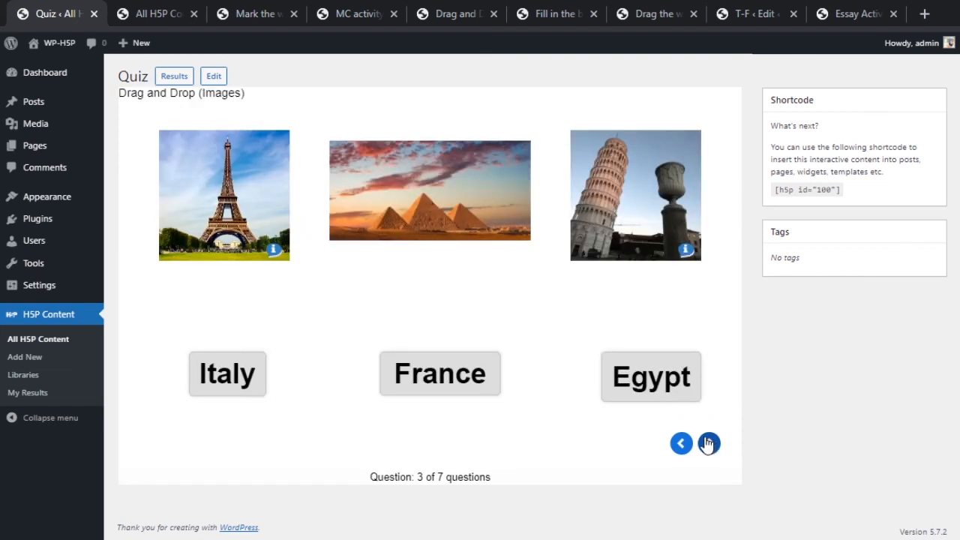
Place France on the Eiffel Tower, Italy on the Leaning Tower and Egypt on the pyramids, and continue to the fill-in question.
left_click_drag(437, 378, 426, 210)
left_click_drag(260, 334, 646, 211)
left_click_drag(440, 232, 238, 245)
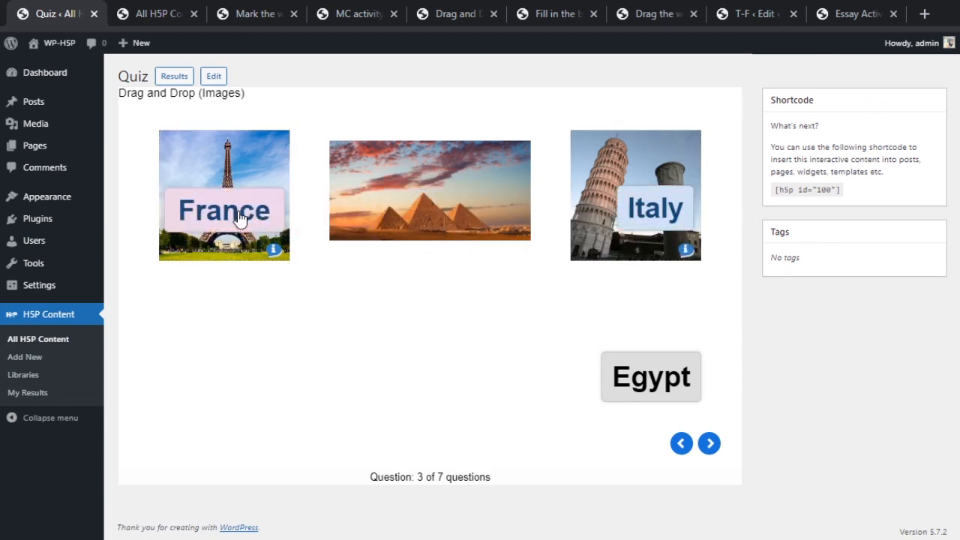
left_click_drag(615, 366, 341, 177)
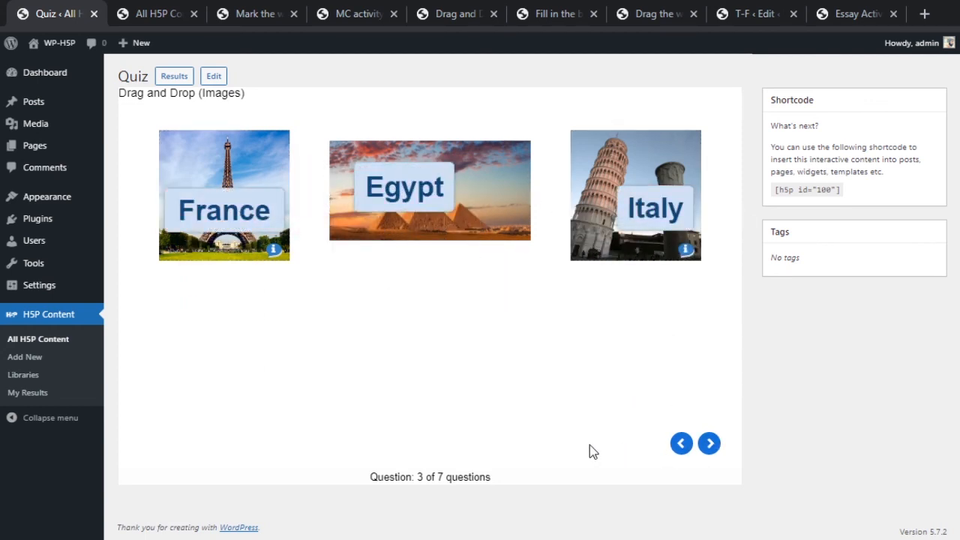
left_click(709, 443)
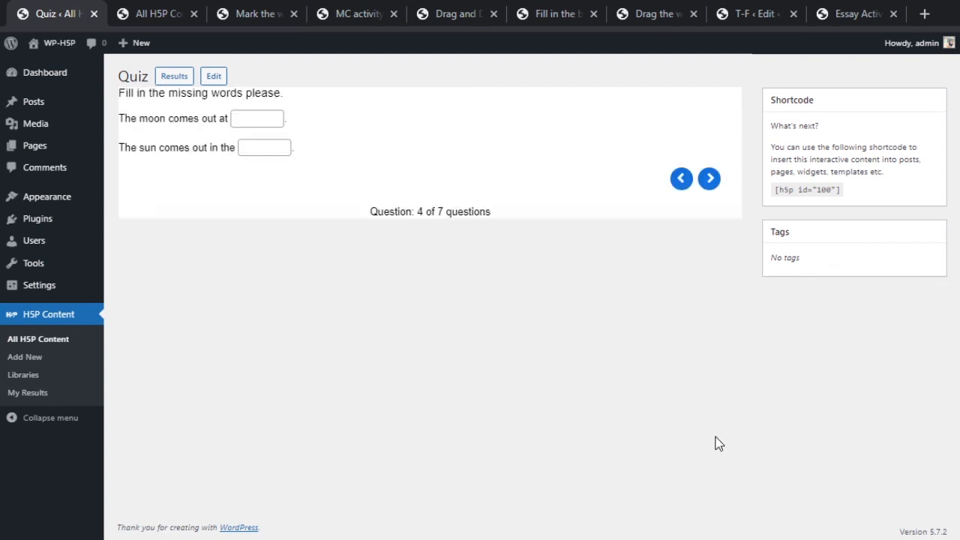
Fill in the missing words with "night" and "morning" and continue to the drag-the-words question.
left_click(271, 115)
type("night")
key("Tab")
type("morning")
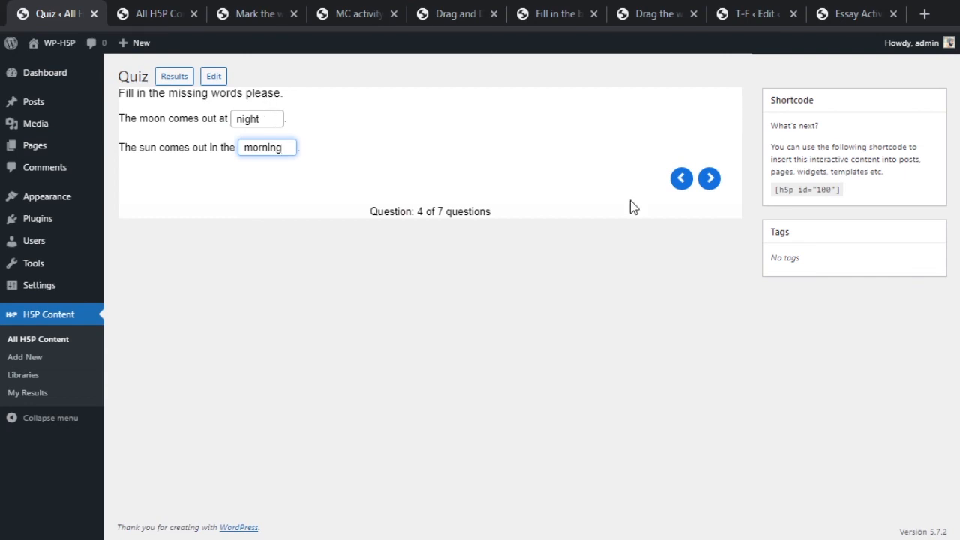
left_click(709, 179)
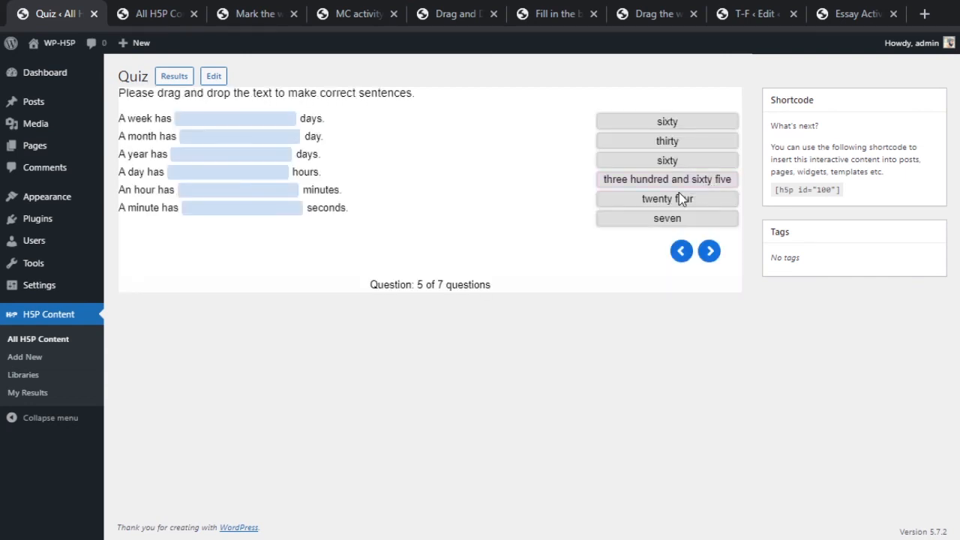
Place "sixty", "thirty" and "three hundred and sixty five" in blanks of the time sentences and continue to the horse question.
left_click_drag(689, 121, 293, 148)
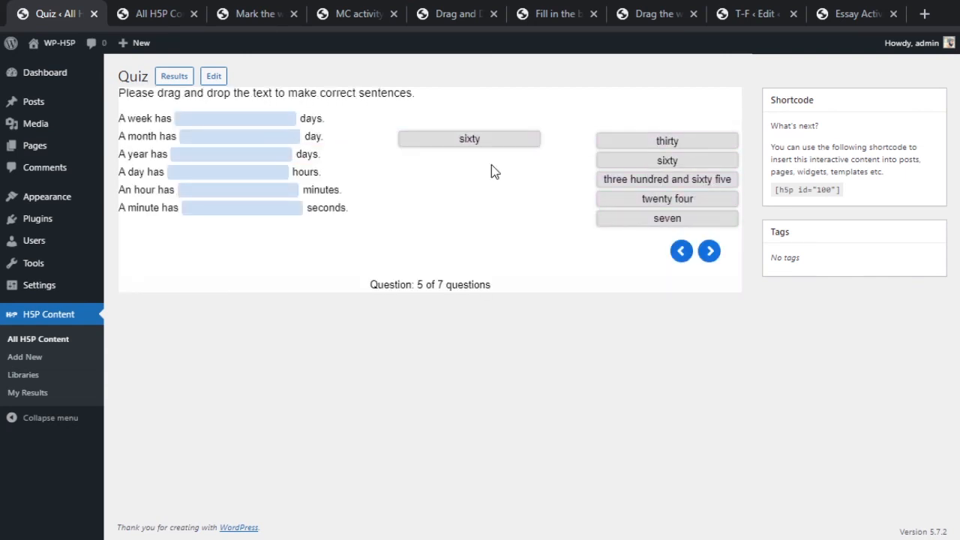
left_click_drag(684, 143, 289, 145)
left_click_drag(666, 179, 285, 177)
left_click(709, 239)
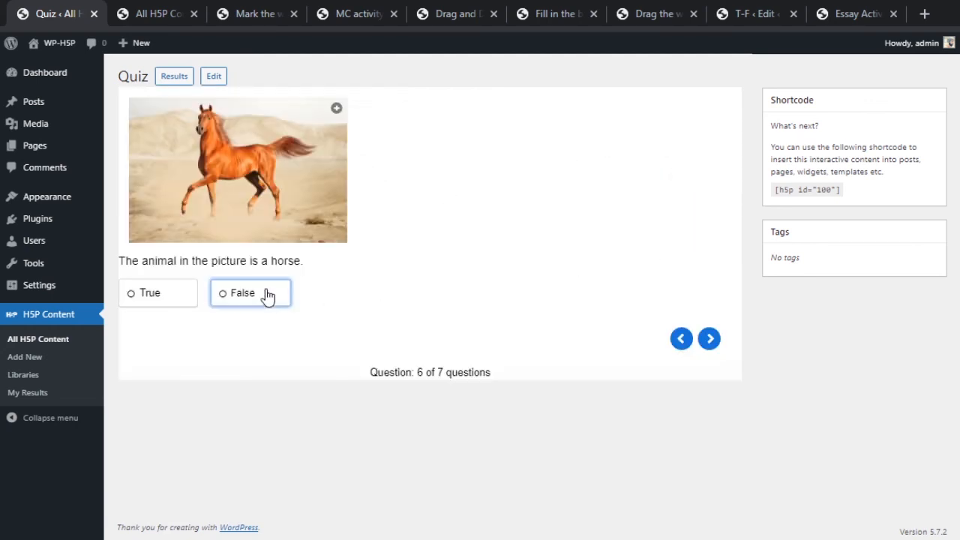
Answer the horse question with True and fill the WW2 essay answer with repeated copies of its prompt.
left_click(159, 294)
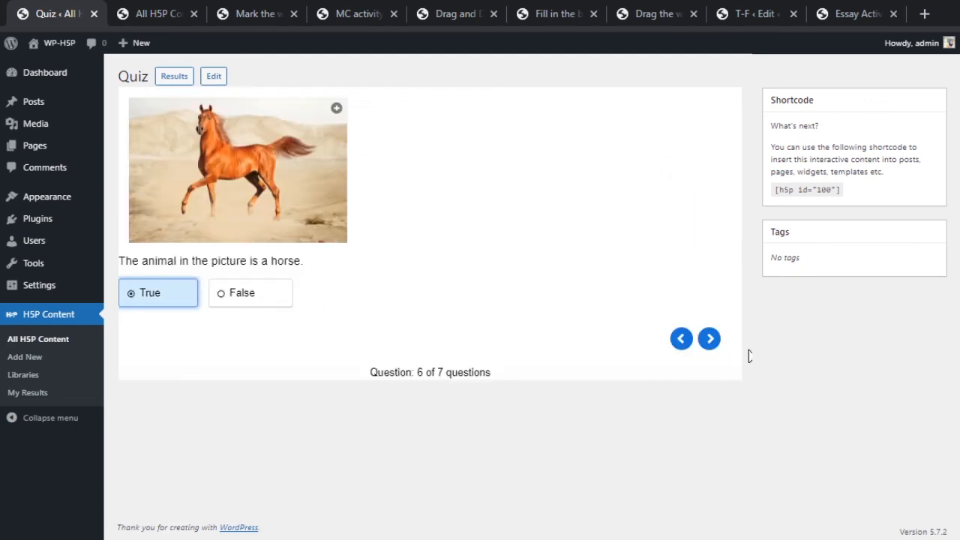
left_click(709, 338)
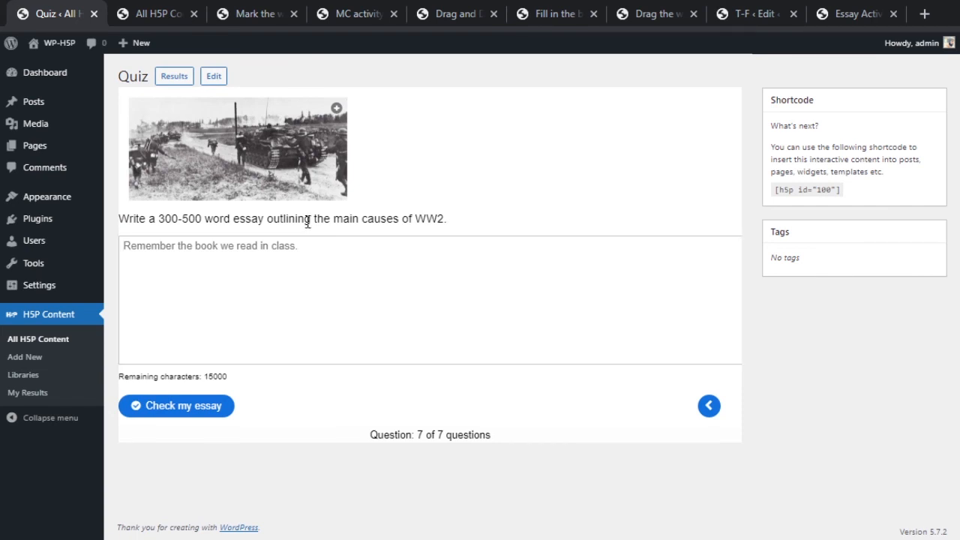
triple_click(307, 219)
left_click(300, 281)
key("ctrl+v")
key("ctrl+v")
key("ctrl+v")
key("ctrl+v")
key("ctrl+v")
key("ctrl+v")
key("ctrl+v")
key("ctrl+v")
key("ctrl+v")
key("ctrl+v")
key("ctrl+v")
key("ctrl+v")
key("ctrl+v")
key("ctrl+v")
key("ctrl+v")
key("ctrl+v")
key("ctrl+v")
key("ctrl+v")
key("ctrl+v")
key("ctrl+v")
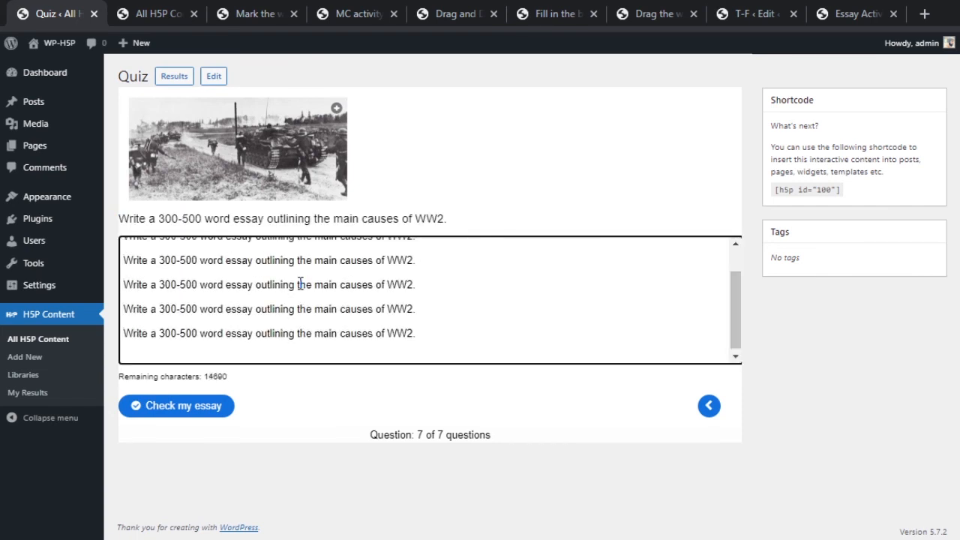
Check the essay, finish the quiz and review the overall score.
left_click(224, 408)
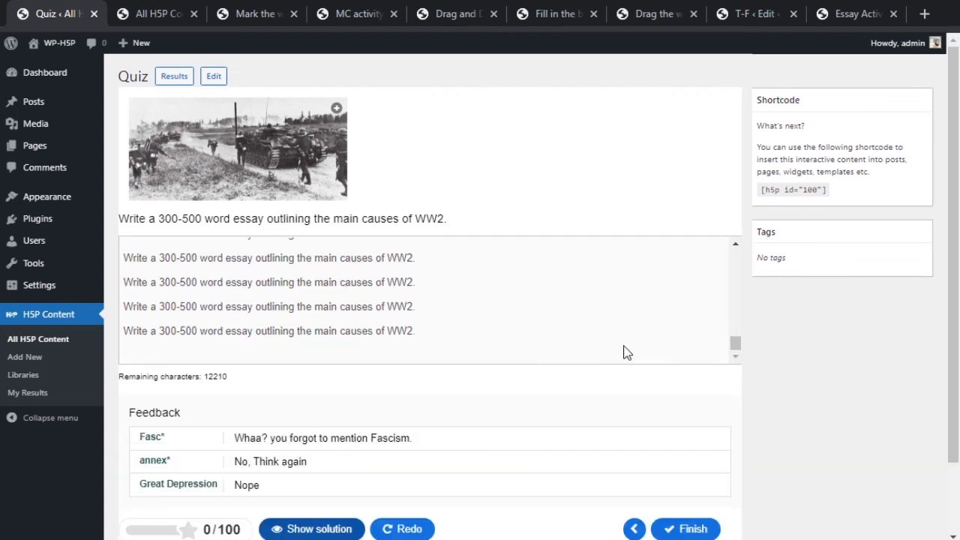
scroll(623, 353, "down", 2)
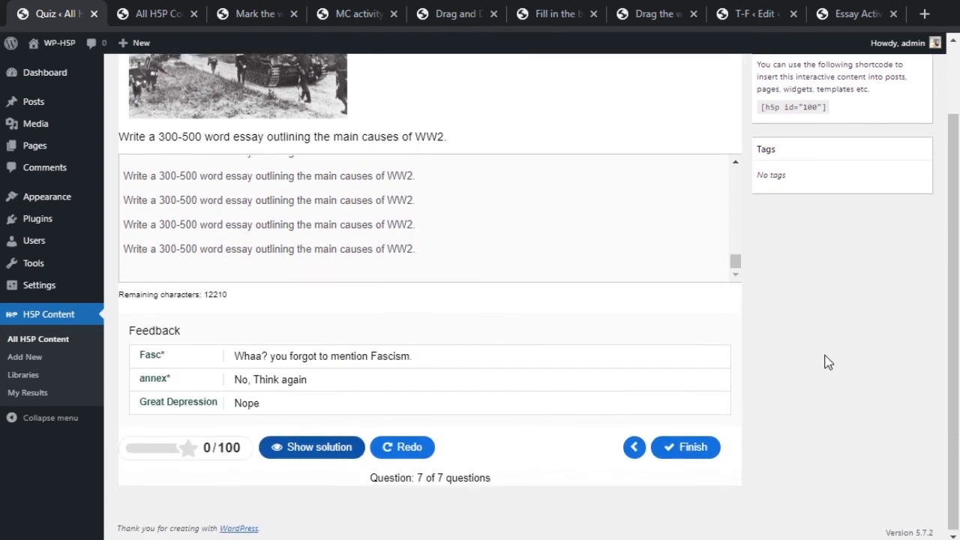
left_click(707, 447)
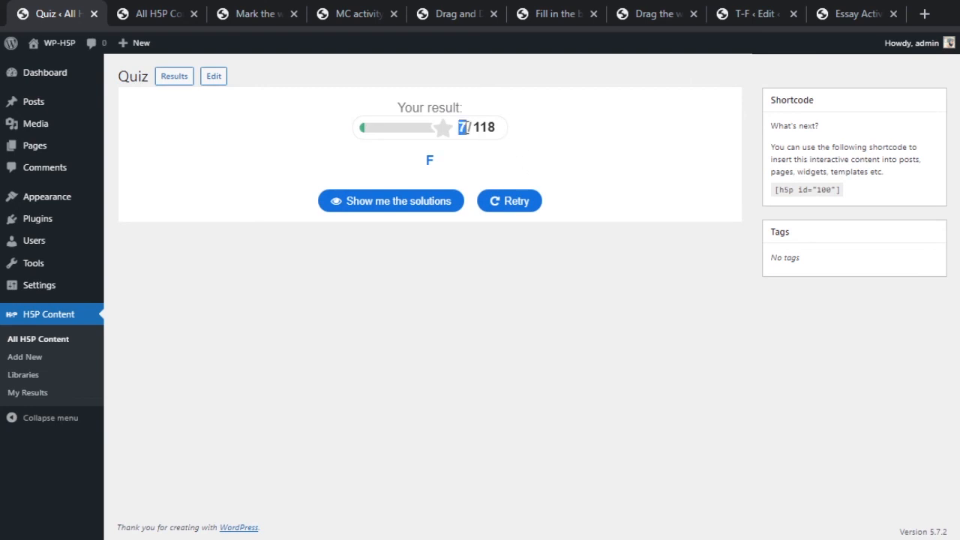
left_click_drag(478, 127, 494, 128)
left_click(509, 178)
Open My Results and examine the Quiz entry's score, maximum score, opening date and time spent.
left_click(28, 392)
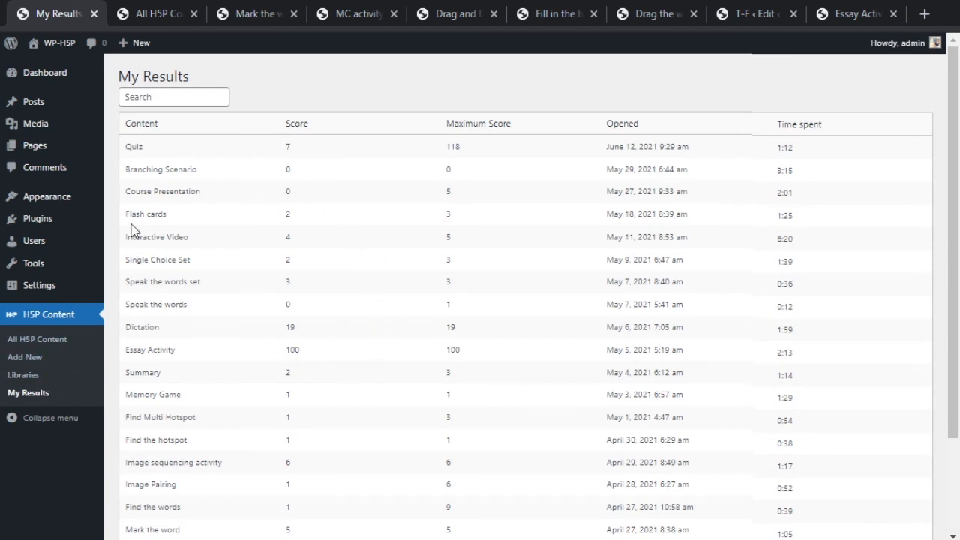
mouse_move(133, 151)
left_mouse_down()
mouse_move(816, 162)
mouse_move(124, 148)
left_mouse_up()
left_click(137, 146)
double_click(136, 147)
left_click(291, 143)
left_click_drag(429, 149, 495, 149)
left_click_drag(561, 152, 690, 149)
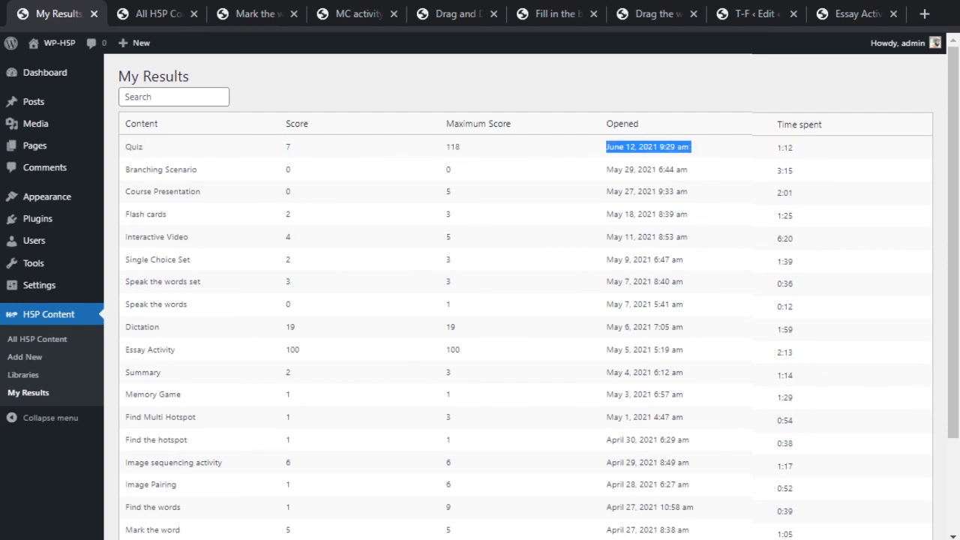
left_click(803, 143)
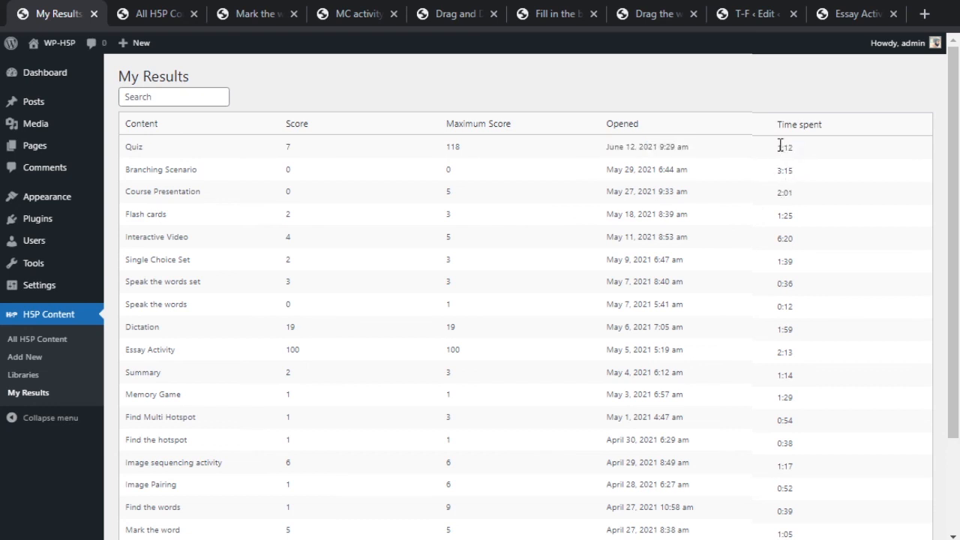
left_click_drag(778, 146, 817, 147)
left_click(817, 146)
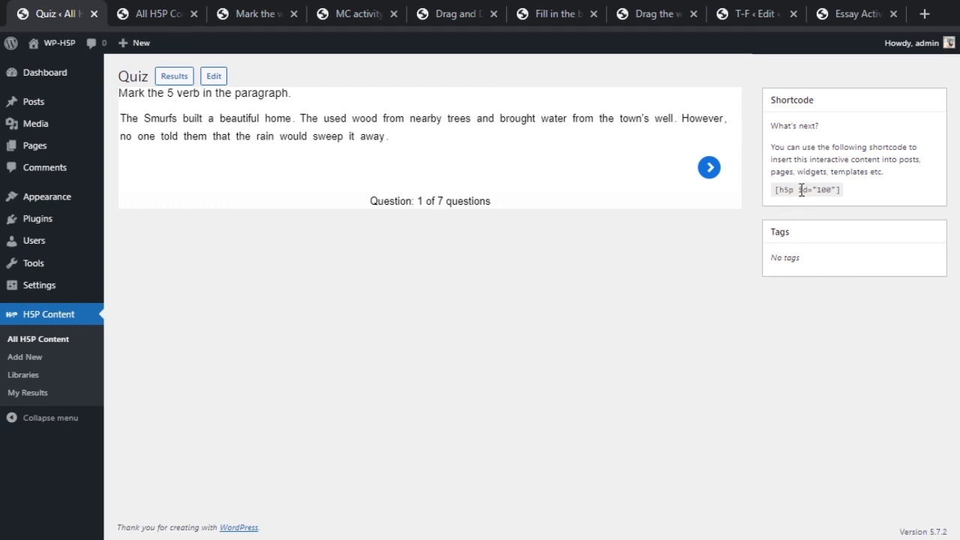
Copy the quiz's shortcode [h5p id="100"] from its content page.
left_click_drag(774, 189, 842, 194)
left_click(843, 191)
left_click_drag(776, 191, 846, 193)
key("ctrl+c")
Create a new post titled "#43 Quiz".
mouse_move(22, 102)
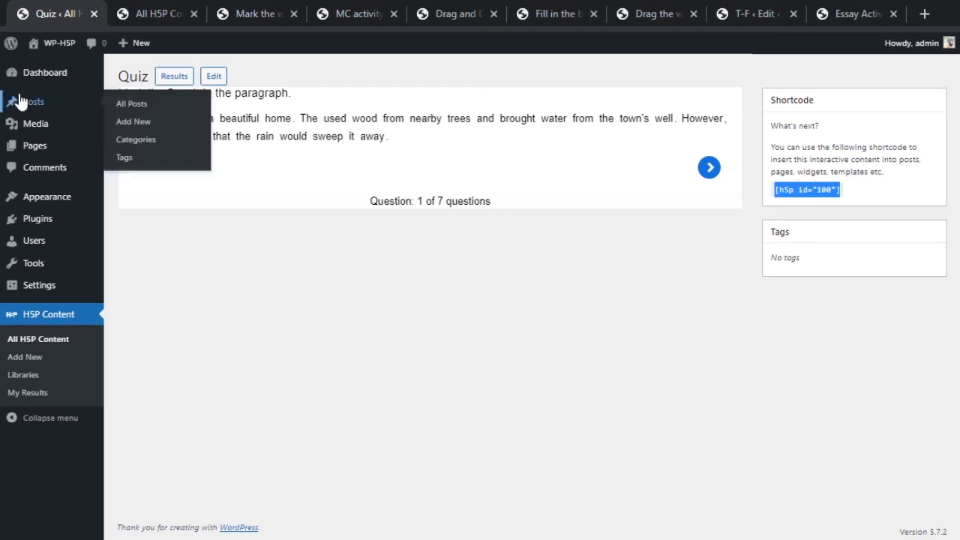
left_click(143, 122)
type("#")
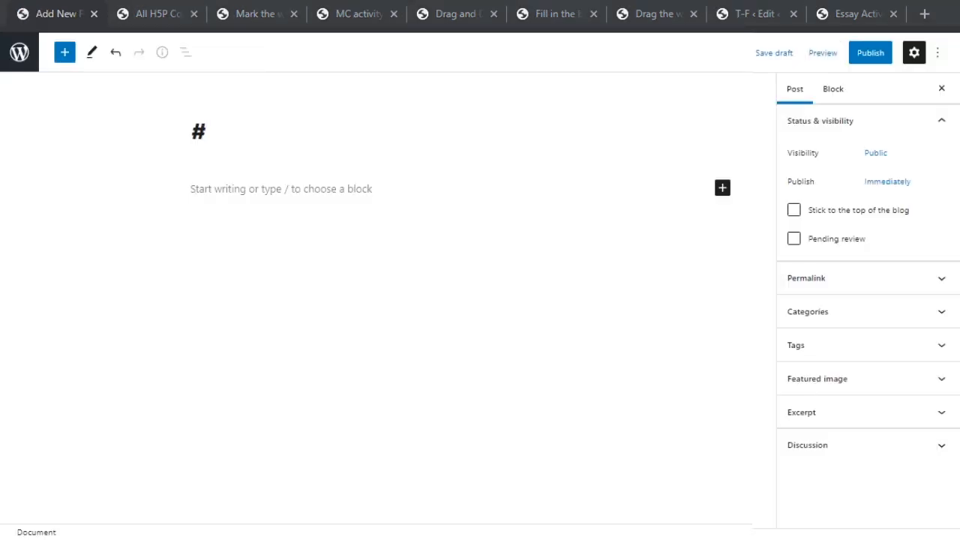
type("43 ")
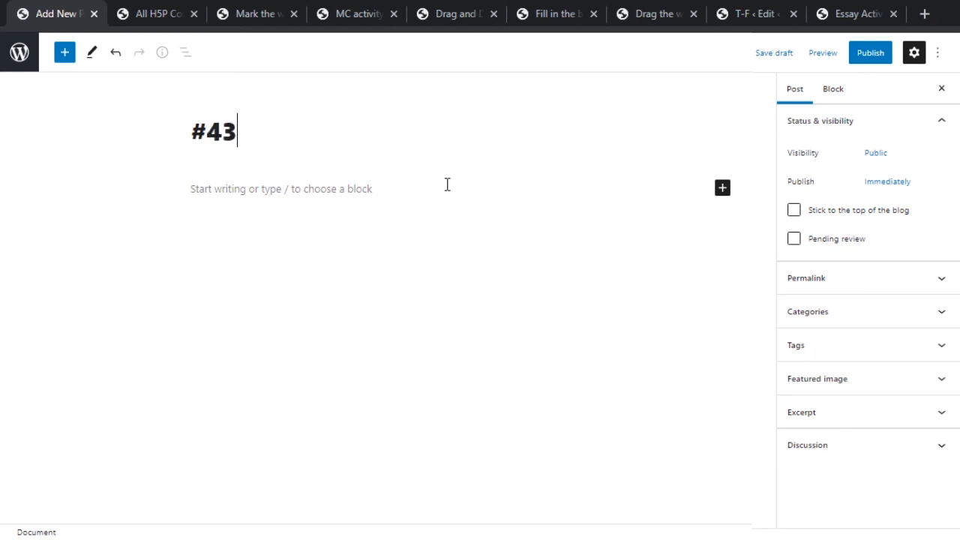
type("Quiz")
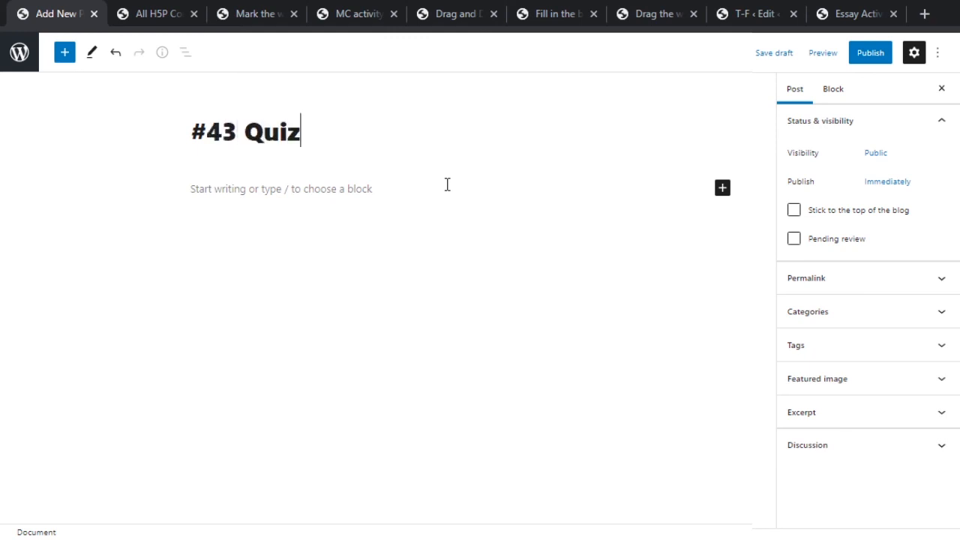
Add a Shortcode block to the post and paste [h5p id="100"] into it.
left_click(722, 188)
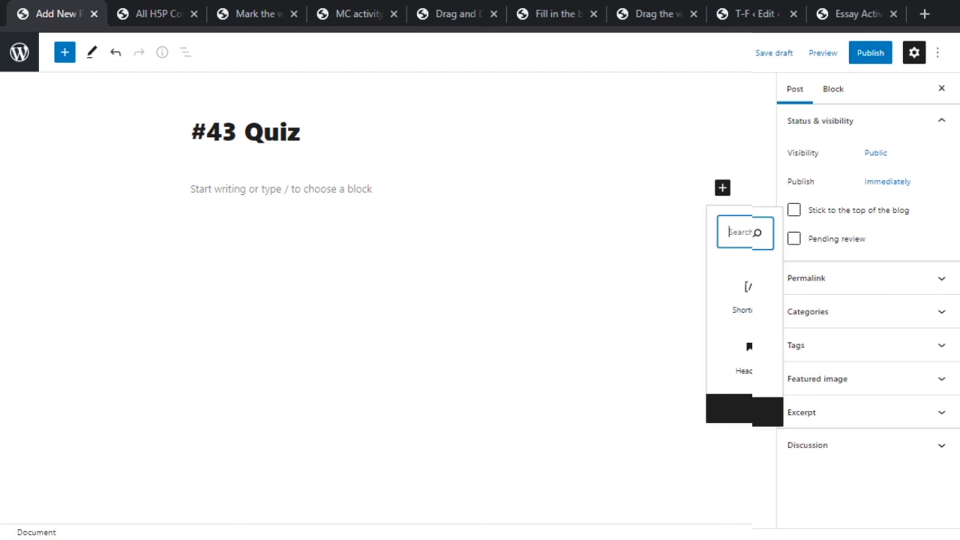
left_click(733, 294)
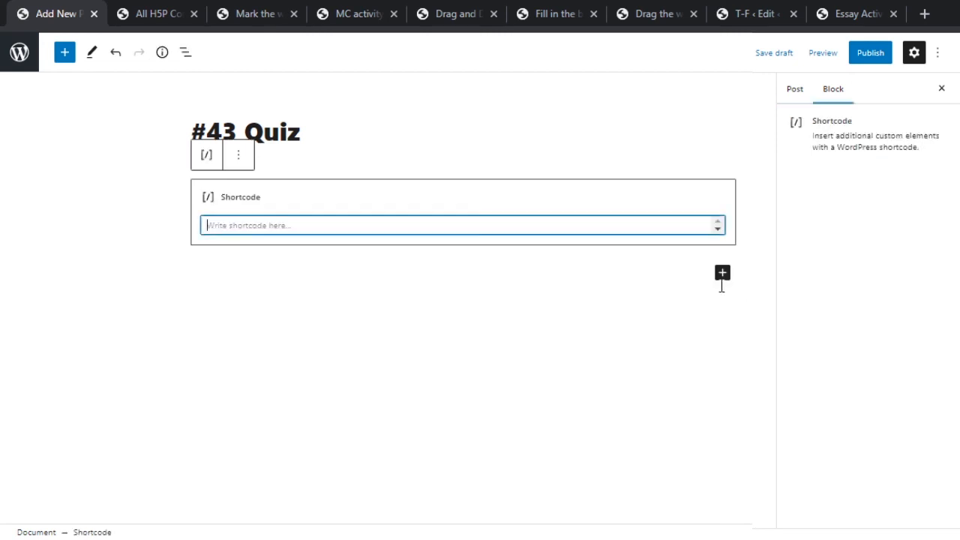
key("ctrl+v")
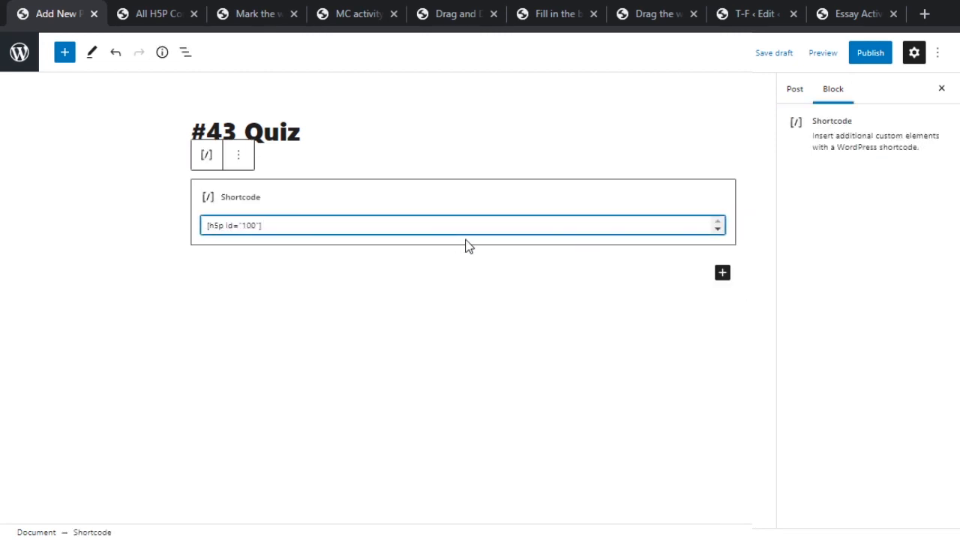
Paste [h5p id="100"] as a plain paragraph below the Shortcode block and remove that paragraph again.
left_click(506, 279)
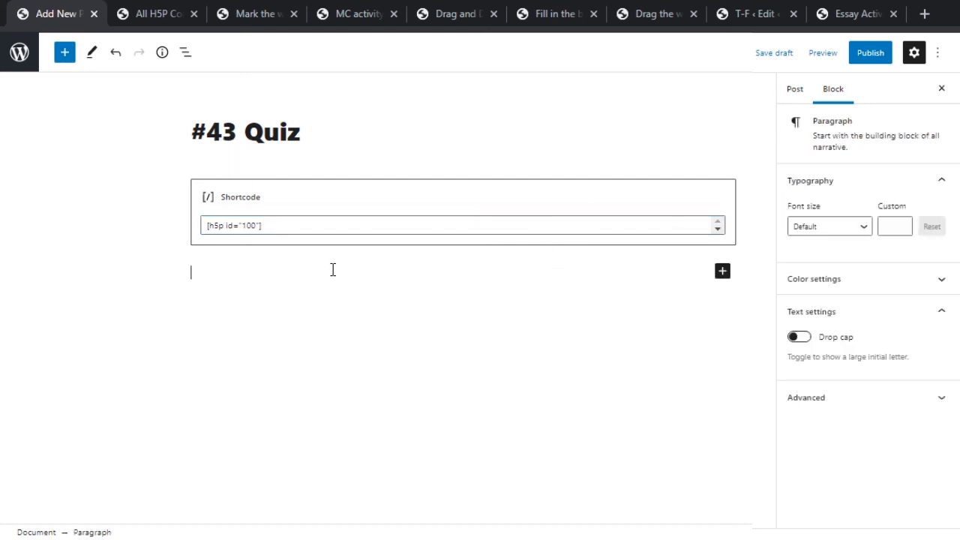
key("ctrl+v")
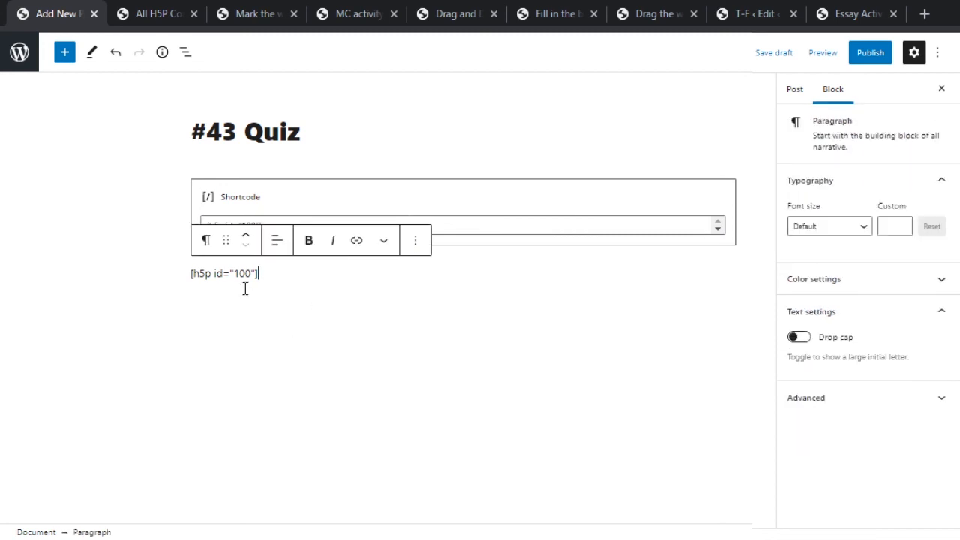
left_click_drag(272, 277, 189, 274)
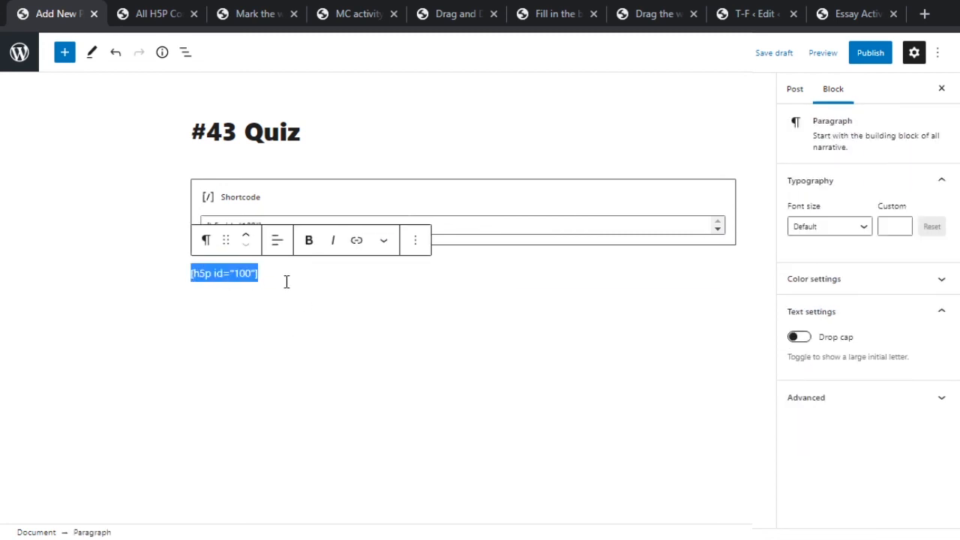
key("BackSpace")
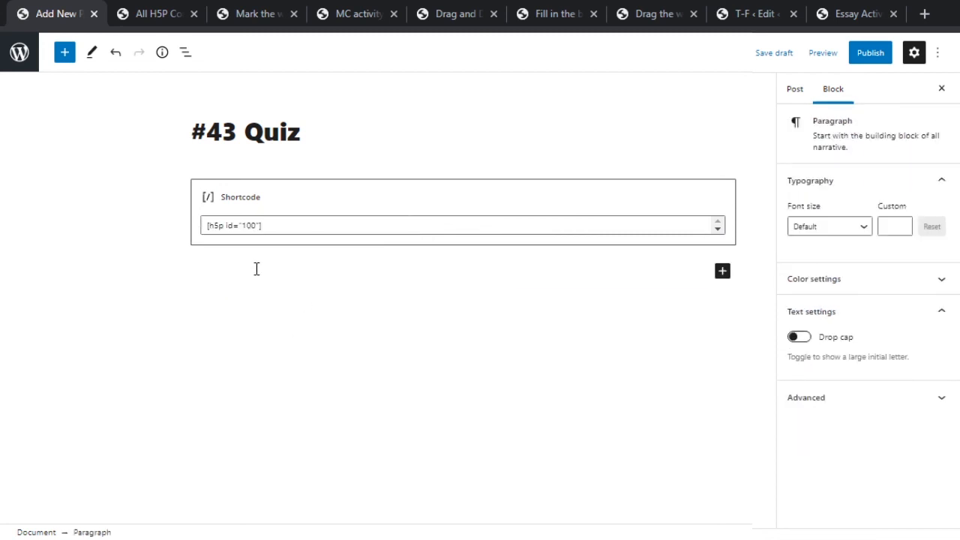
key("BackSpace")
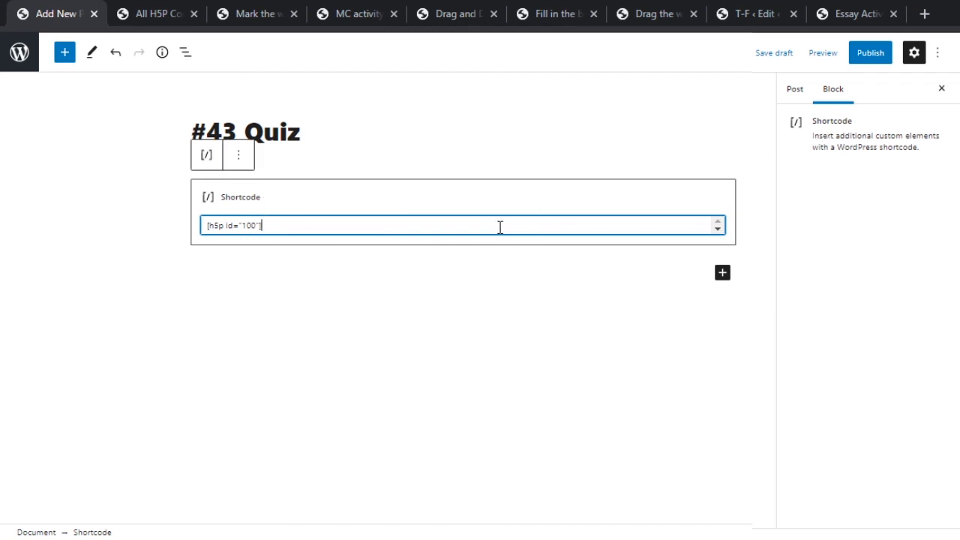
Publish the "#43 Quiz" post and view it on the site.
left_click(879, 60)
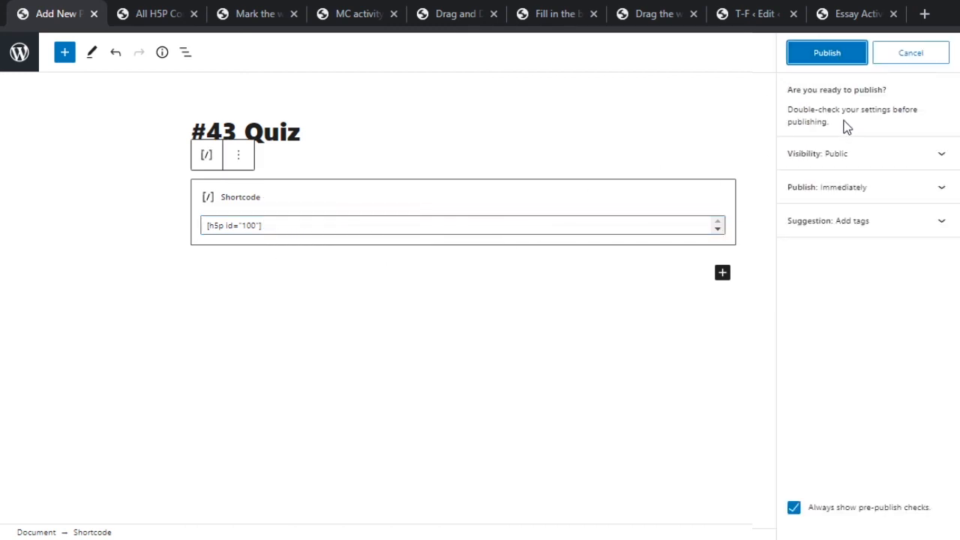
left_click(842, 62)
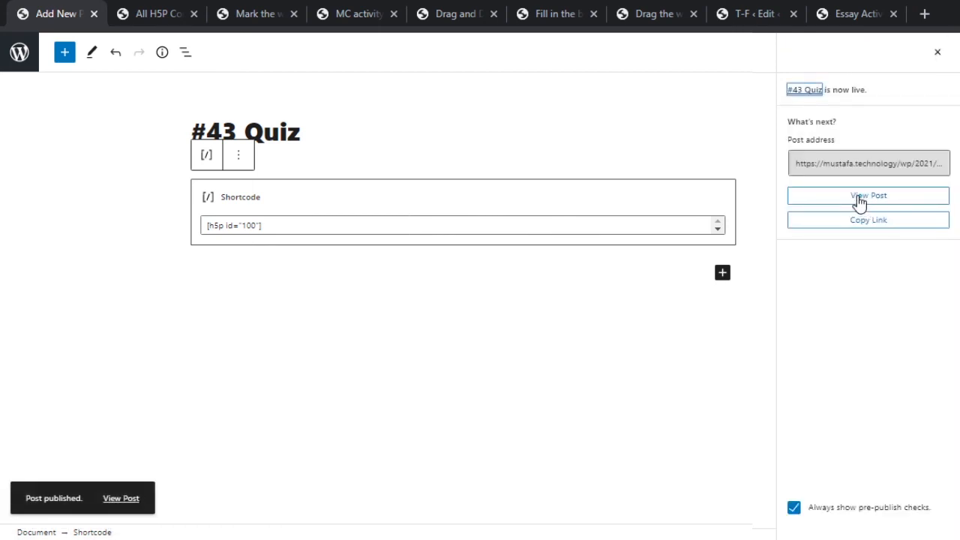
left_click(859, 198)
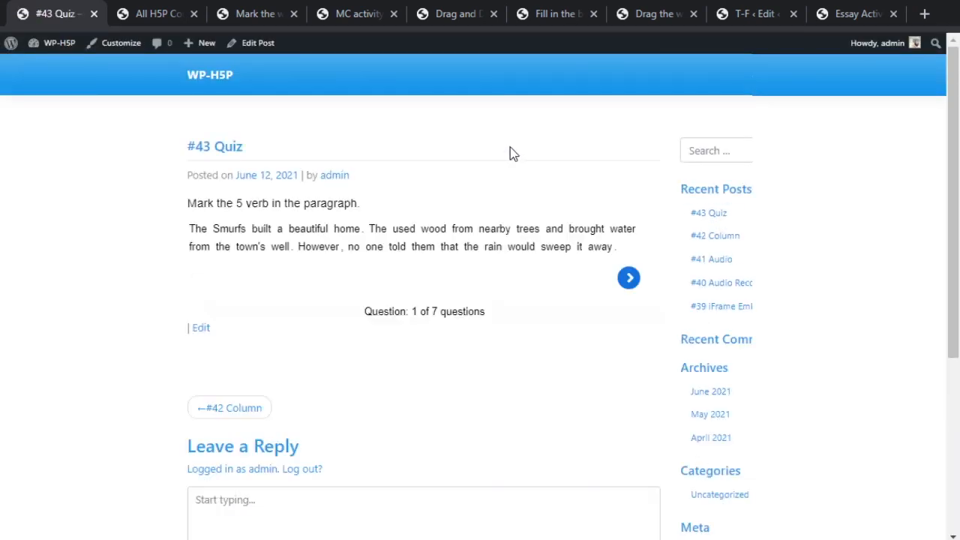
Page through the published quiz from the first question to the essay question without answering.
scroll(570, 195, "down", 1)
scroll(600, 212, "up", 1)
left_click(628, 277)
scroll(645, 420, "down", 1)
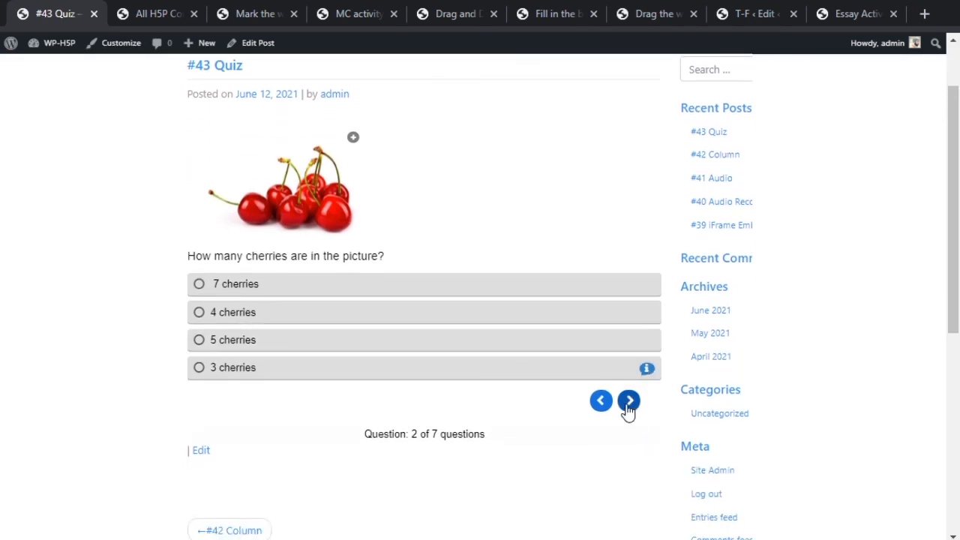
left_click(630, 410)
left_click(629, 403)
left_click(630, 212)
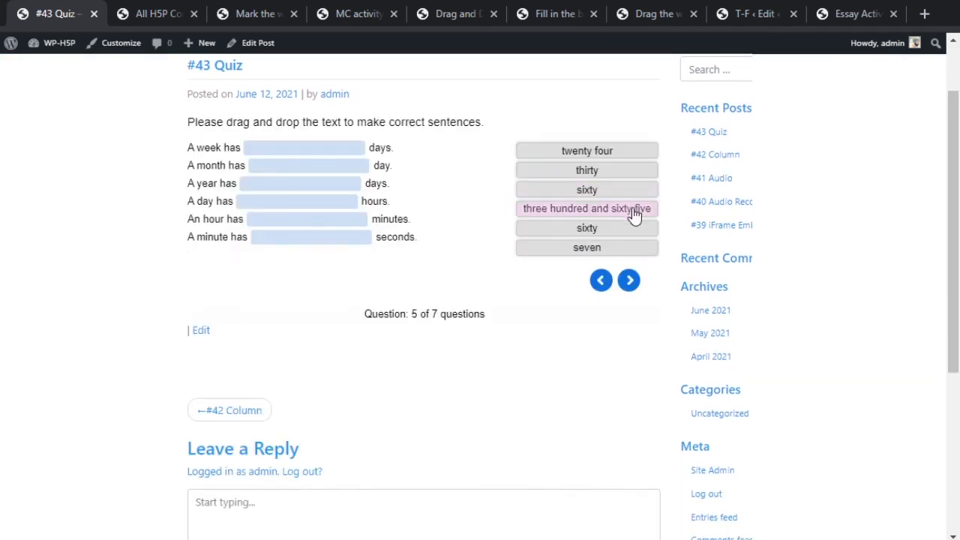
left_click(628, 280)
left_click(628, 333)
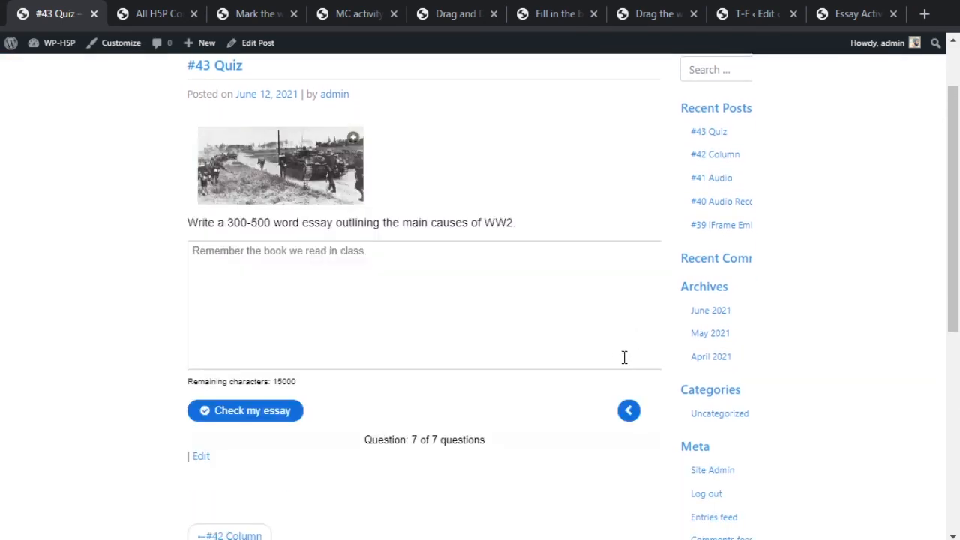
Try to check the empty essay and return through the questions to the first one.
left_click(276, 413)
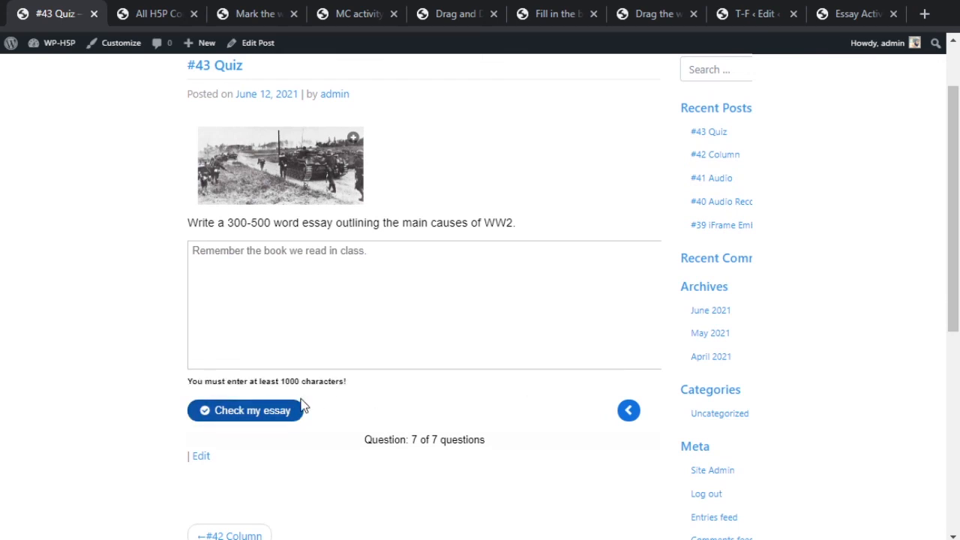
left_click(444, 316)
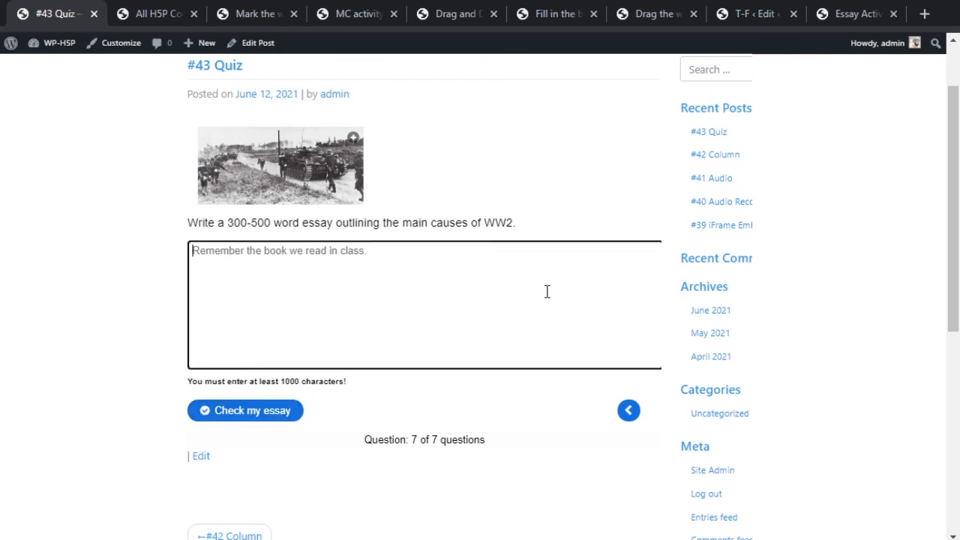
scroll(546, 292, "down", 1)
left_click(628, 328)
scroll(621, 315, "up", 1)
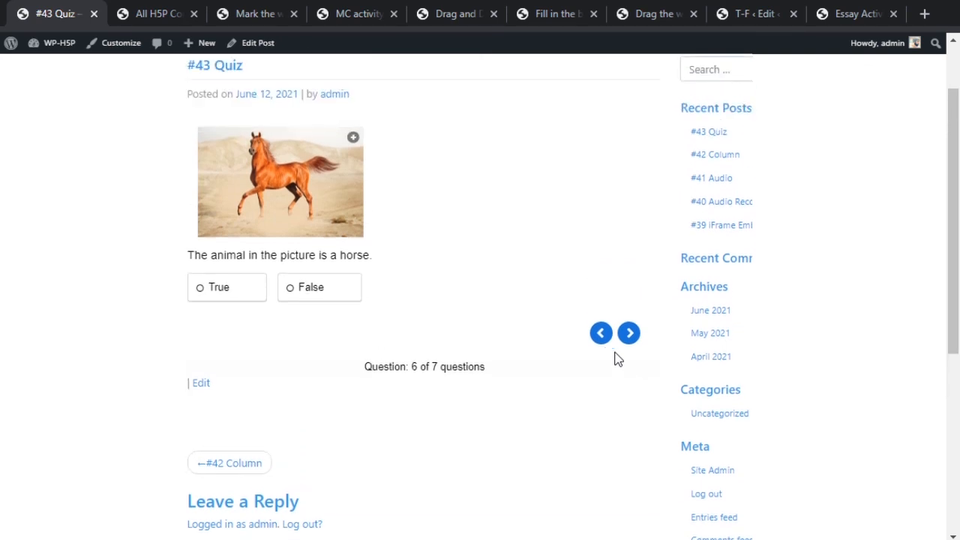
left_click(601, 331)
left_click(600, 285)
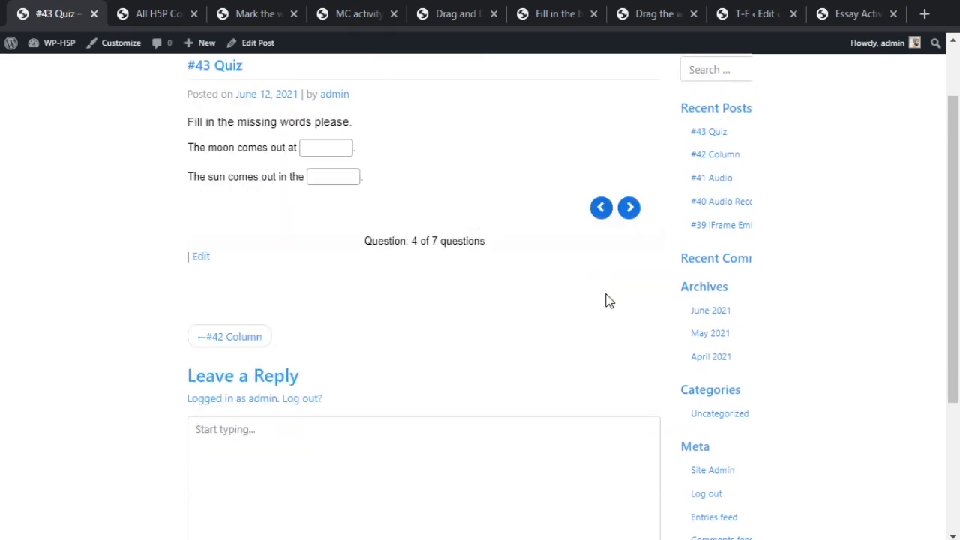
left_click(608, 204)
left_click(601, 398)
left_click(600, 397)
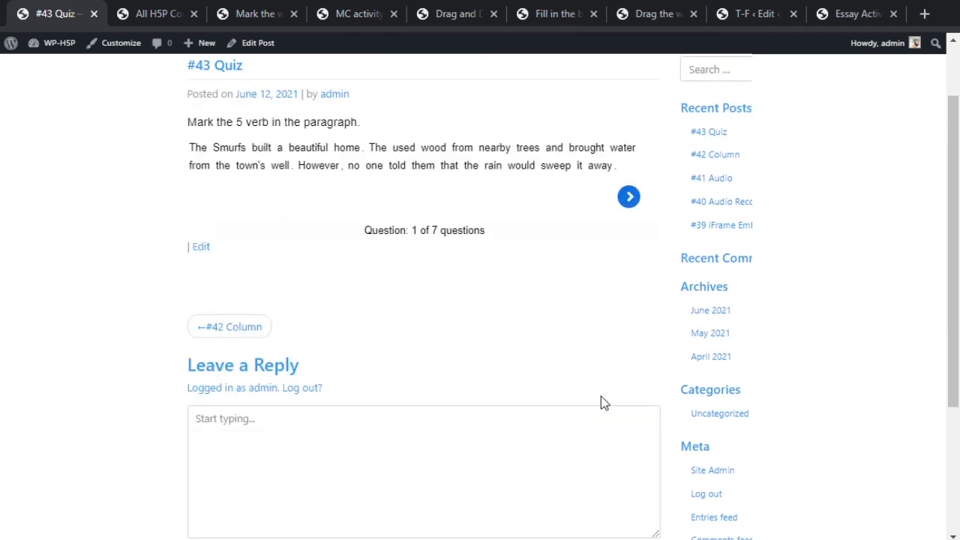
scroll(592, 379, "up", 1)
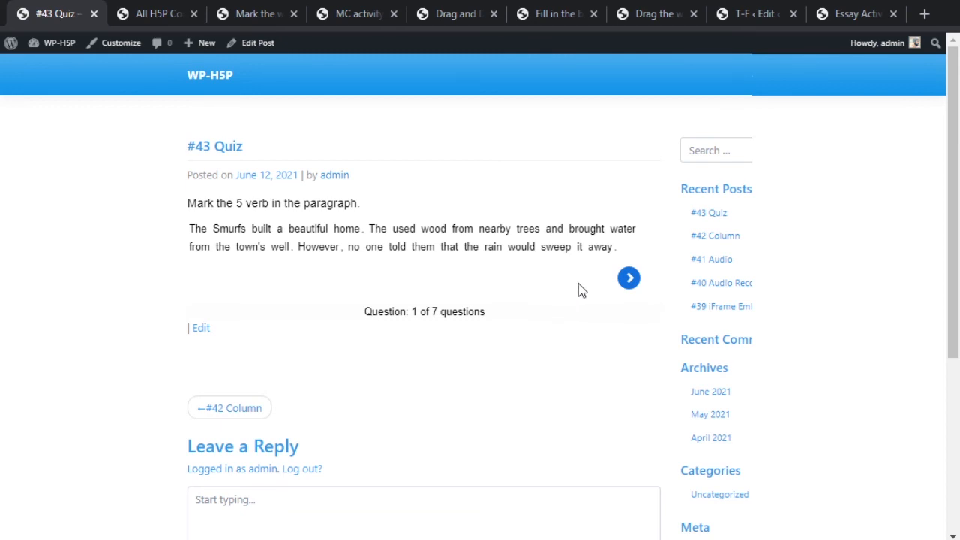
Advance from the verb-marking question to the drag and drop images question.
left_click(630, 279)
scroll(619, 345, "down", 1)
left_click(632, 402)
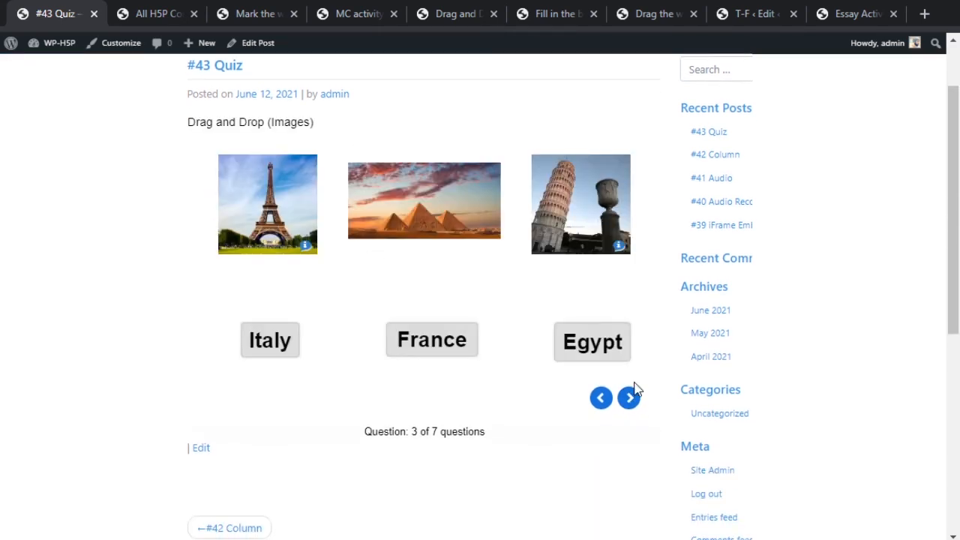
Advance from the drag and drop images question to the final essay question without answering.
left_click(632, 404)
left_click(630, 208)
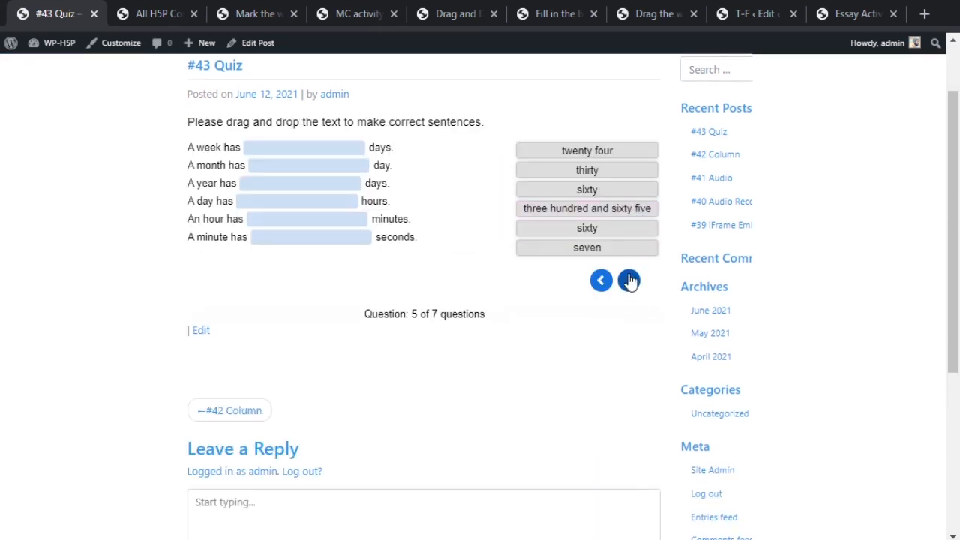
left_click(629, 278)
left_click(626, 335)
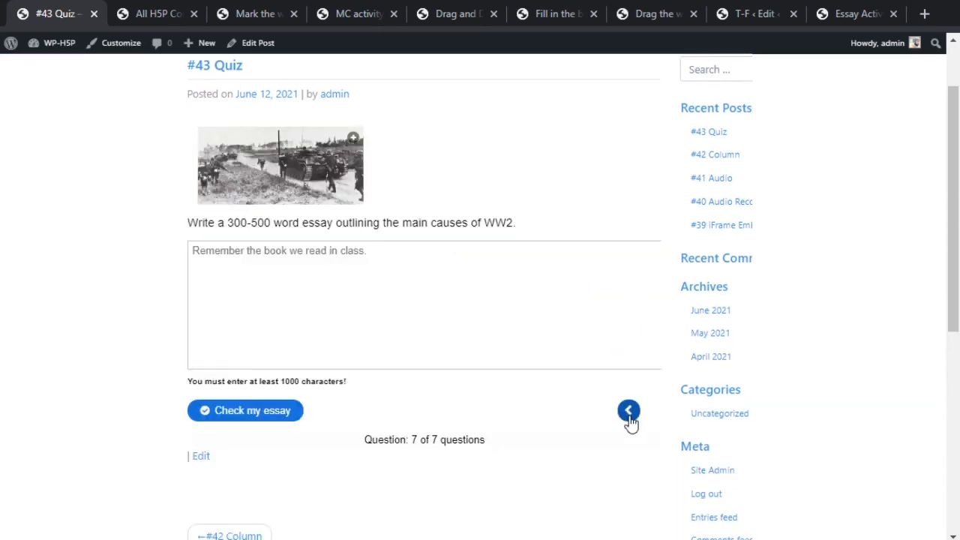
Page back from the essay question to the verb-marking question at the start of the quiz.
left_click(629, 412)
left_click(607, 336)
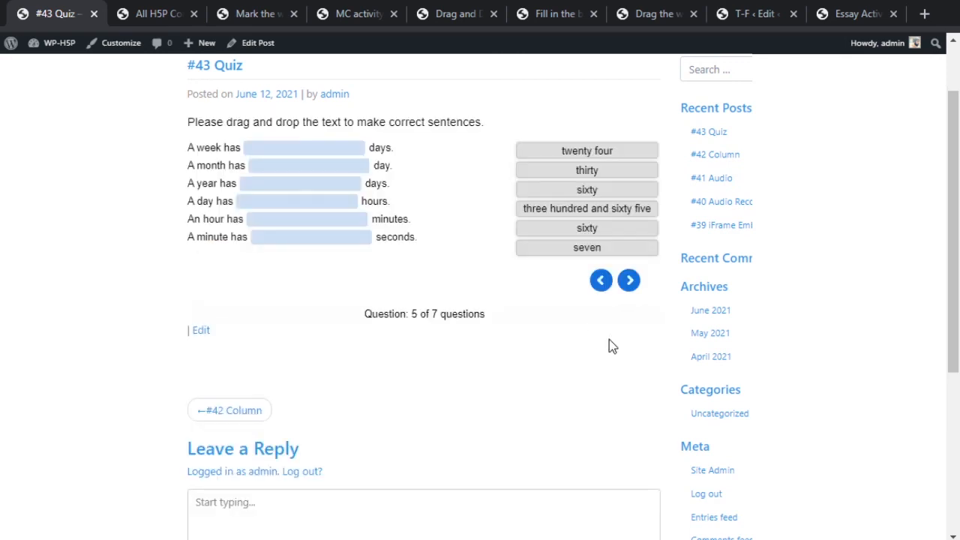
left_click(601, 281)
left_click(605, 216)
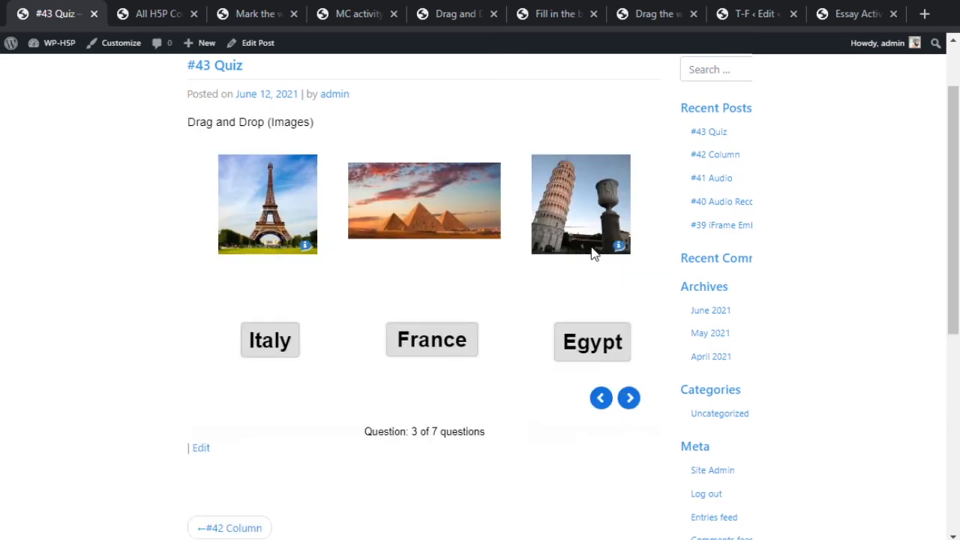
left_click(601, 402)
left_click(601, 403)
scroll(548, 343, "up", 1)
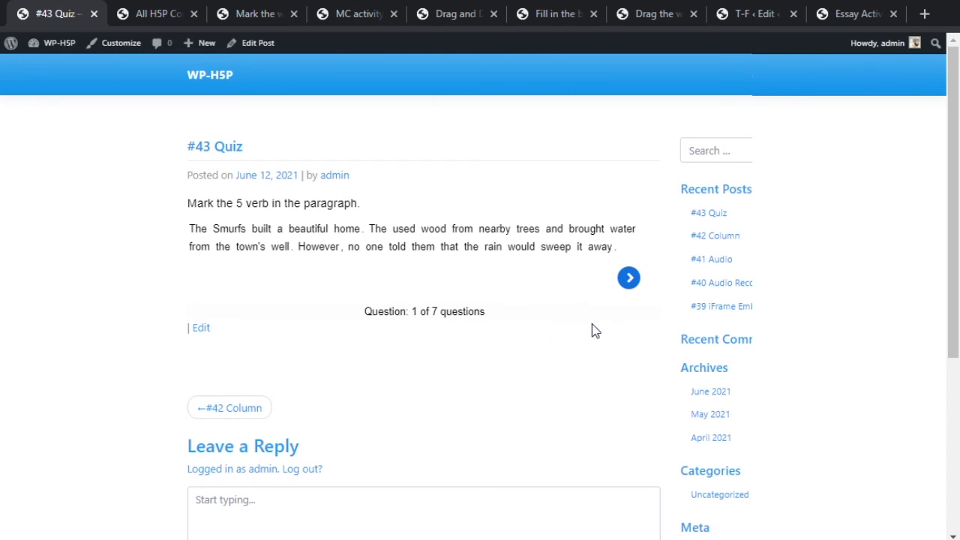
Page through the quiz from the verb-marking question to the true/false horse question, briefly revisiting the fill-in-the-blanks question.
left_click(627, 279)
left_click(629, 481)
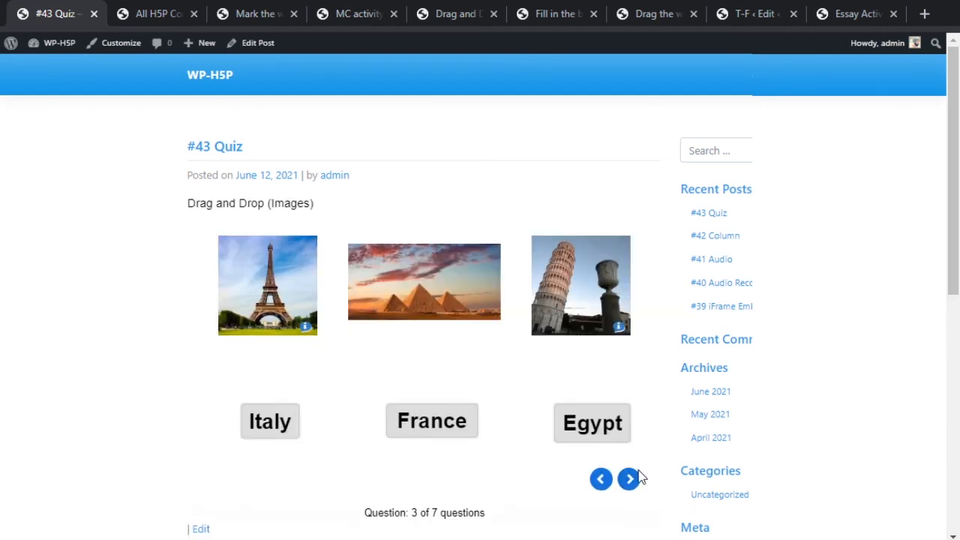
left_click(632, 481)
left_click(632, 299)
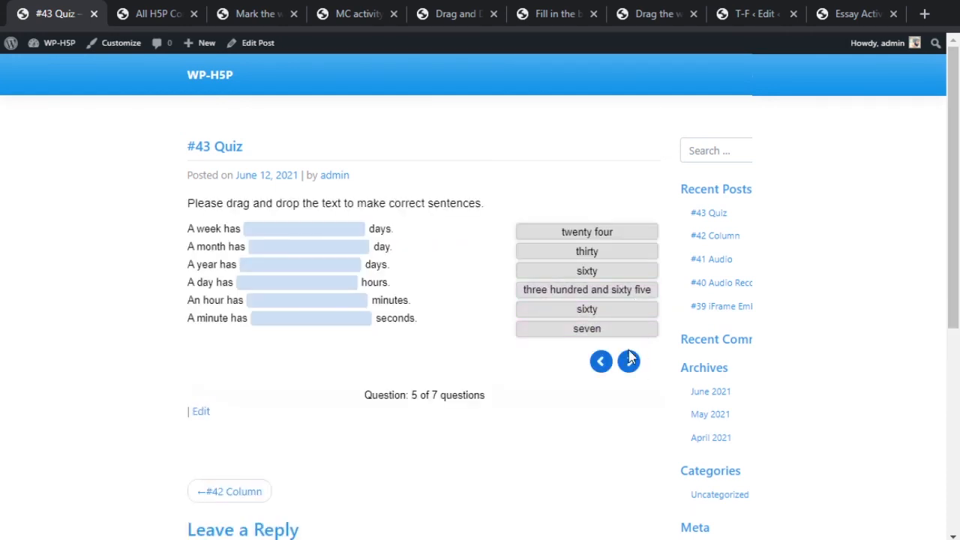
left_click(605, 361)
left_click(628, 289)
left_click(628, 362)
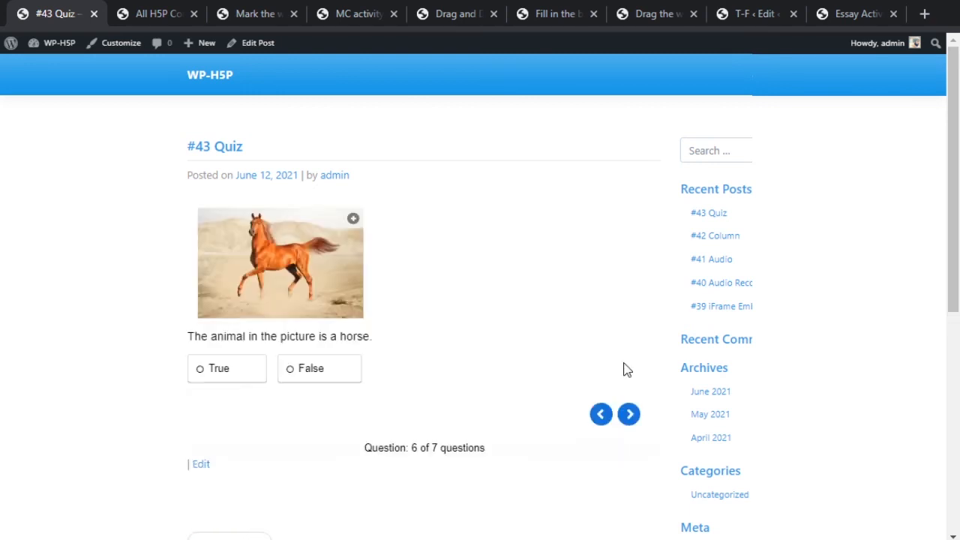
Go back from the horse question to the fill-in-the-blanks question and advance to the essay question.
left_click(604, 416)
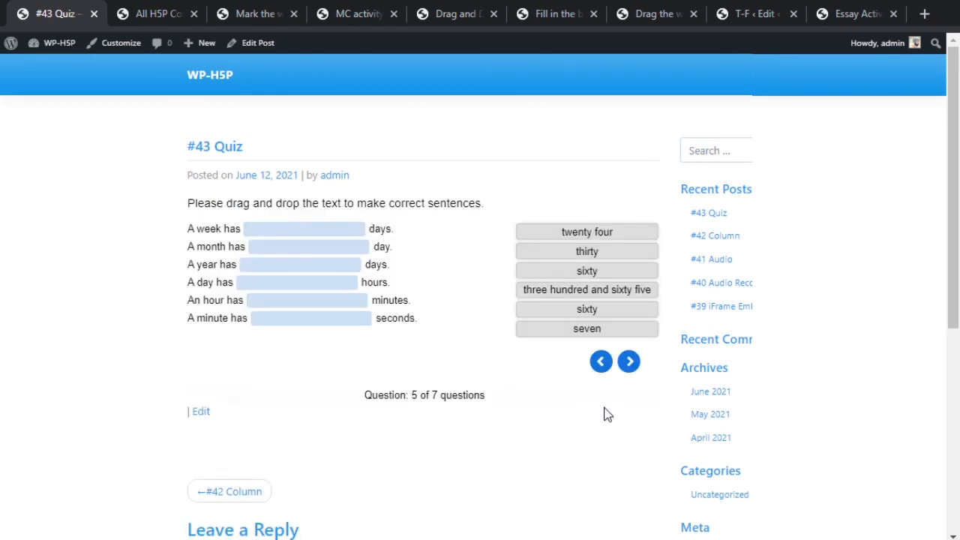
left_click(602, 364)
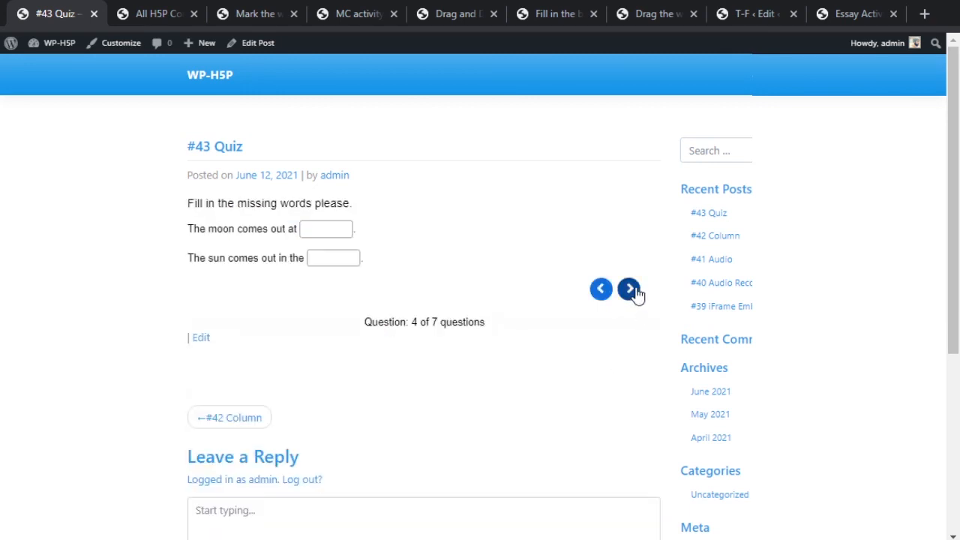
left_click(631, 292)
left_click(630, 362)
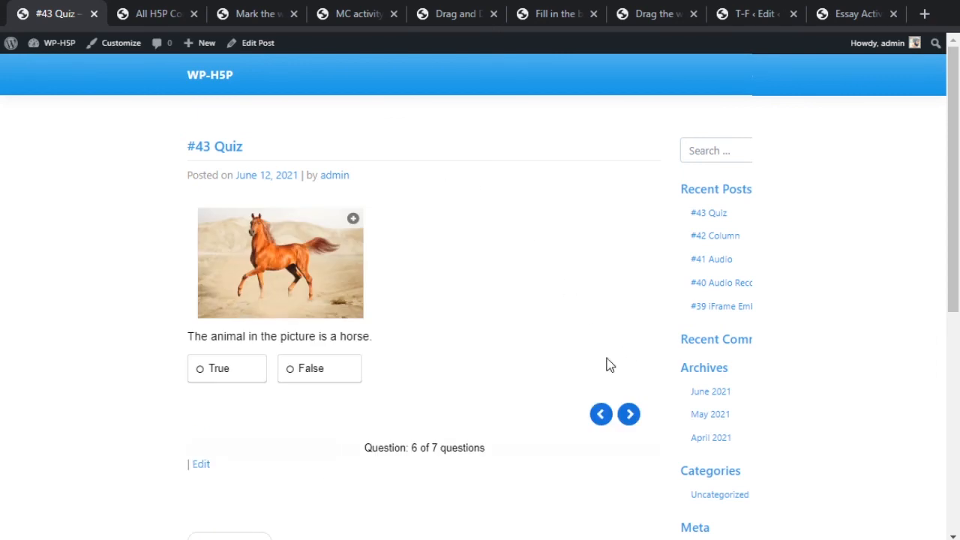
left_click(630, 416)
Return from the essay question through every earlier question to the first one.
left_click(628, 492)
left_click(601, 414)
left_click(601, 363)
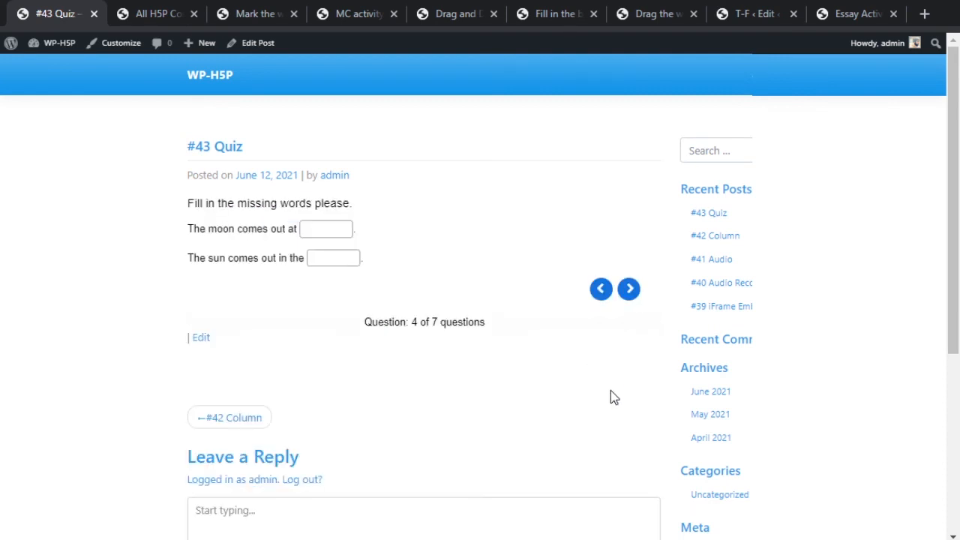
left_click(600, 288)
scroll(584, 319, "down", 2)
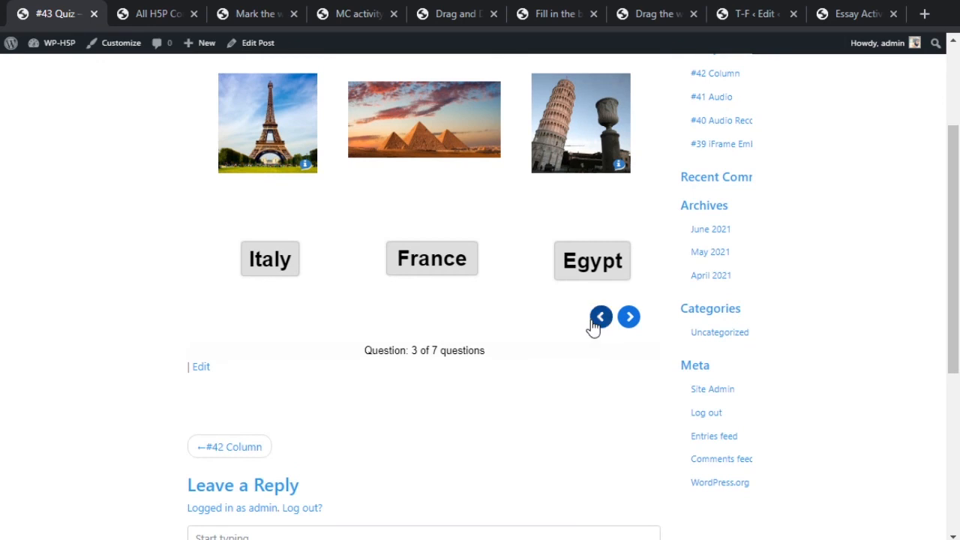
left_click(600, 318)
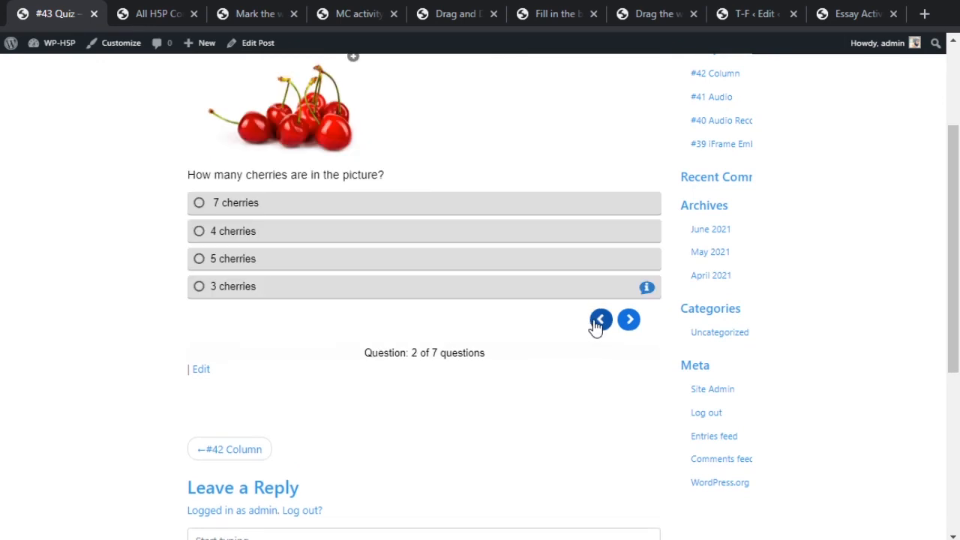
left_click(600, 317)
scroll(580, 298, "up", 2)
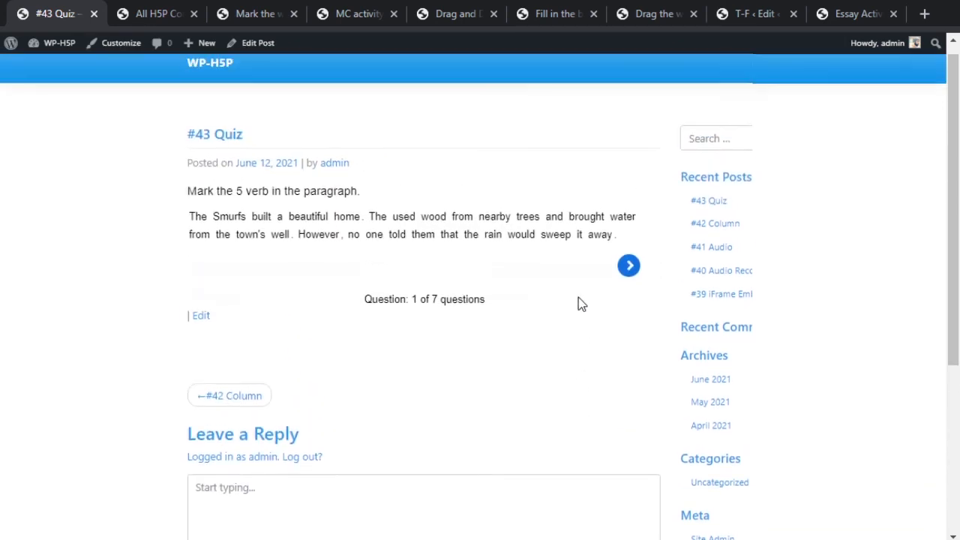